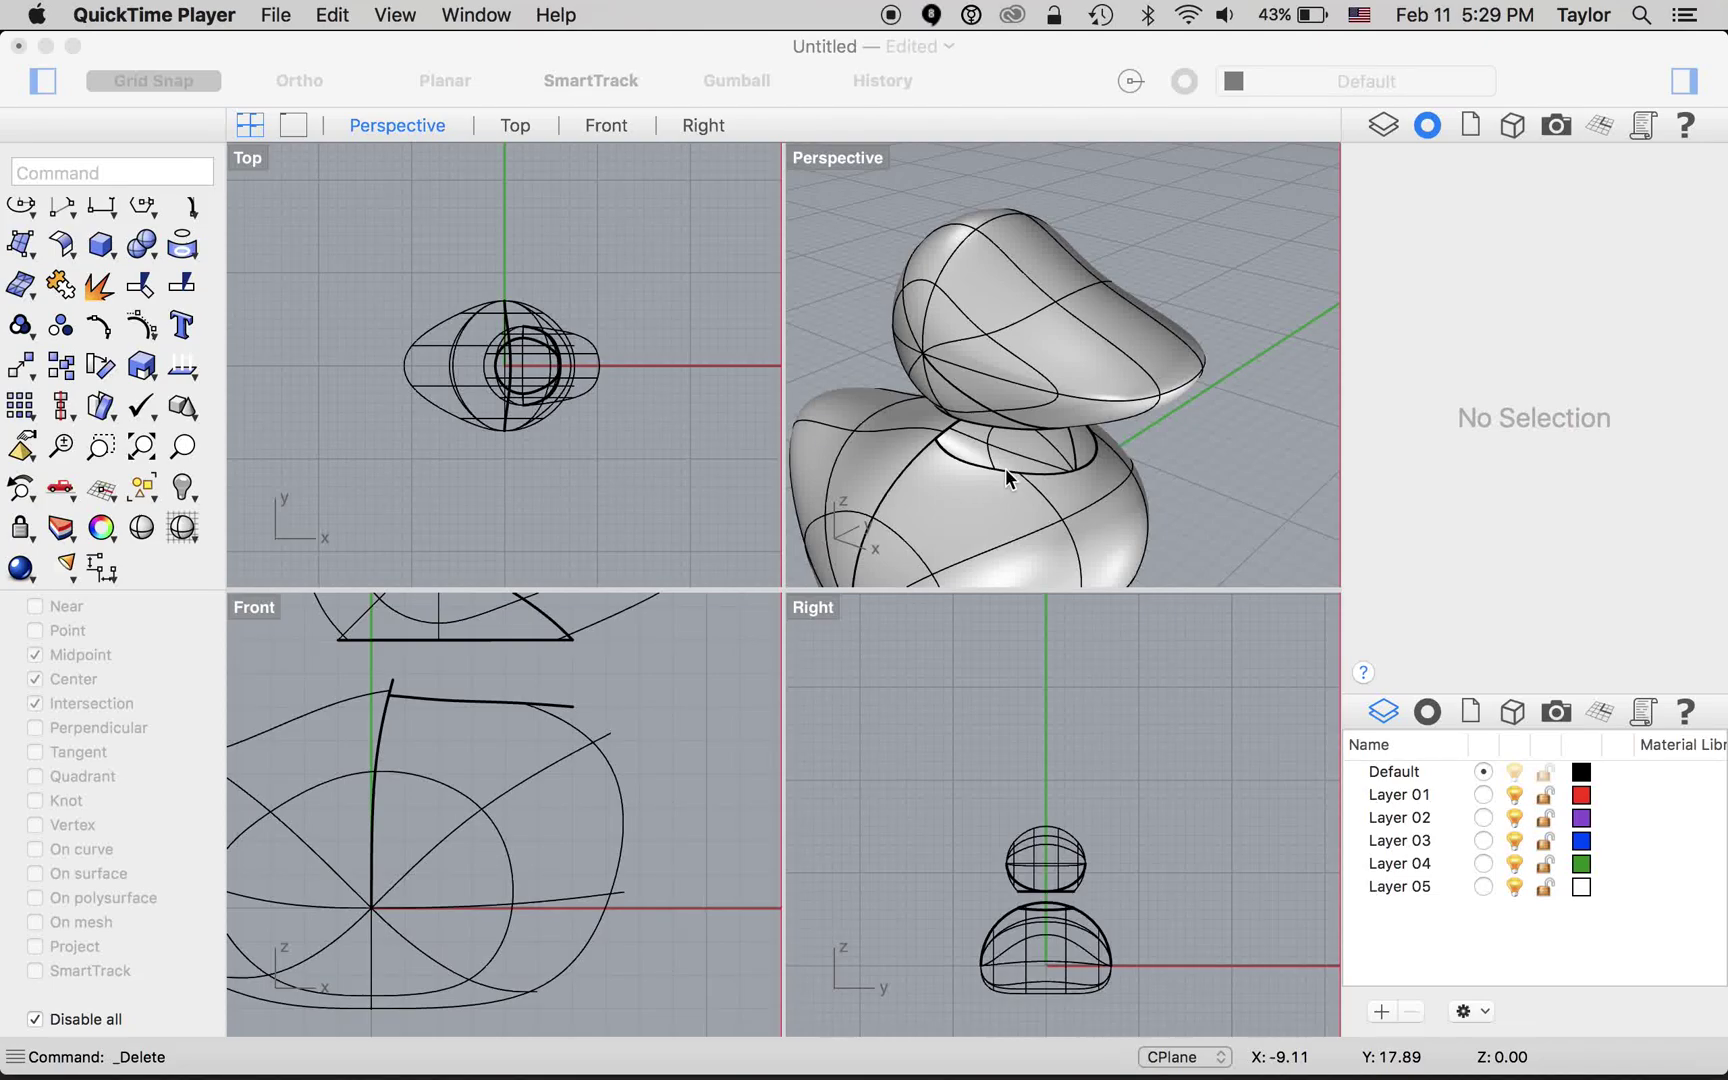
# Extrude the circular edge at the bottom of the duck's head about 7 units down into the body
pyautogui.moveTo(1152, 439)
pyautogui.mouseDown(button='right')
pyautogui.moveTo(1105, 418)
pyautogui.moveTo(1091, 358)
pyautogui.moveTo(1166, 412)
pyautogui.mouseUp(button='right')
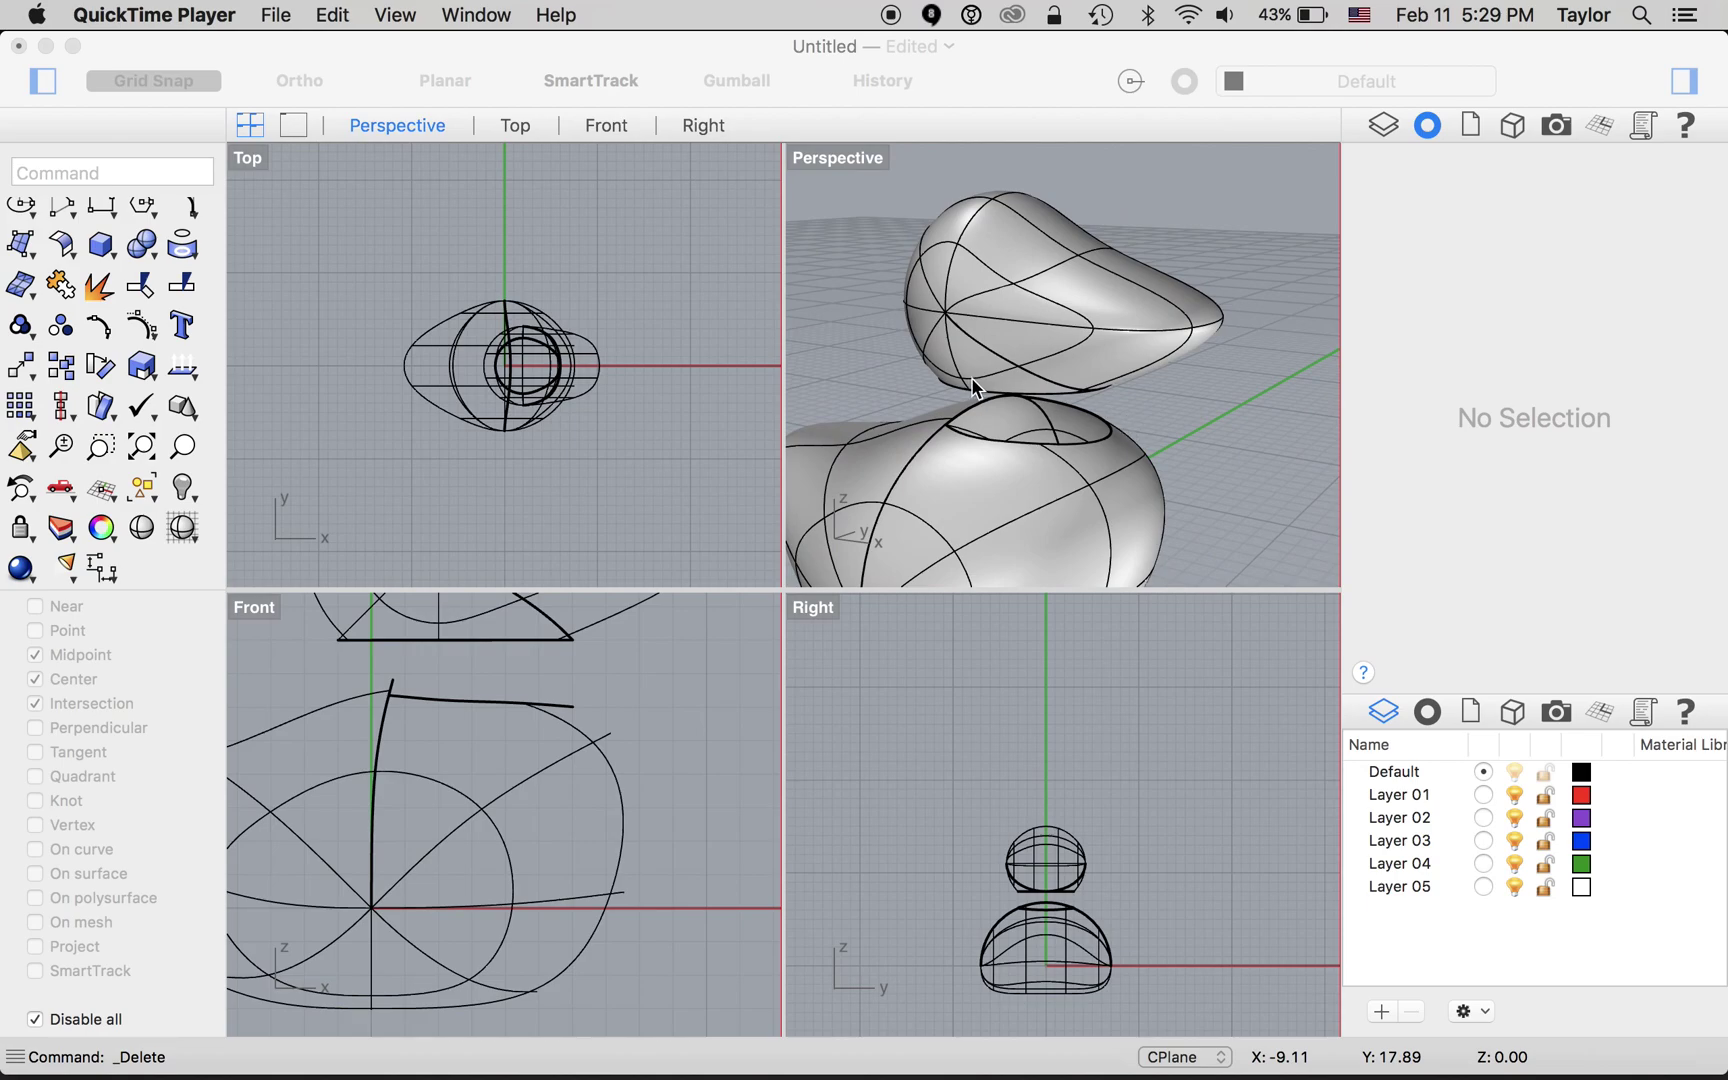
pyautogui.moveTo(971, 377); pyautogui.dragTo(900, 386, button='right')
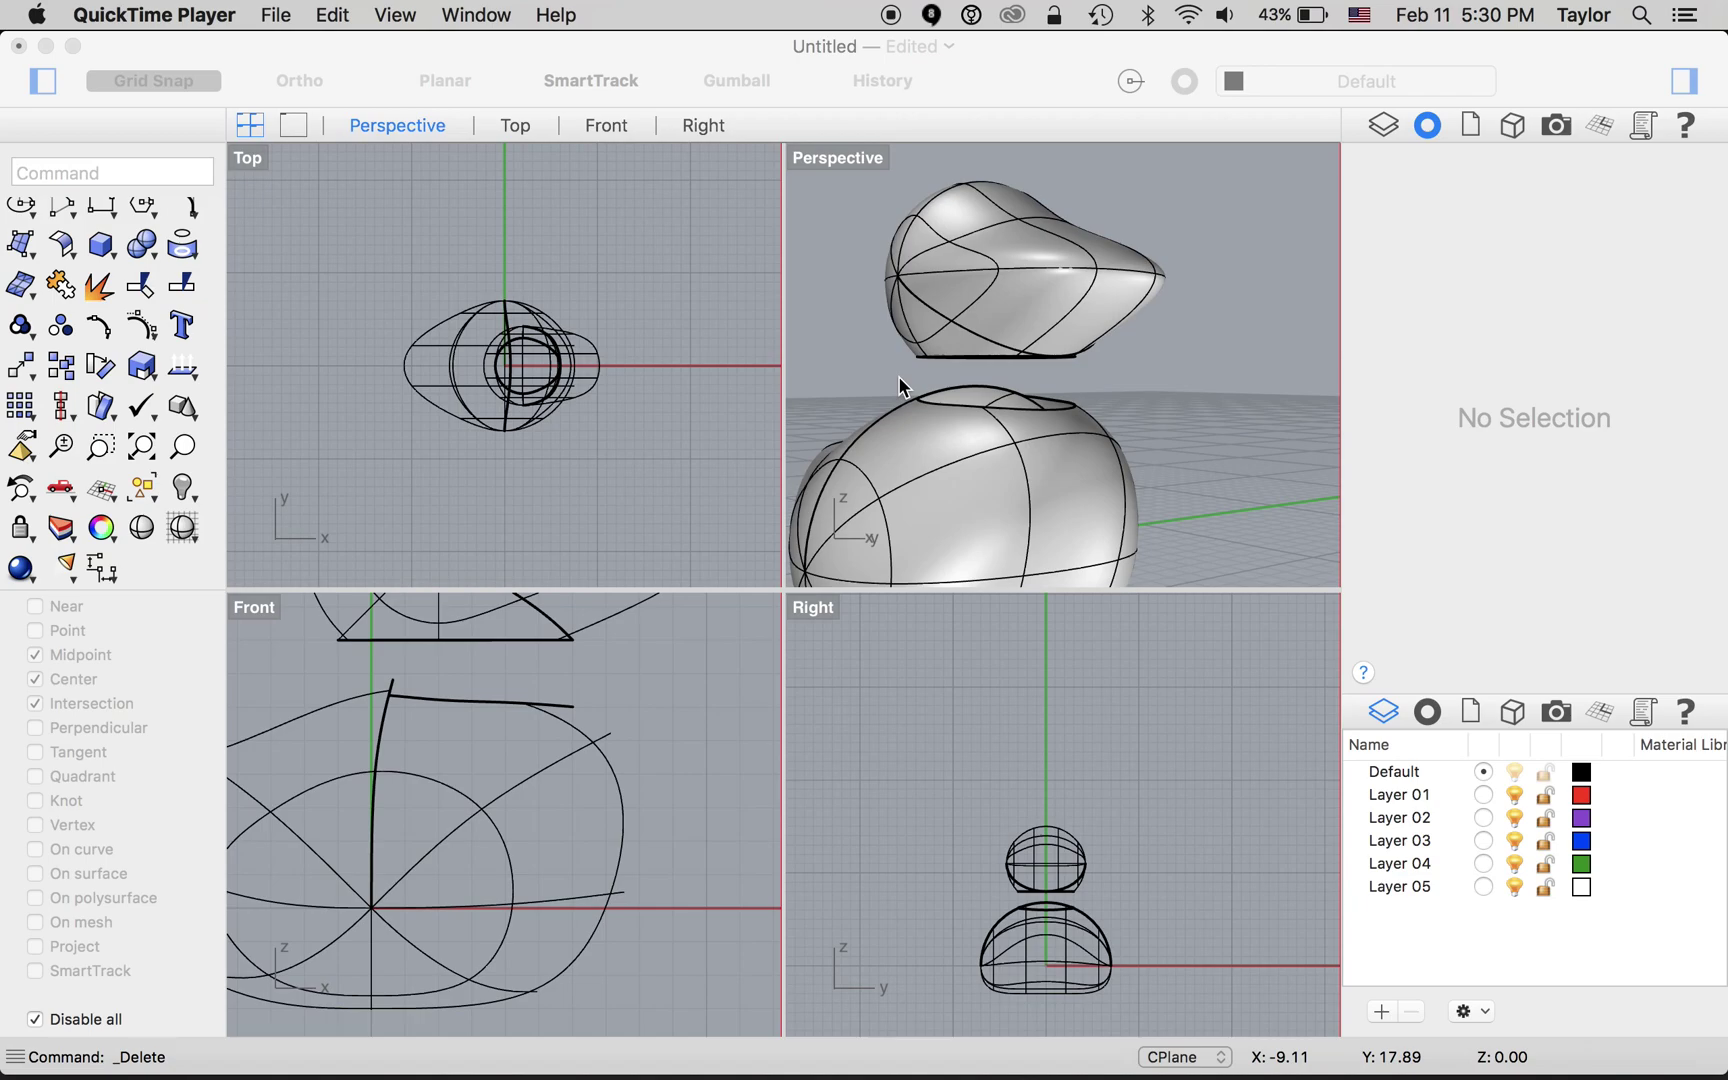
pyautogui.click(826, 355)
pyautogui.write('ExtrudeCrv')
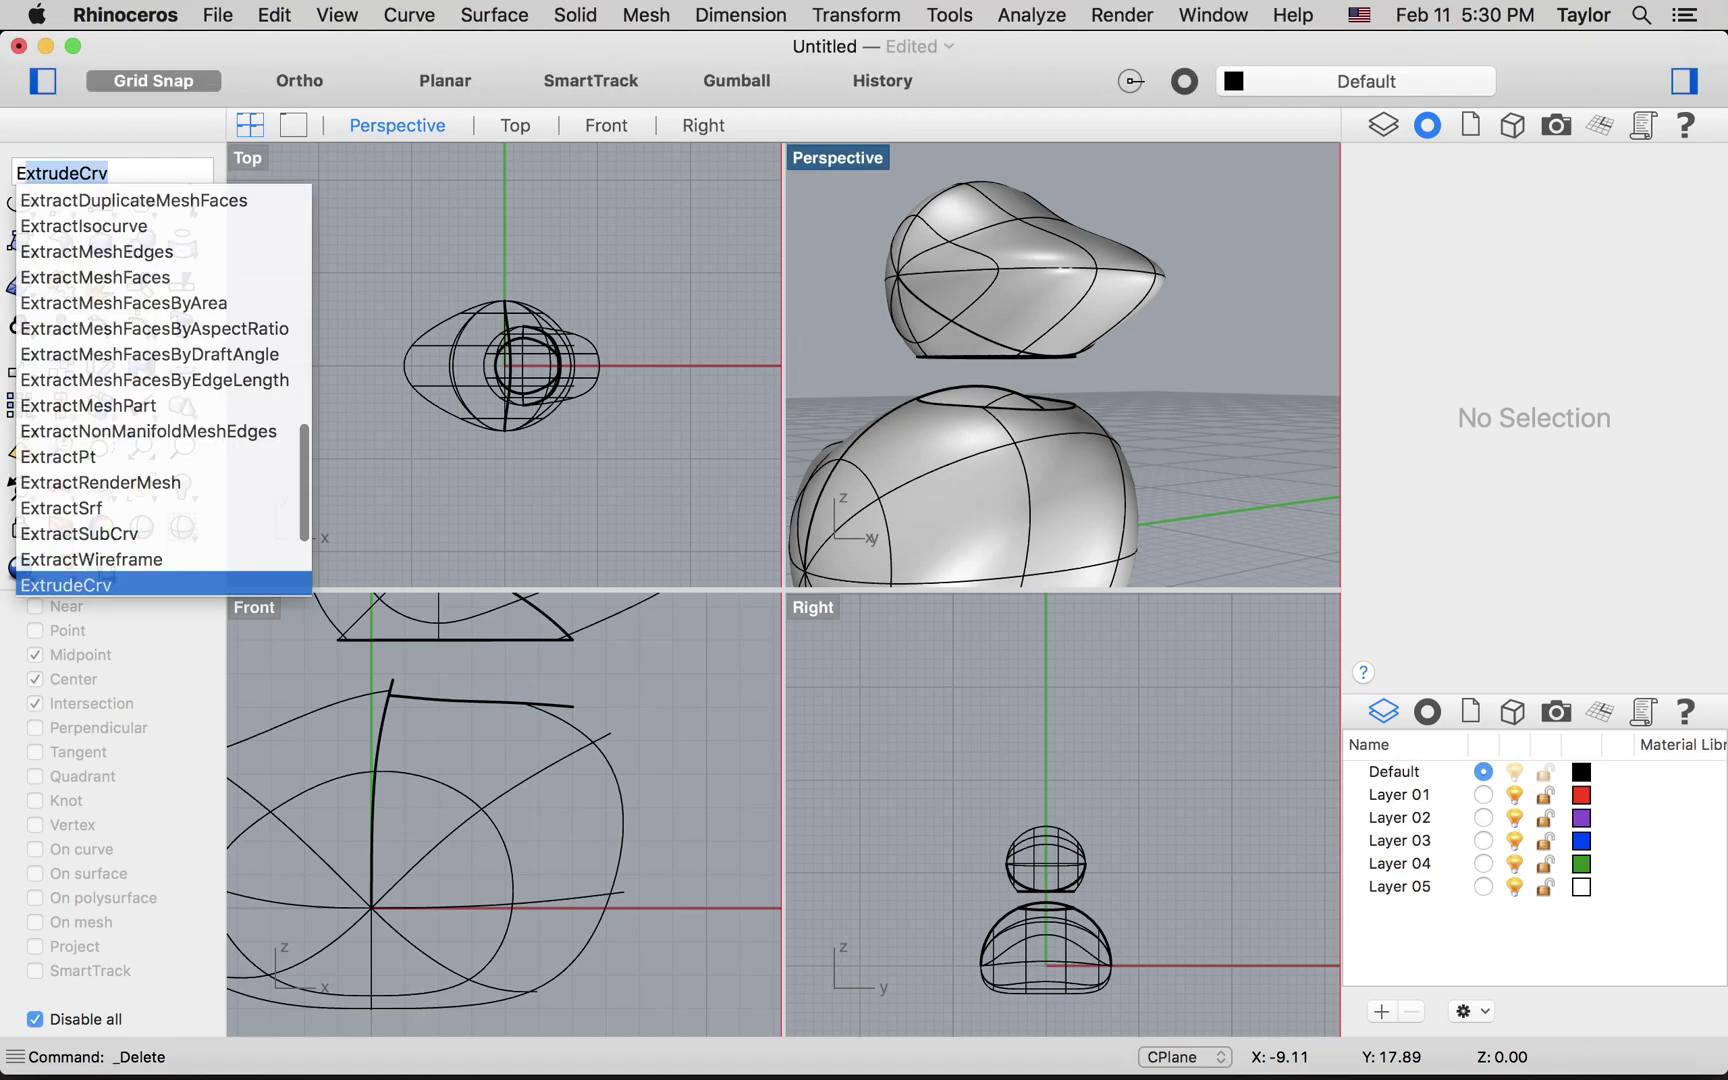
pyautogui.press('Return')
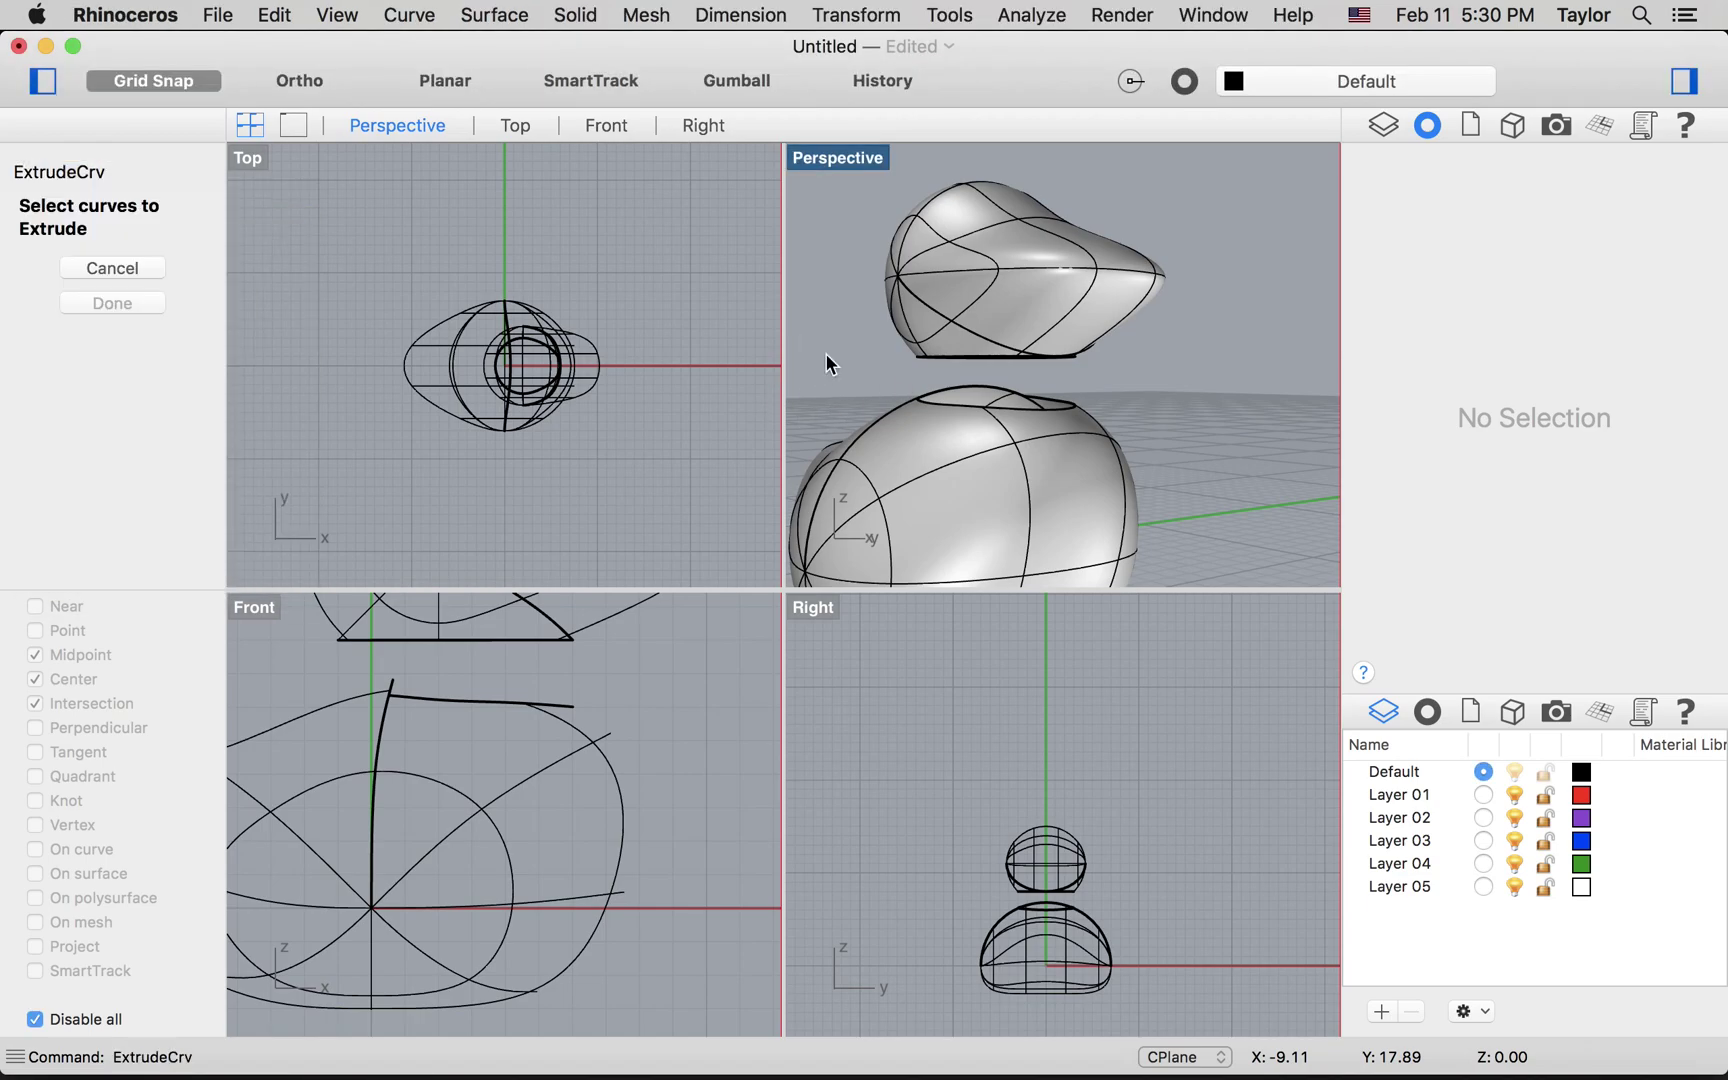
pyautogui.click(998, 356)
pyautogui.moveTo(1021, 379); pyautogui.dragTo(1000, 367, button='right')
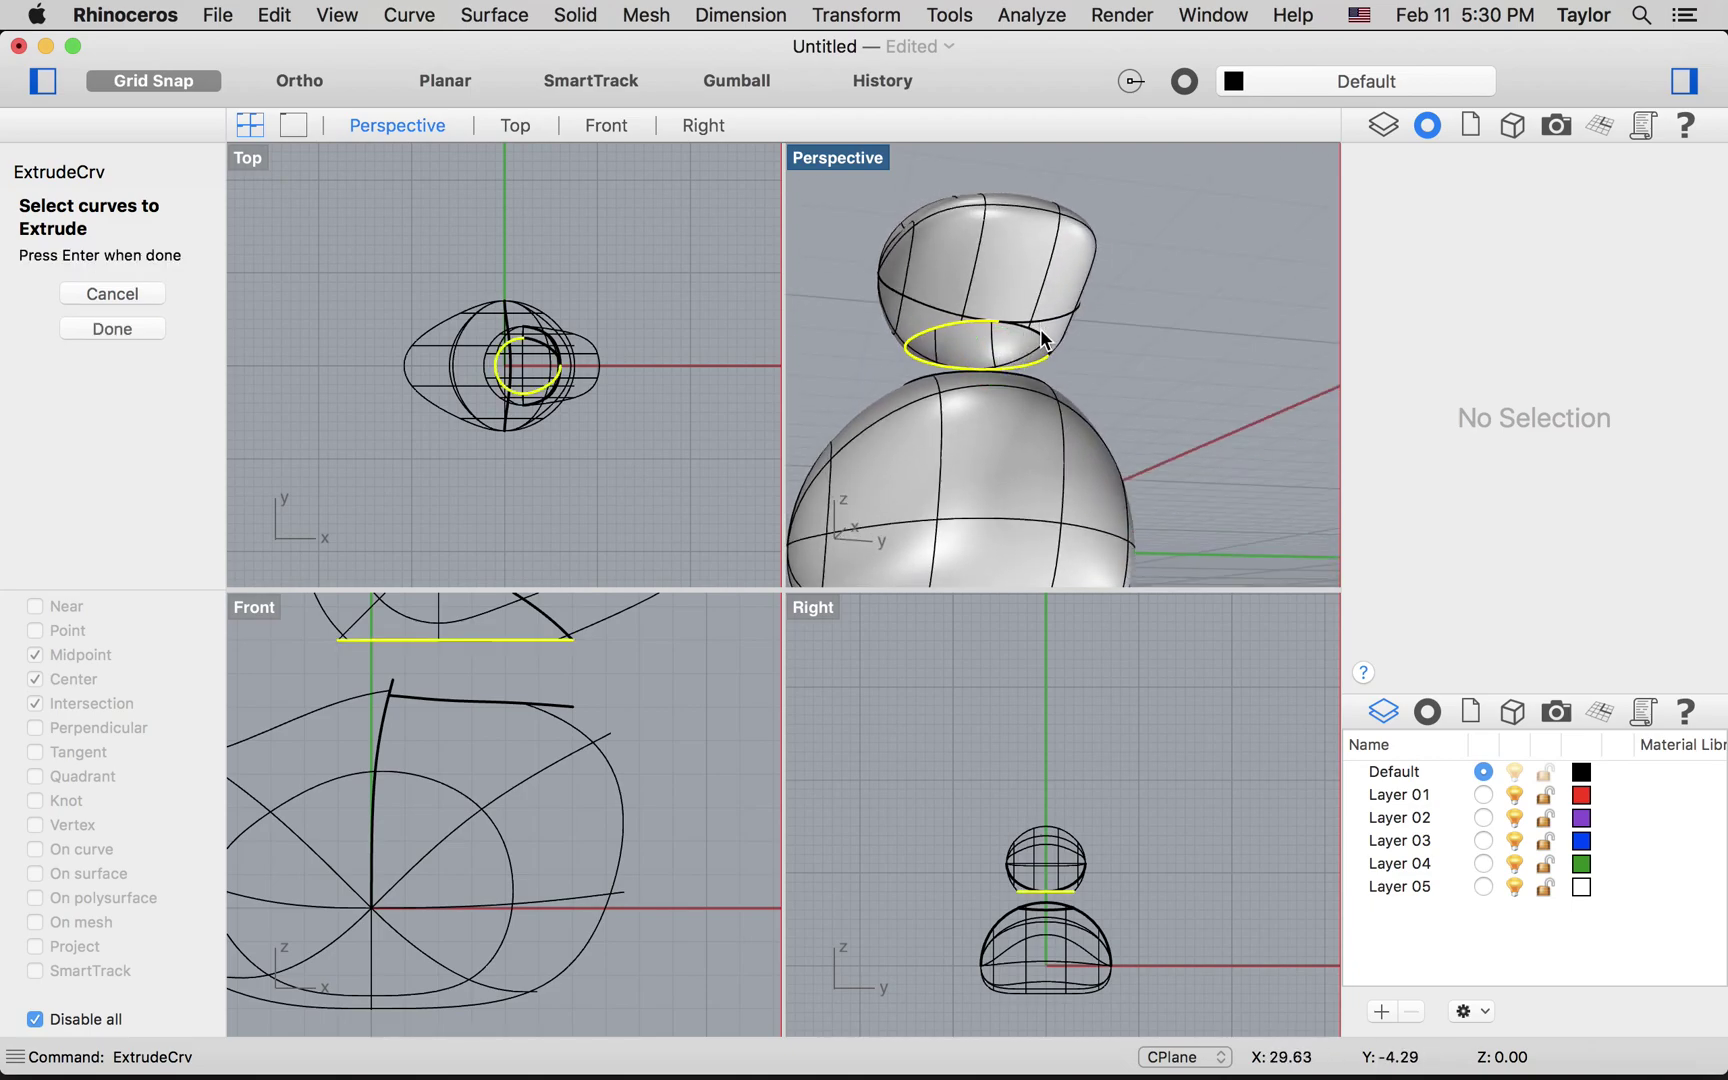
pyautogui.press('Return')
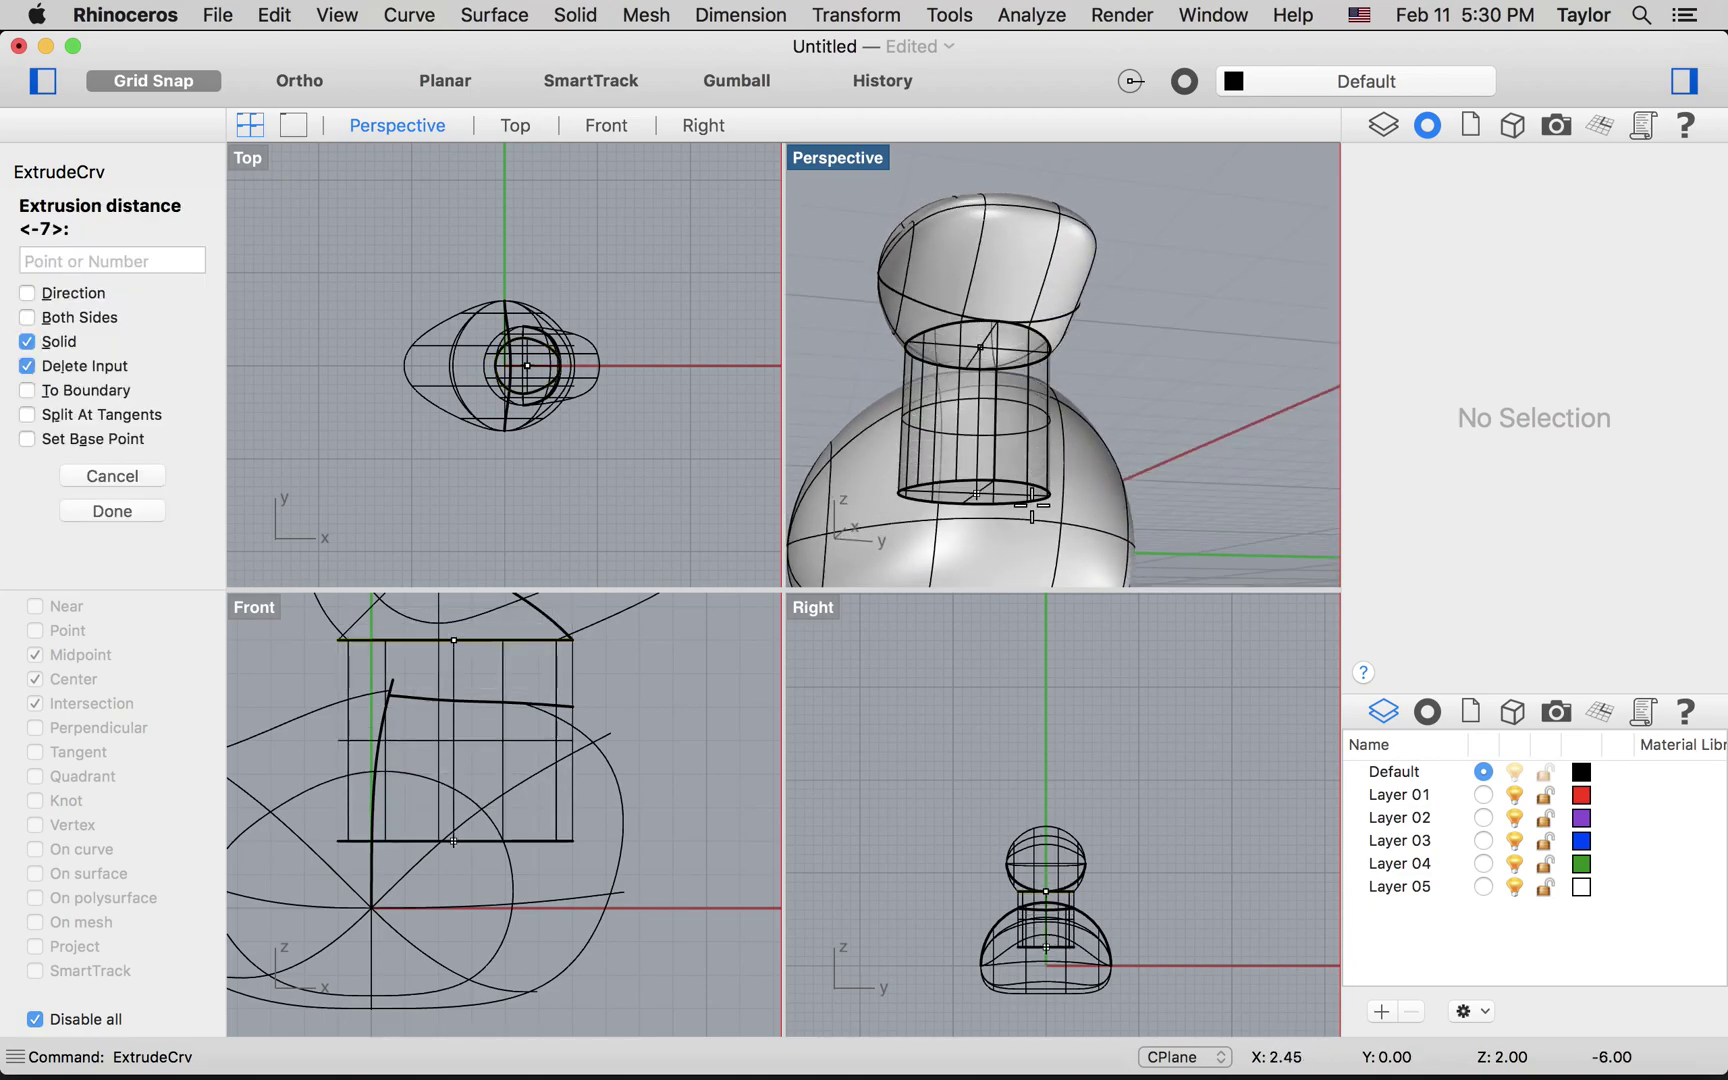
pyautogui.click(1025, 512)
pyautogui.moveTo(1025, 512); pyautogui.dragTo(900, 470, button='right')
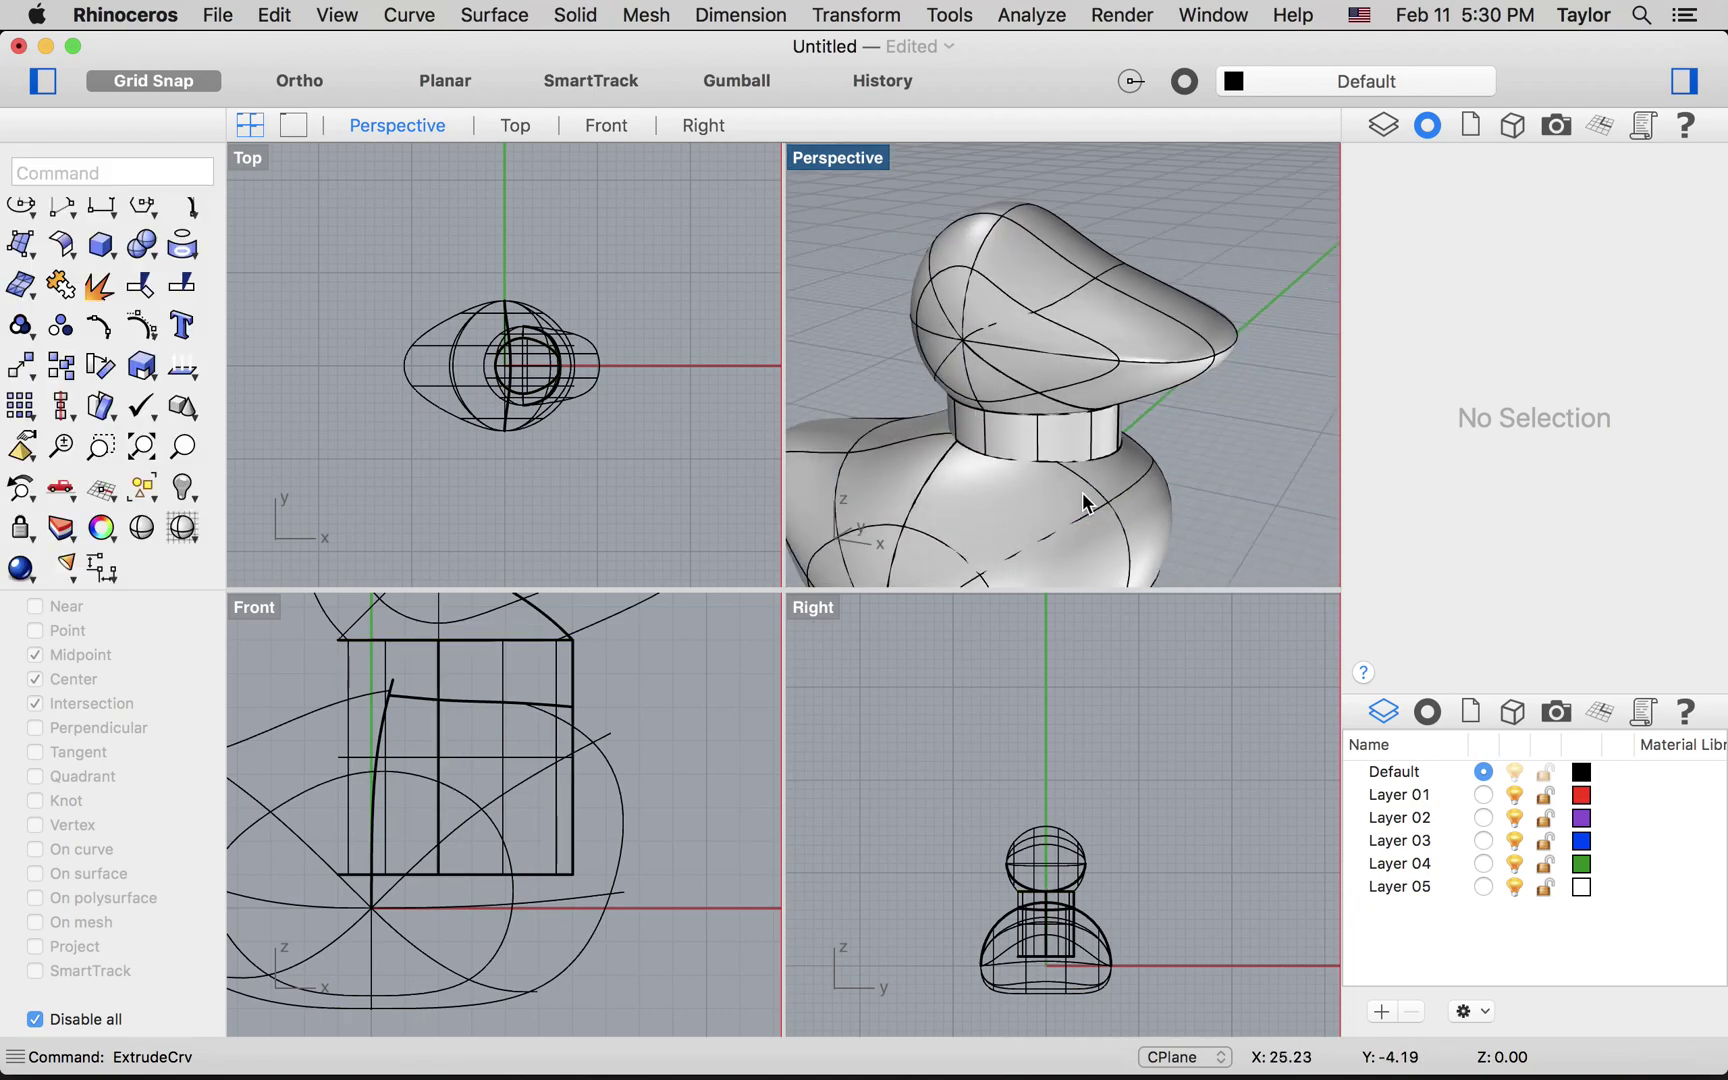
# Trim away the part of the duck's body inside the extruded cylinder, using the cylinder as the cutting object
pyautogui.click(265, 610)
pyautogui.write('Trim')
pyautogui.press('Return')
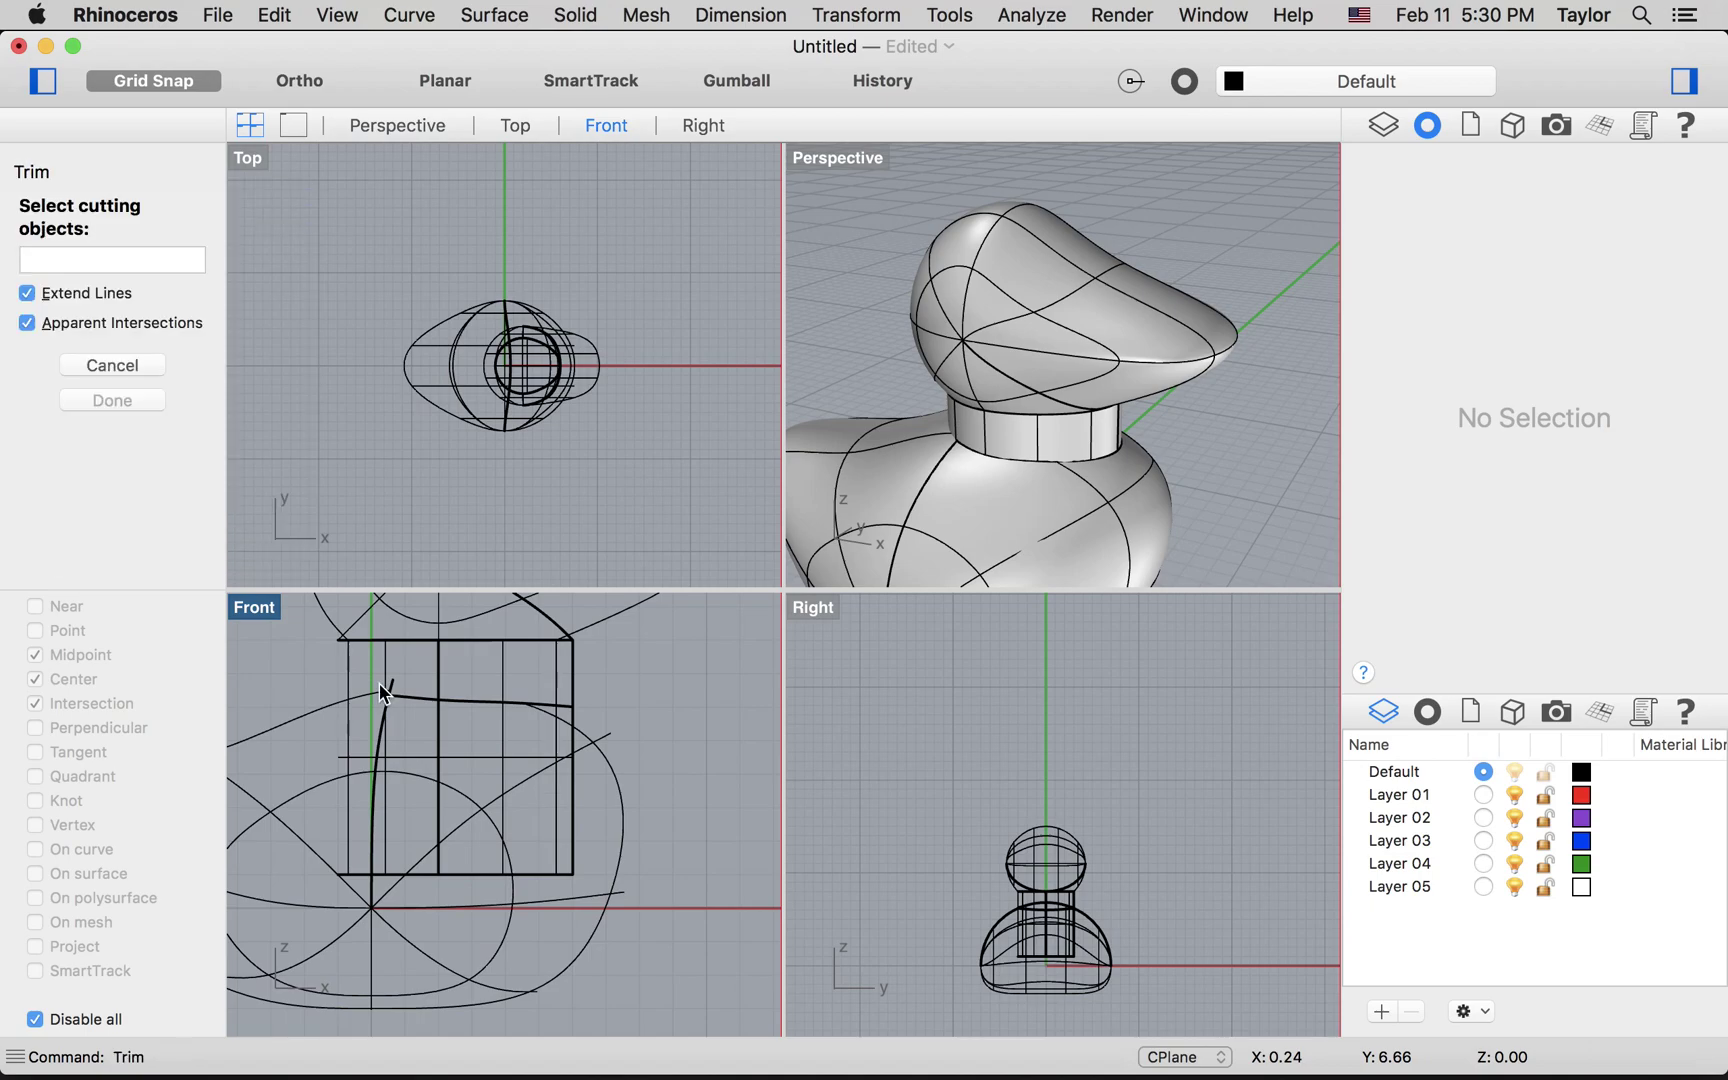
pyautogui.click(384, 657)
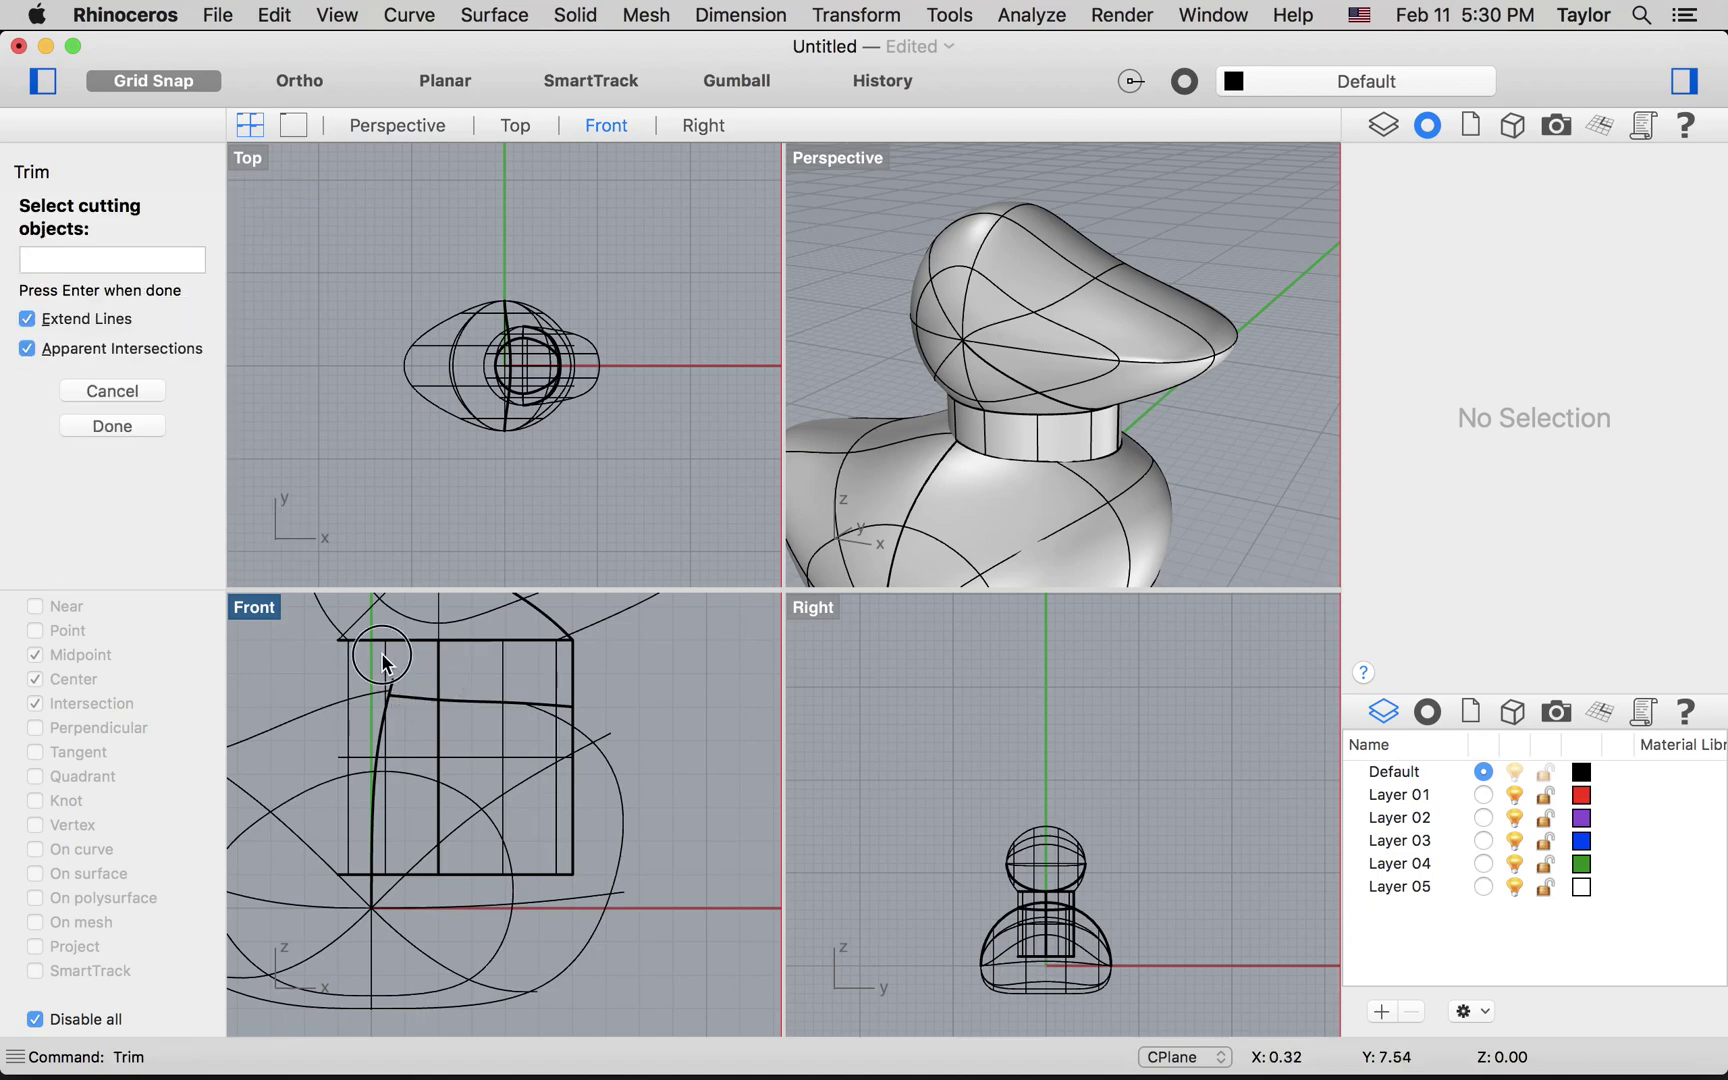
pyautogui.press('Return')
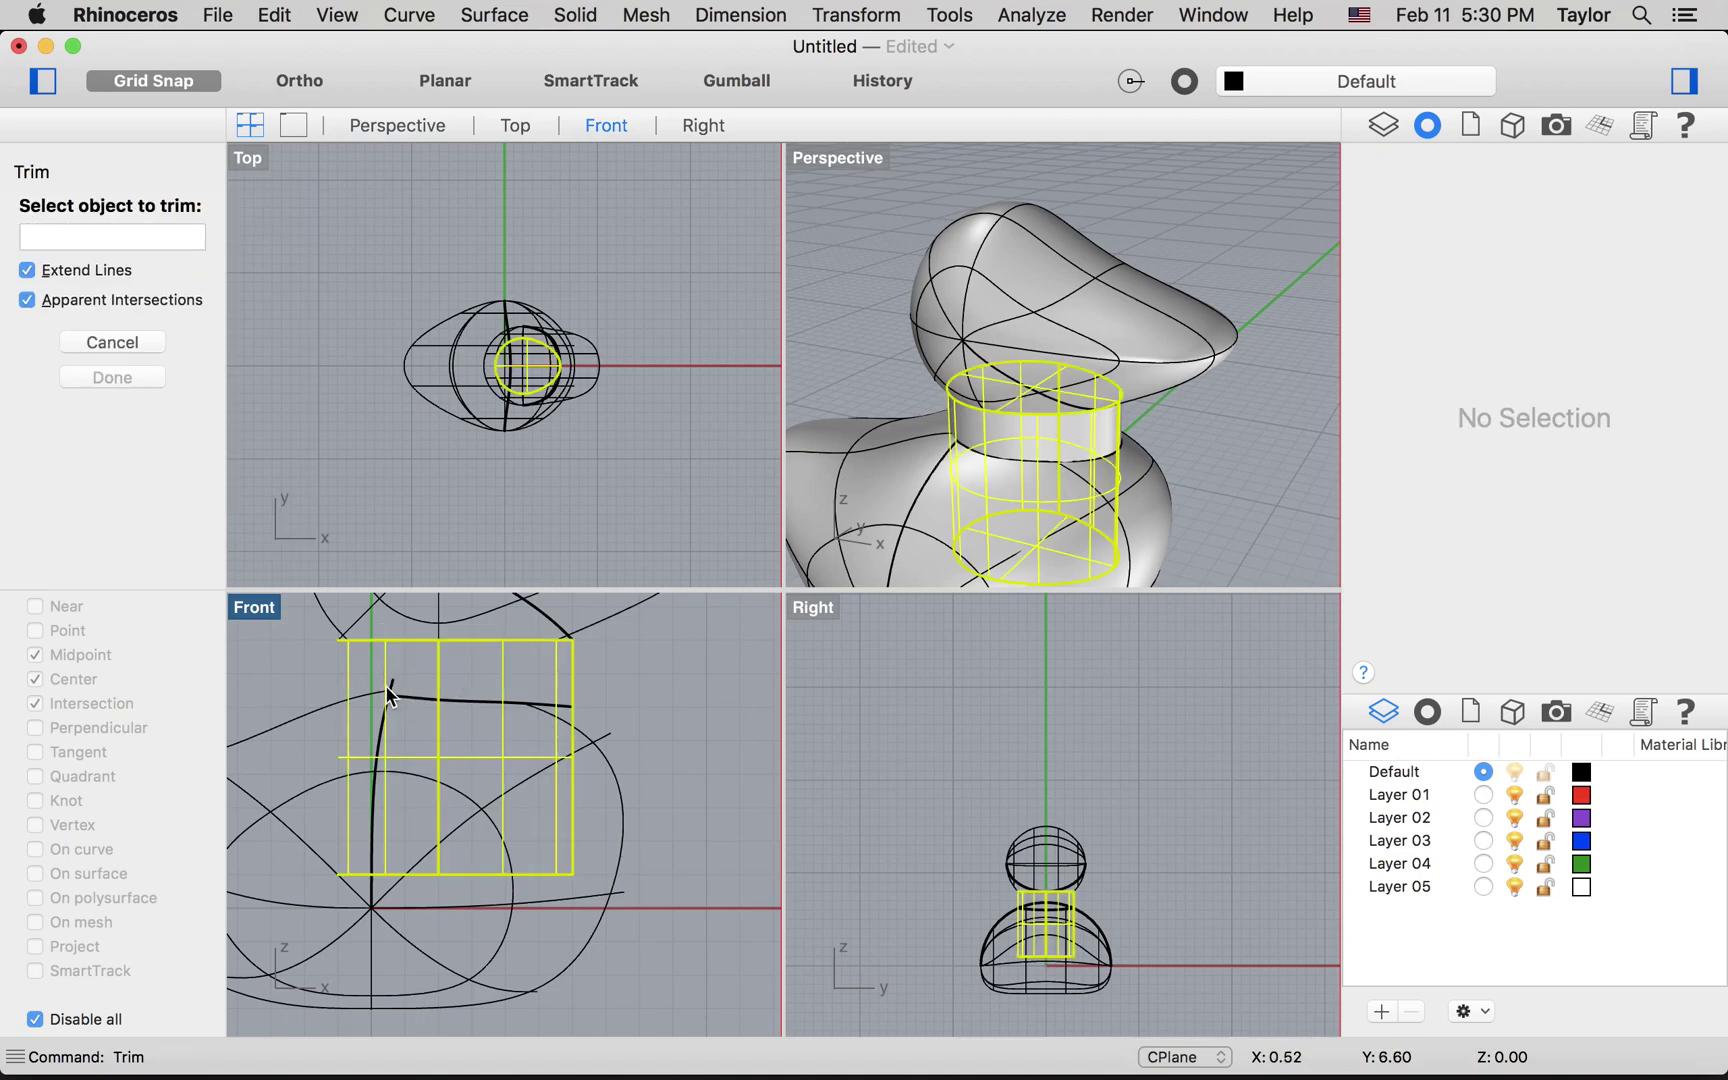
pyautogui.click(373, 703)
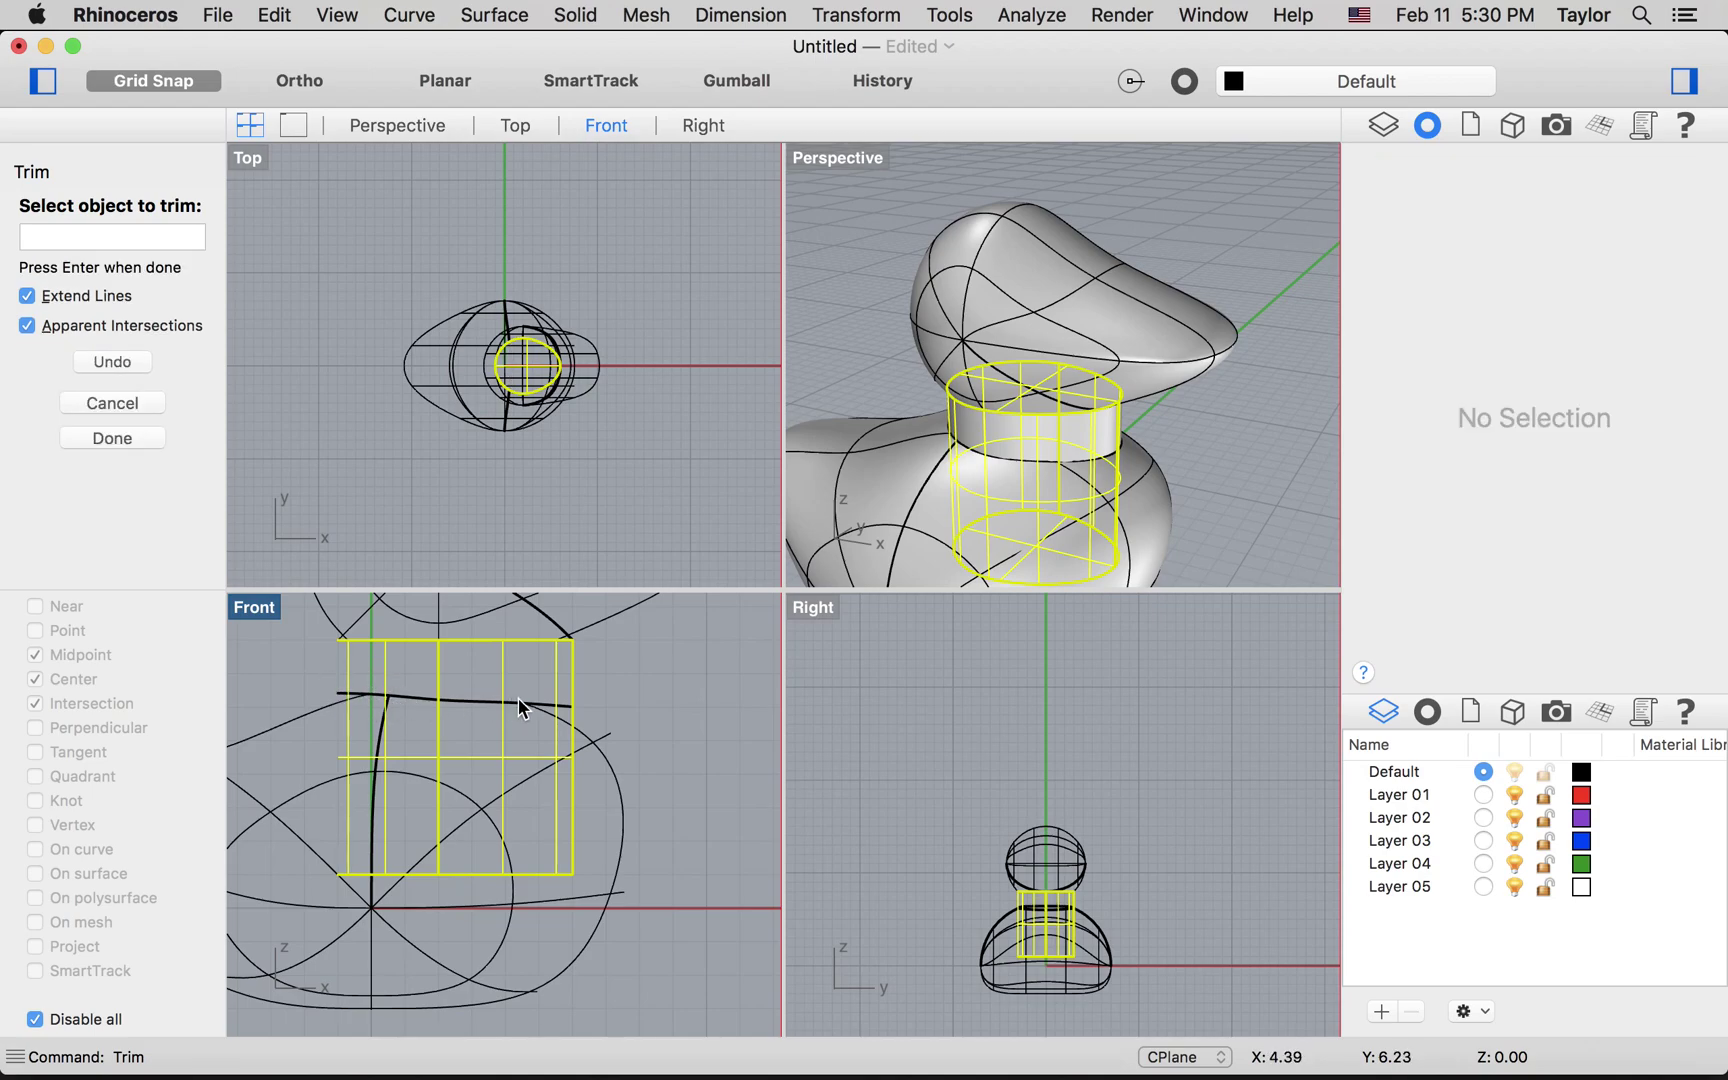
pyautogui.press('Return')
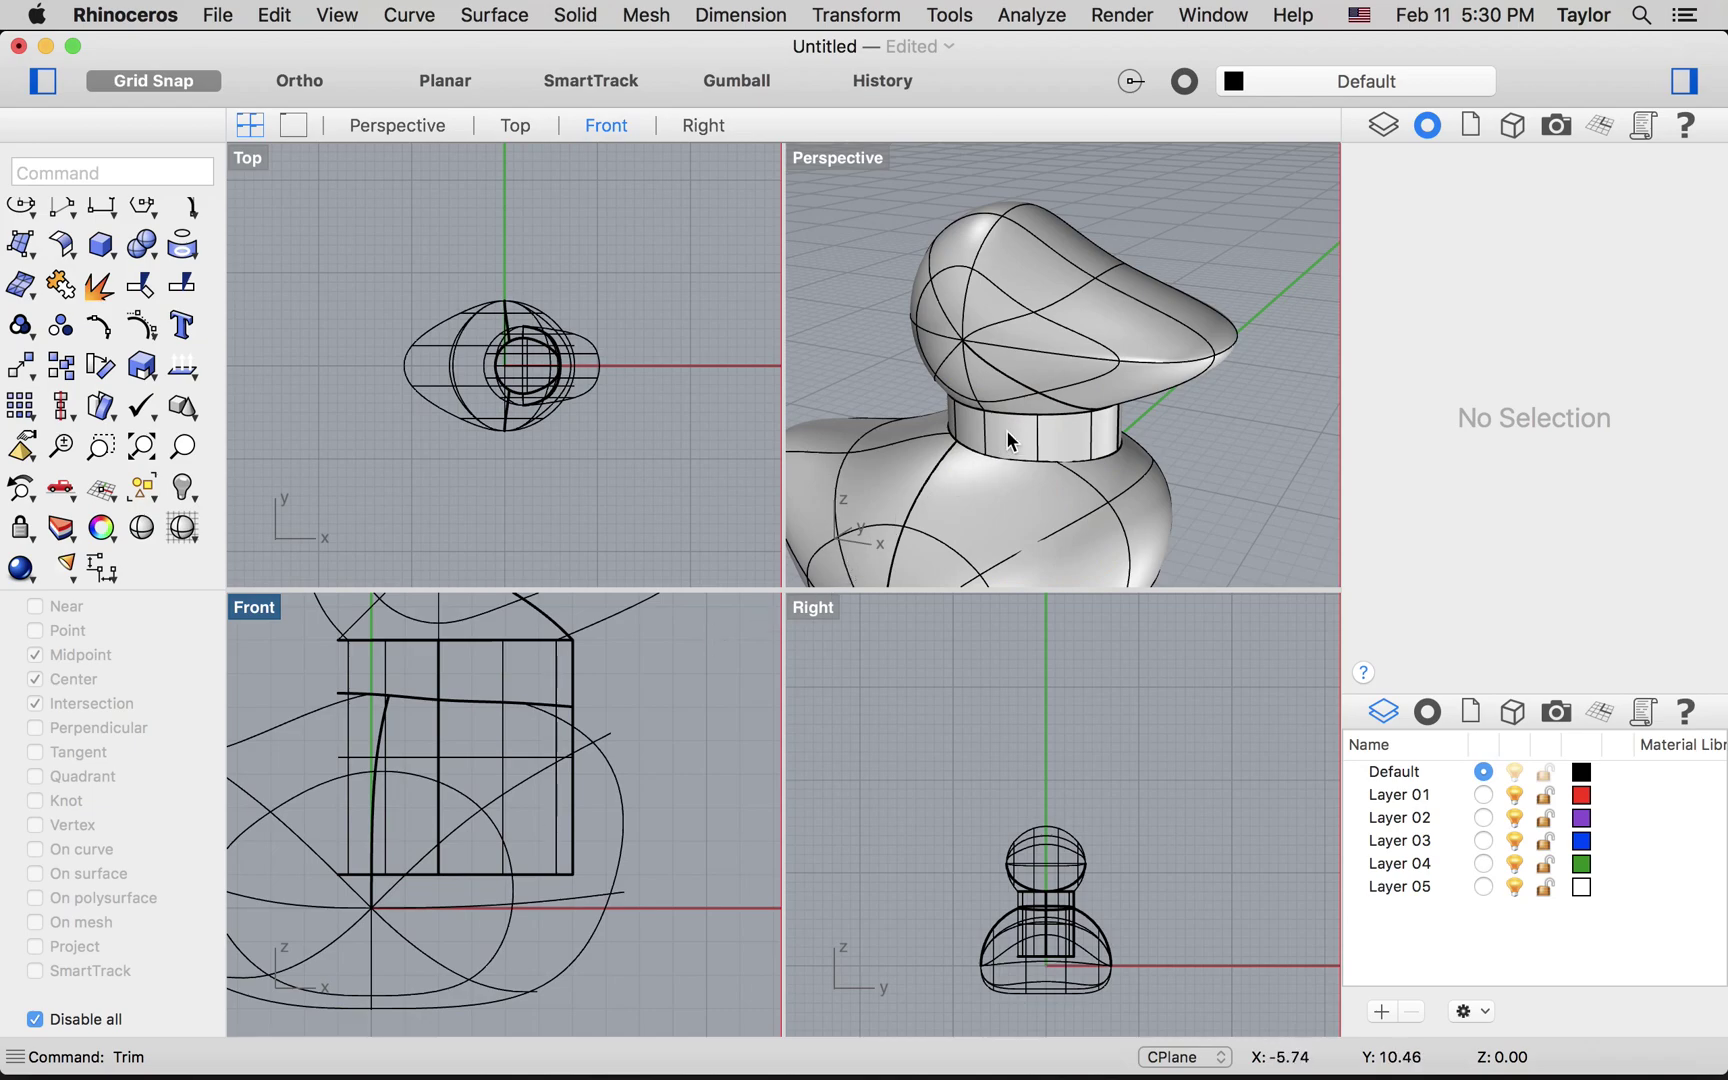
# Delete the extruded cylinder between the head and the body
pyautogui.click(1014, 428)
pyautogui.press('Delete')
pyautogui.moveTo(1054, 428); pyautogui.dragTo(1116, 446, button='right')
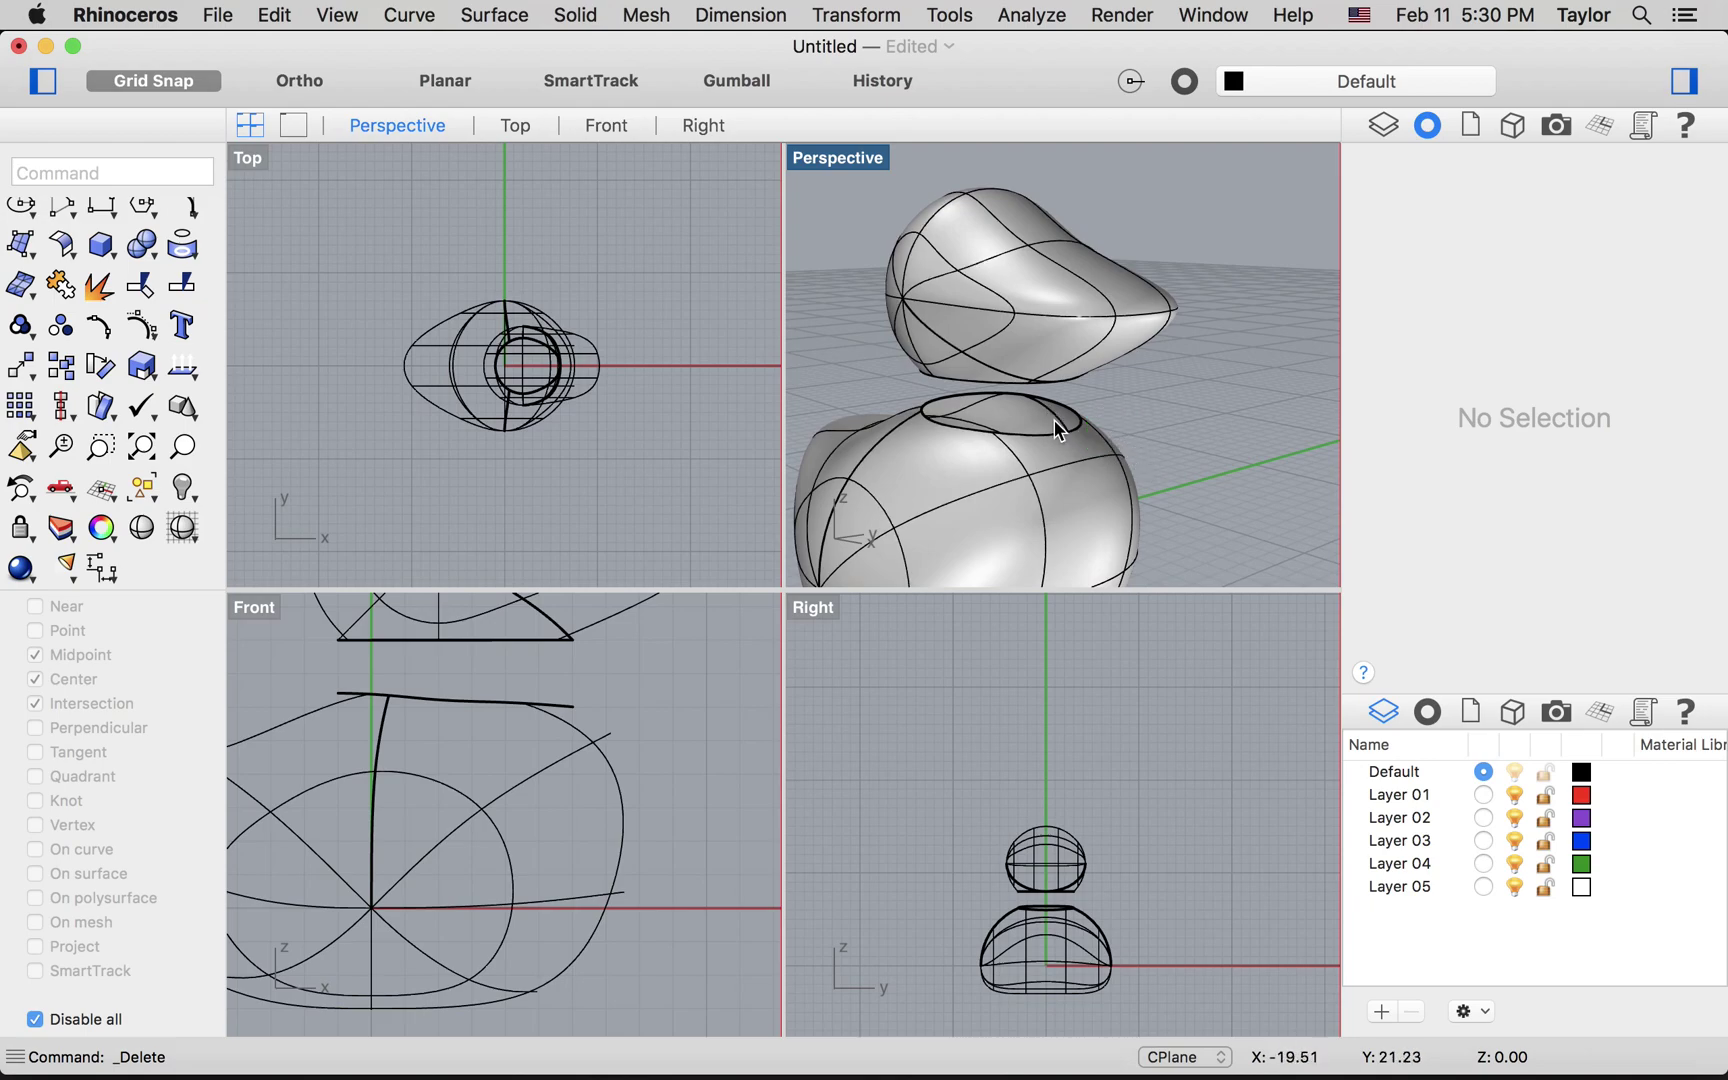
pyautogui.moveTo(1025, 440); pyautogui.dragTo(1048, 443, button='right')
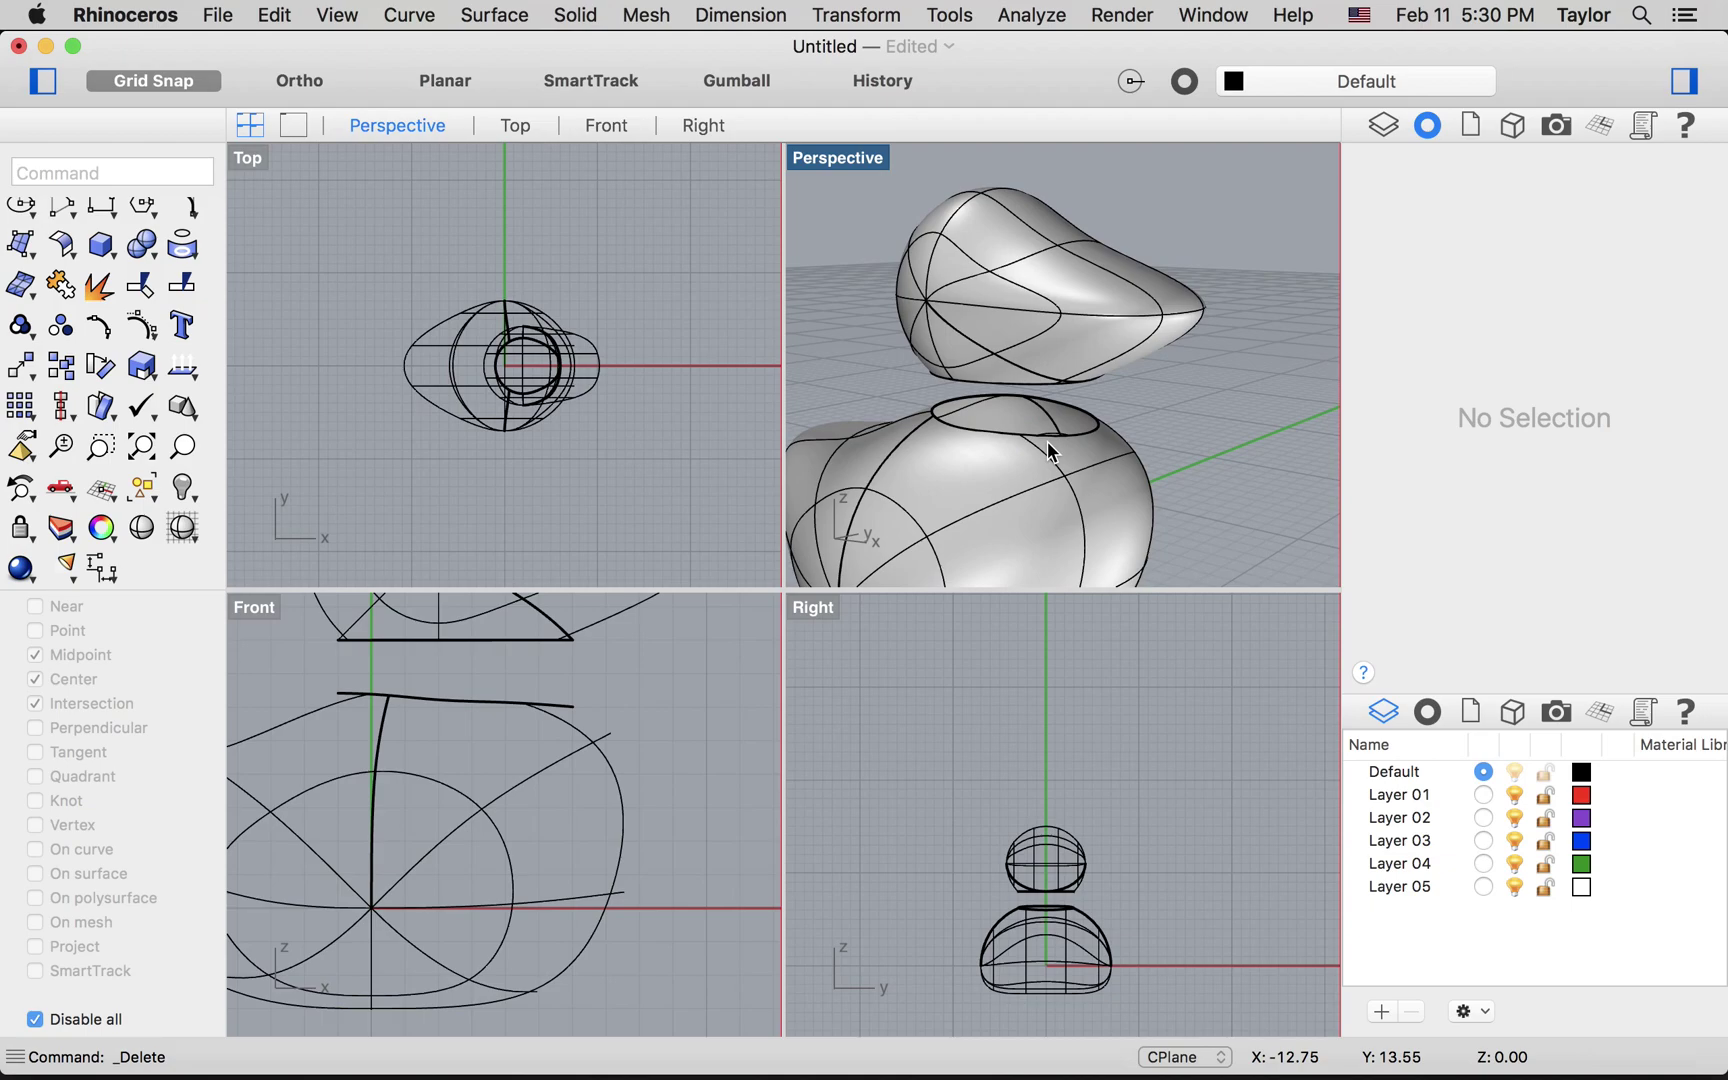
# Switch to Chrome to read the tutorial's instructions for creating the neck with a blend surface, and return to Rhinoceros
pyautogui.press('super+Tab')
pyautogui.press('super+Tab')
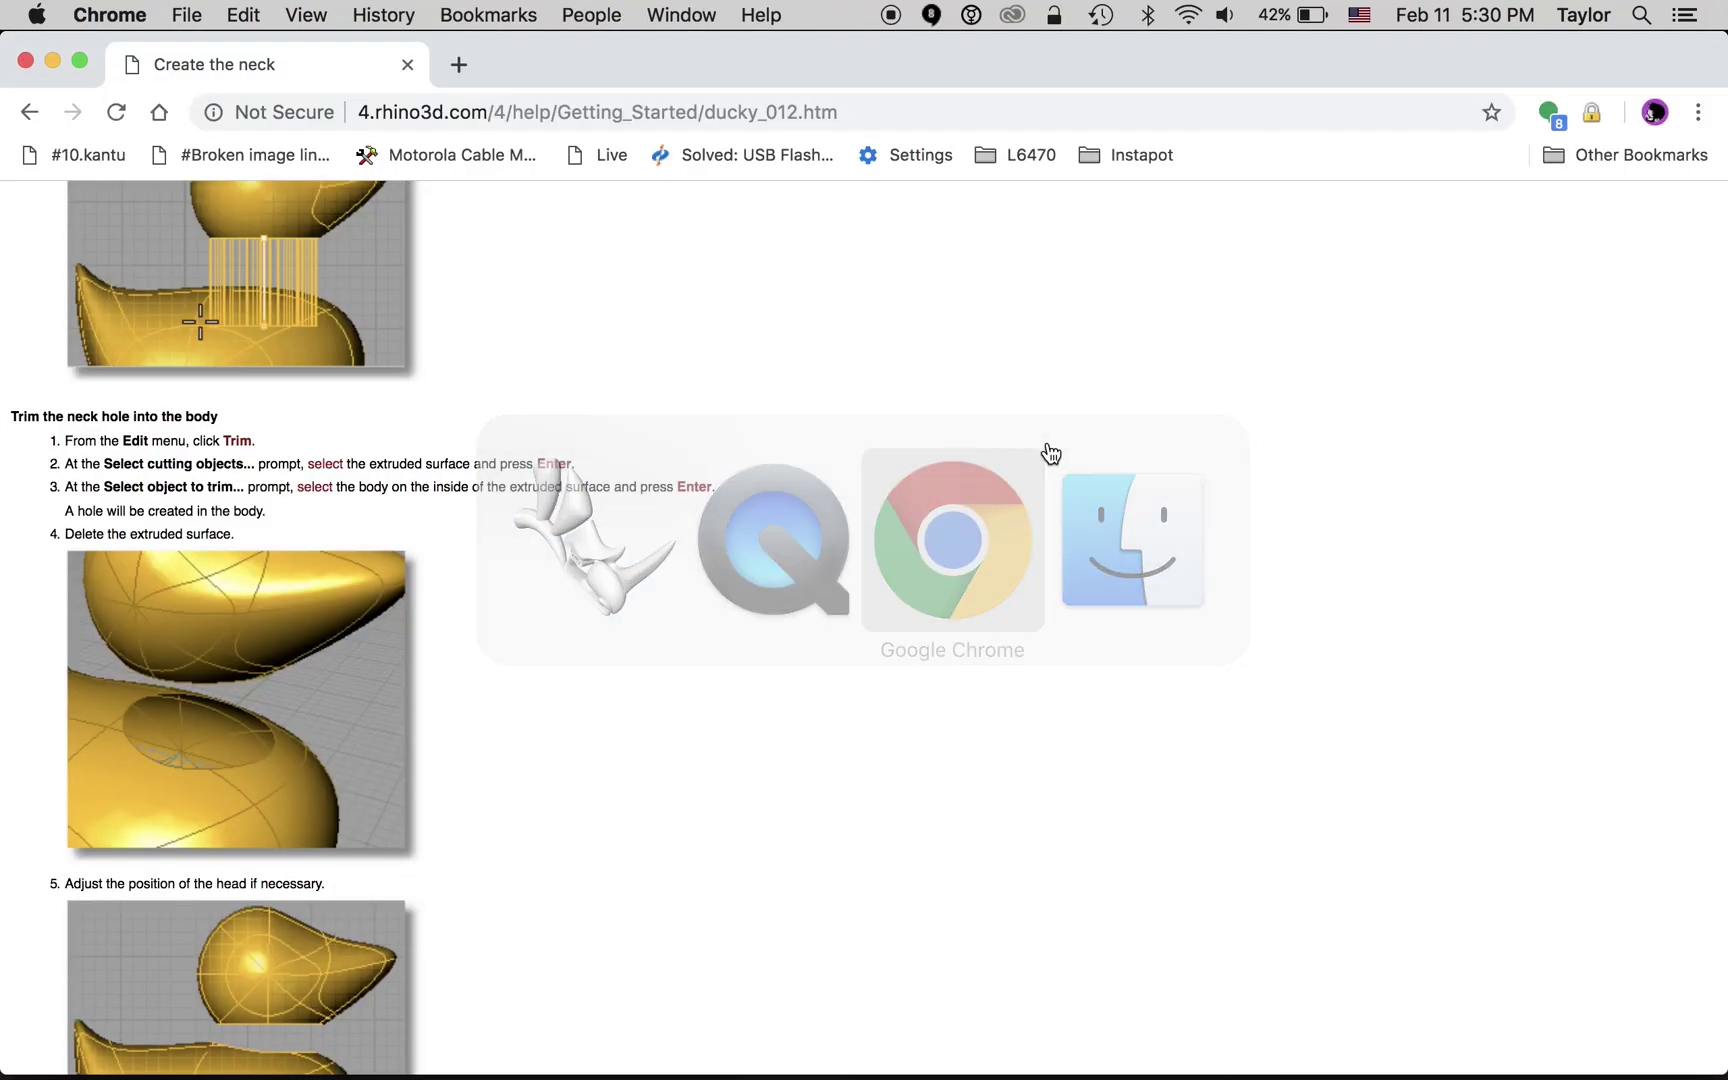
pyautogui.scroll(-10, 971, 586)
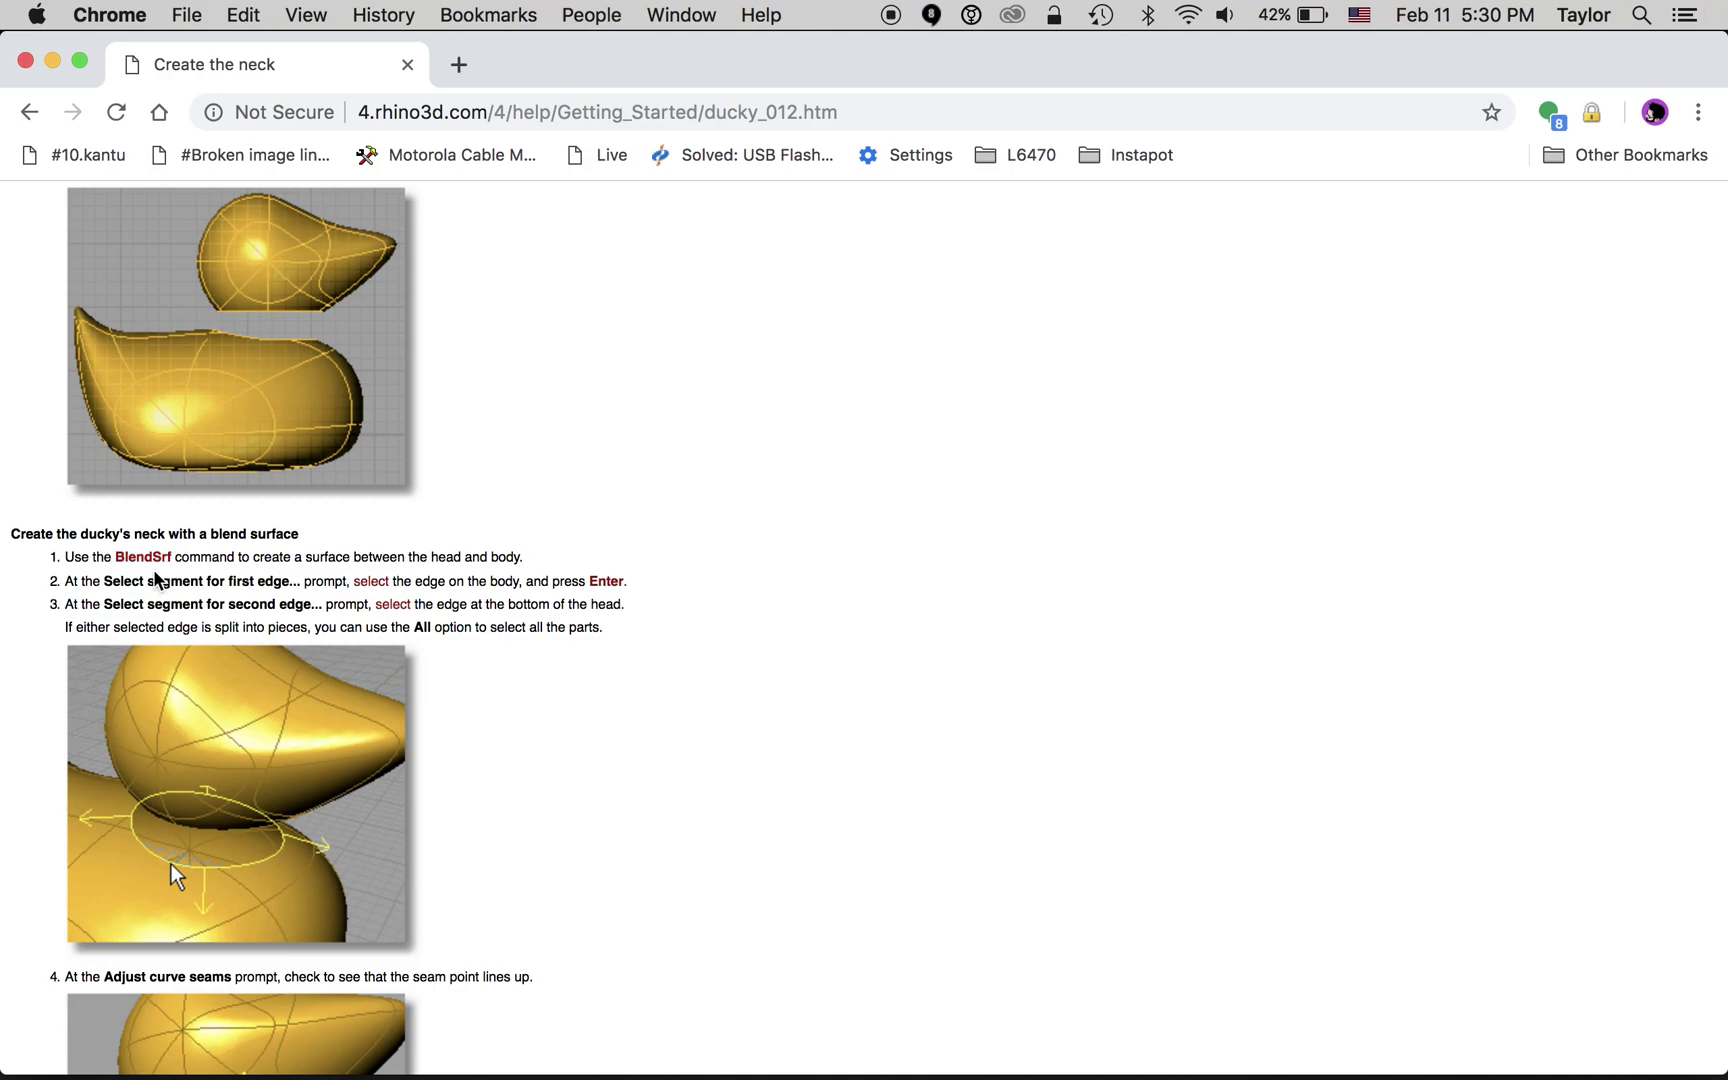
pyautogui.press('super+Tab')
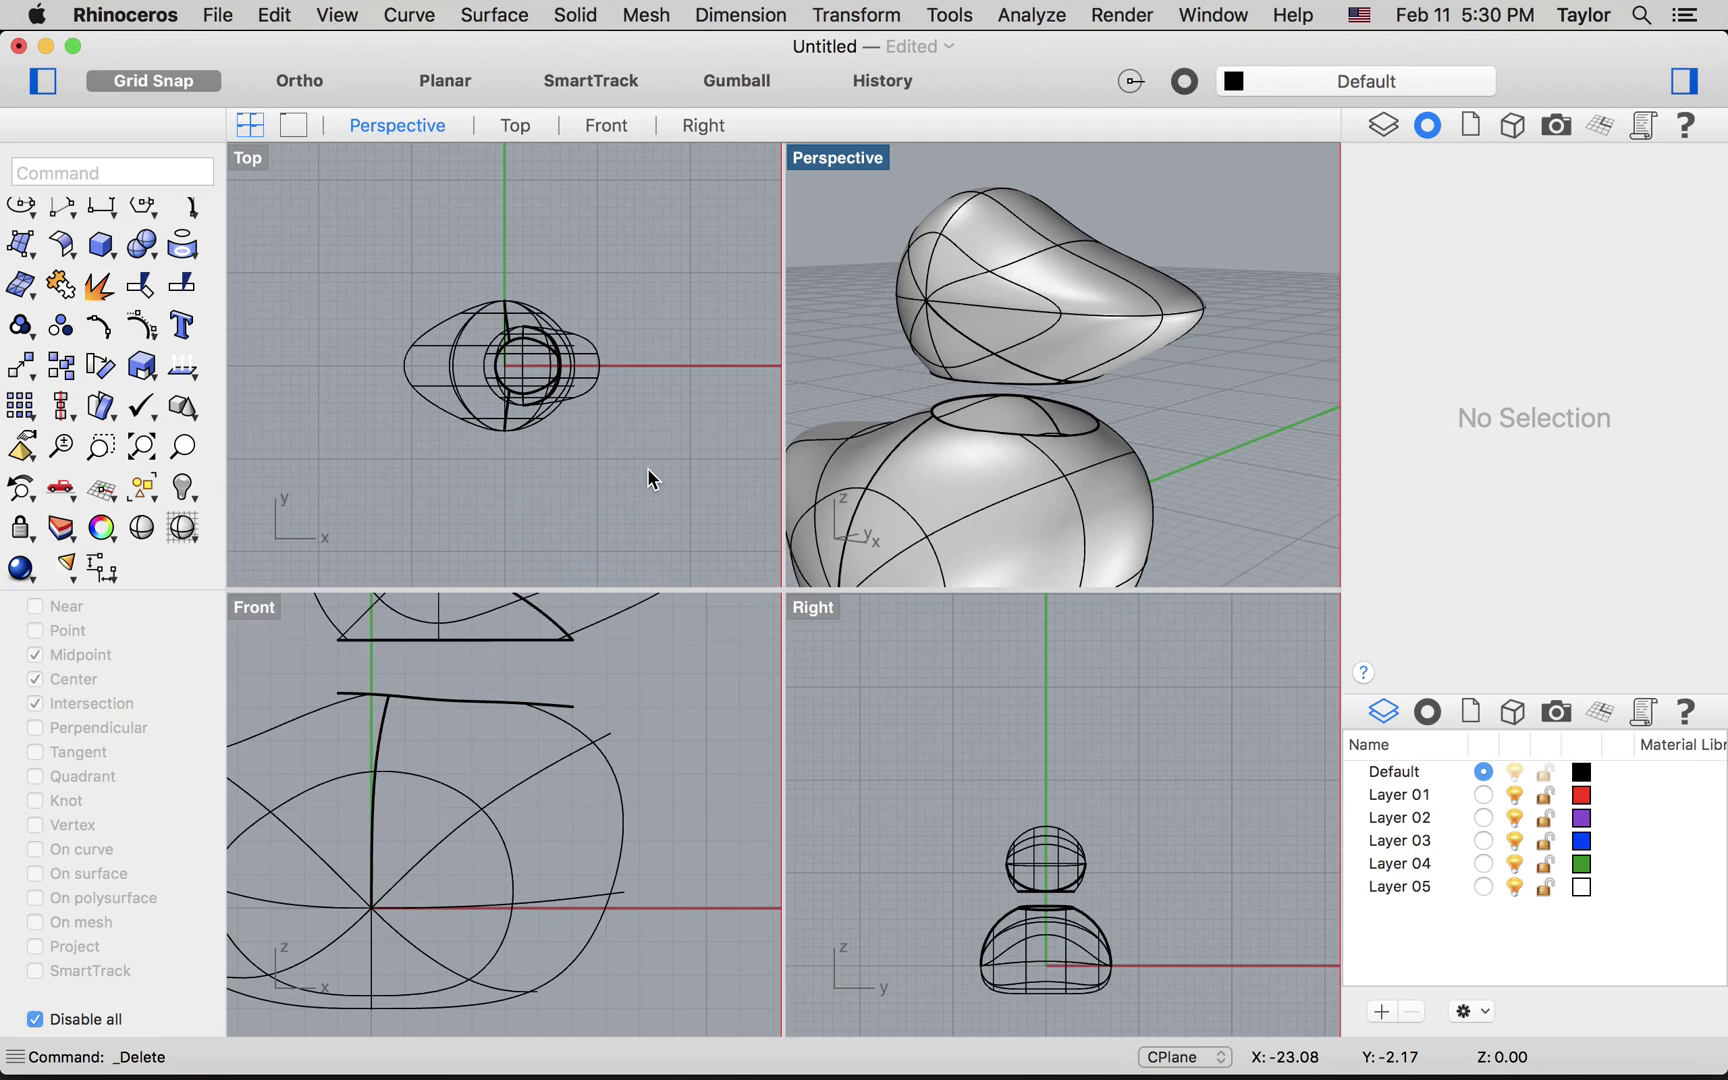
# Start a surface blend with BlendSrf, using the edge at the bottom of the head as the first edge
pyautogui.write('BlendSrf')
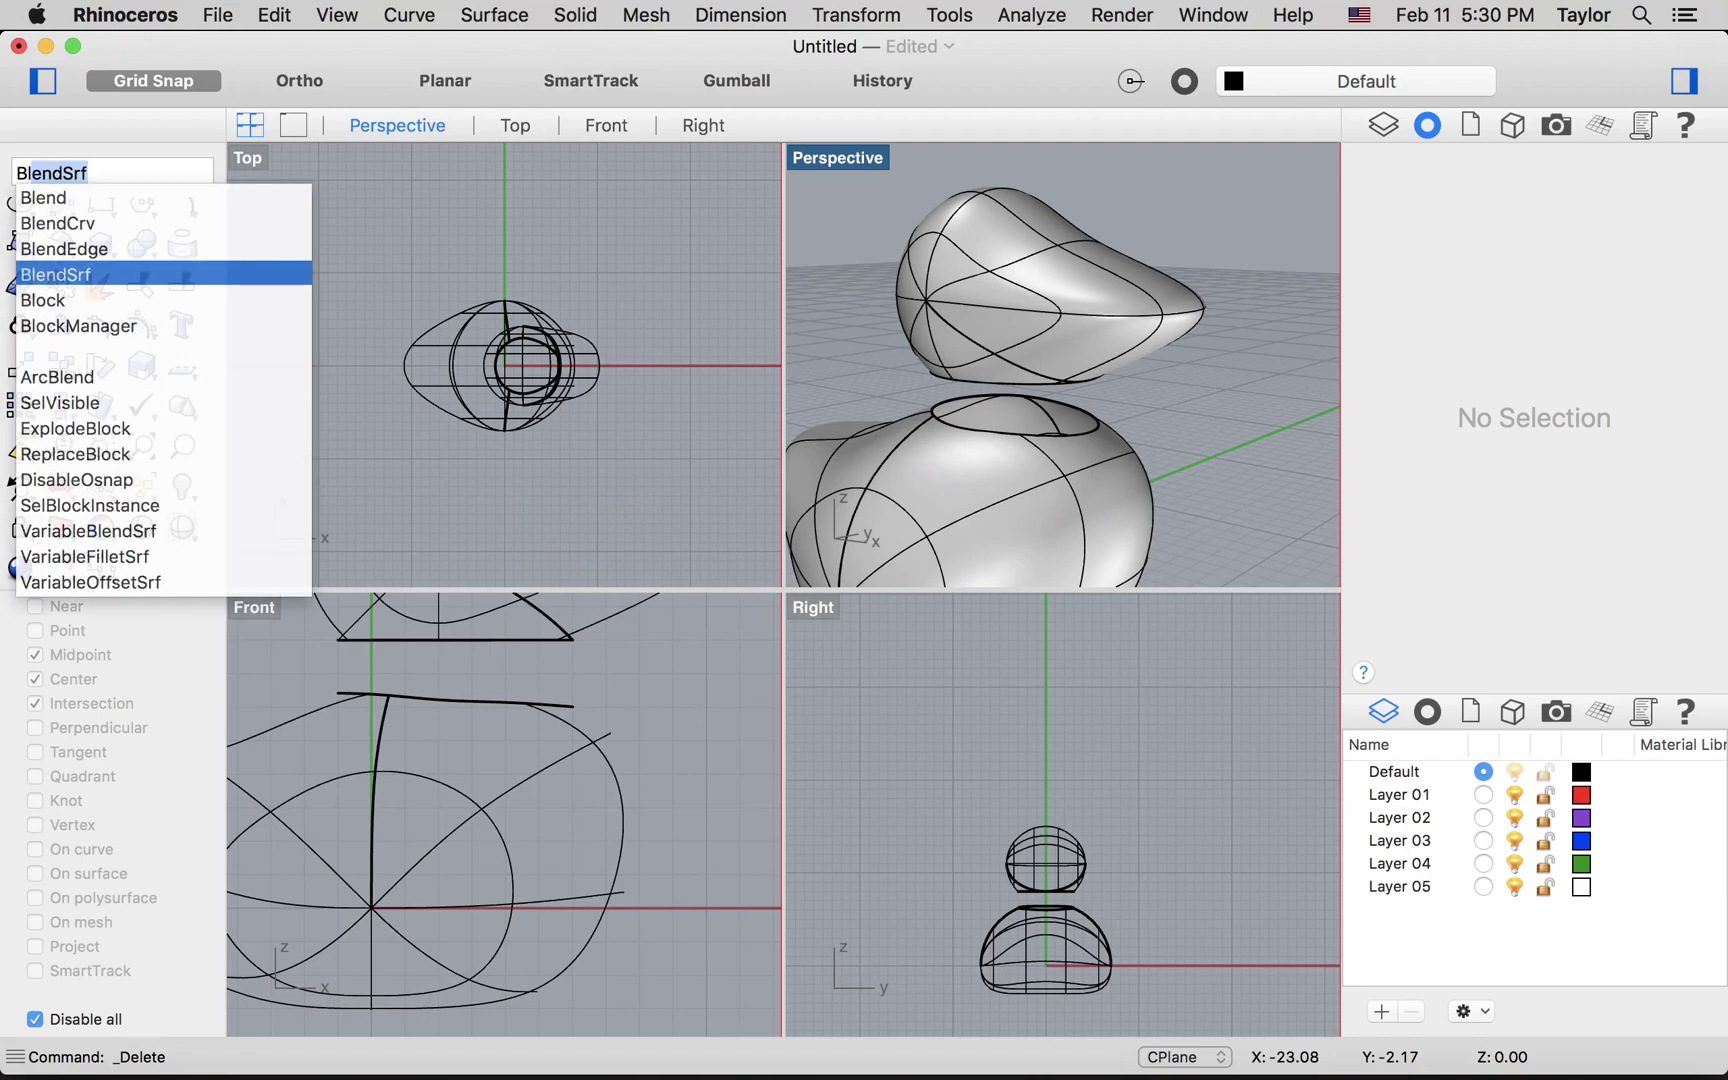
pyautogui.press('Return')
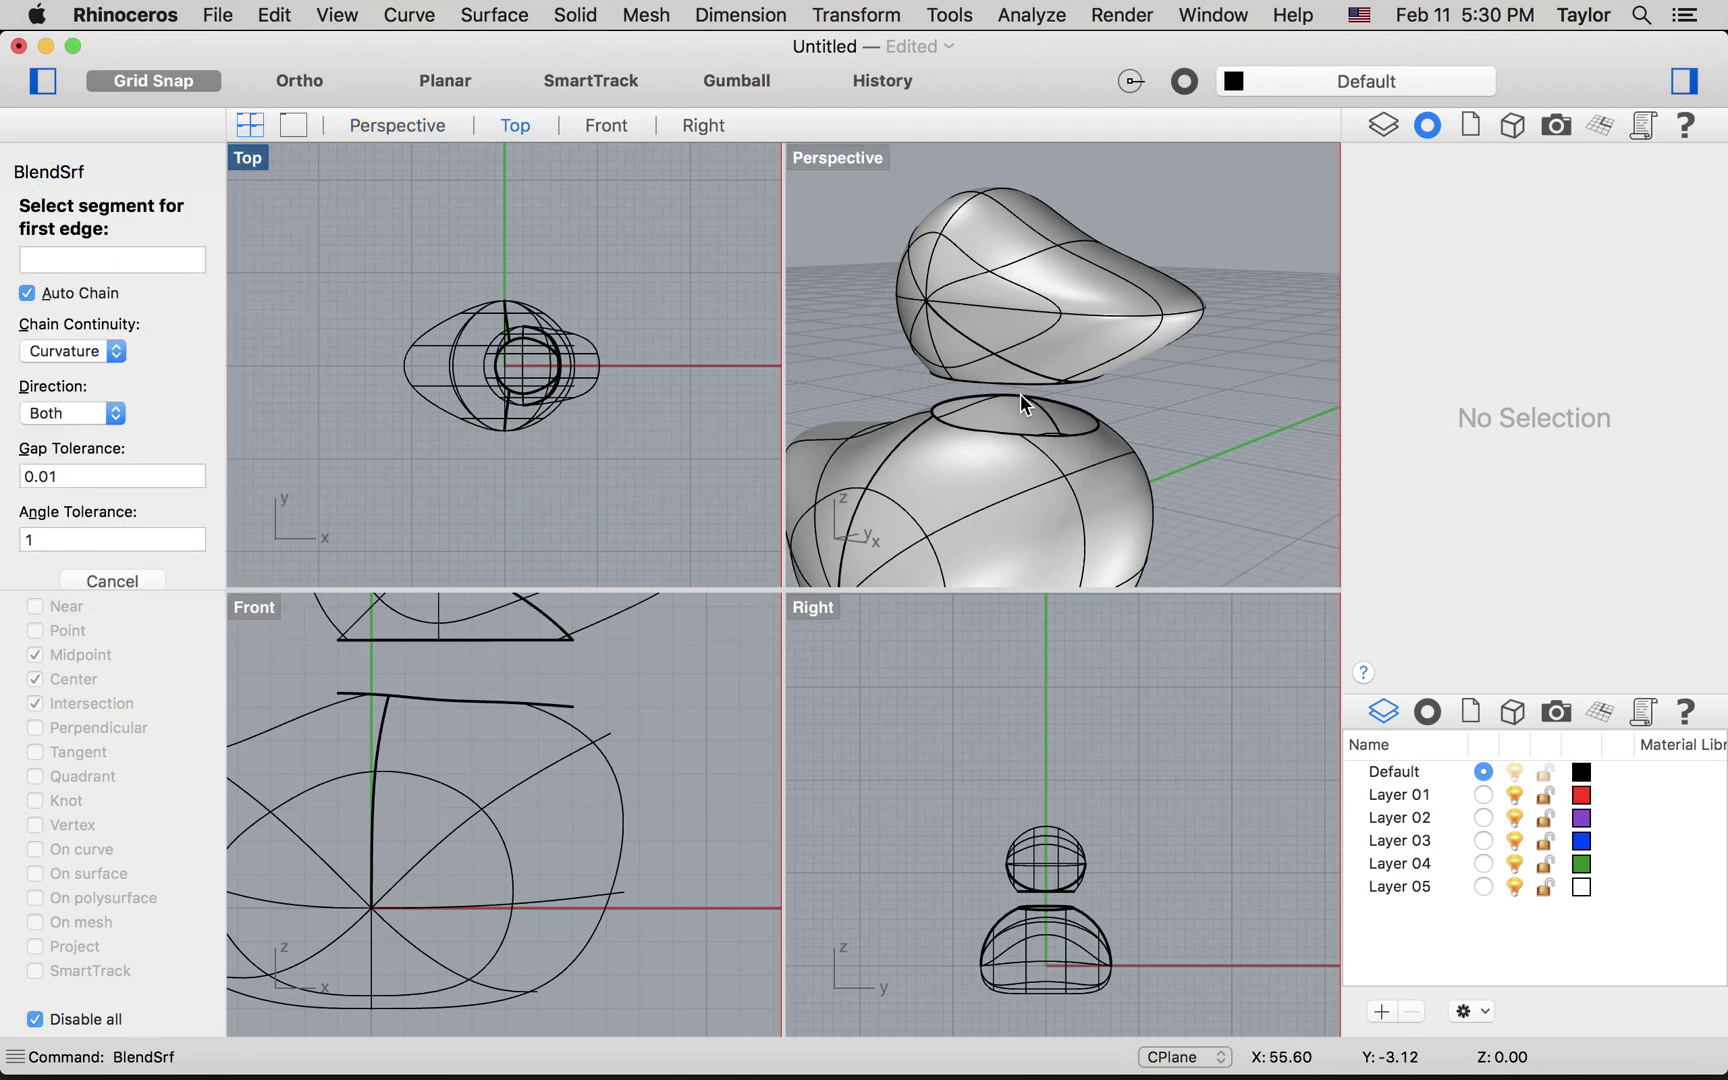
pyautogui.click(1021, 391)
pyautogui.click(1025, 389)
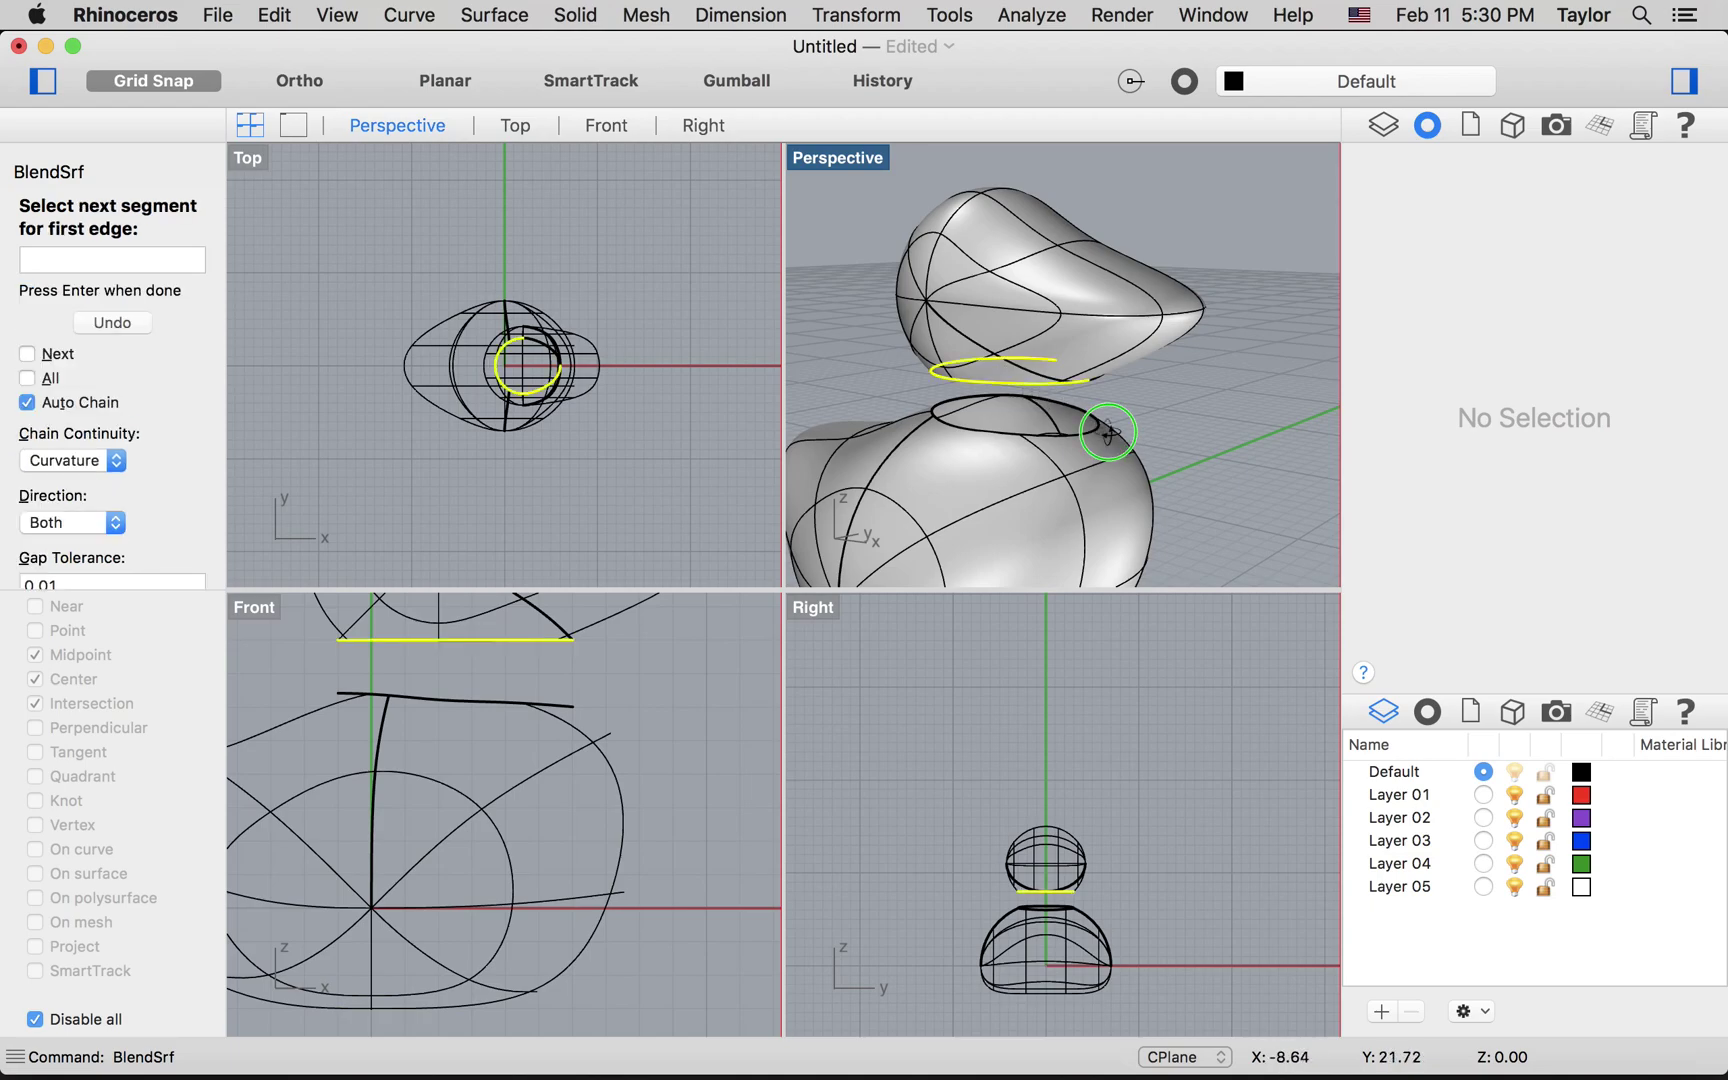
pyautogui.scroll(5, 1025, 392)
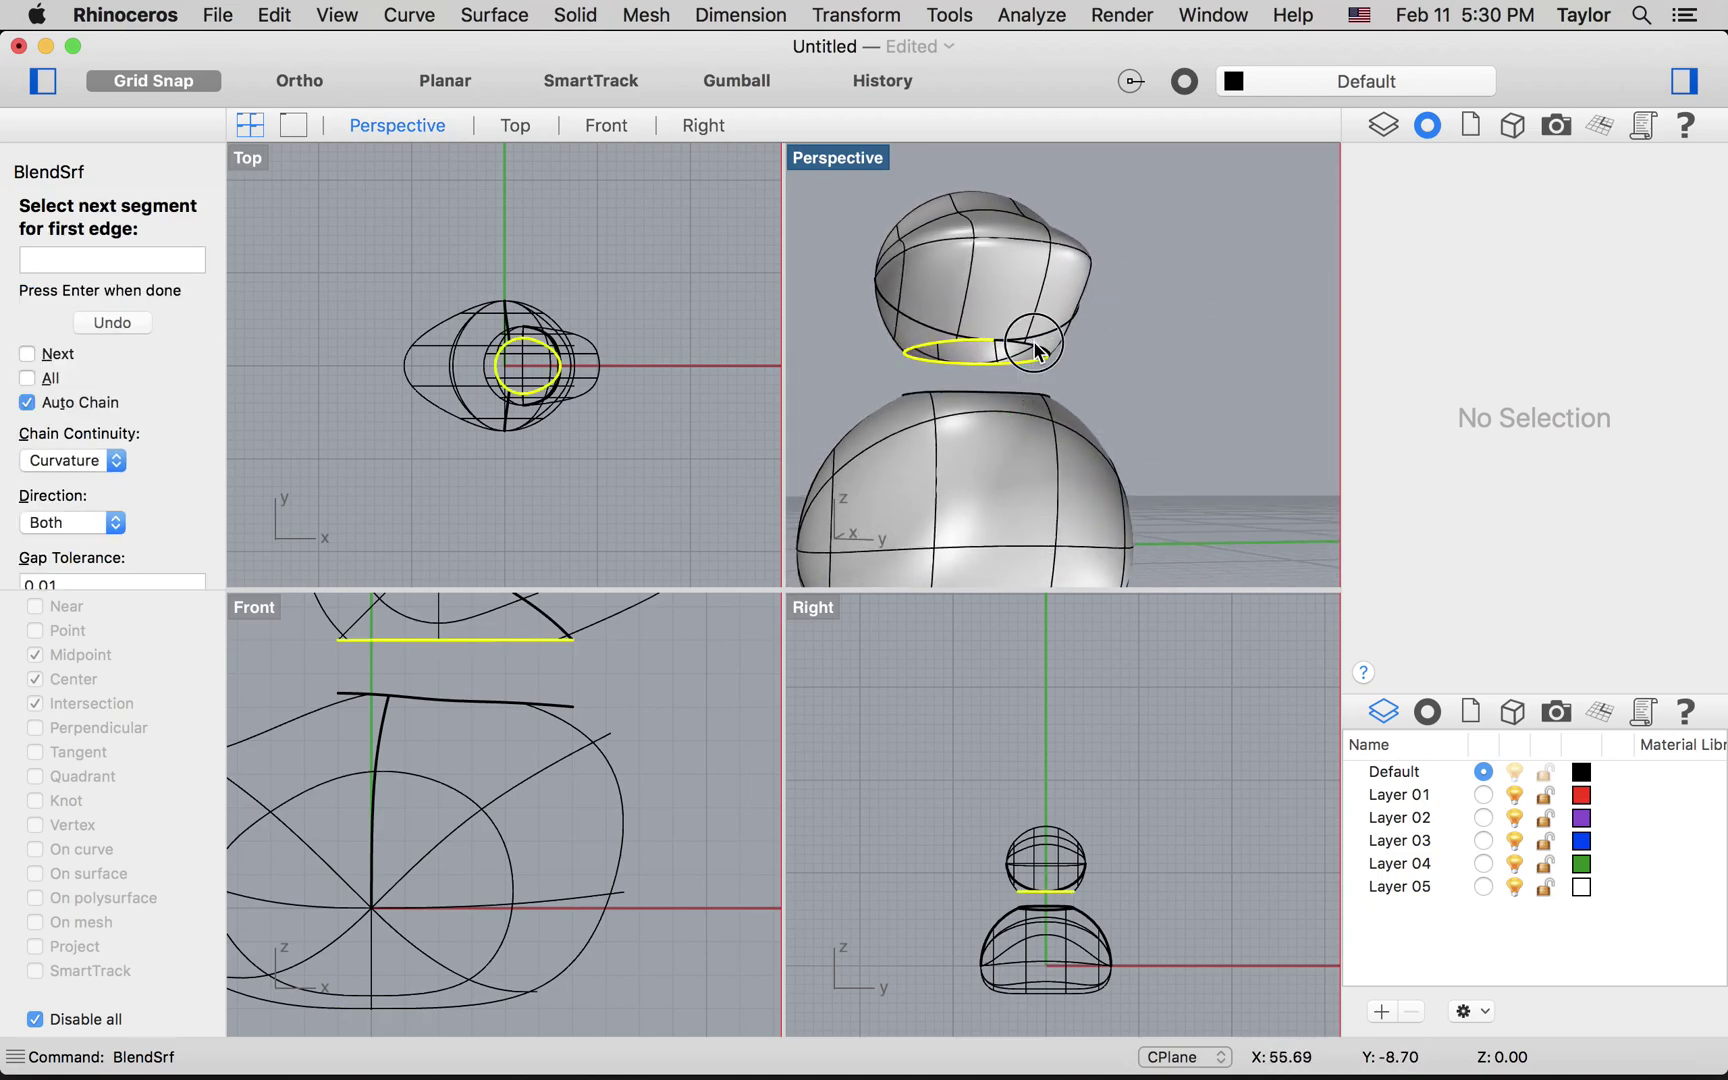
pyautogui.scroll(-3, 1023, 400)
pyautogui.scroll(-3, 1023, 401)
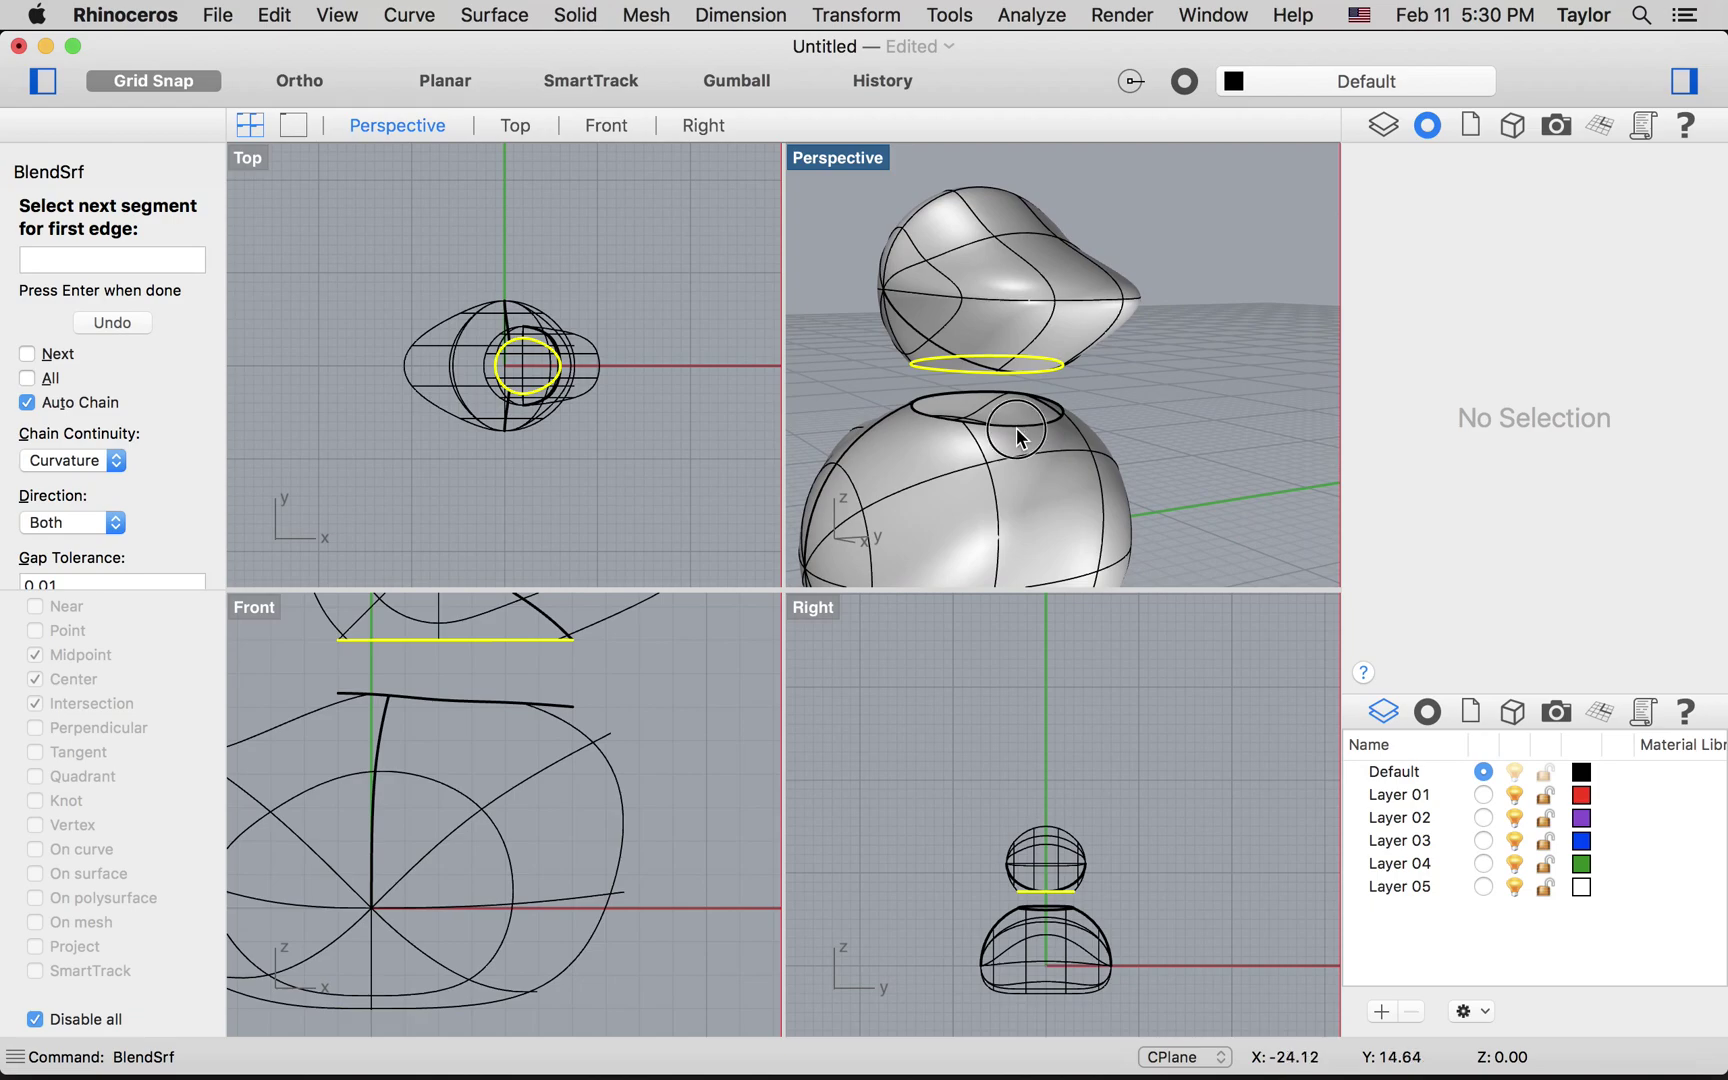
# Use the rim of the body's neck hole as the blend's second edge and accept the seam points
pyautogui.click(1035, 418)
pyautogui.click(1054, 421)
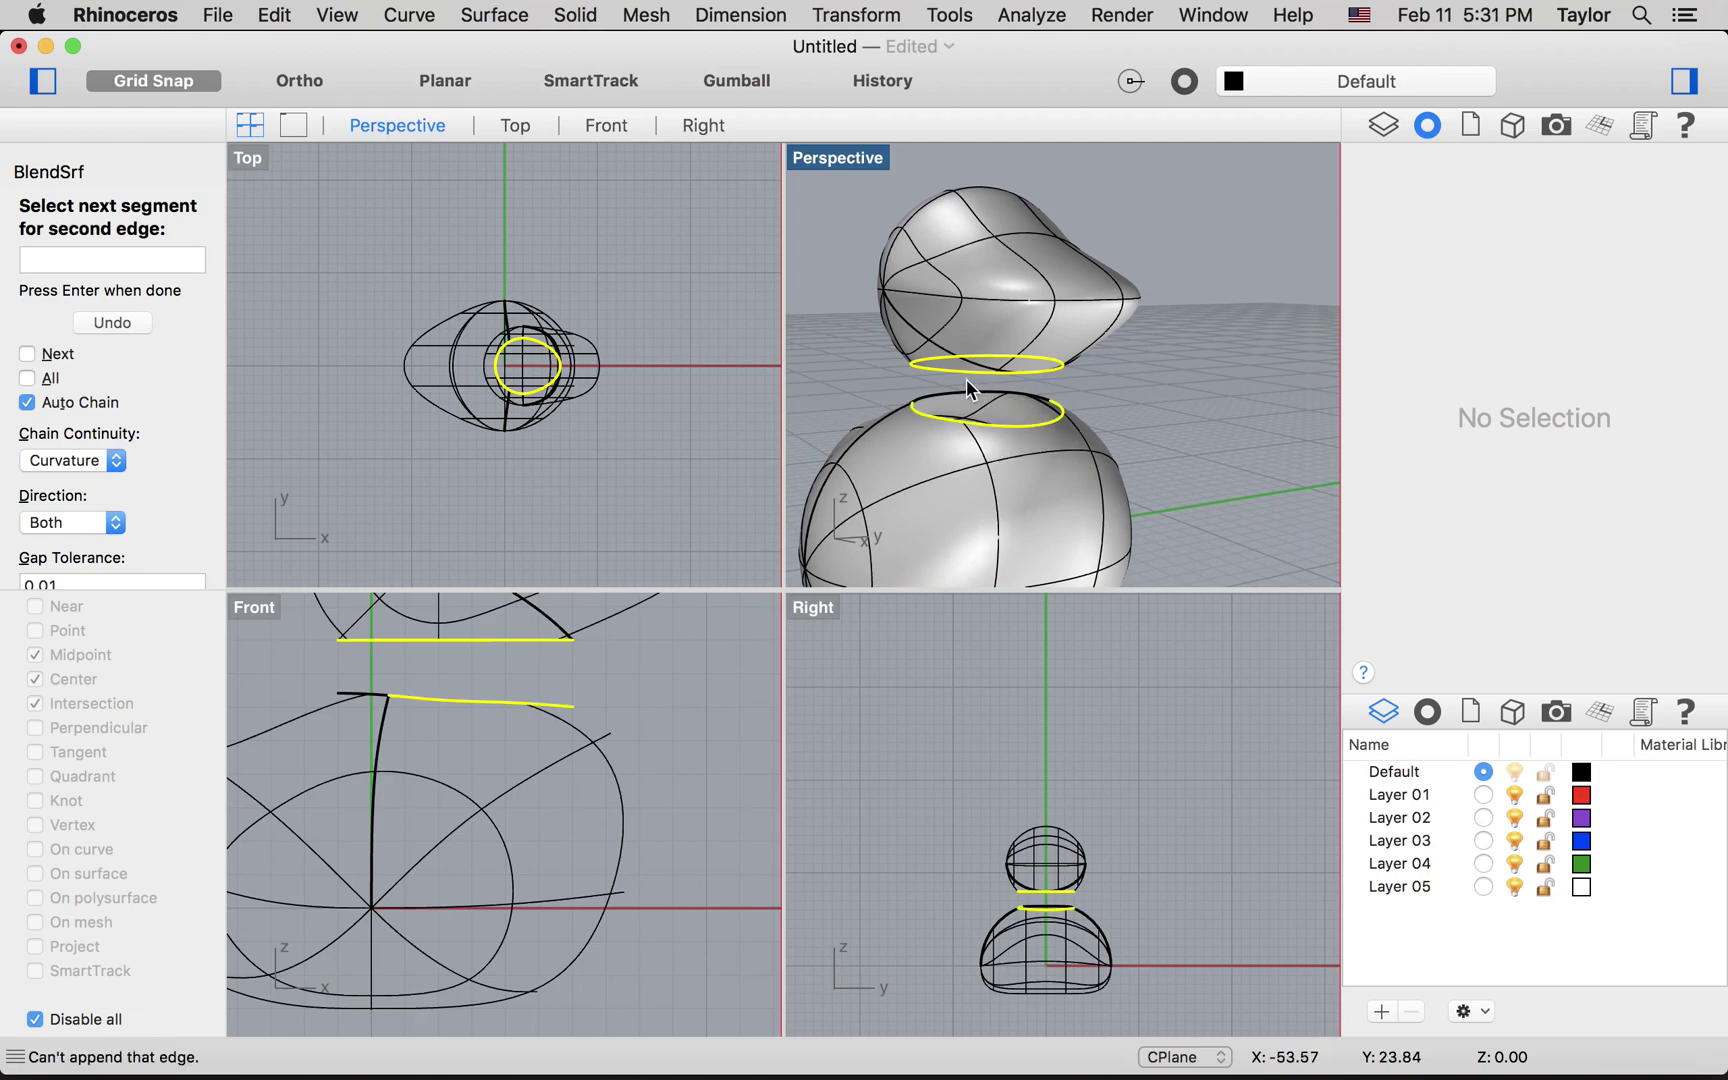
pyautogui.press('Return')
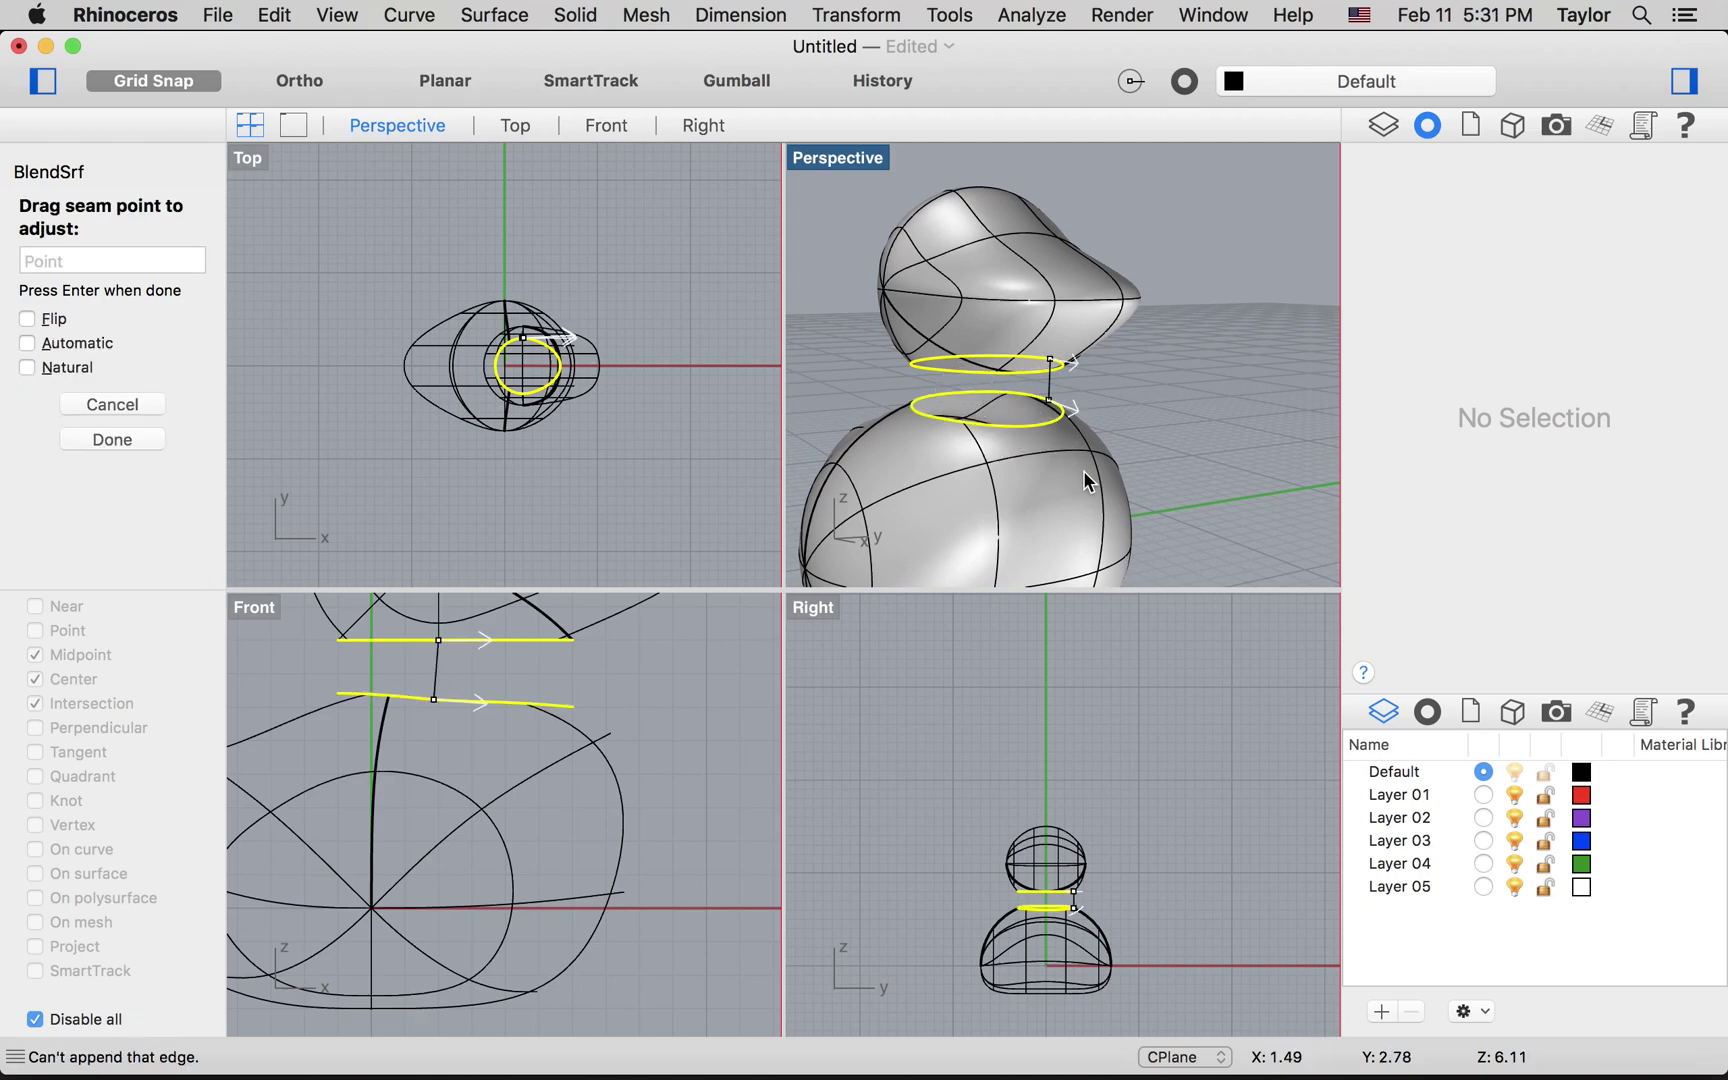
pyautogui.moveTo(1112, 482); pyautogui.dragTo(953, 471, button='right')
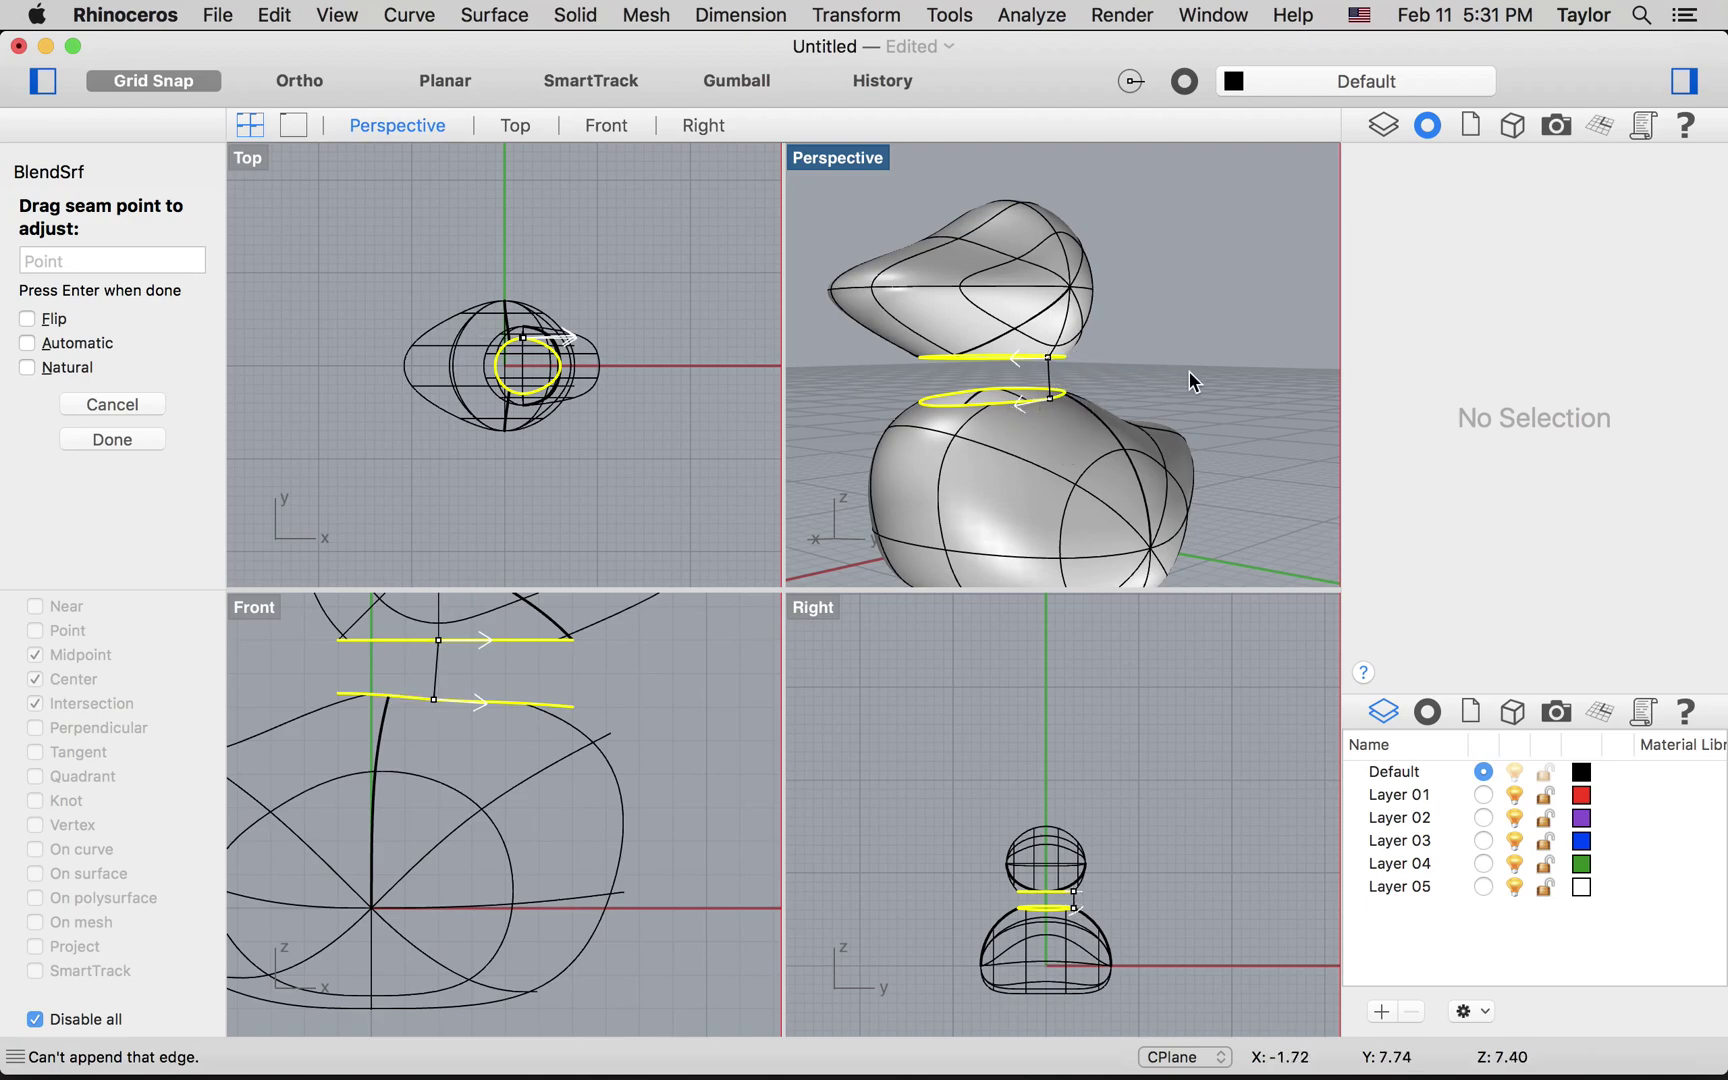
pyautogui.press('Return')
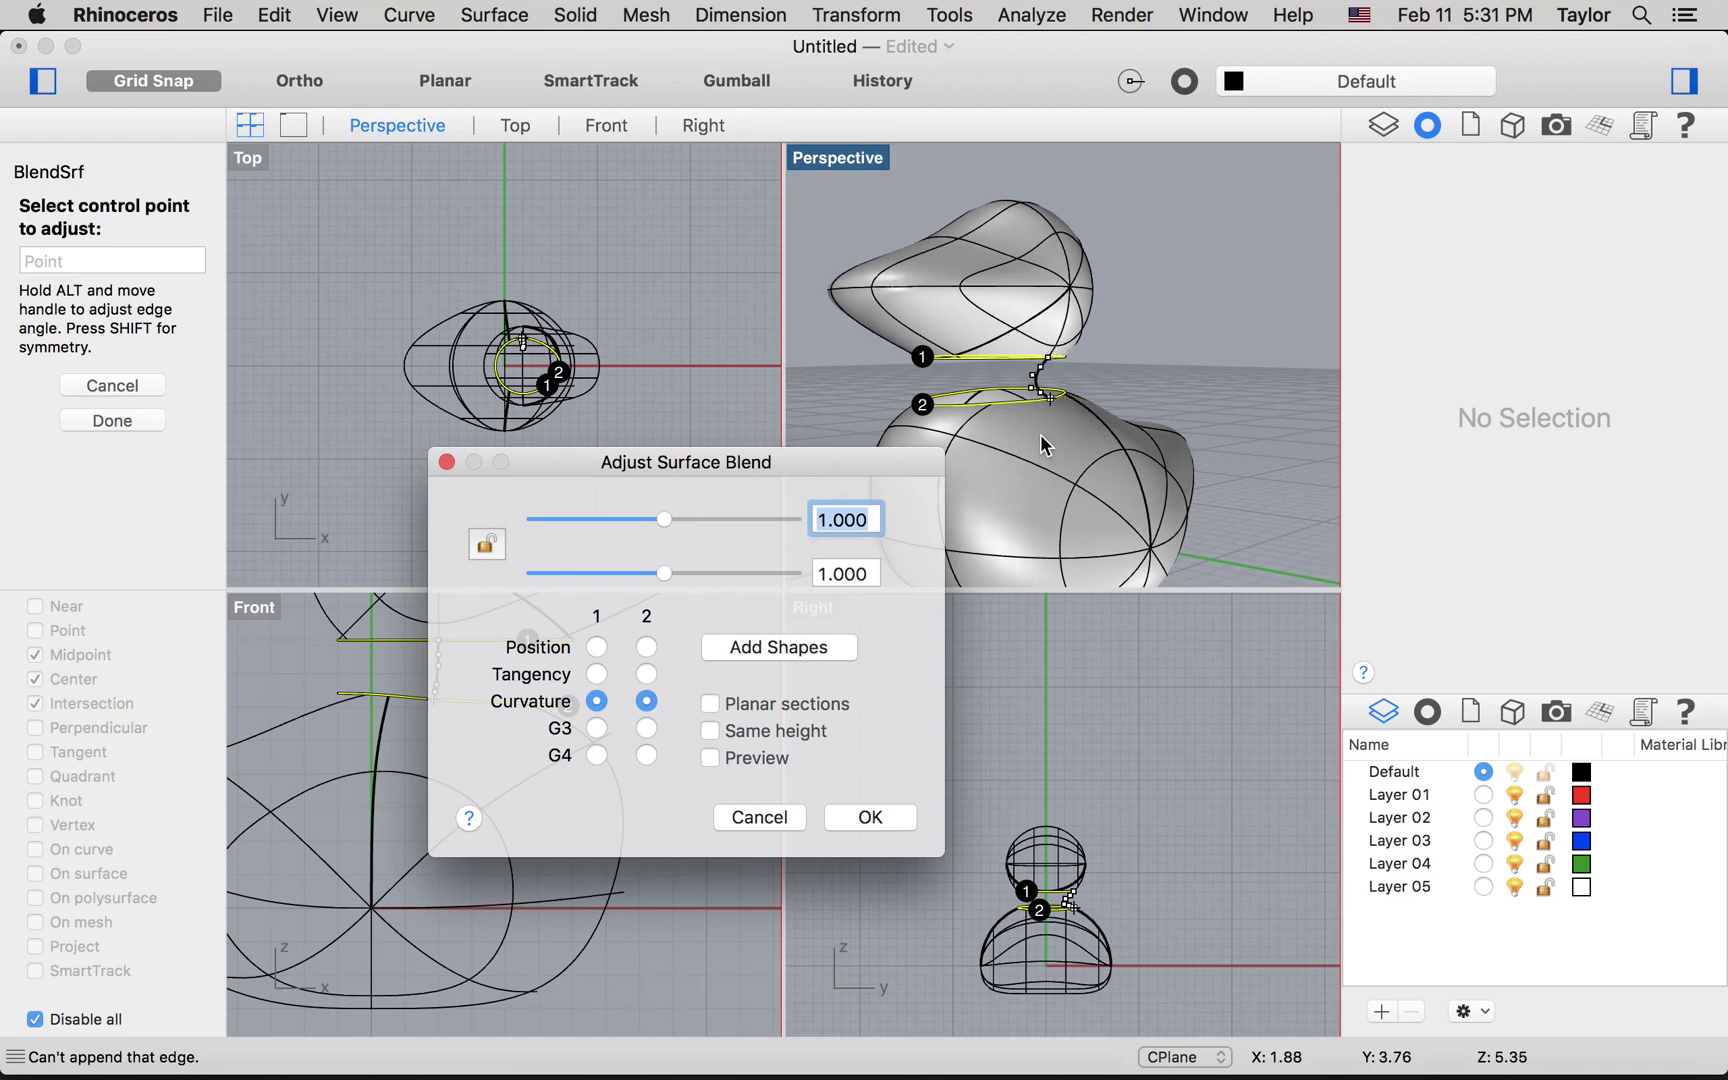
# Set both surface blend adjustment values to 0.5 and create the neck surface
pyautogui.moveTo(1115, 397); pyautogui.dragTo(1145, 425, button='right')
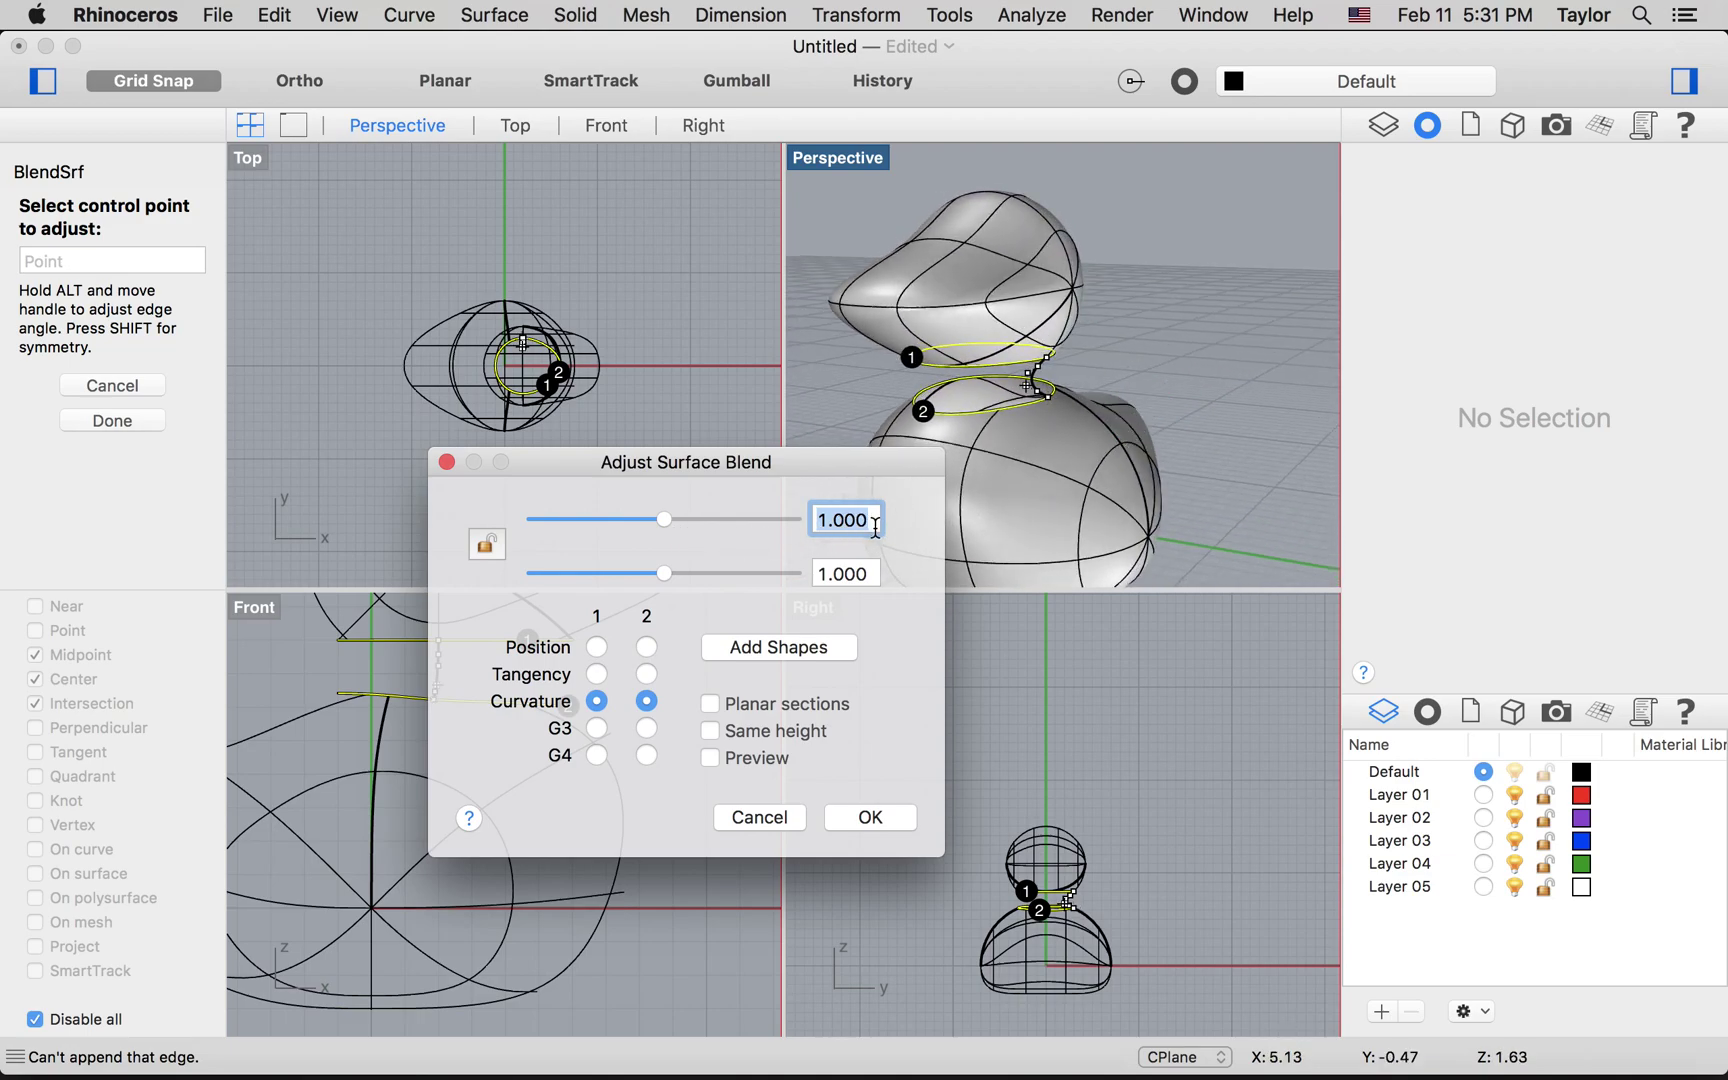
pyautogui.write('.5')
pyautogui.press('Tab')
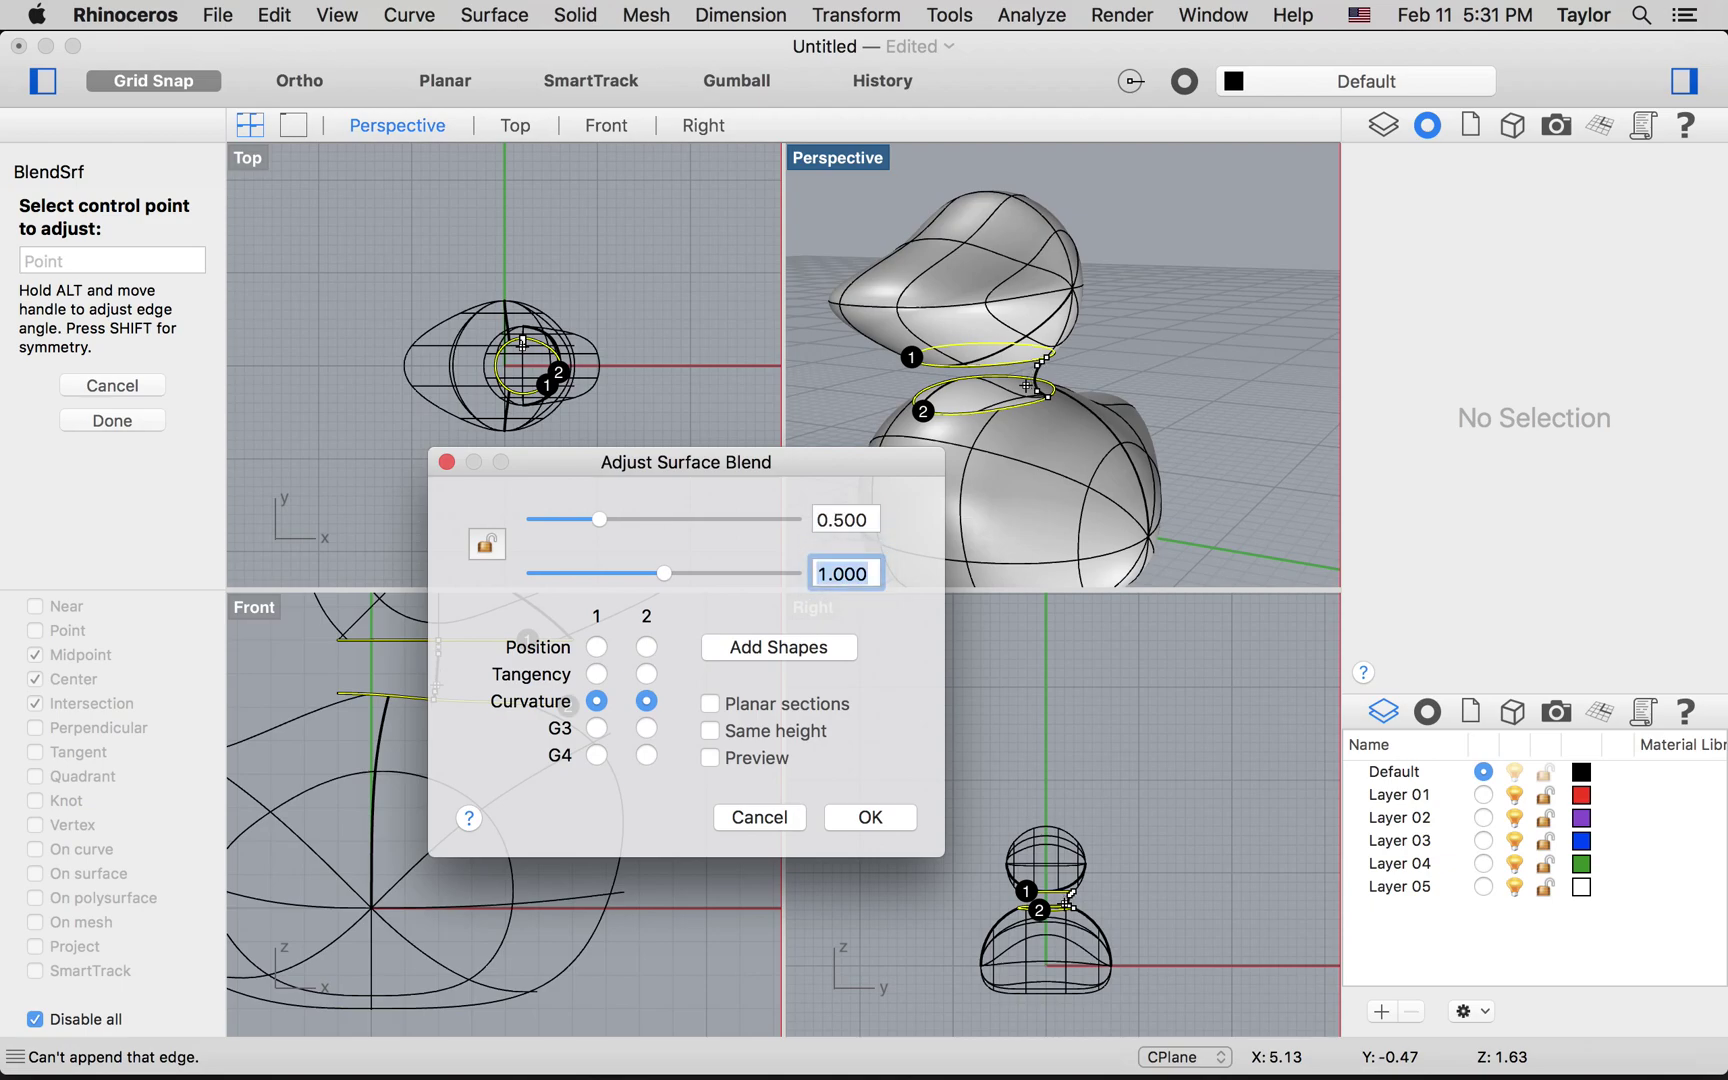
pyautogui.write('.5')
pyautogui.click(855, 520)
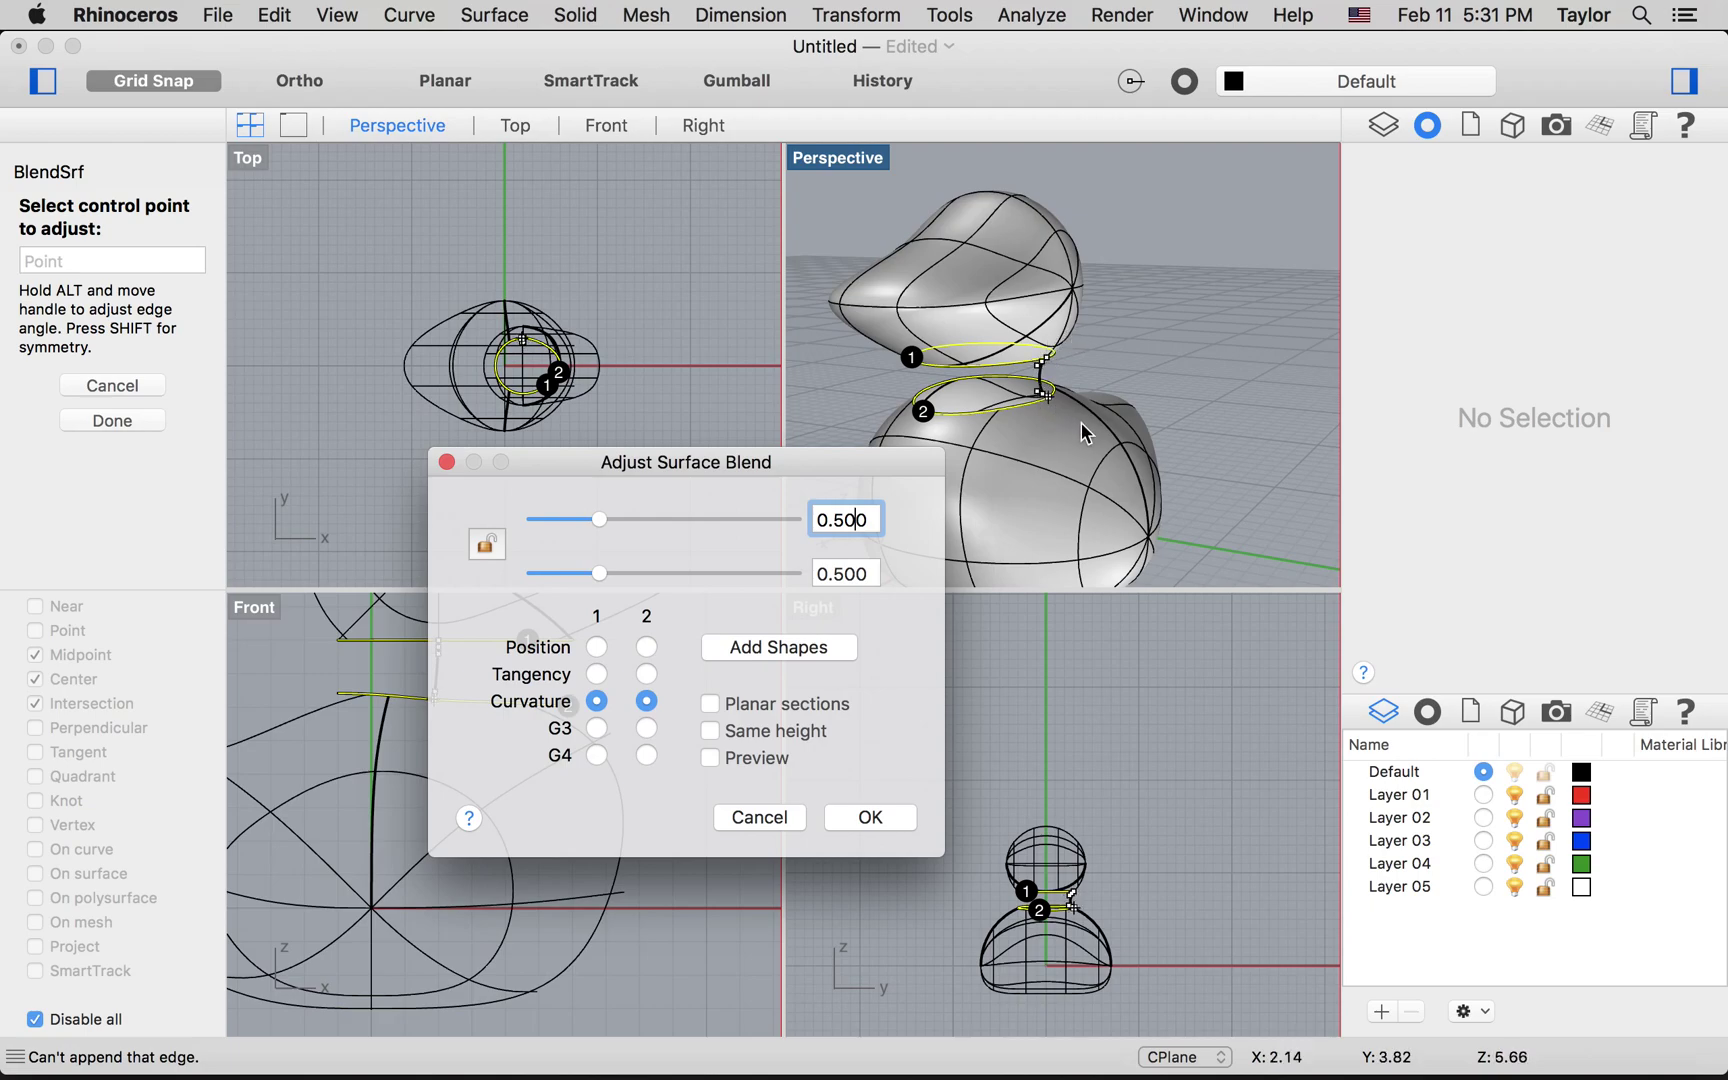
pyautogui.click(872, 818)
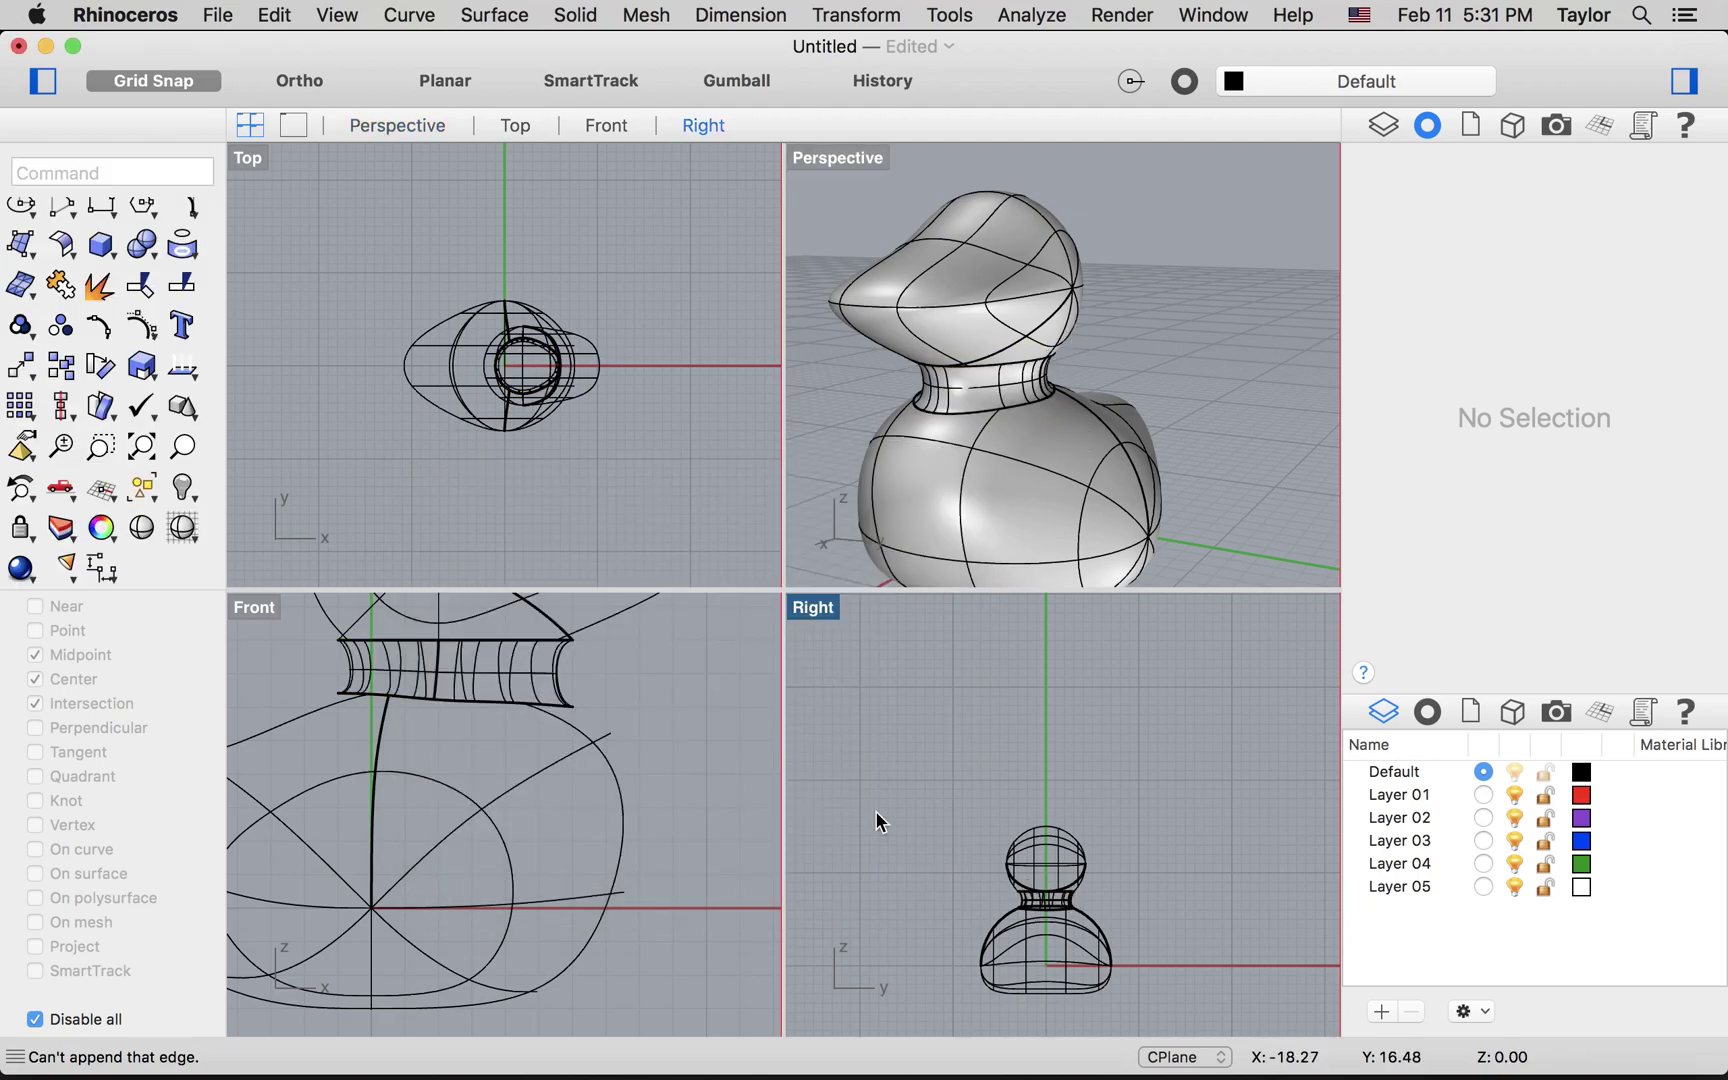
# Examine the neck blend from several sides and select the neck, head and body to check them as separate surfaces
pyautogui.moveTo(983, 443); pyautogui.dragTo(1209, 408, button='right')
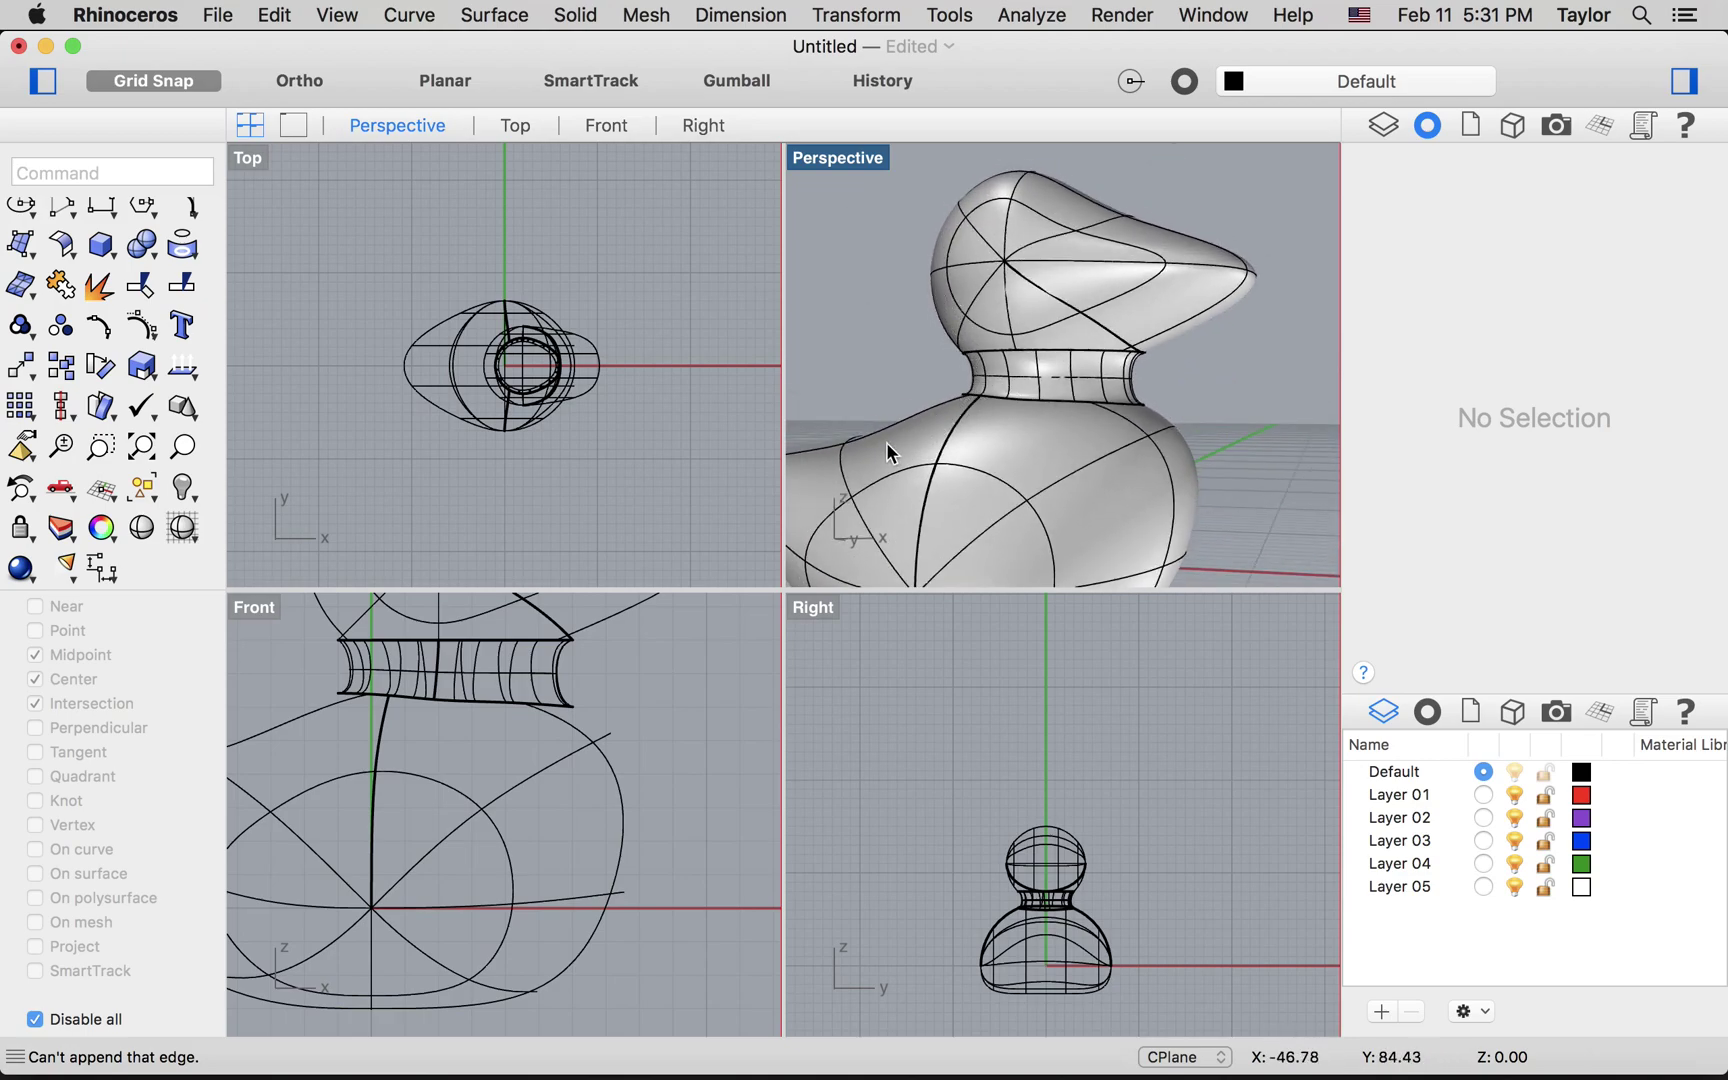
pyautogui.moveTo(1242, 359); pyautogui.dragTo(1202, 402, button='right')
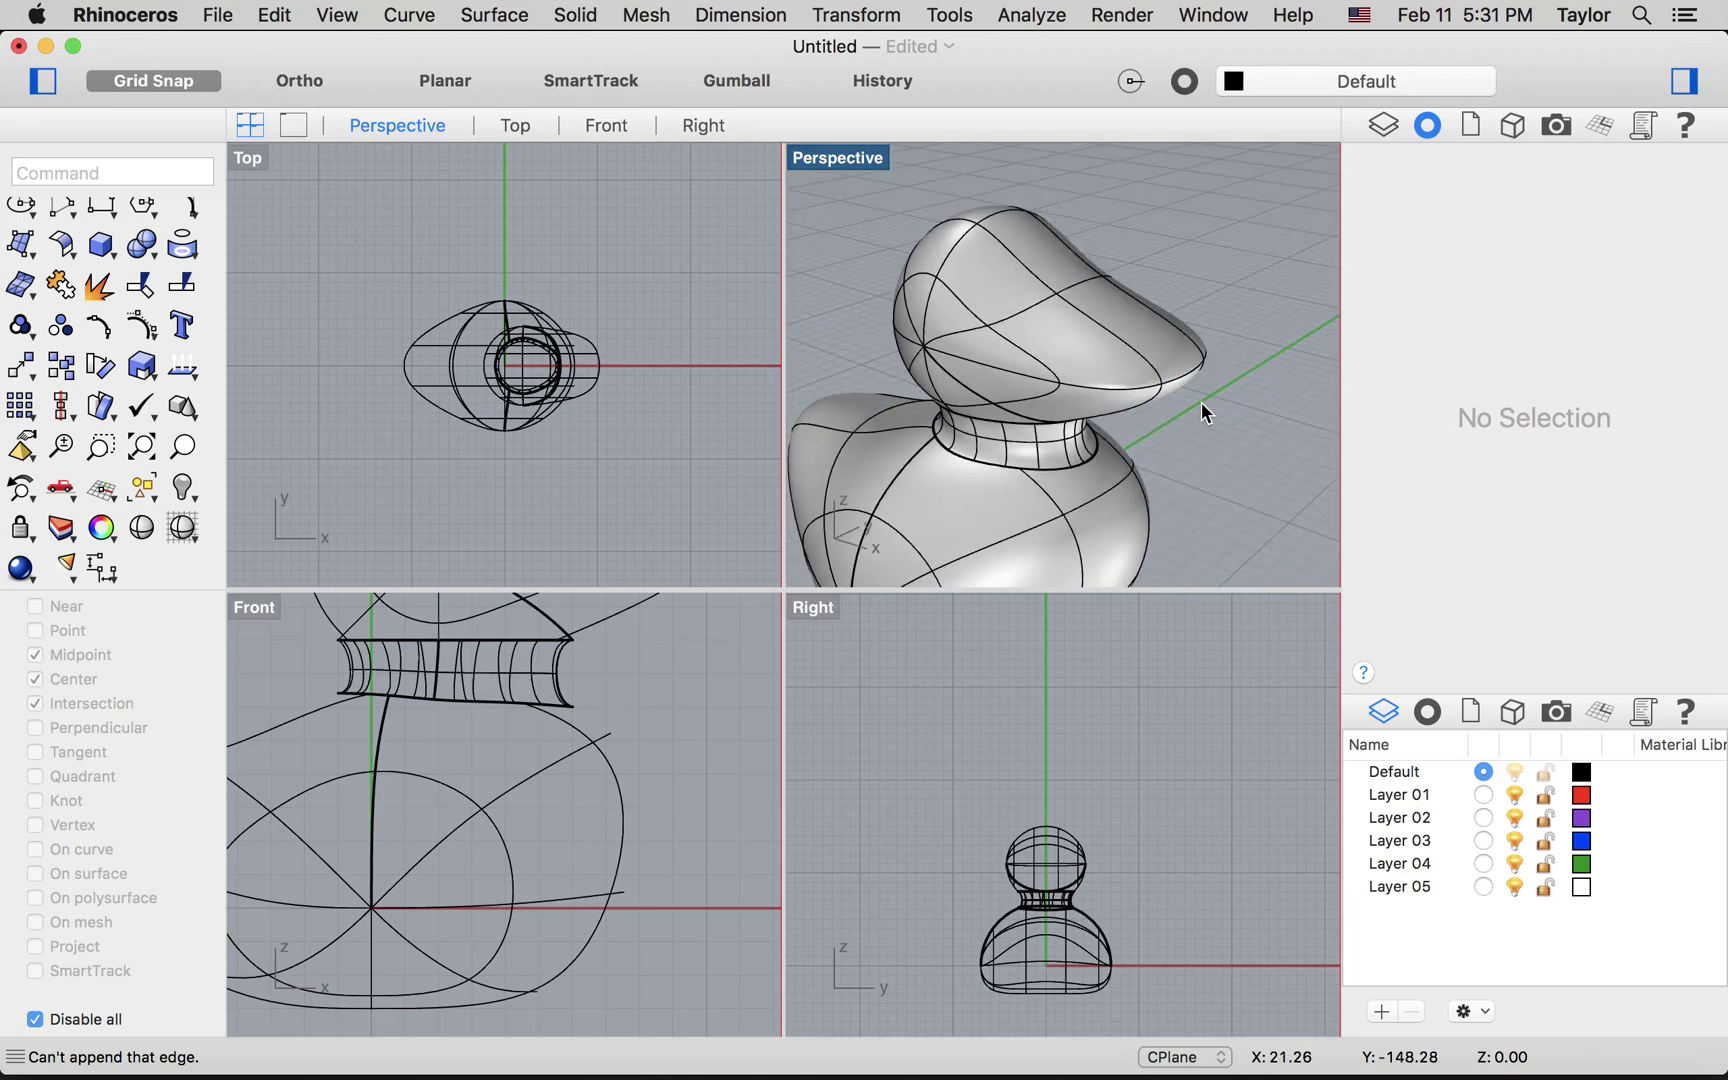
pyautogui.click(1052, 450)
pyautogui.click(1137, 370)
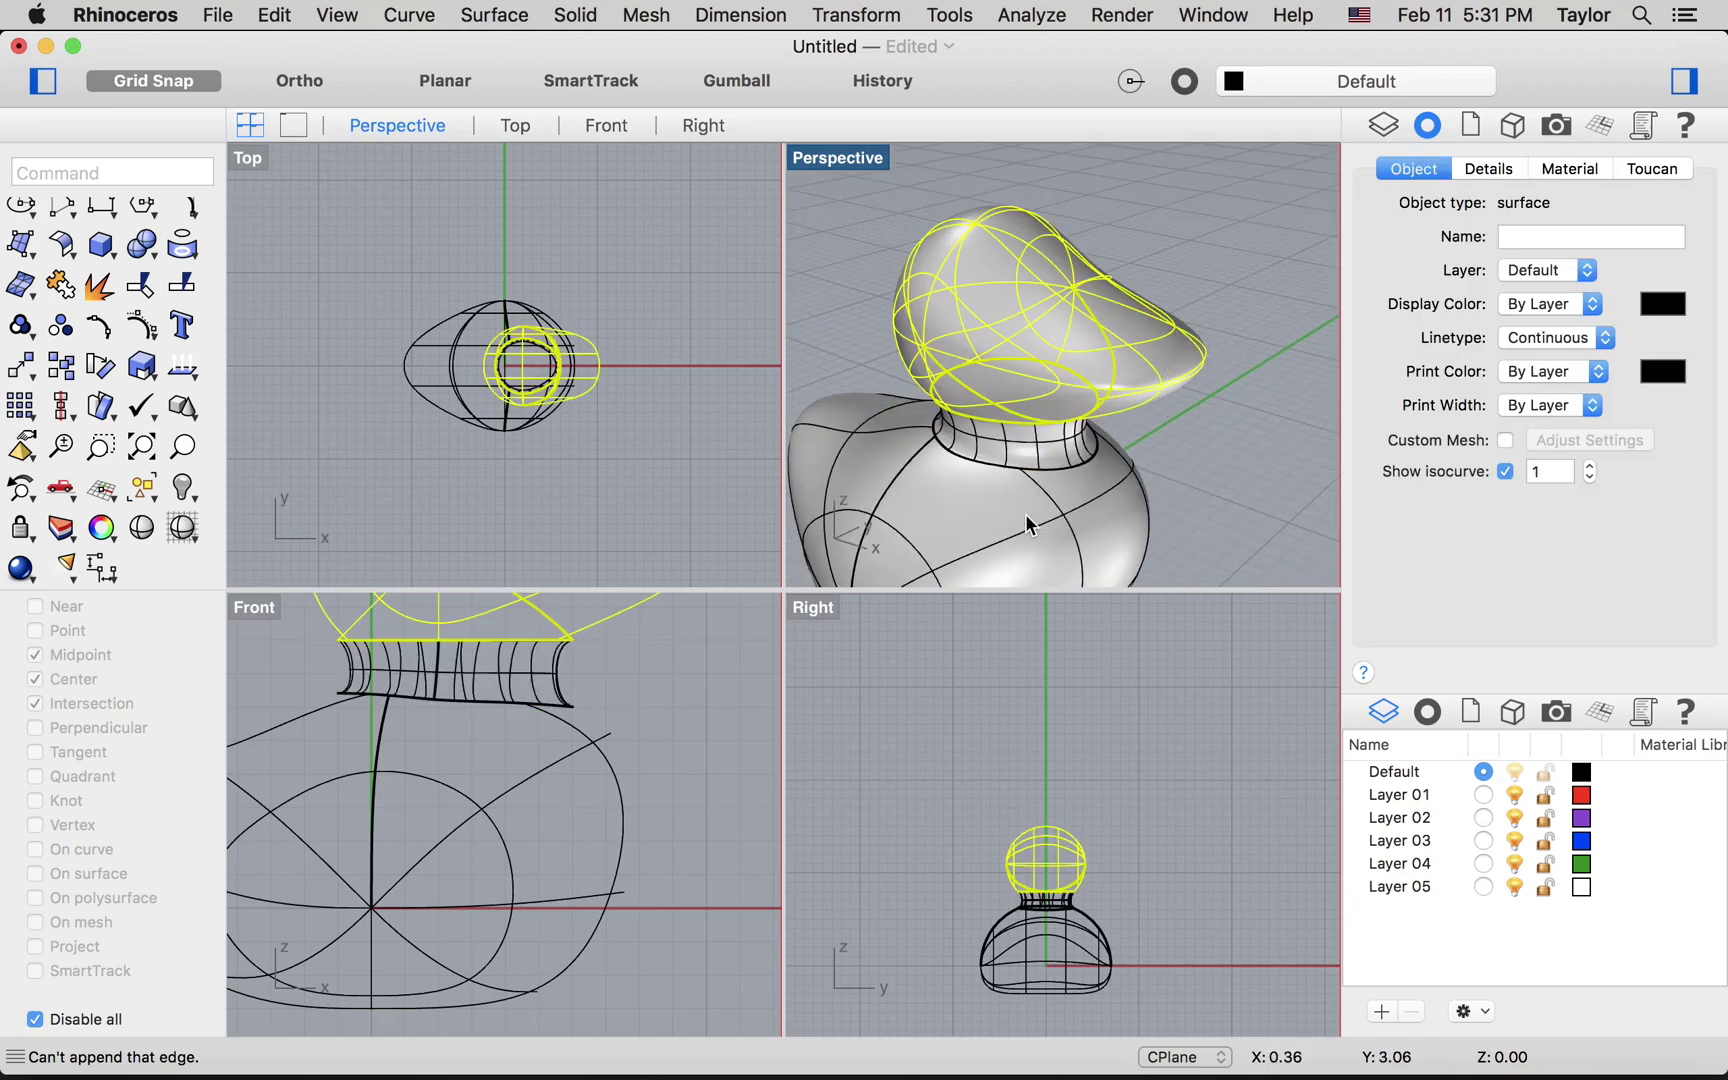
pyautogui.click(994, 517)
pyautogui.click(1211, 466)
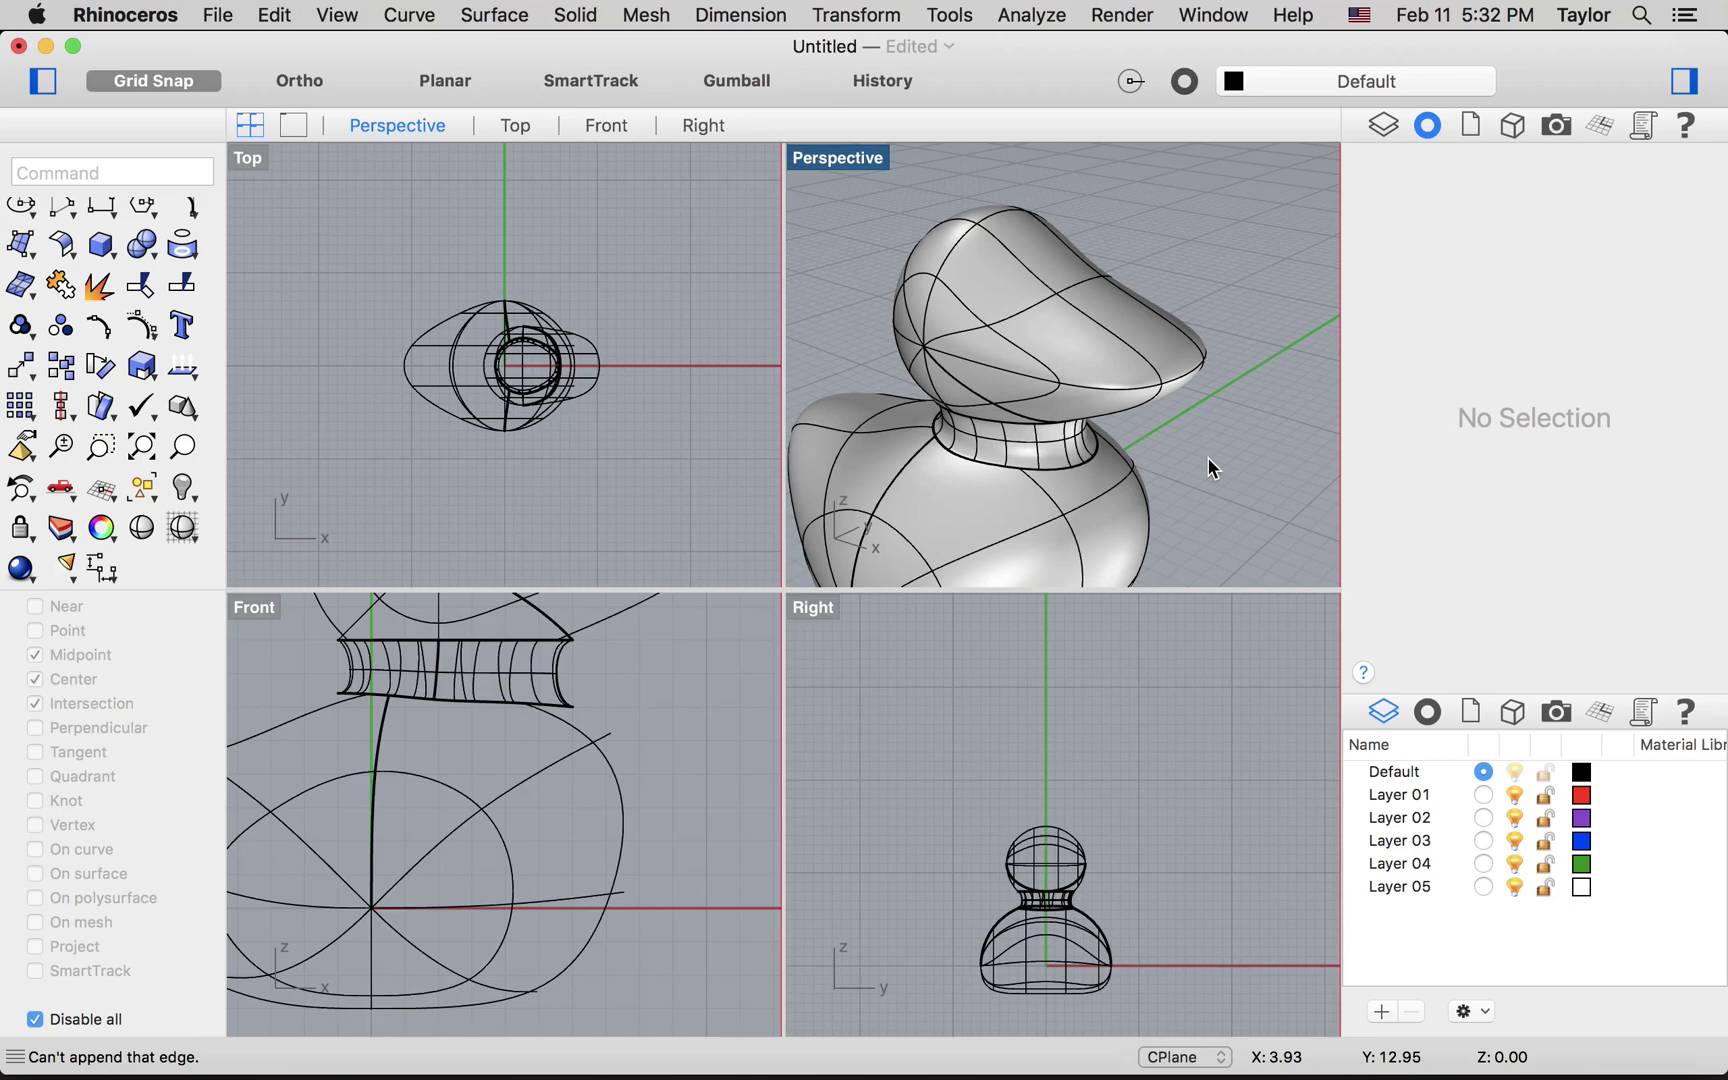
# Switch to Chrome and read the remaining instructions on the tutorial's neck page
pyautogui.press('super+Tab')
pyautogui.scroll(-4, 812, 530)
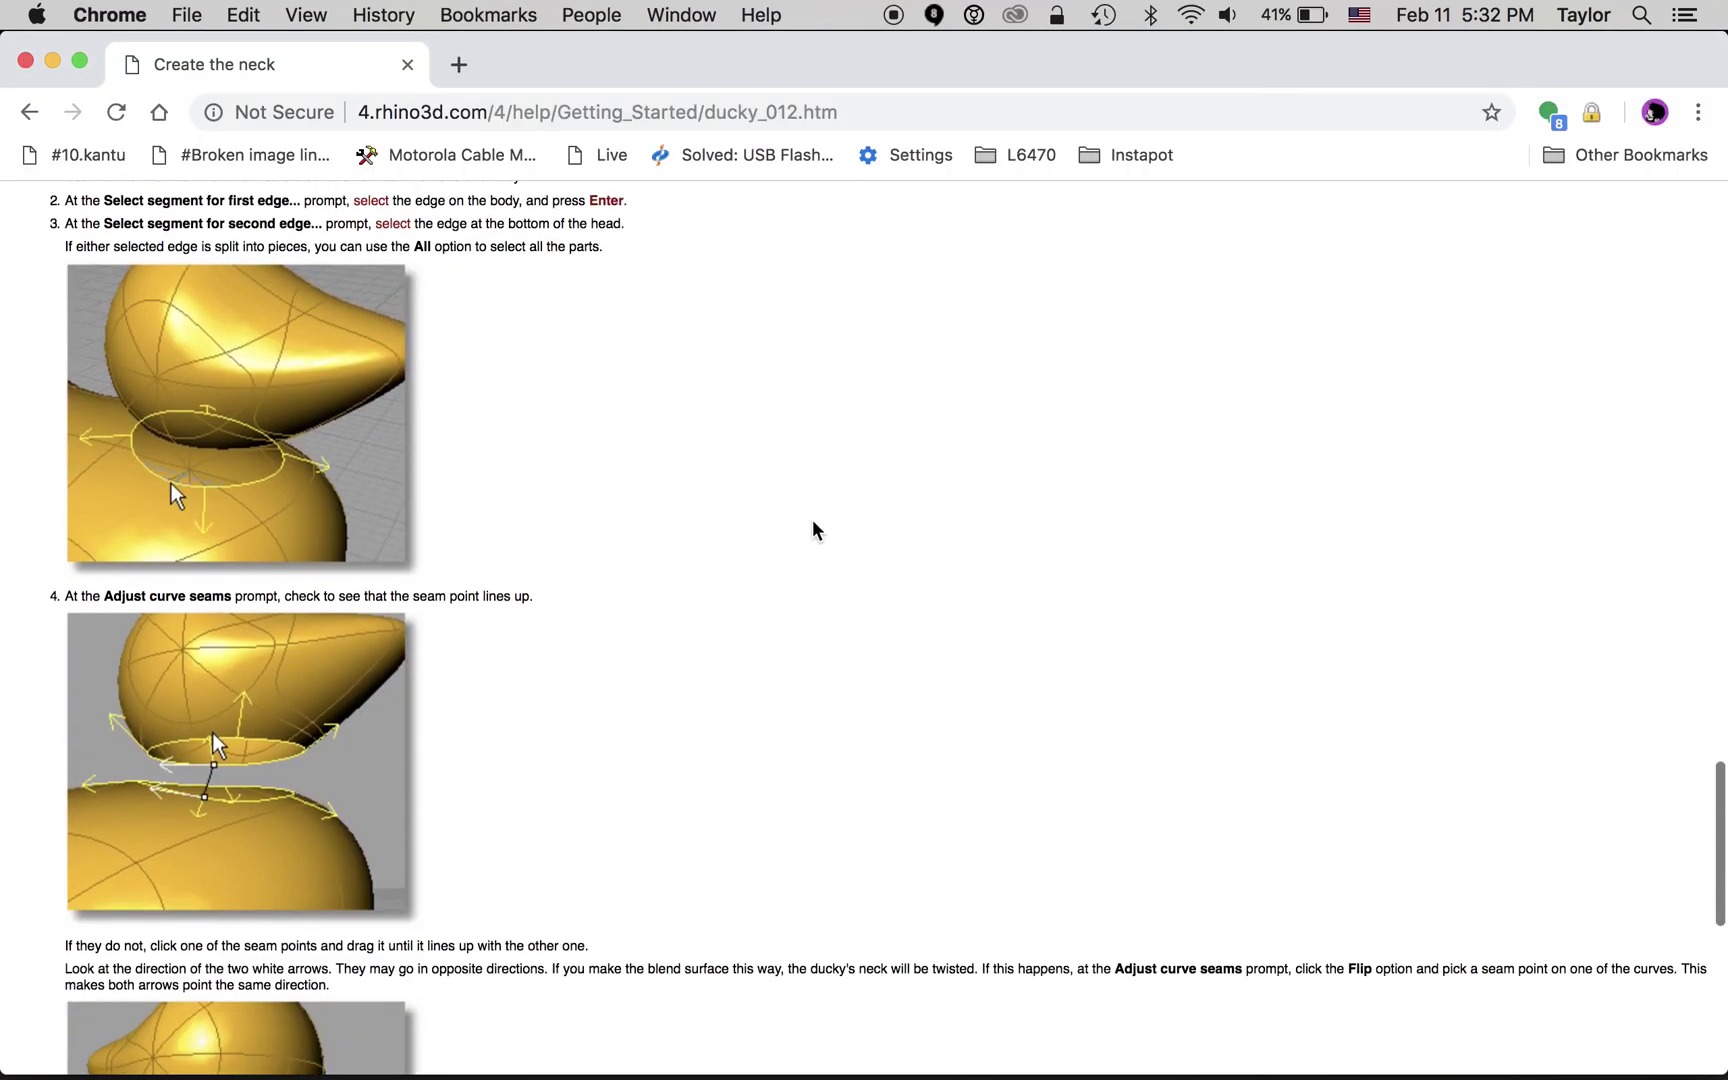
pyautogui.scroll(-6, 636, 494)
pyautogui.scroll(-3, 636, 494)
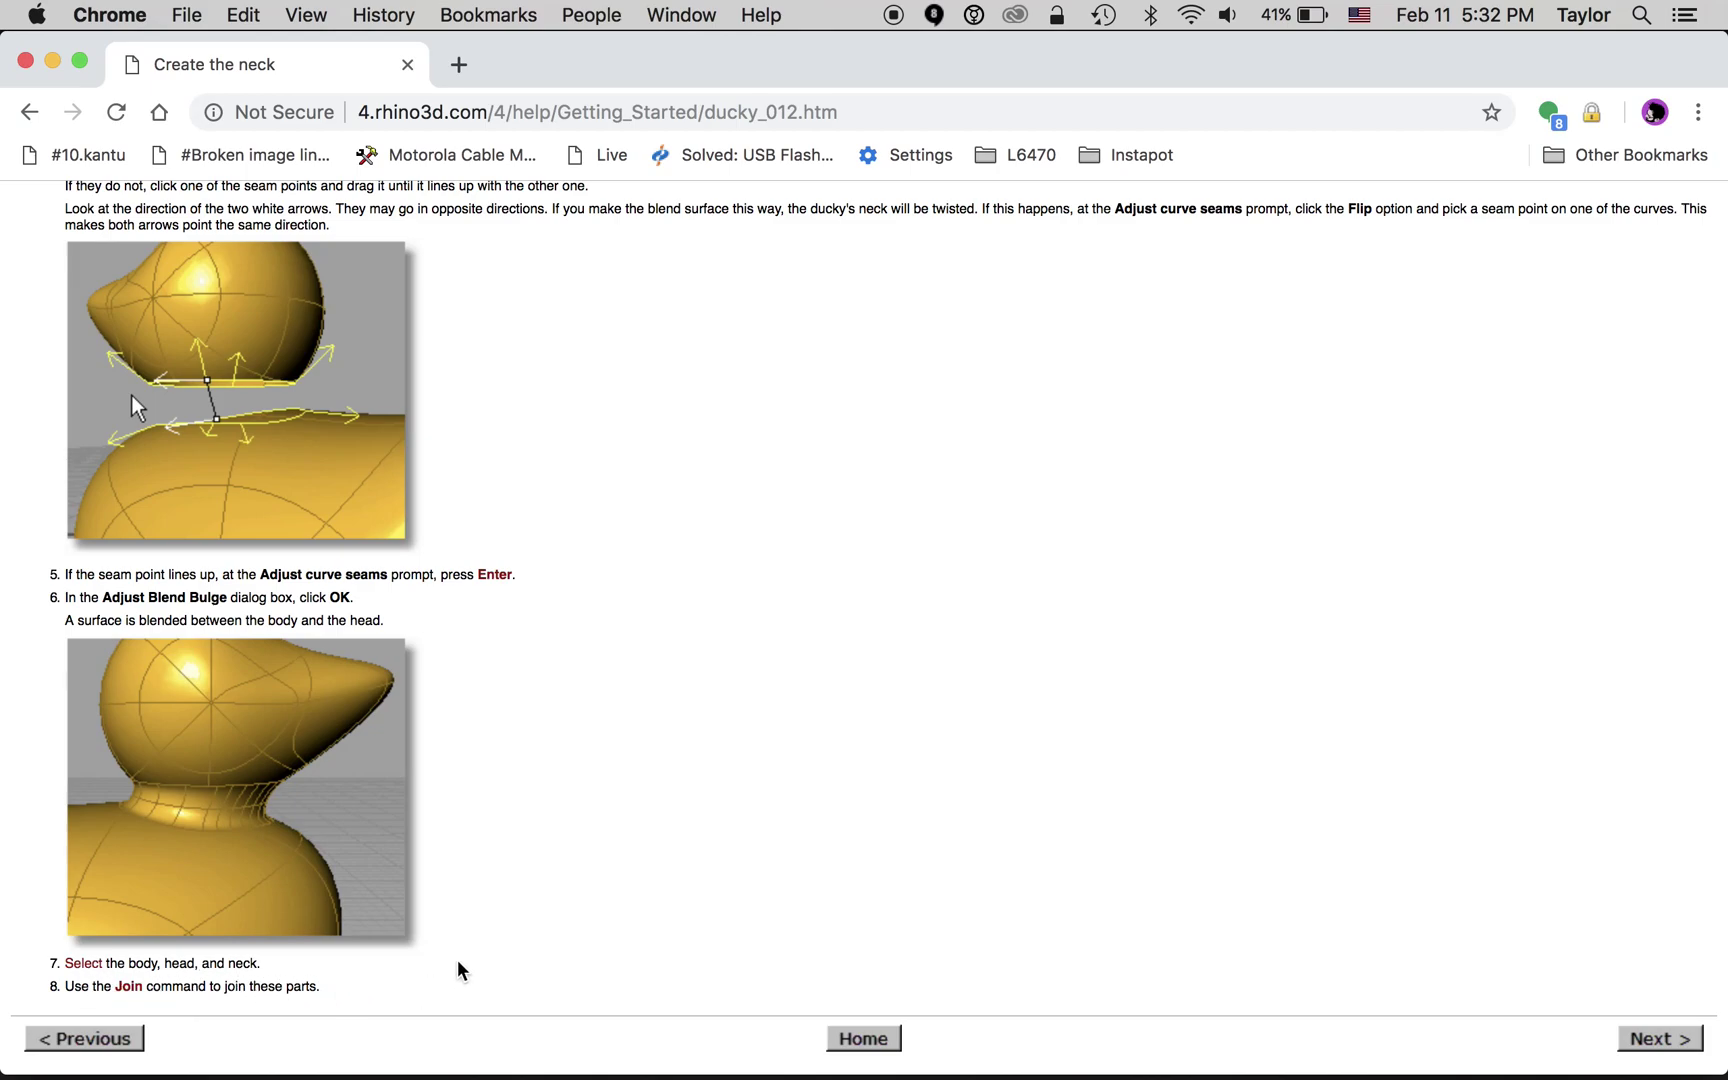
# Switch back to Rhino and join the duck's head, neck and body with the Join command
pyautogui.press('super+Tab')
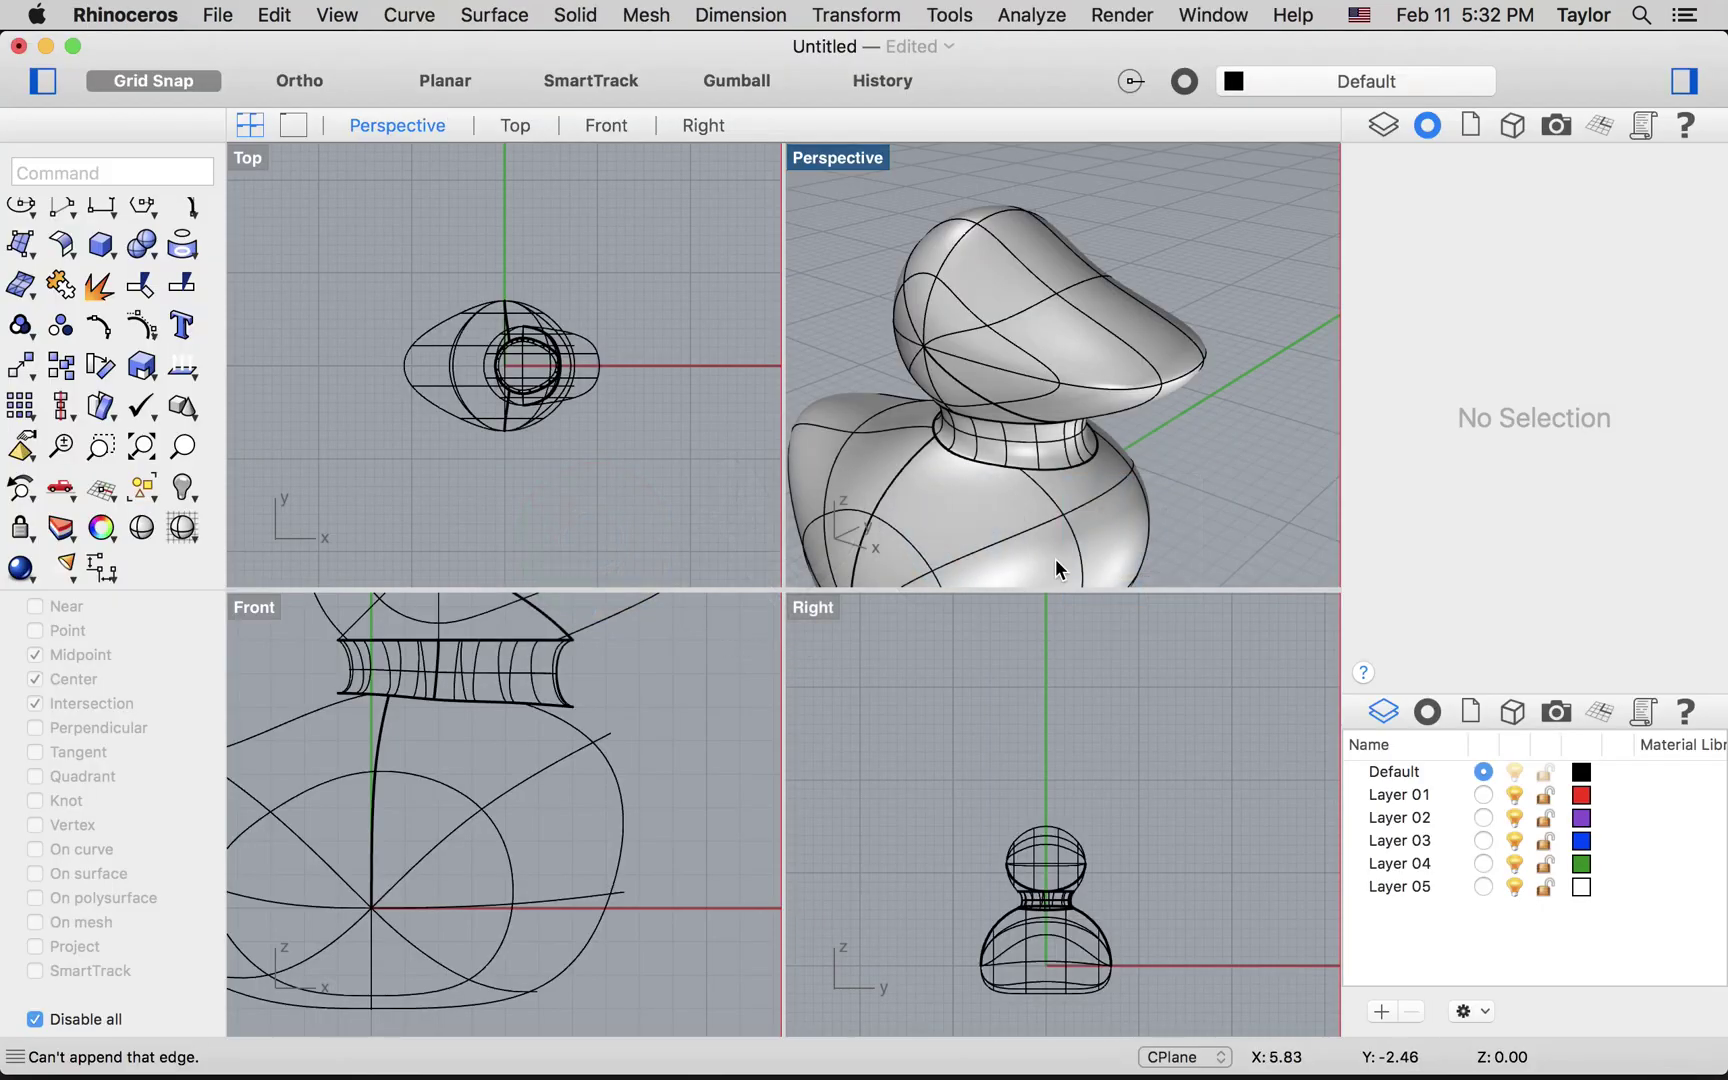
pyautogui.click(1071, 300)
pyautogui.keyDown('shift'); pyautogui.click(1042, 454); pyautogui.keyUp('shift')
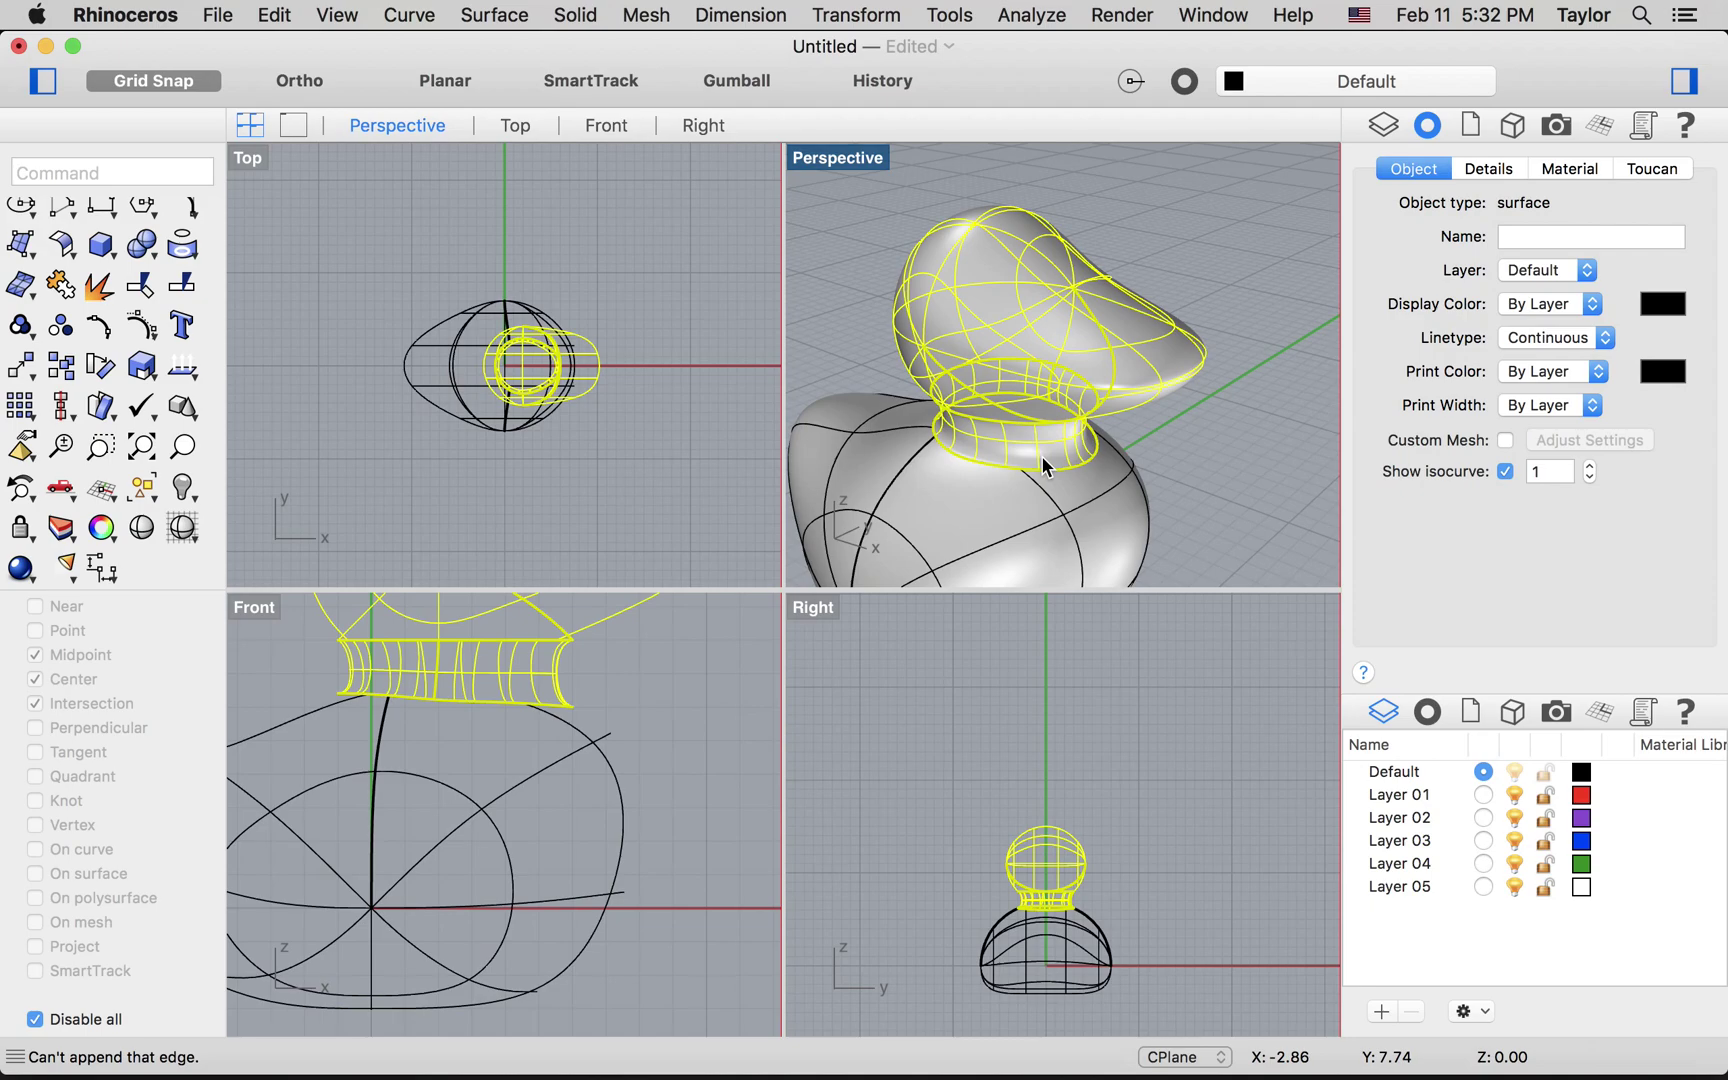
pyautogui.keyDown('shift'); pyautogui.click(971, 495); pyautogui.keyUp('shift')
pyautogui.write('Join')
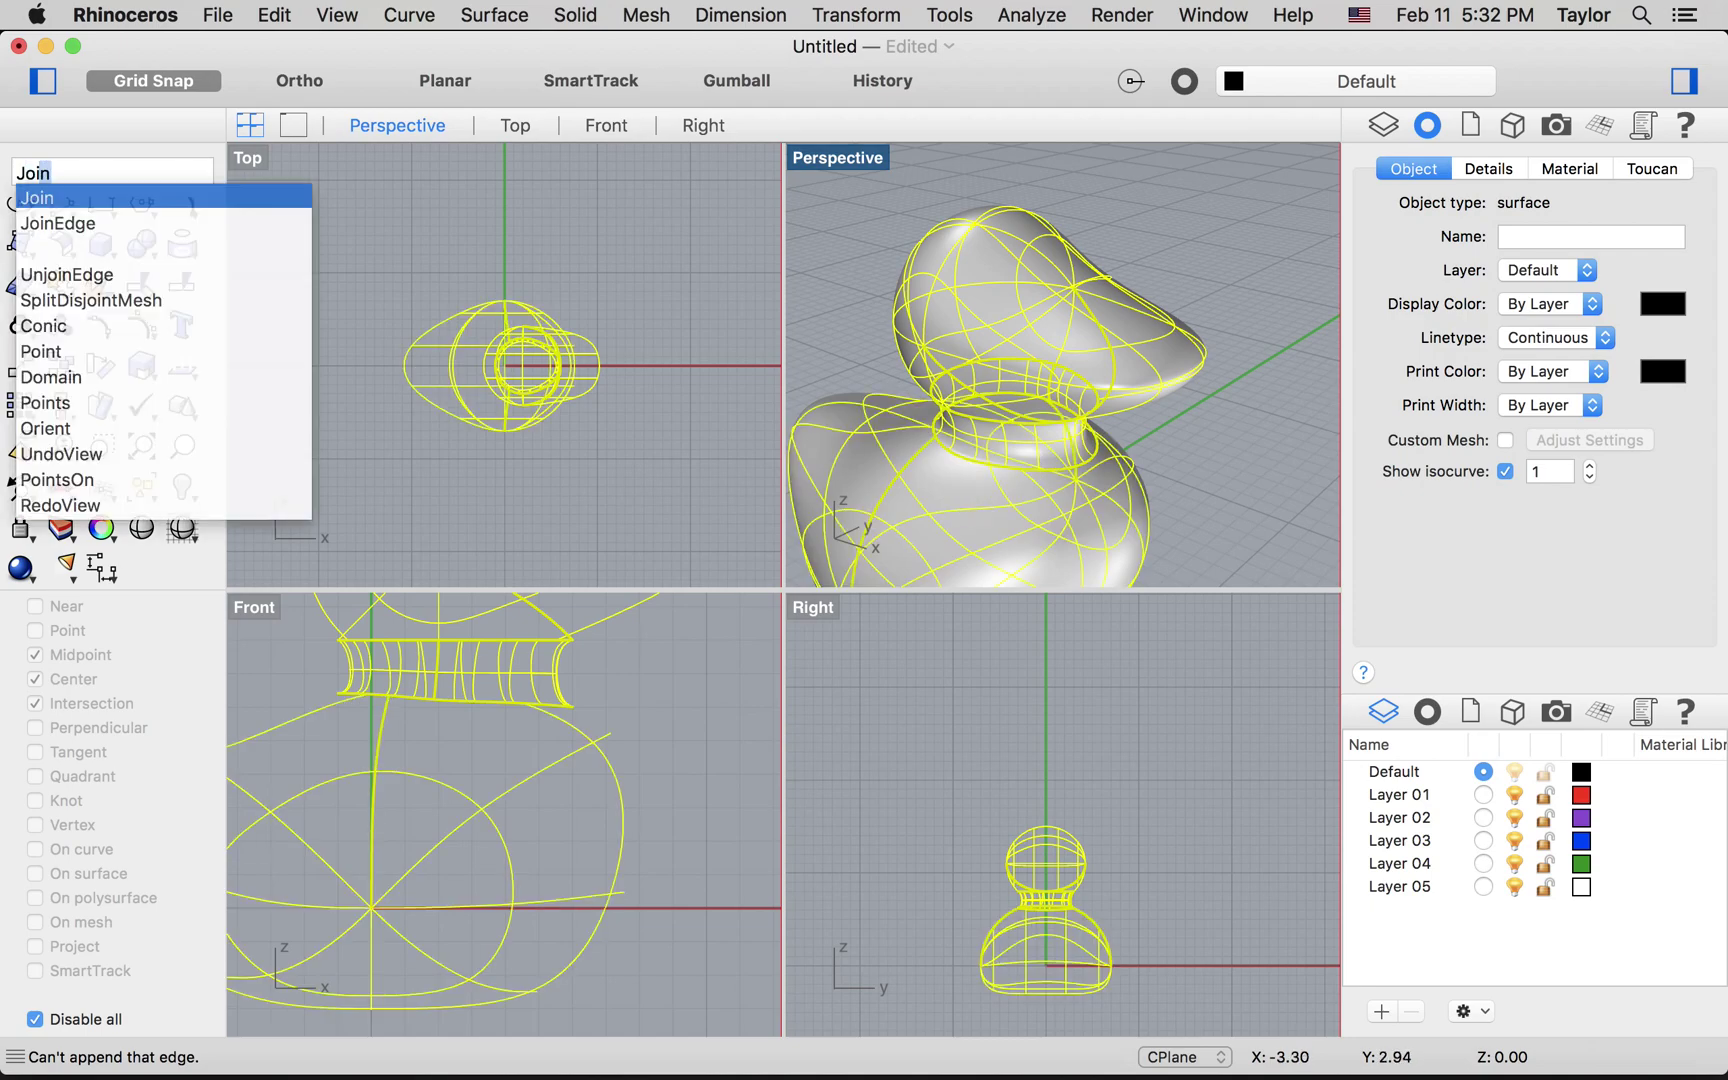
pyautogui.press('Return')
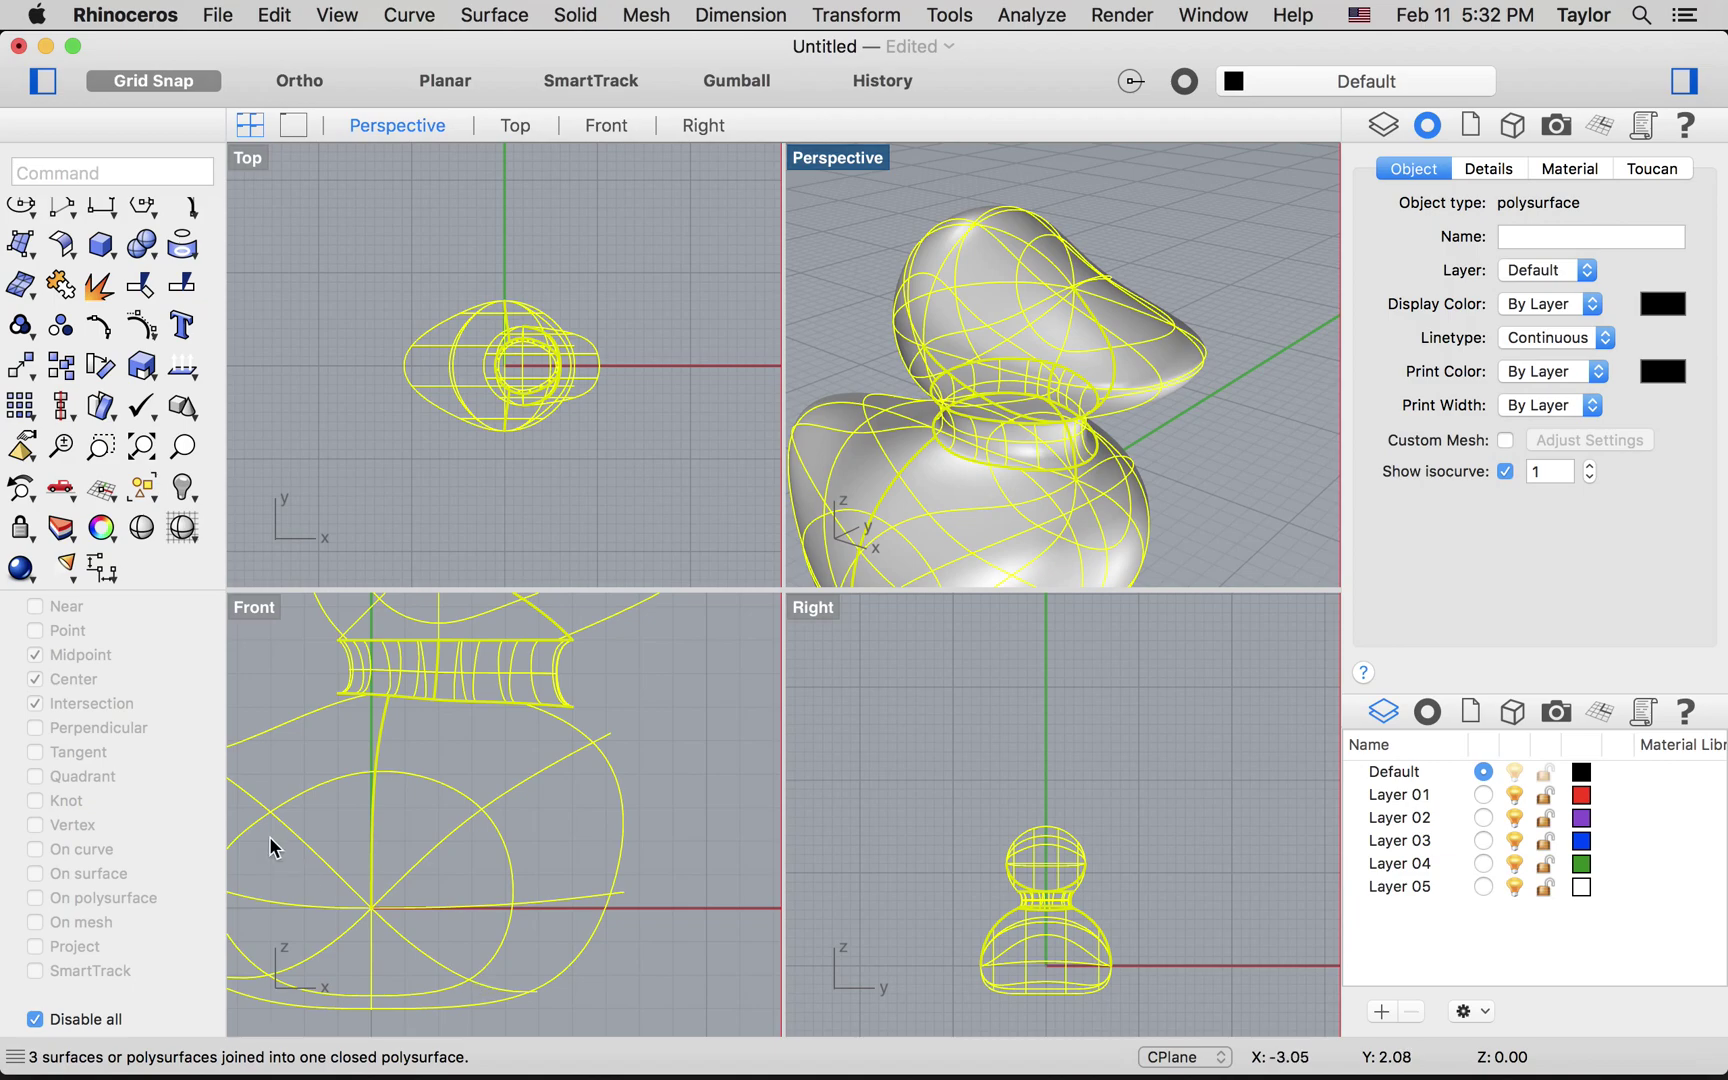
# Run the What command on the joined duck and check in its geometry description whether it is a closed solid
pyautogui.write('What')
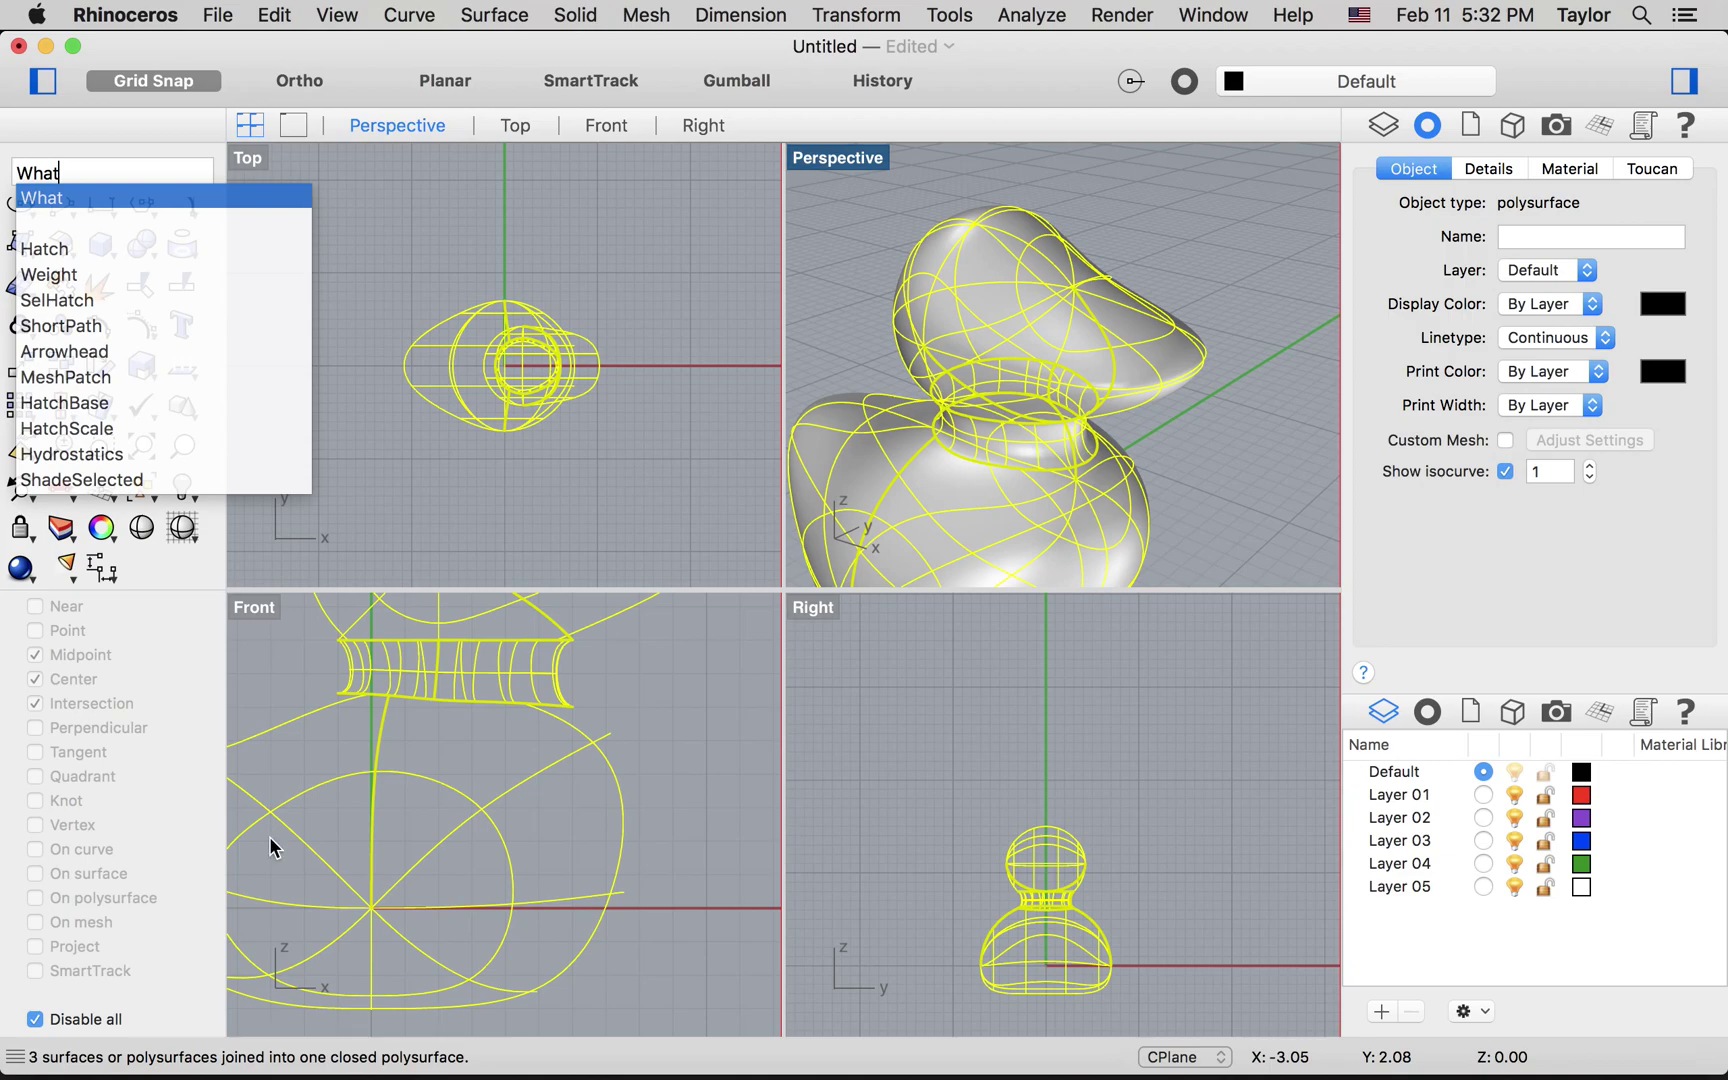
pyautogui.press('Return')
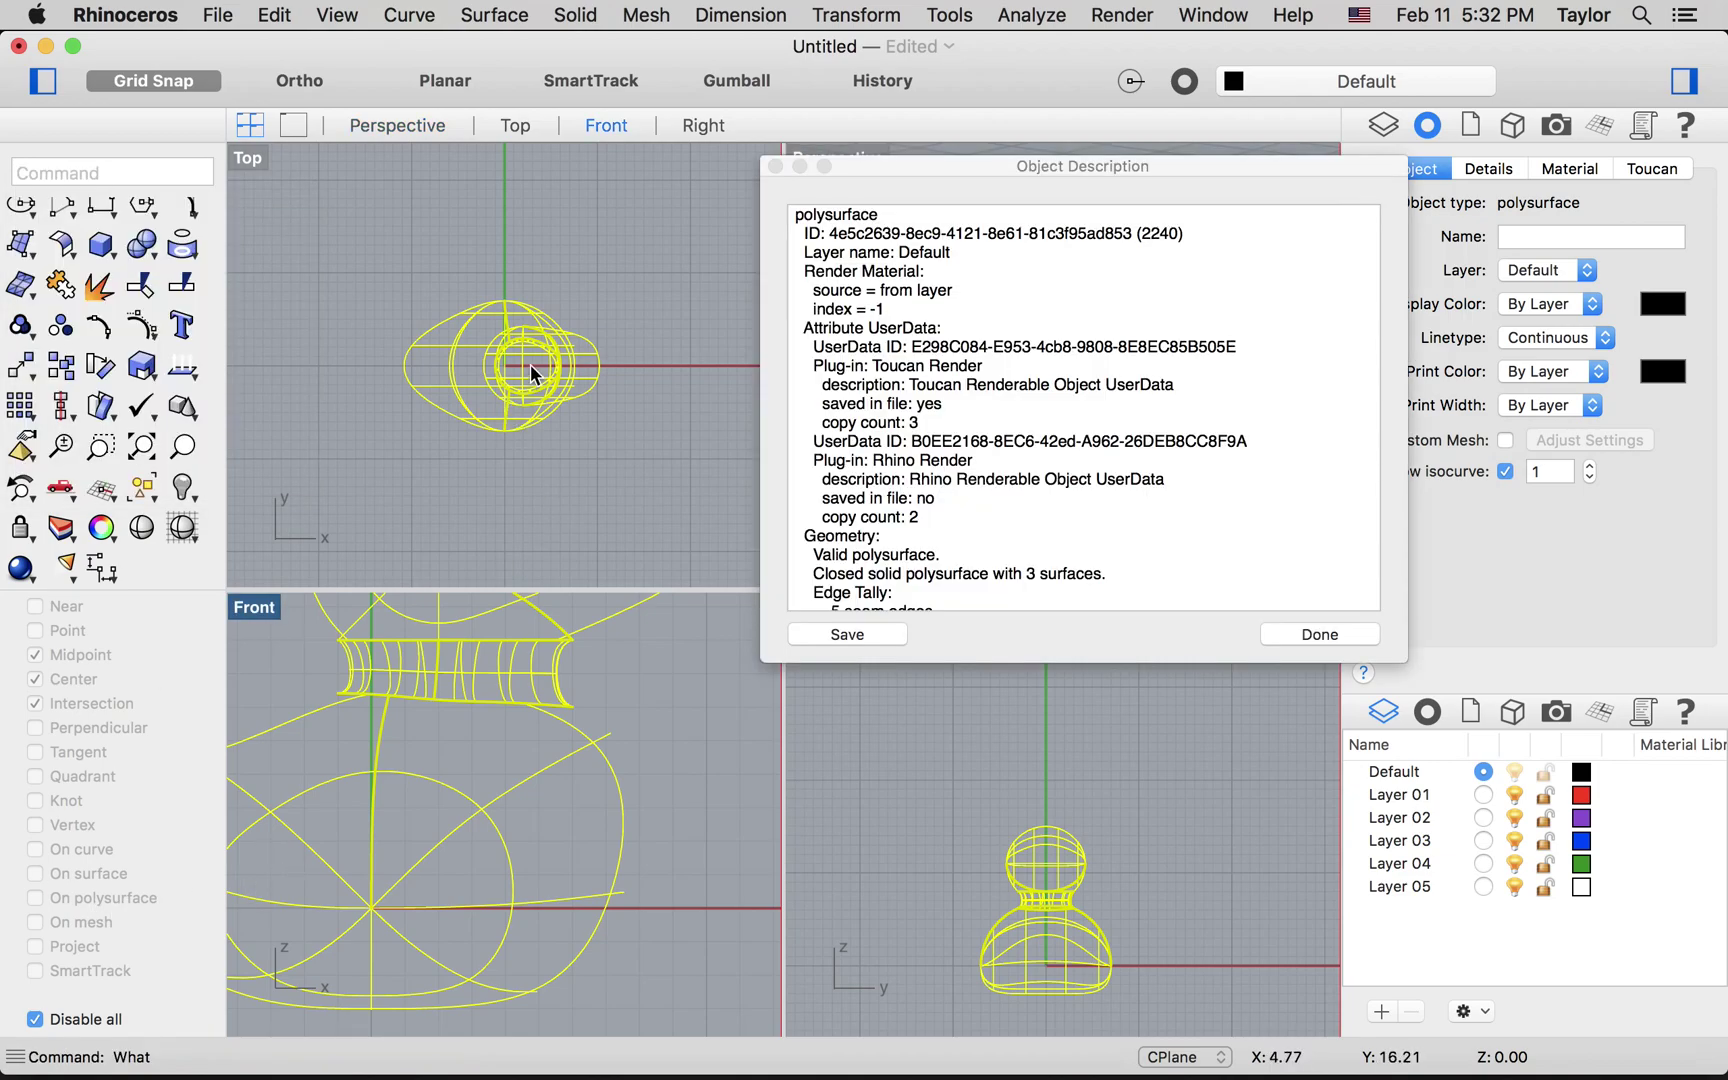
pyautogui.click(962, 573)
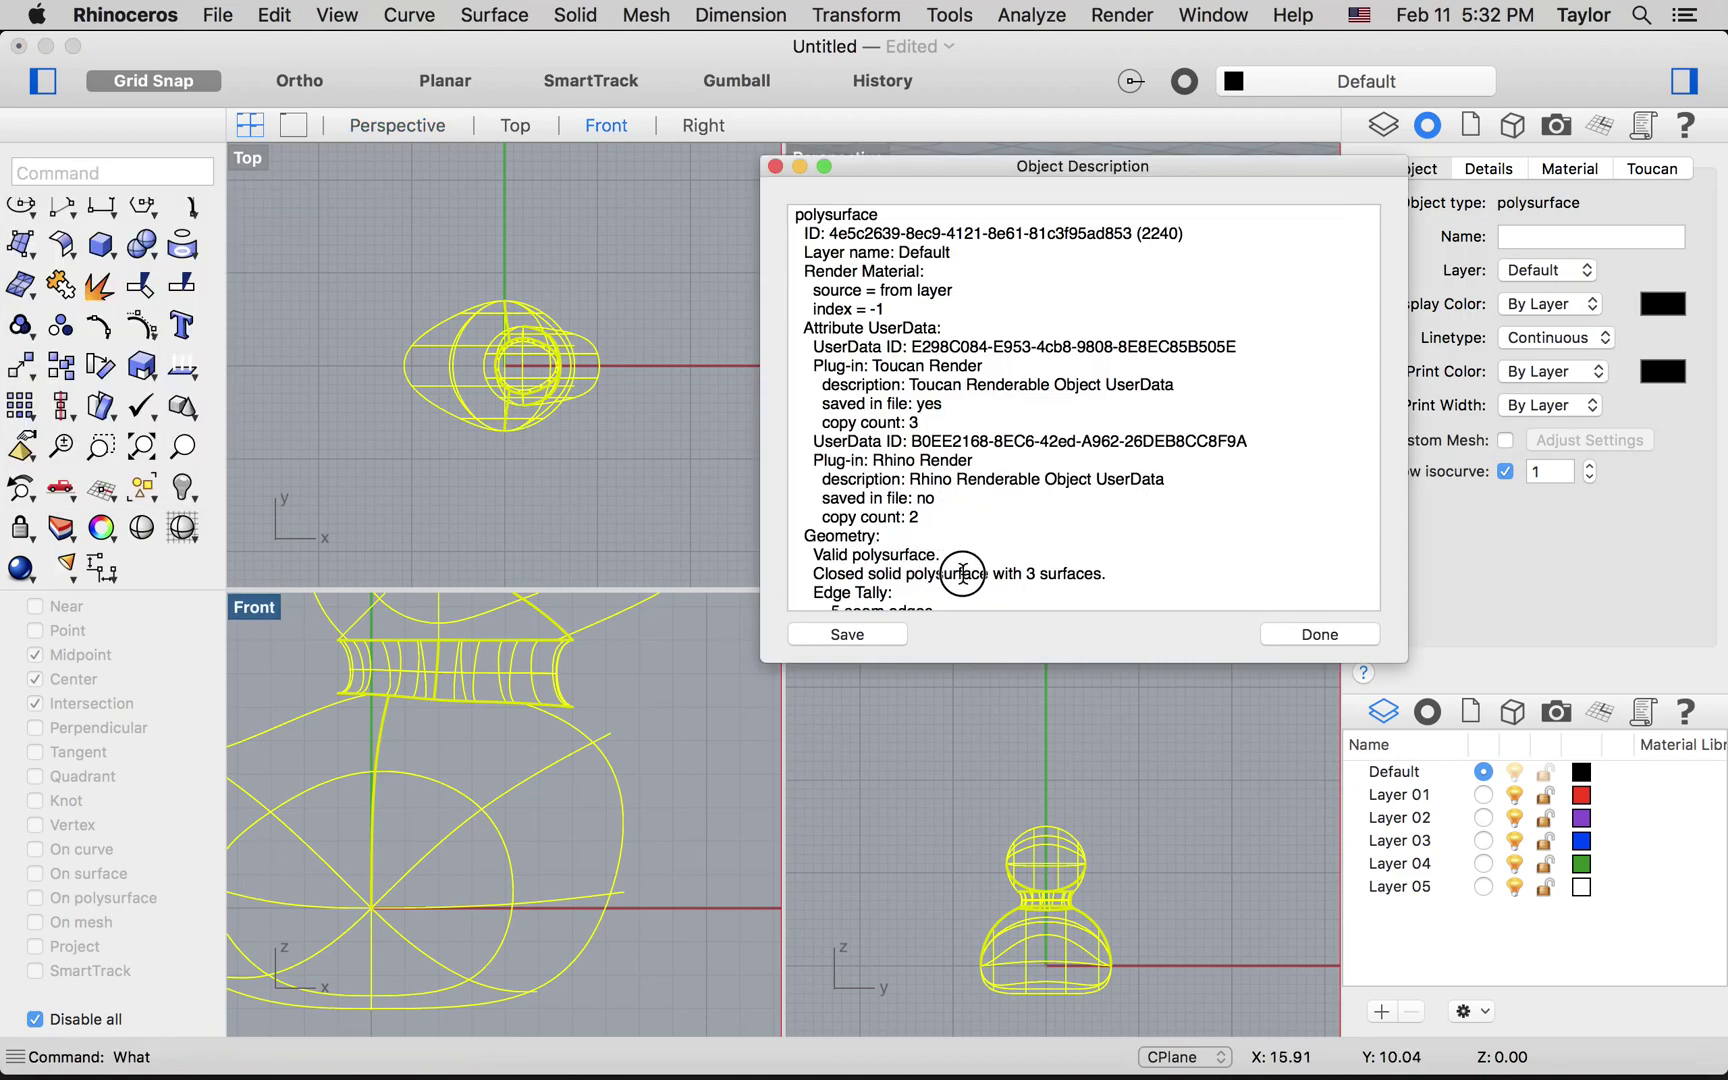
pyautogui.moveTo(813, 573); pyautogui.dragTo(997, 565)
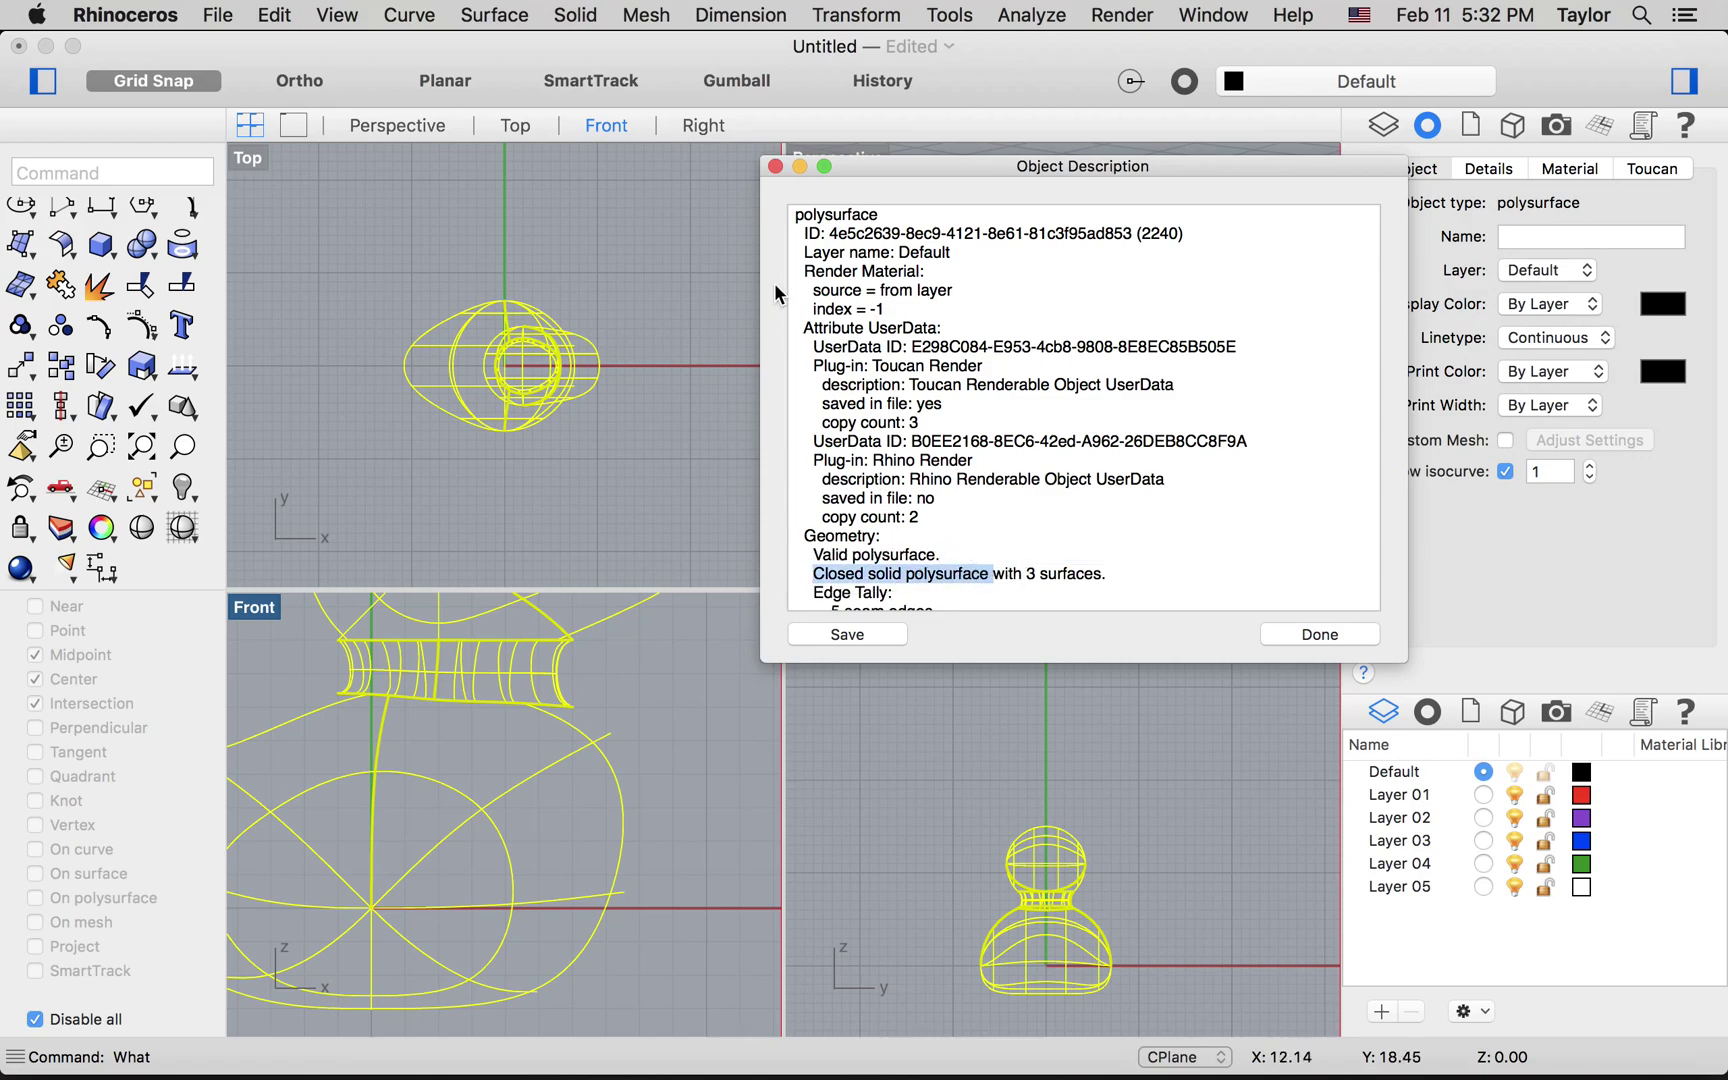
pyautogui.click(775, 166)
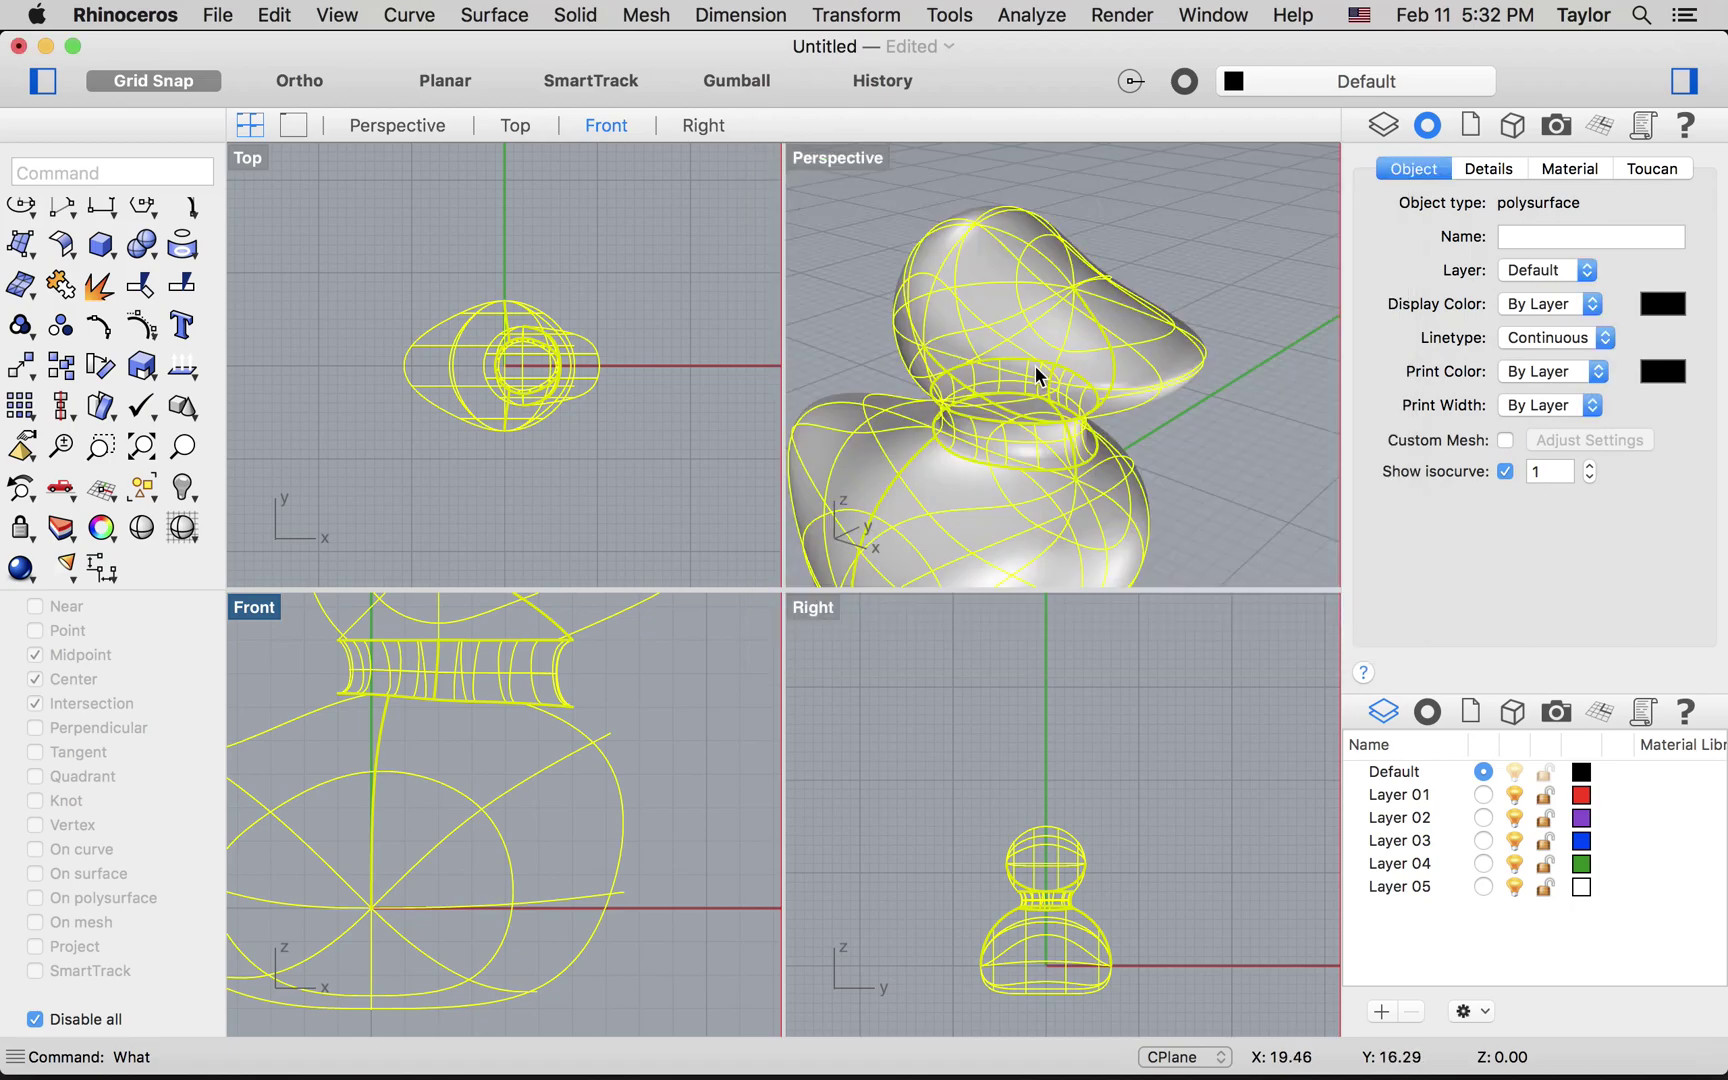
pyautogui.click(1191, 455)
# Switch to Chrome, go to the tutorial's following page about the first eye and read through its instructions
pyautogui.press('super+Tab')
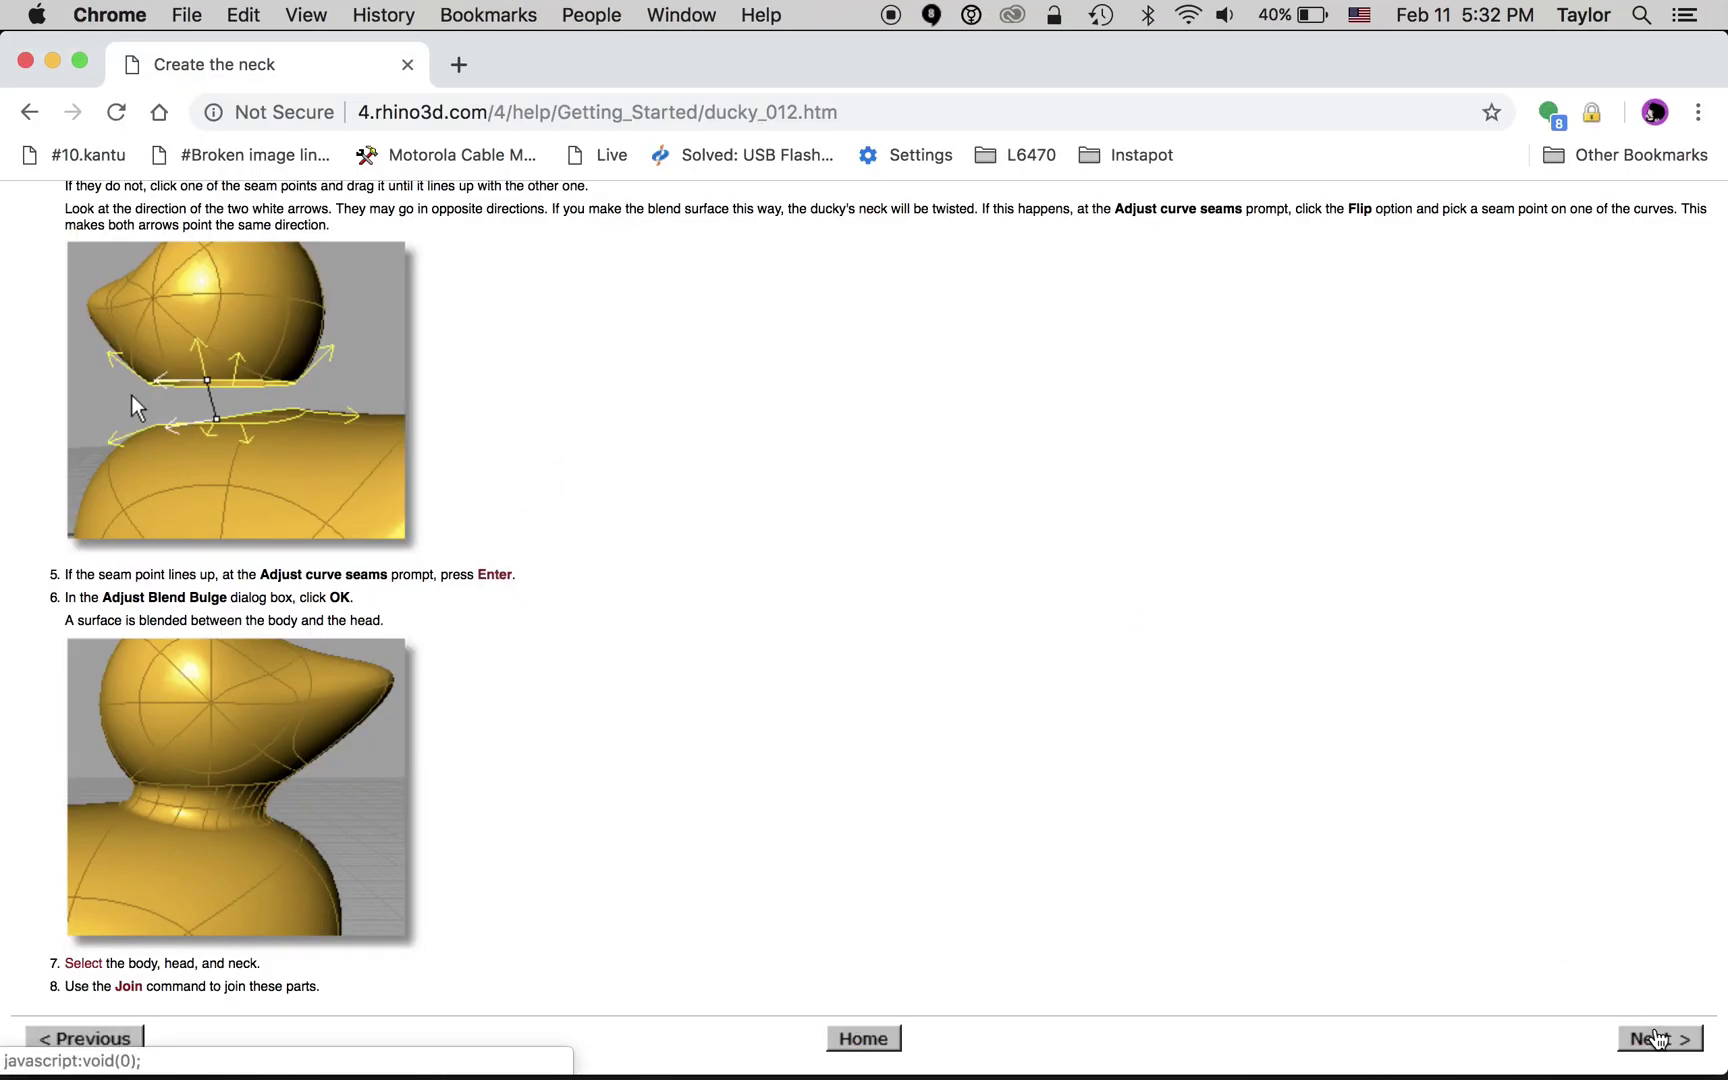
pyautogui.click(1650, 1038)
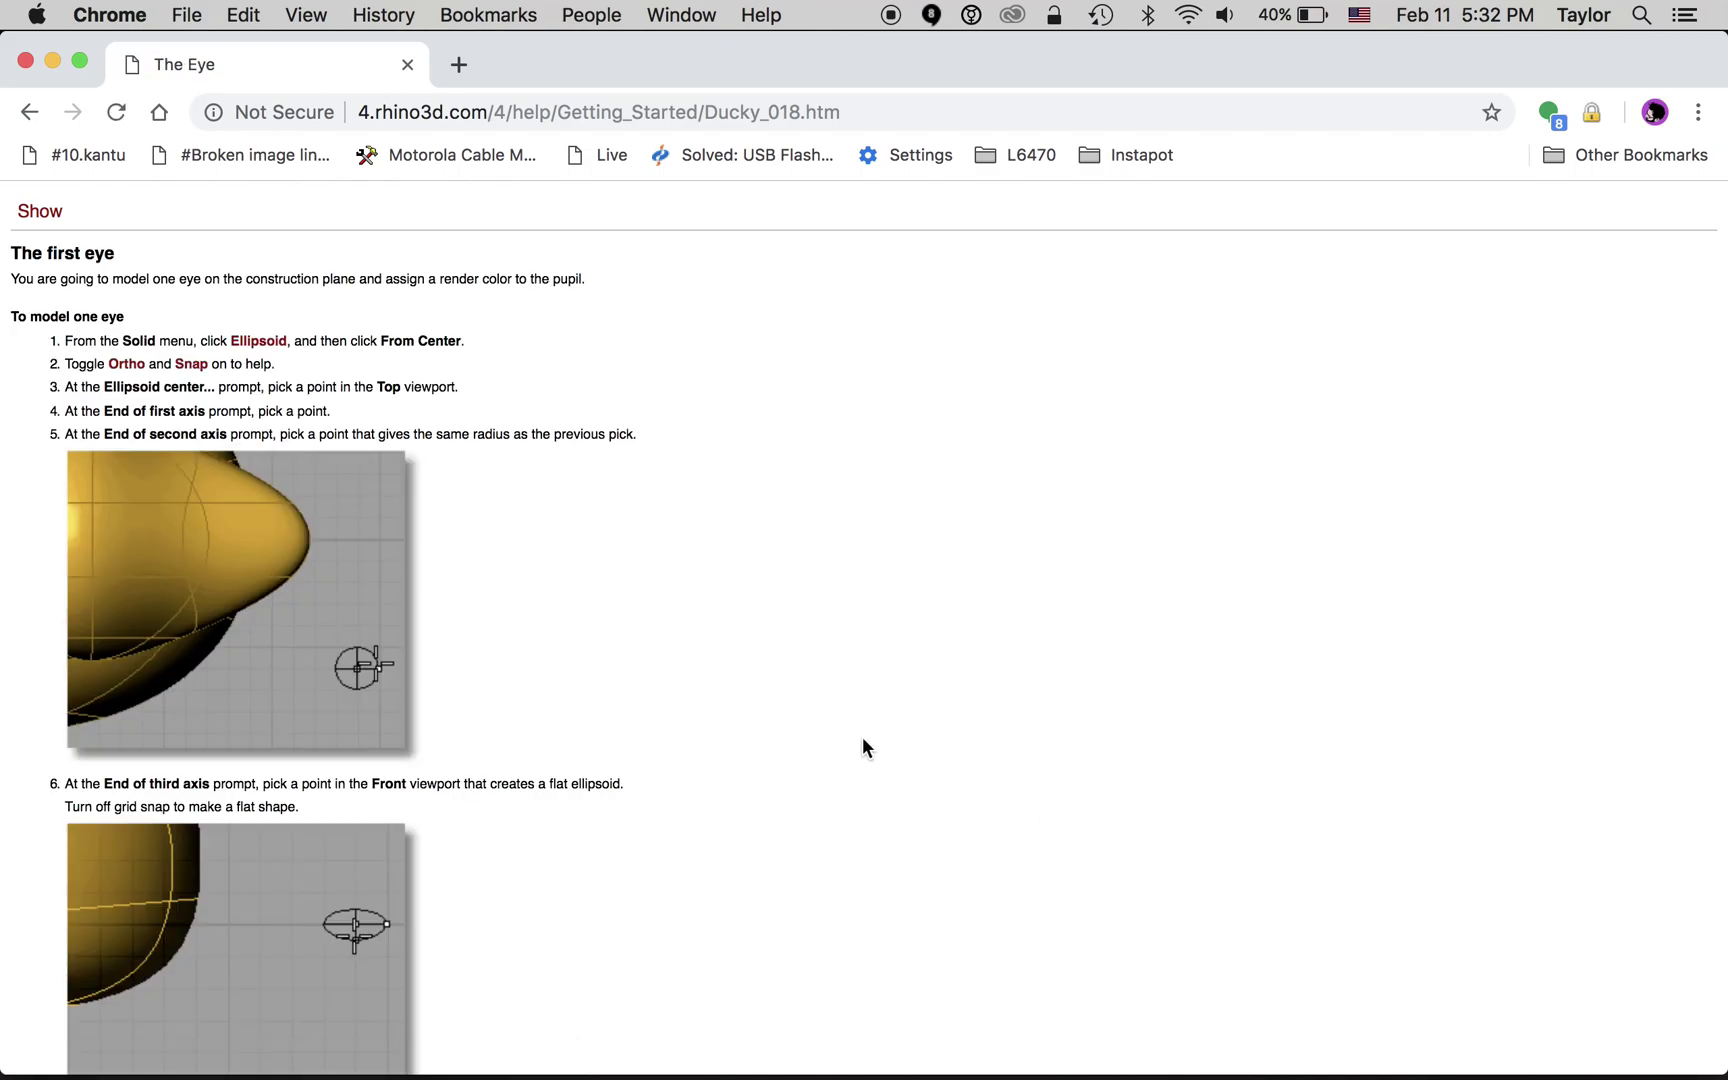
pyautogui.scroll(-10, 829, 578)
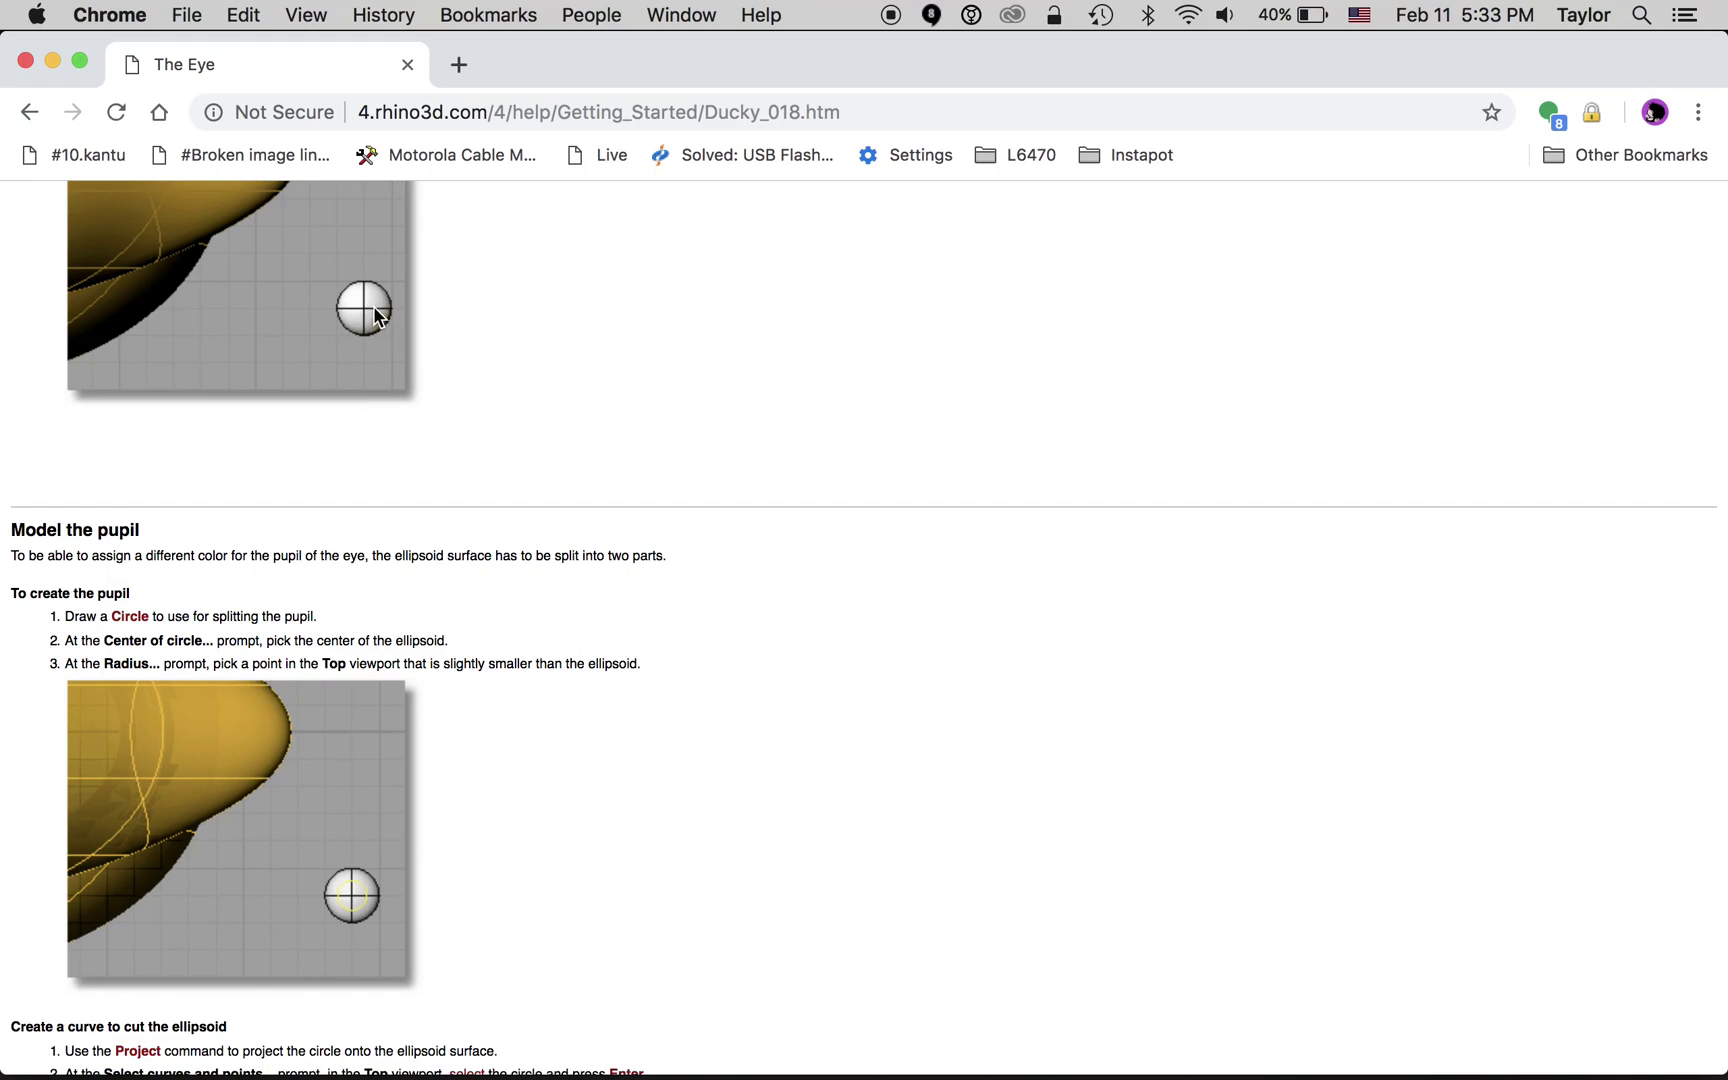
pyautogui.scroll(-9, 485, 412)
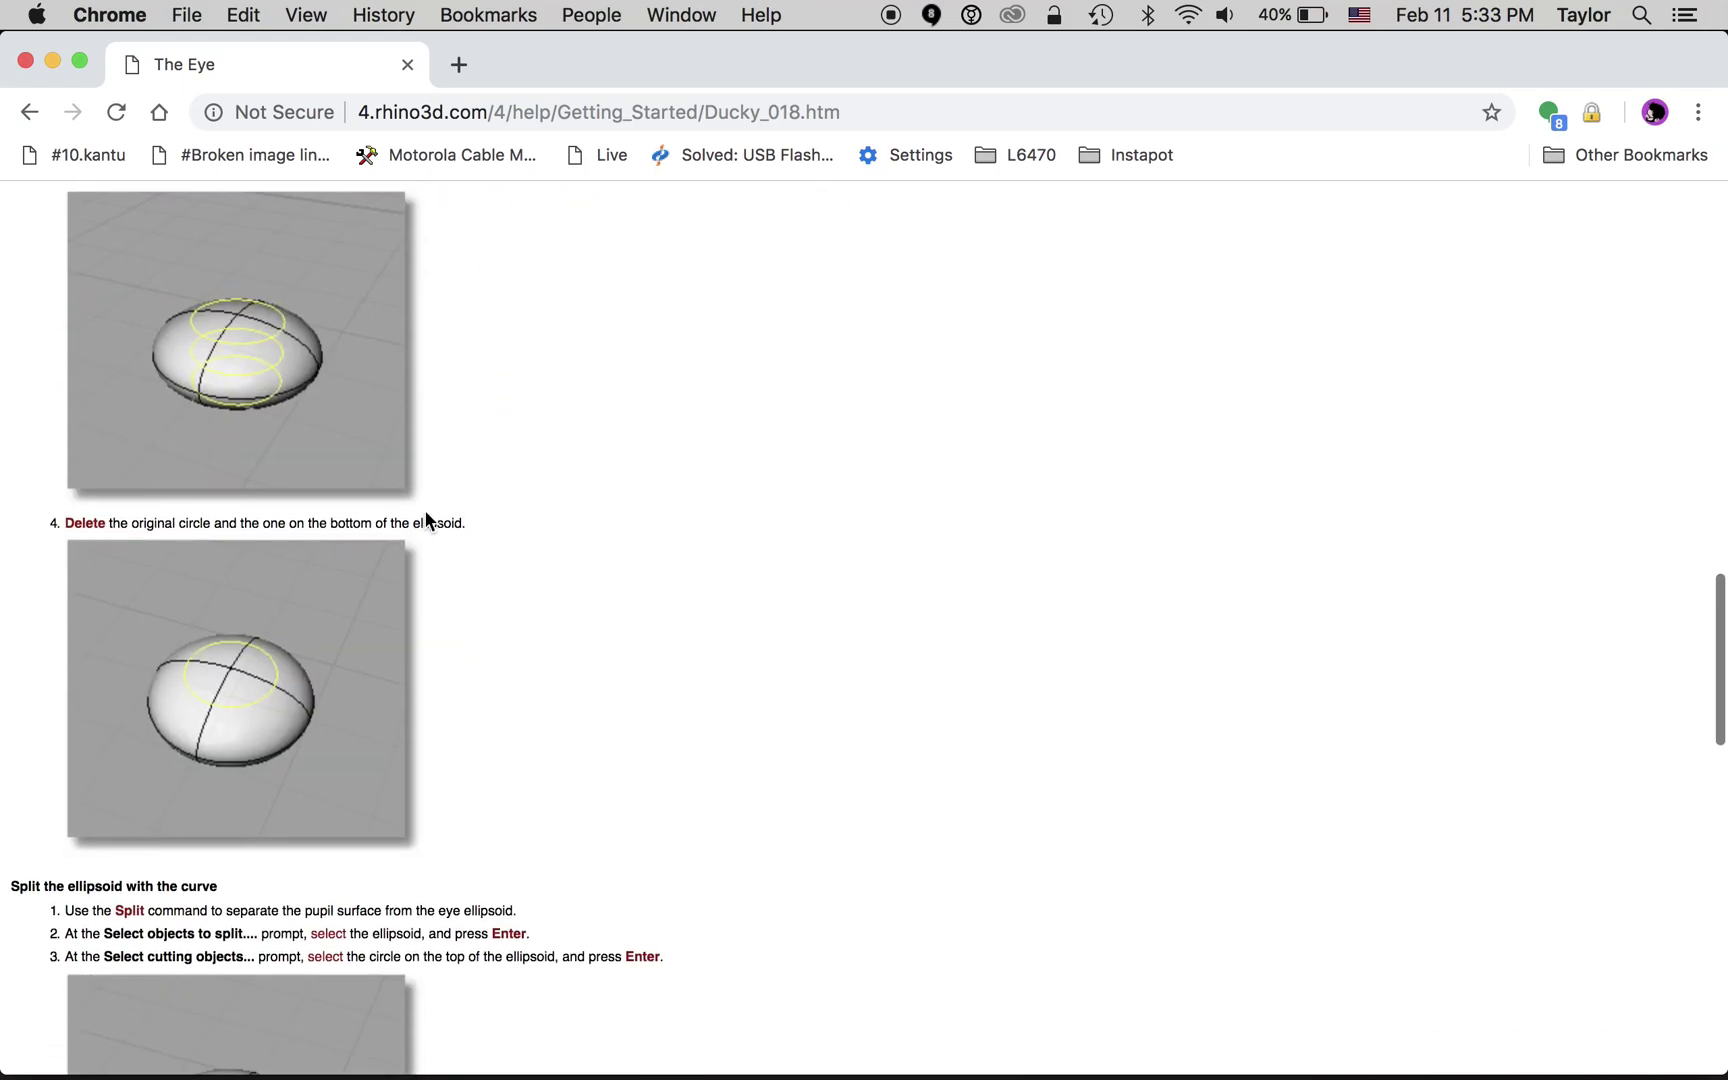
pyautogui.scroll(-15, 380, 415)
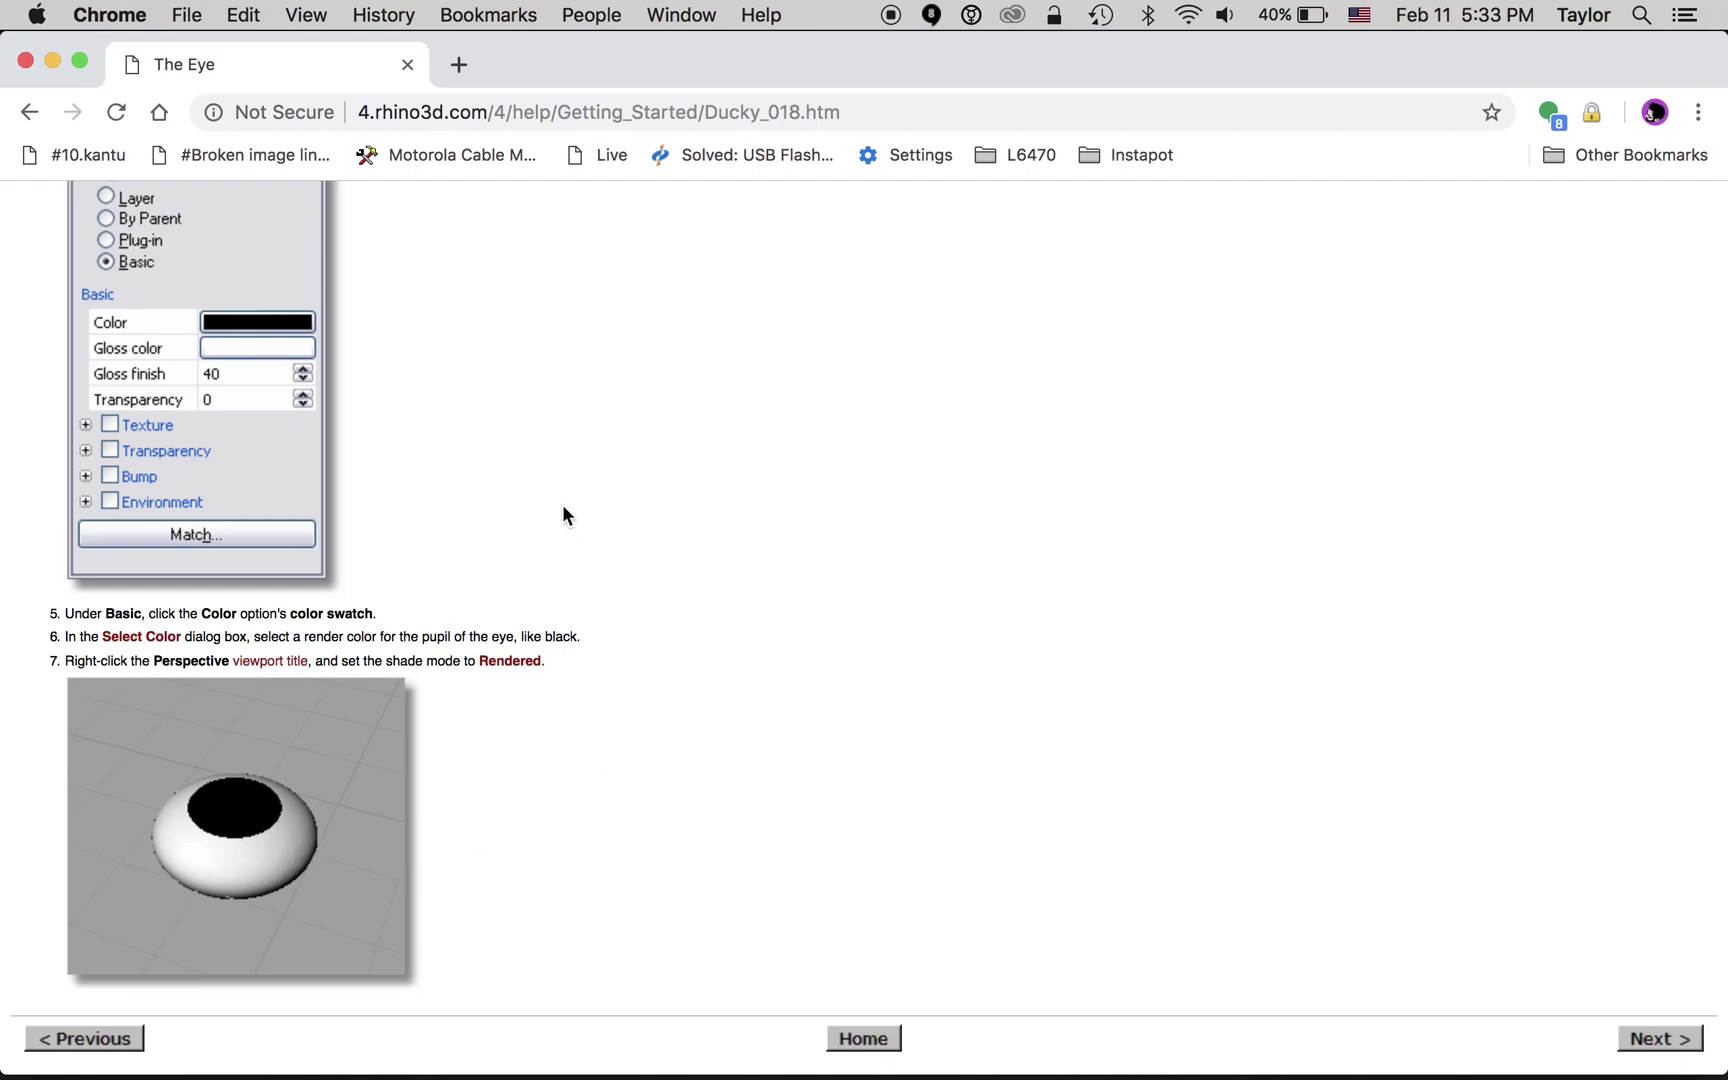
# Return to Rhino and draw a small sphere from its center at X 15, Y 0 in the top view, in front of the duck
pyautogui.press('super+Tab')
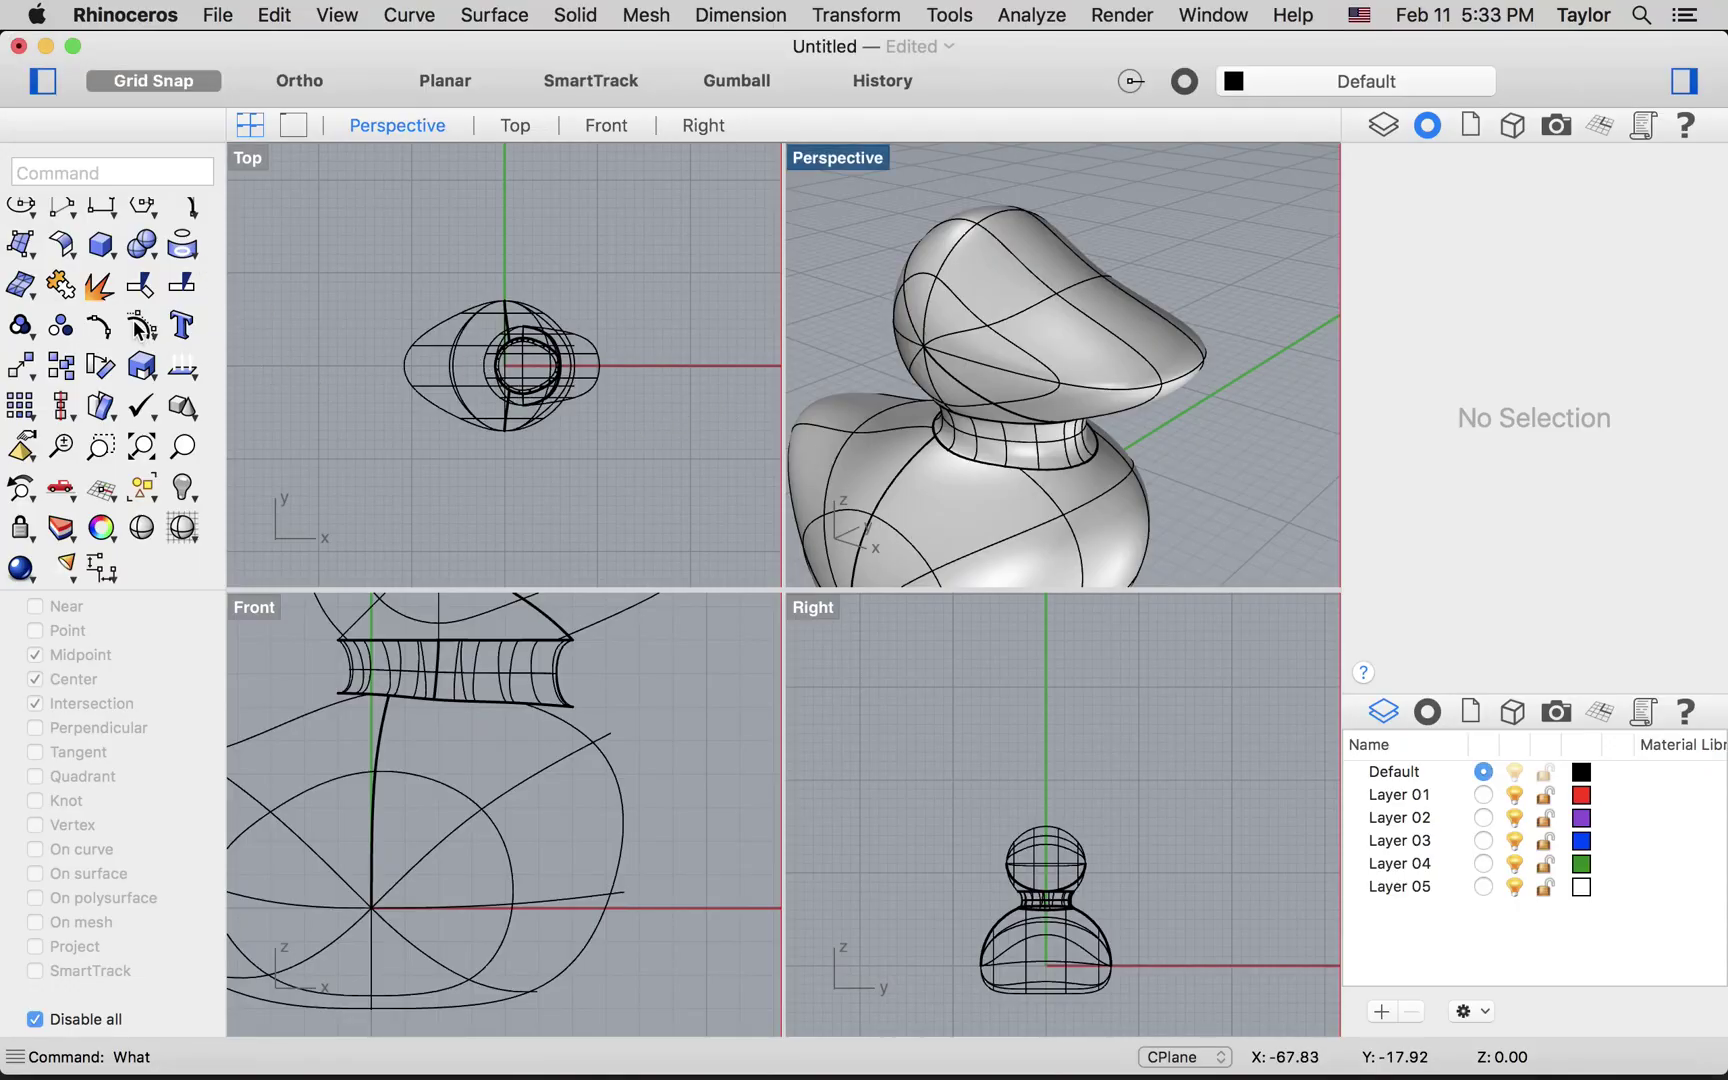
pyautogui.scroll(2, 138, 327)
pyautogui.click(98, 312)
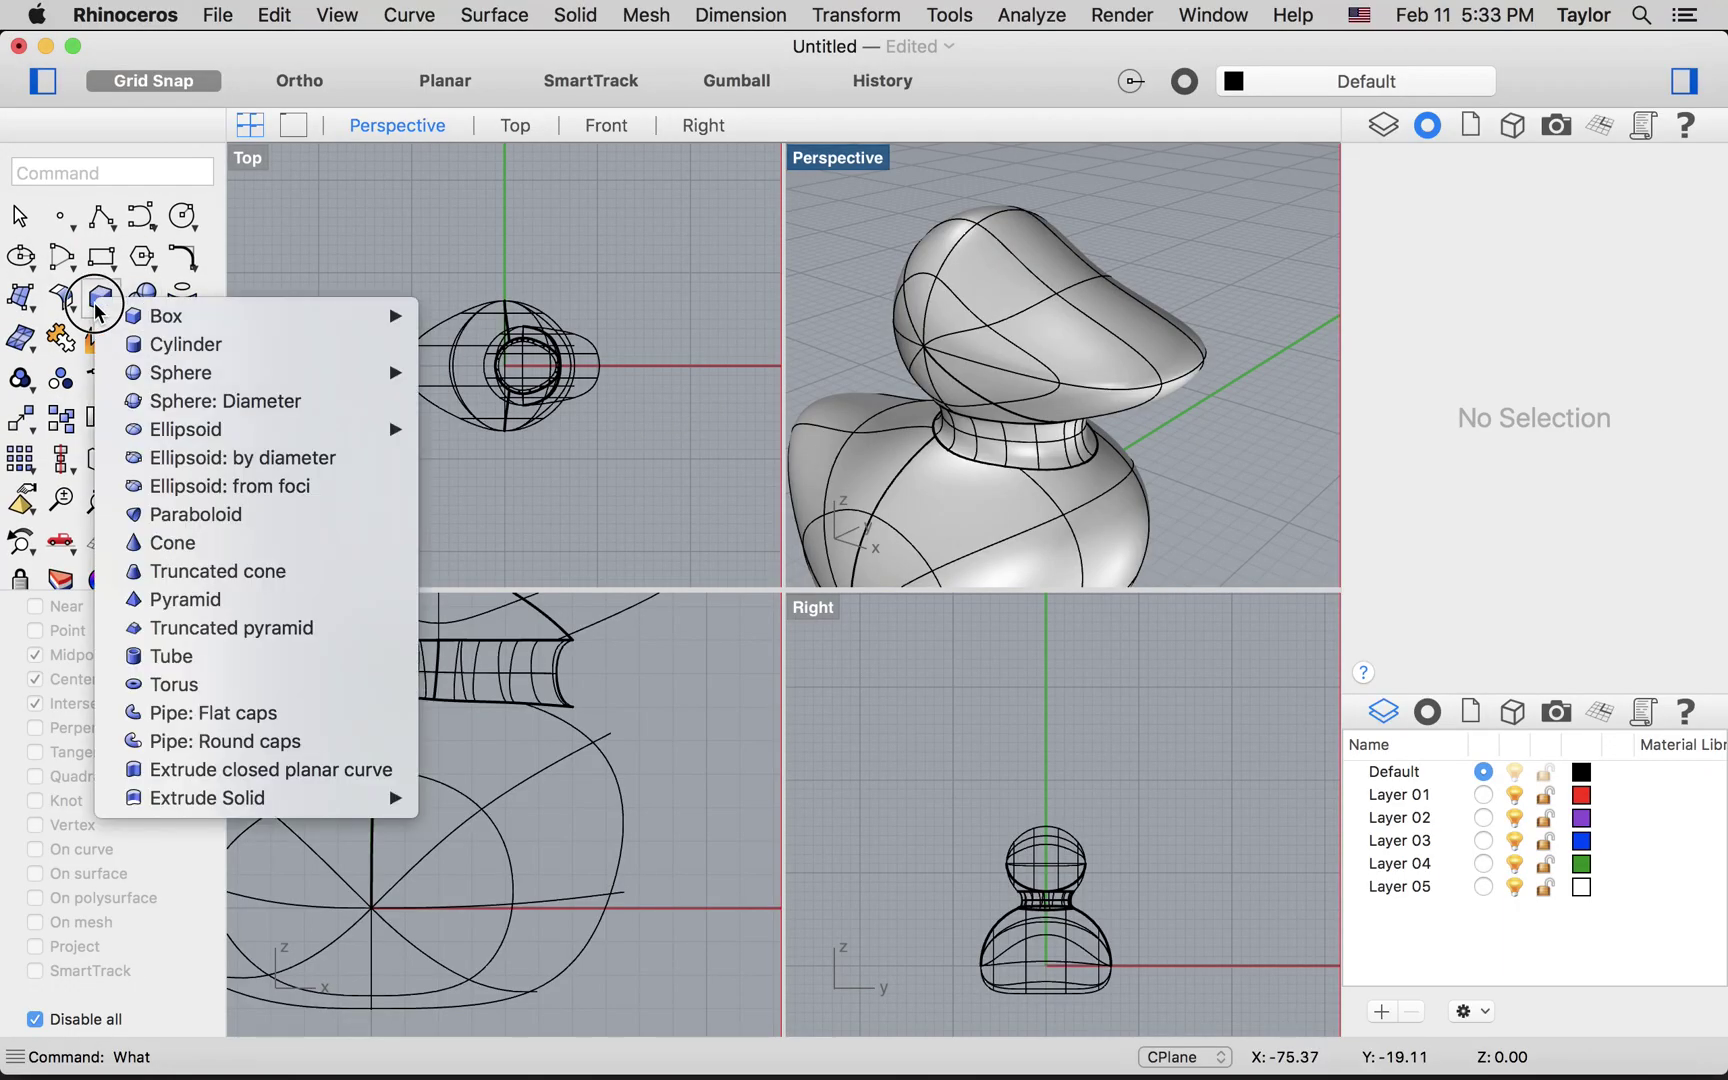
pyautogui.click(178, 385)
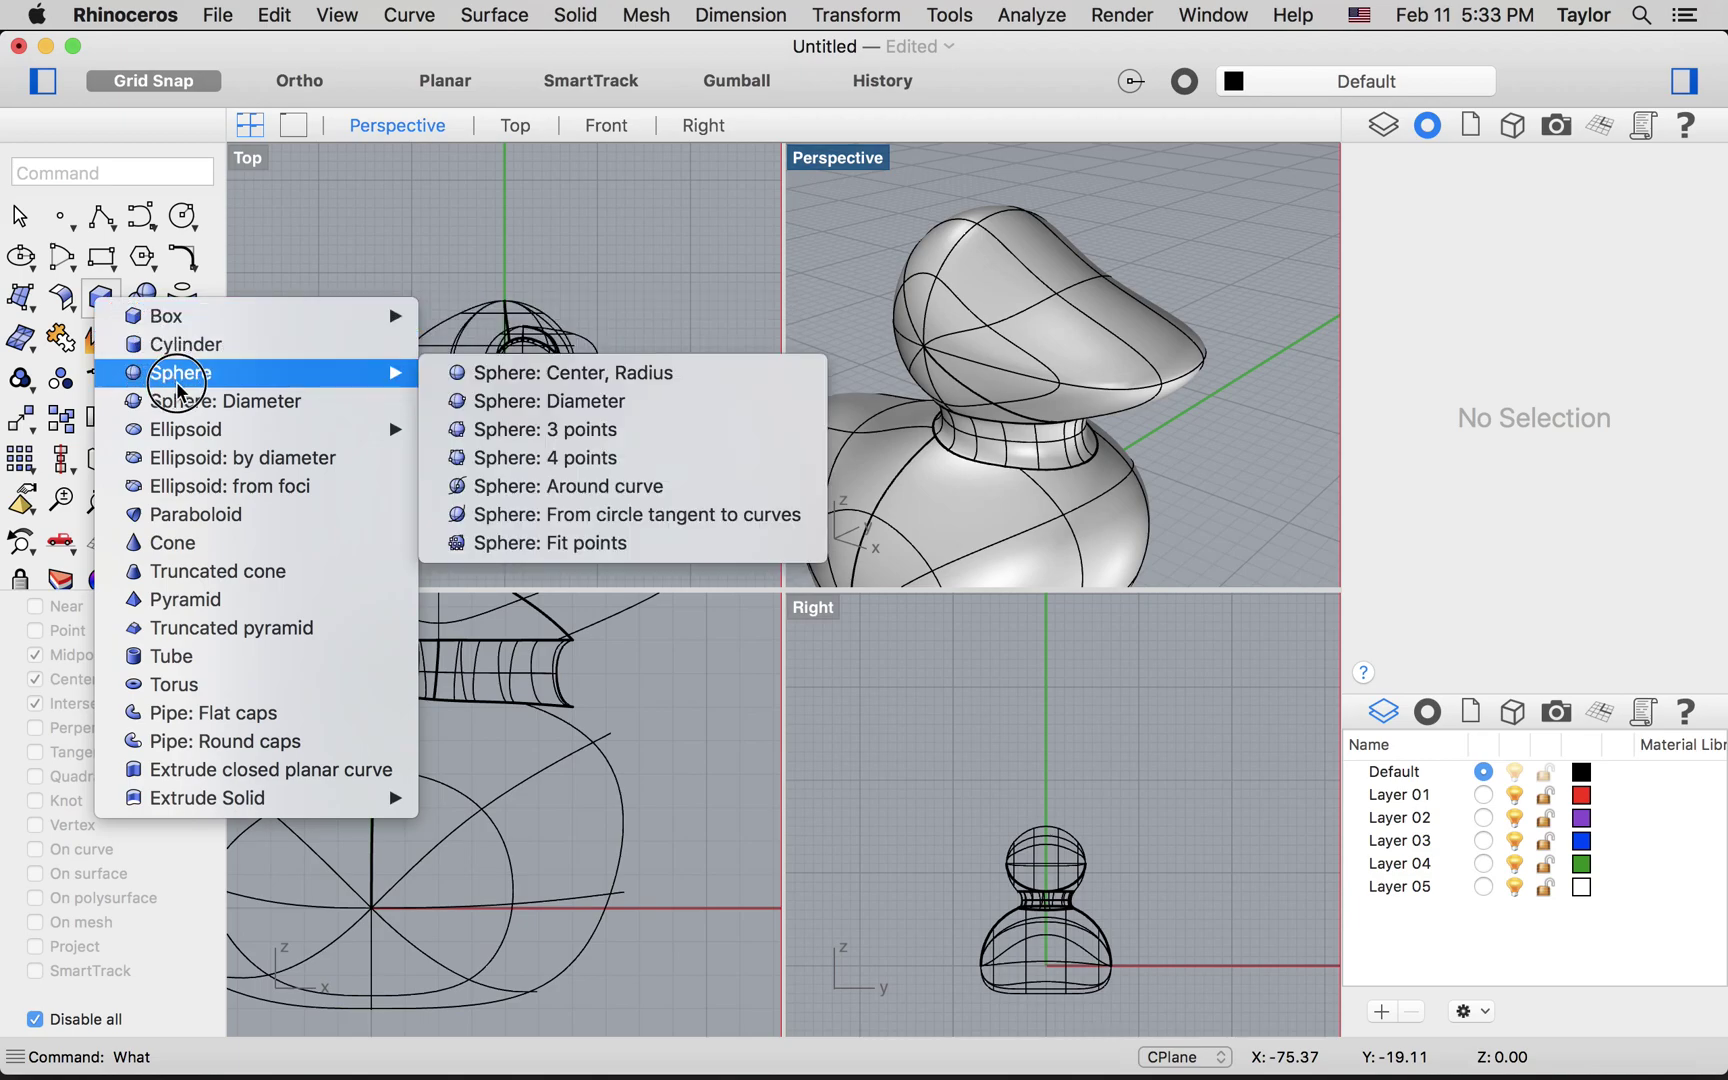
pyautogui.click(455, 373)
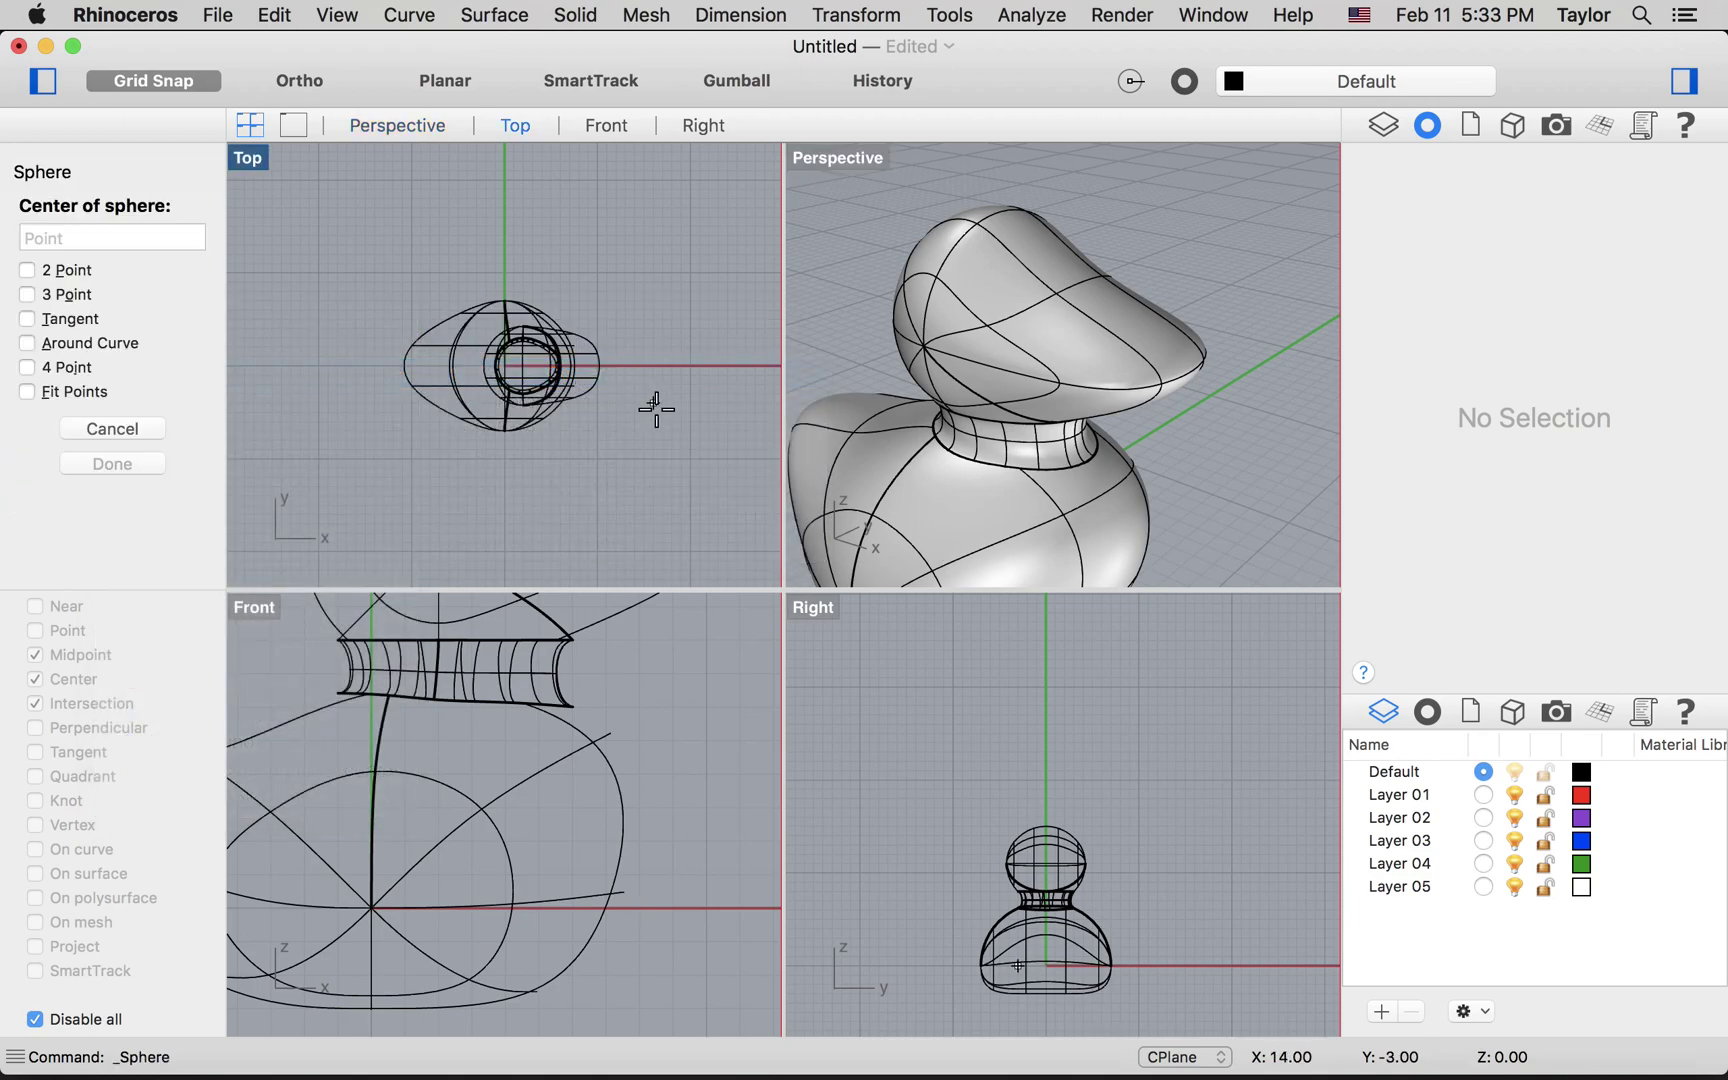
pyautogui.scroll(3, 706, 382)
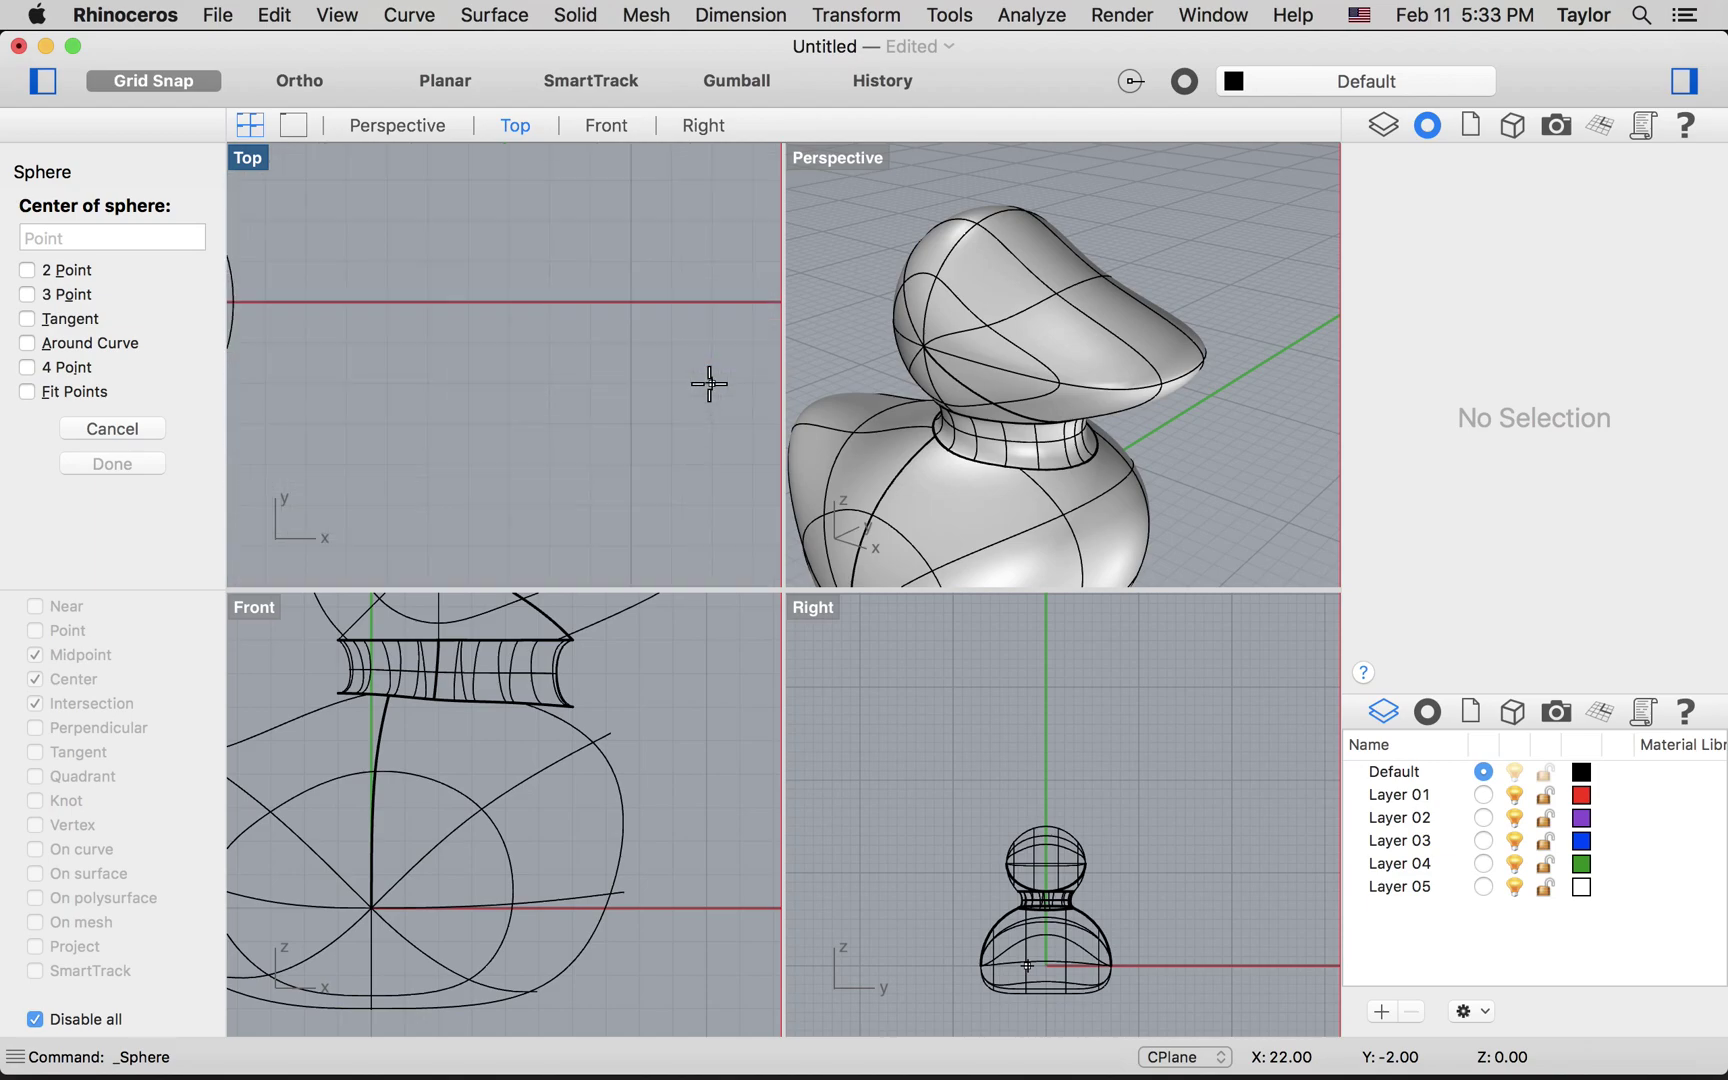
pyautogui.click(489, 318)
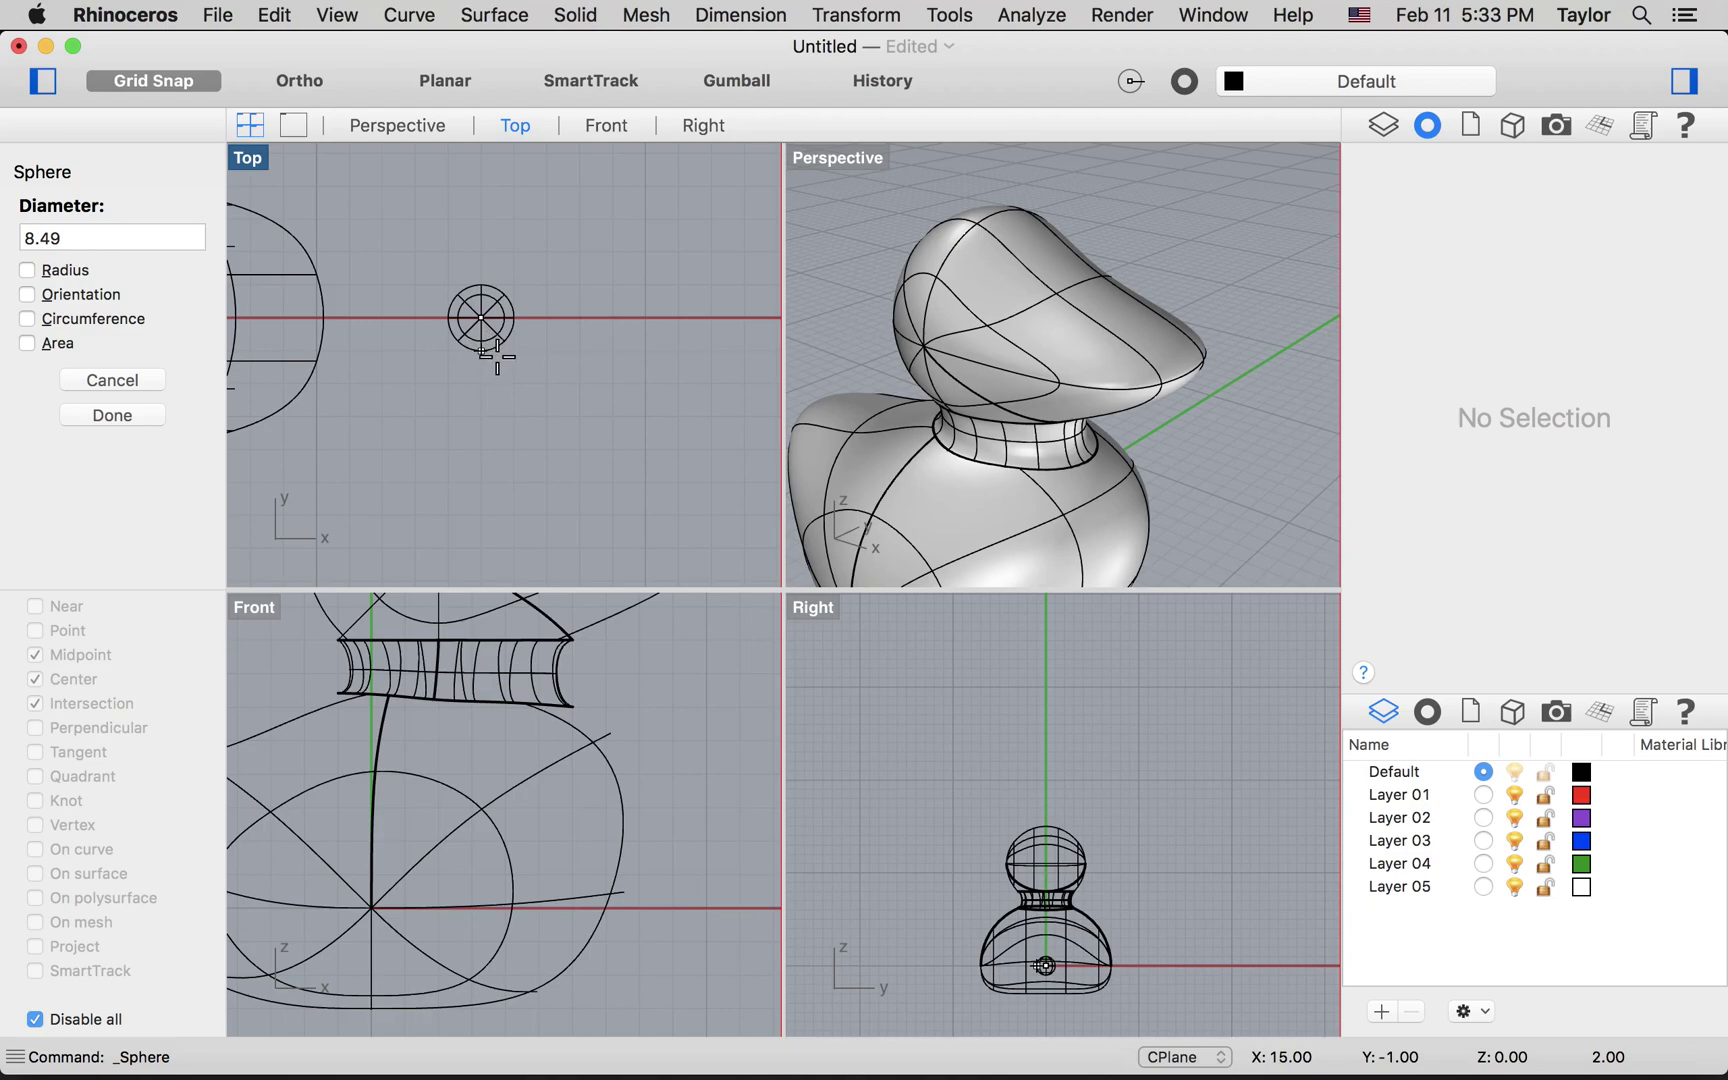
pyautogui.click(500, 357)
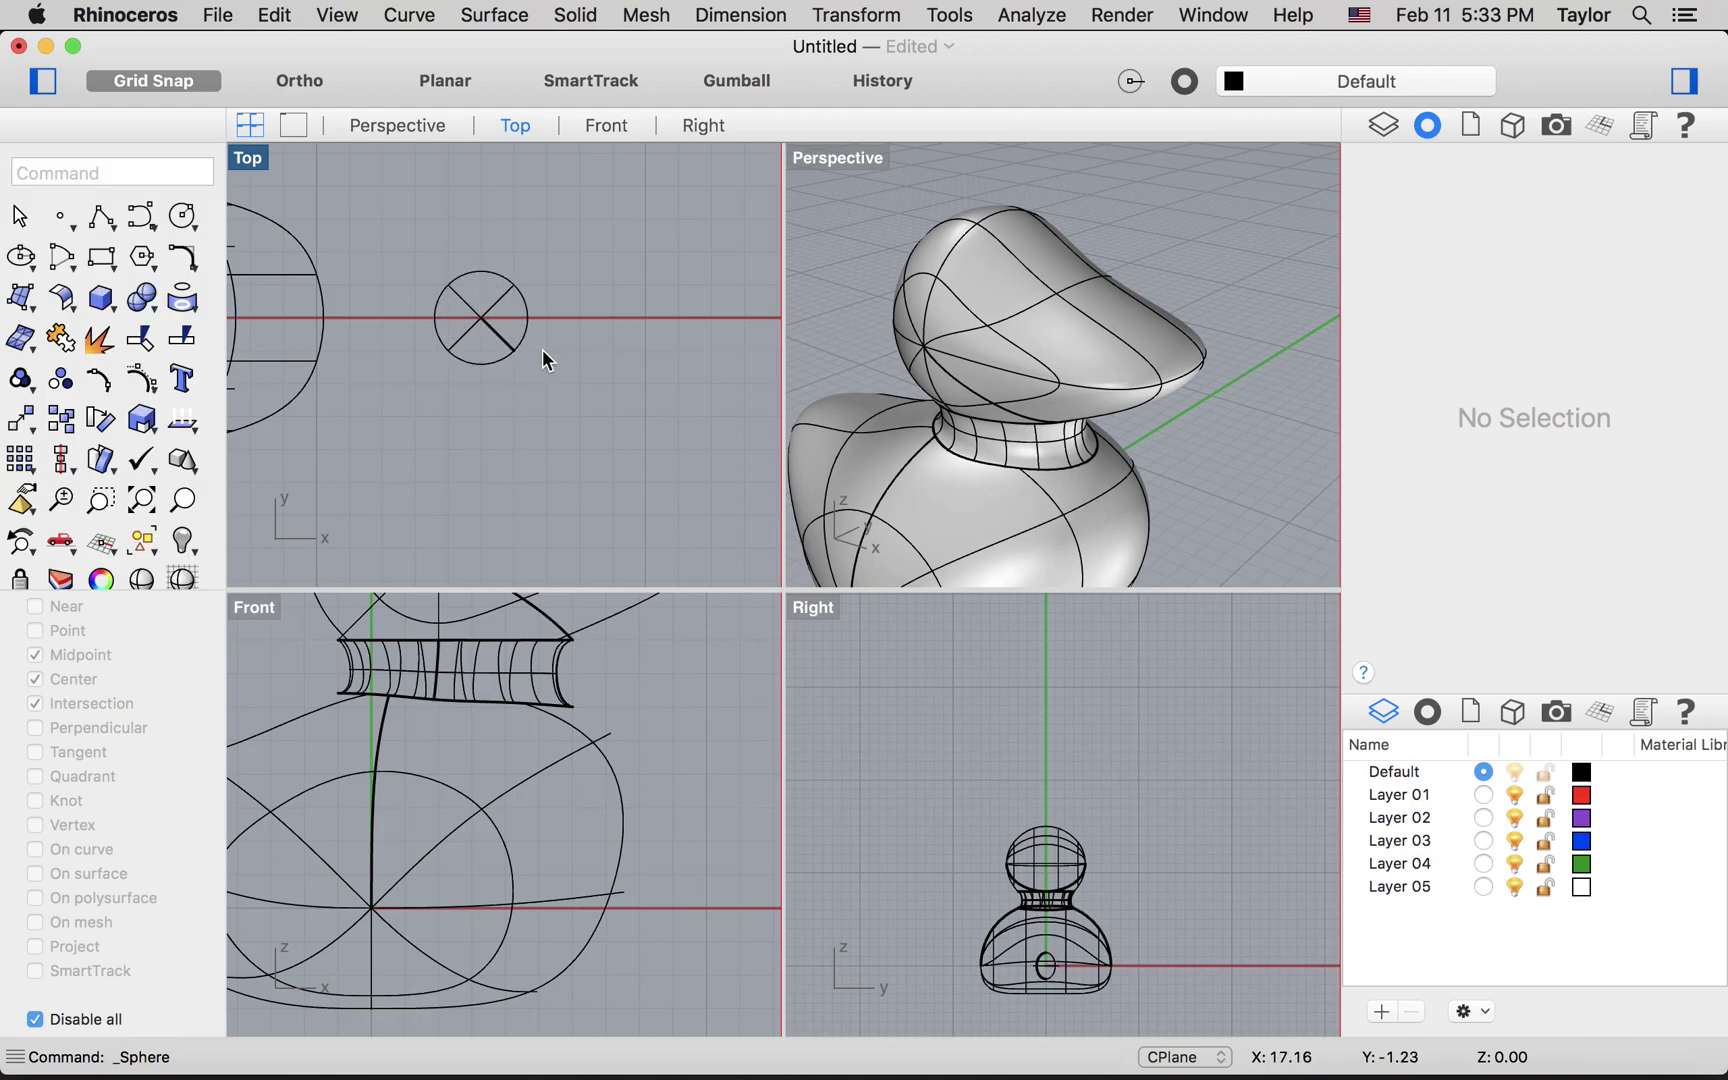
# Draw a second, smaller sphere centered at X 15, Y 0 in the top view, with its surface passing through X 15, Y -1
pyautogui.rightClick(518, 333)
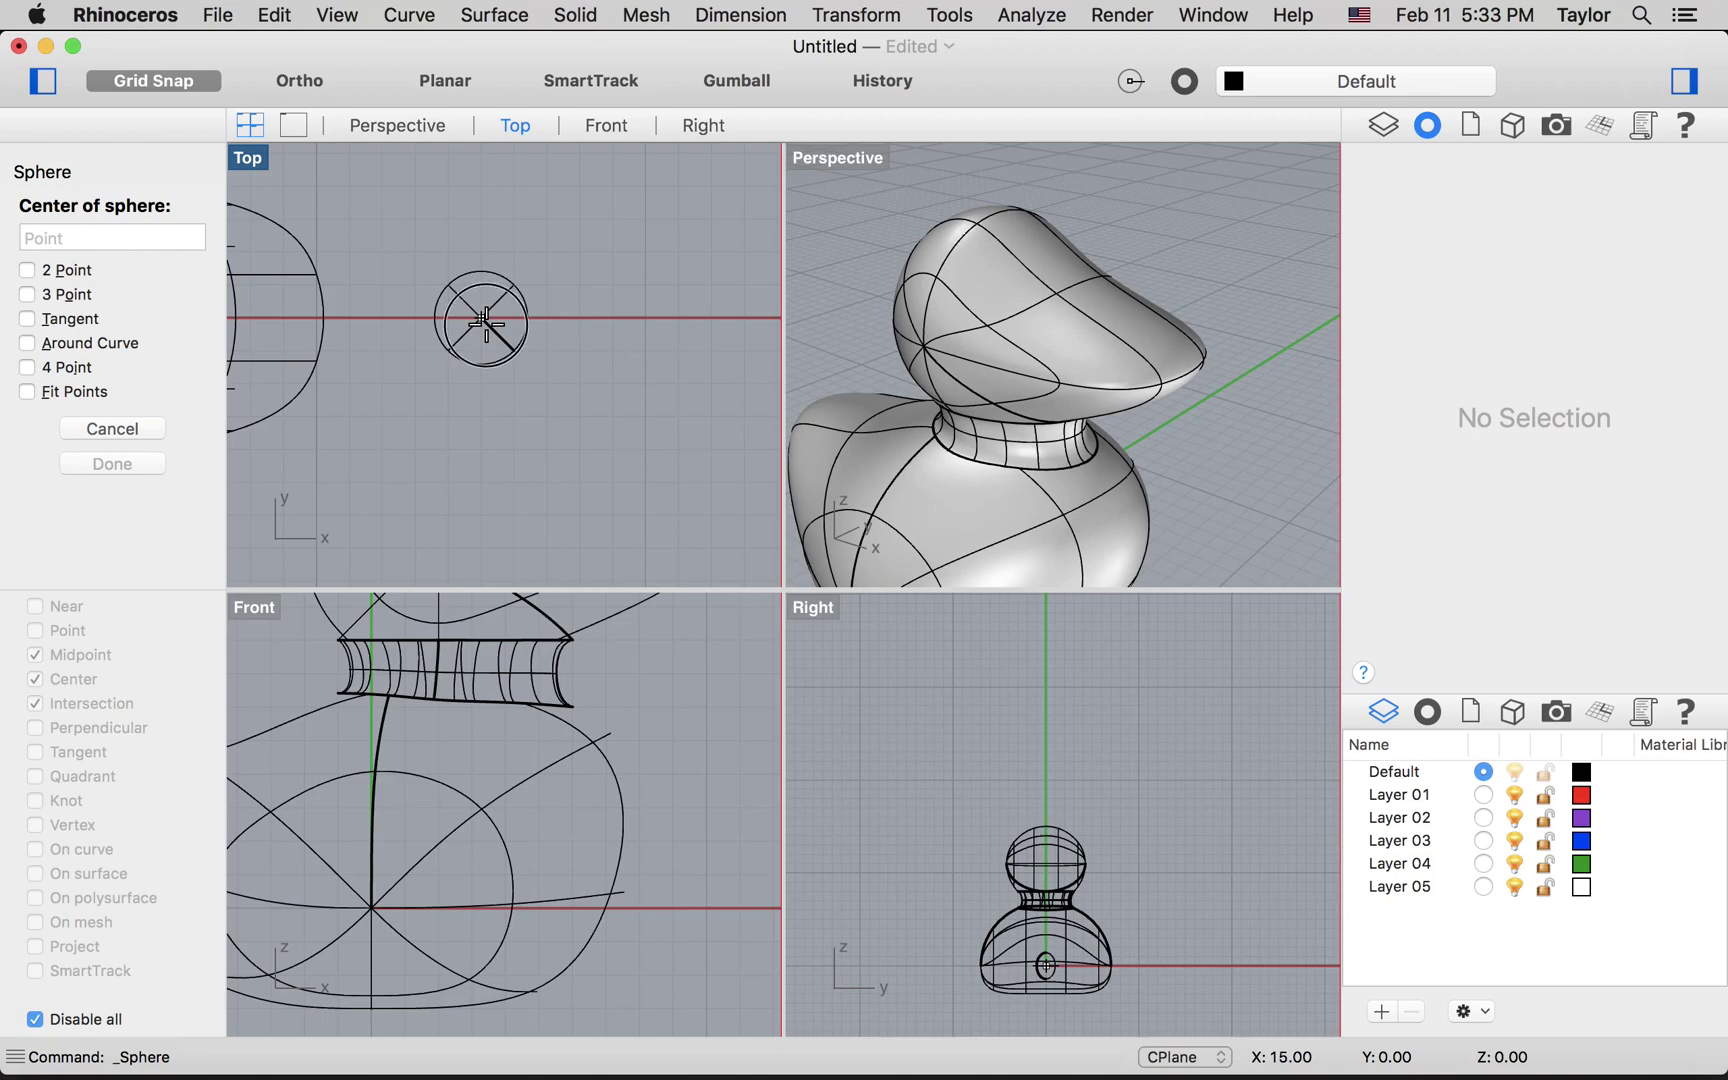
pyautogui.click(482, 320)
pyautogui.click(497, 342)
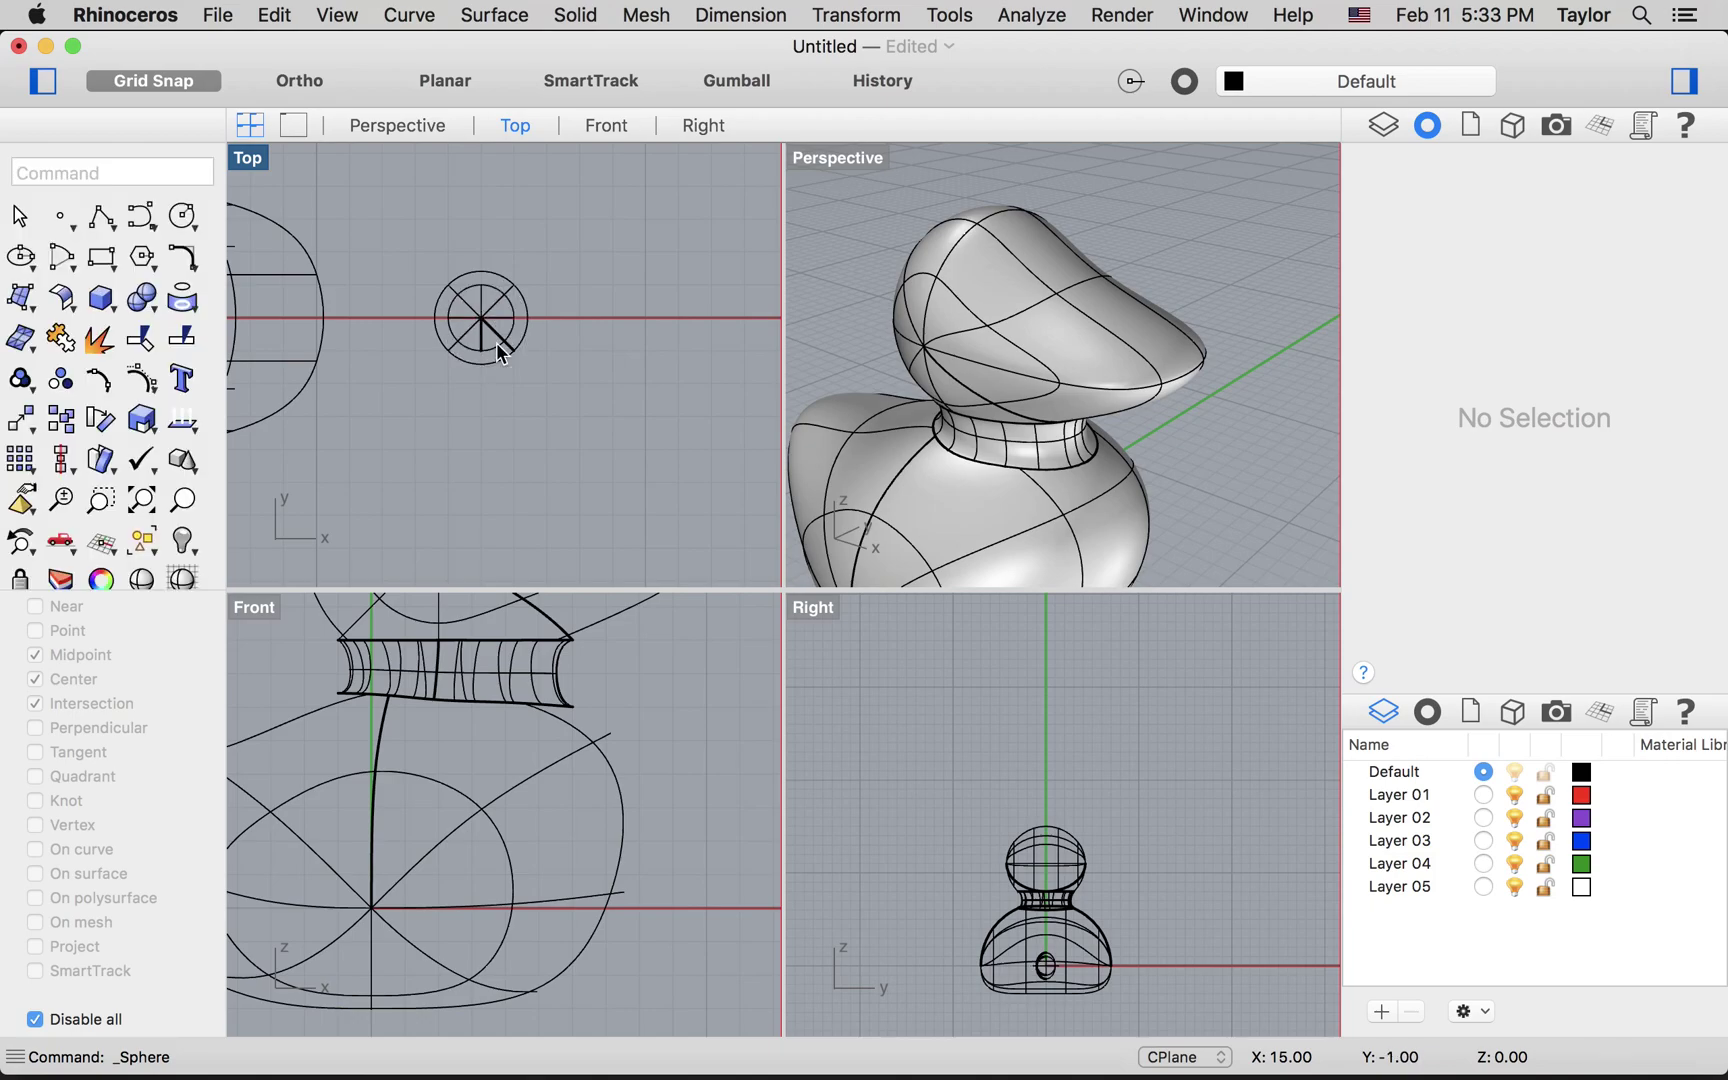
# Move the smaller sphere straight up in the front view until it only overlaps the top of the larger sphere
pyautogui.click(514, 350)
pyautogui.scroll(-5, 565, 690)
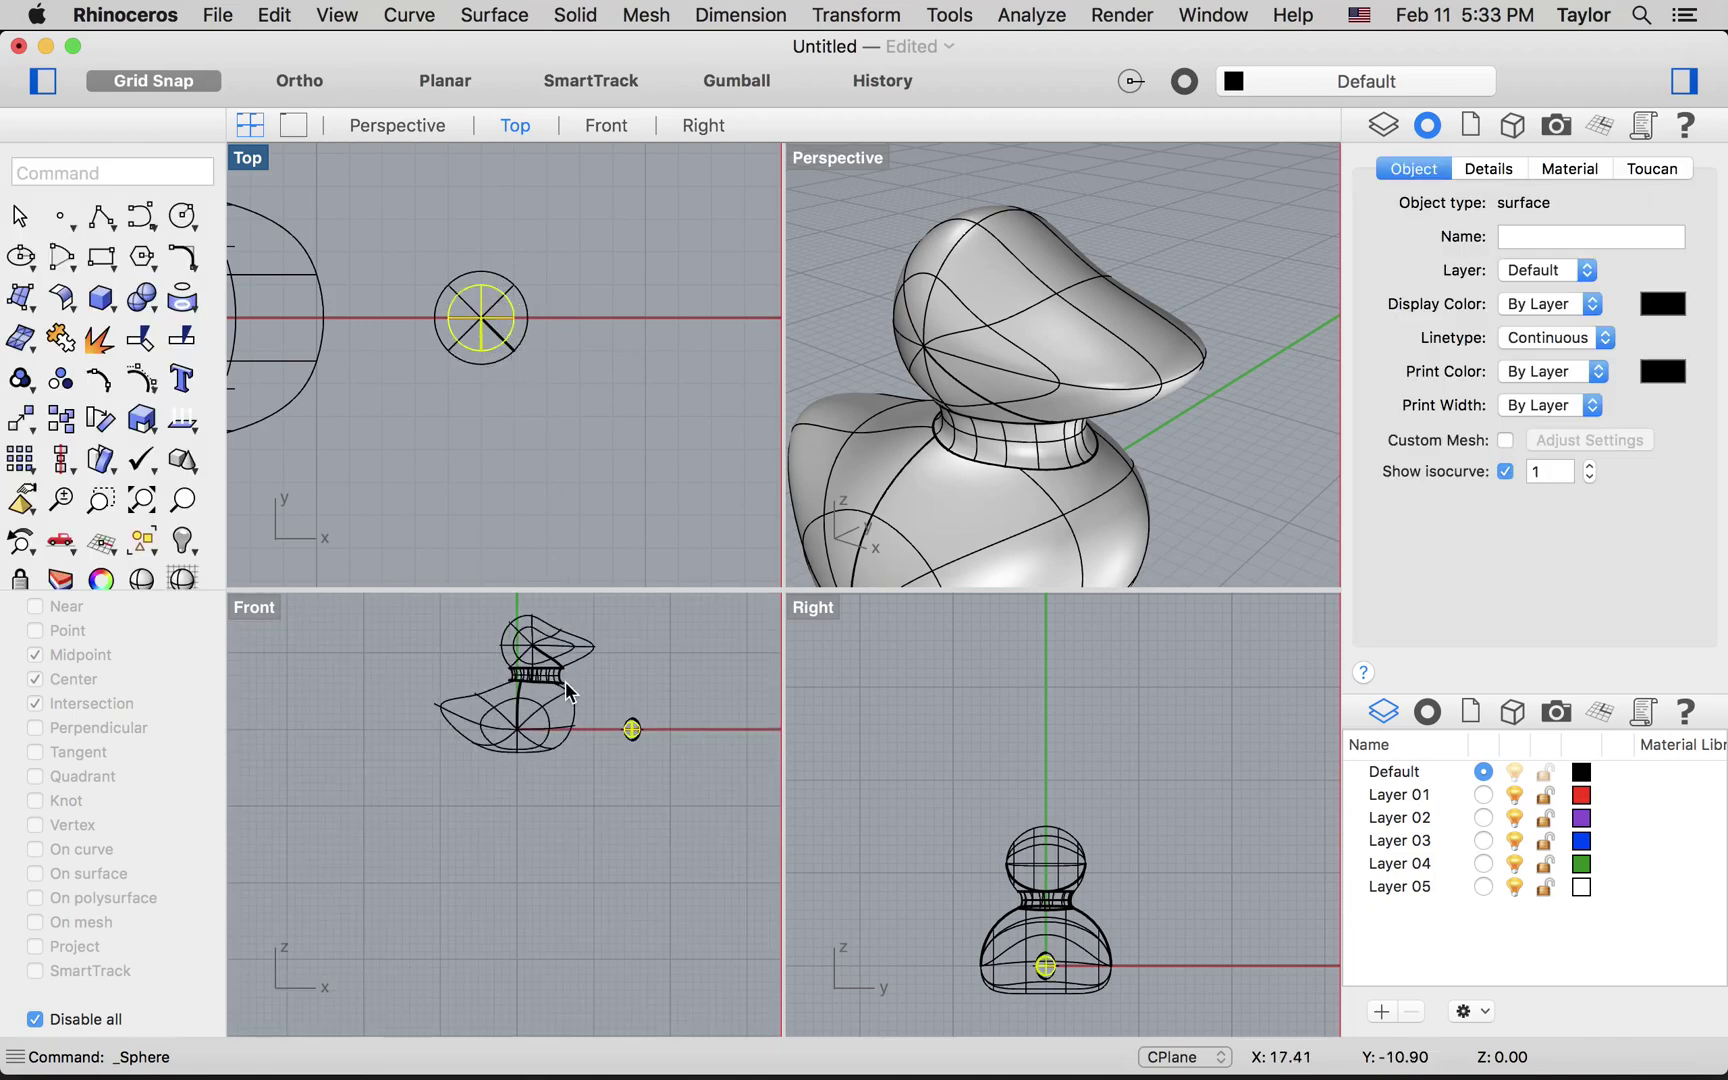
pyautogui.scroll(10, 635, 730)
pyautogui.scroll(-6, 641, 737)
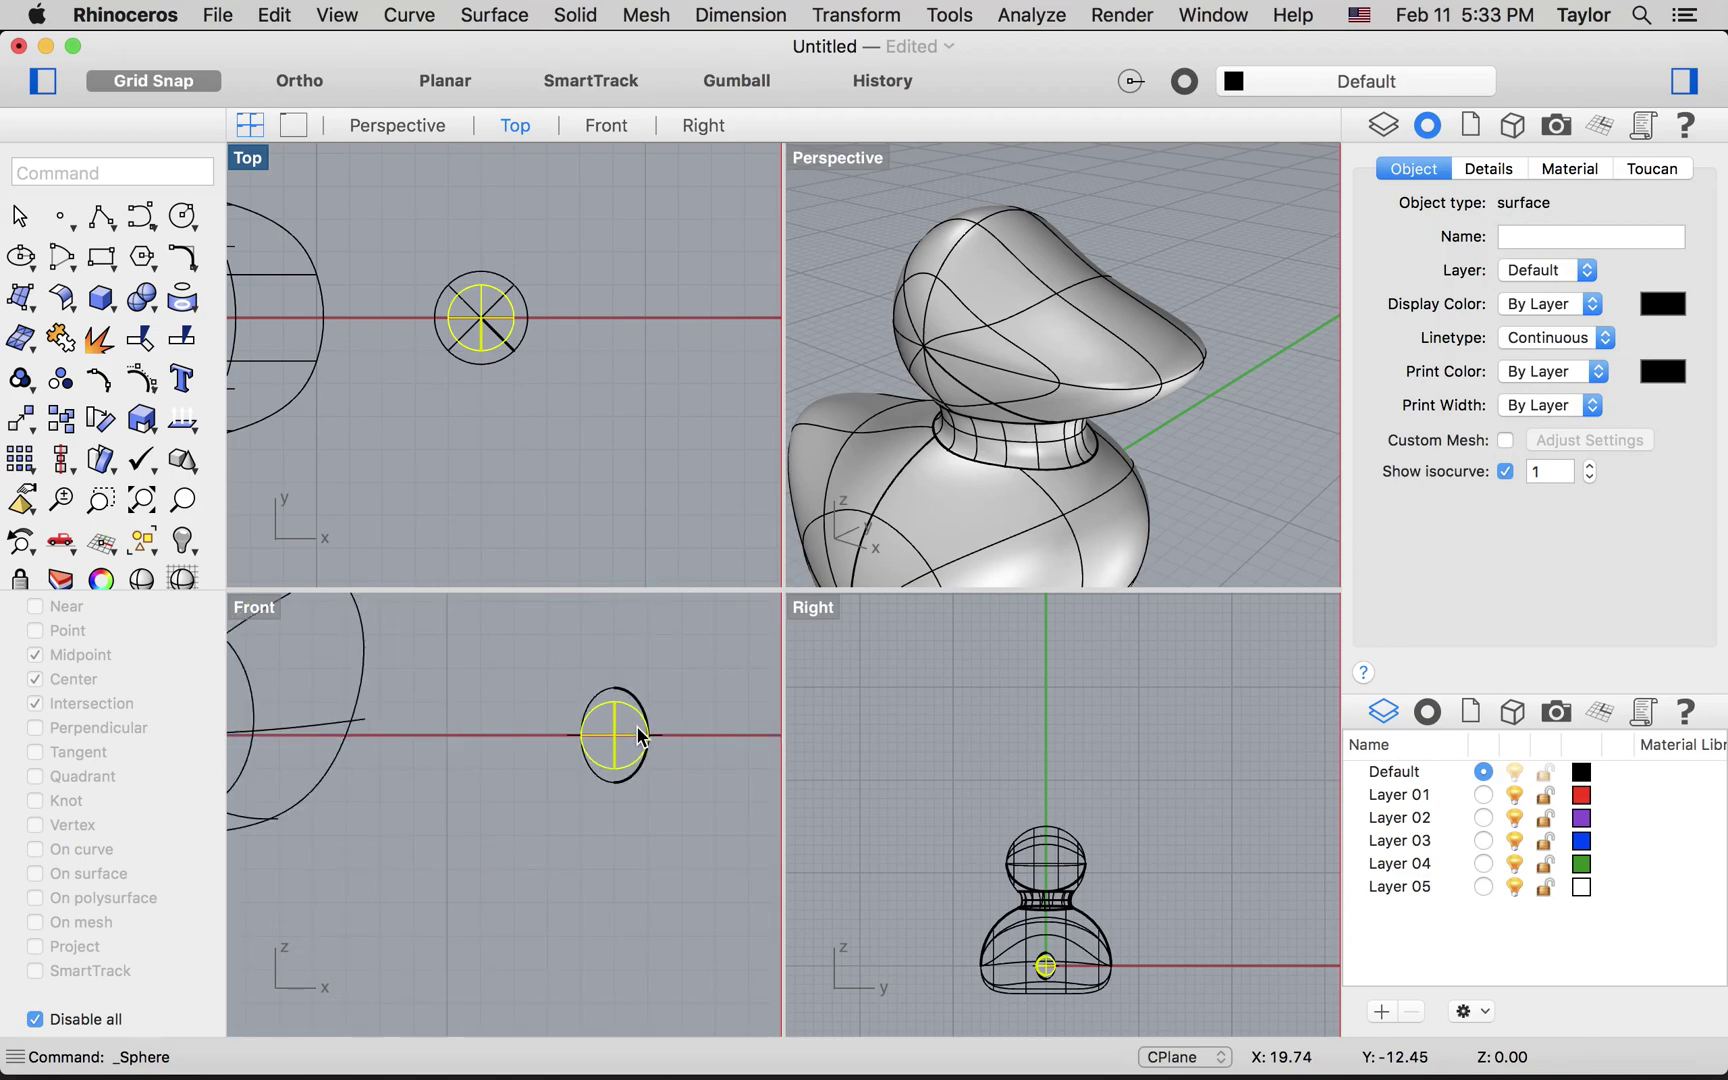
pyautogui.scroll(3, 636, 725)
pyautogui.moveTo(626, 700); pyautogui.dragTo(608, 576)
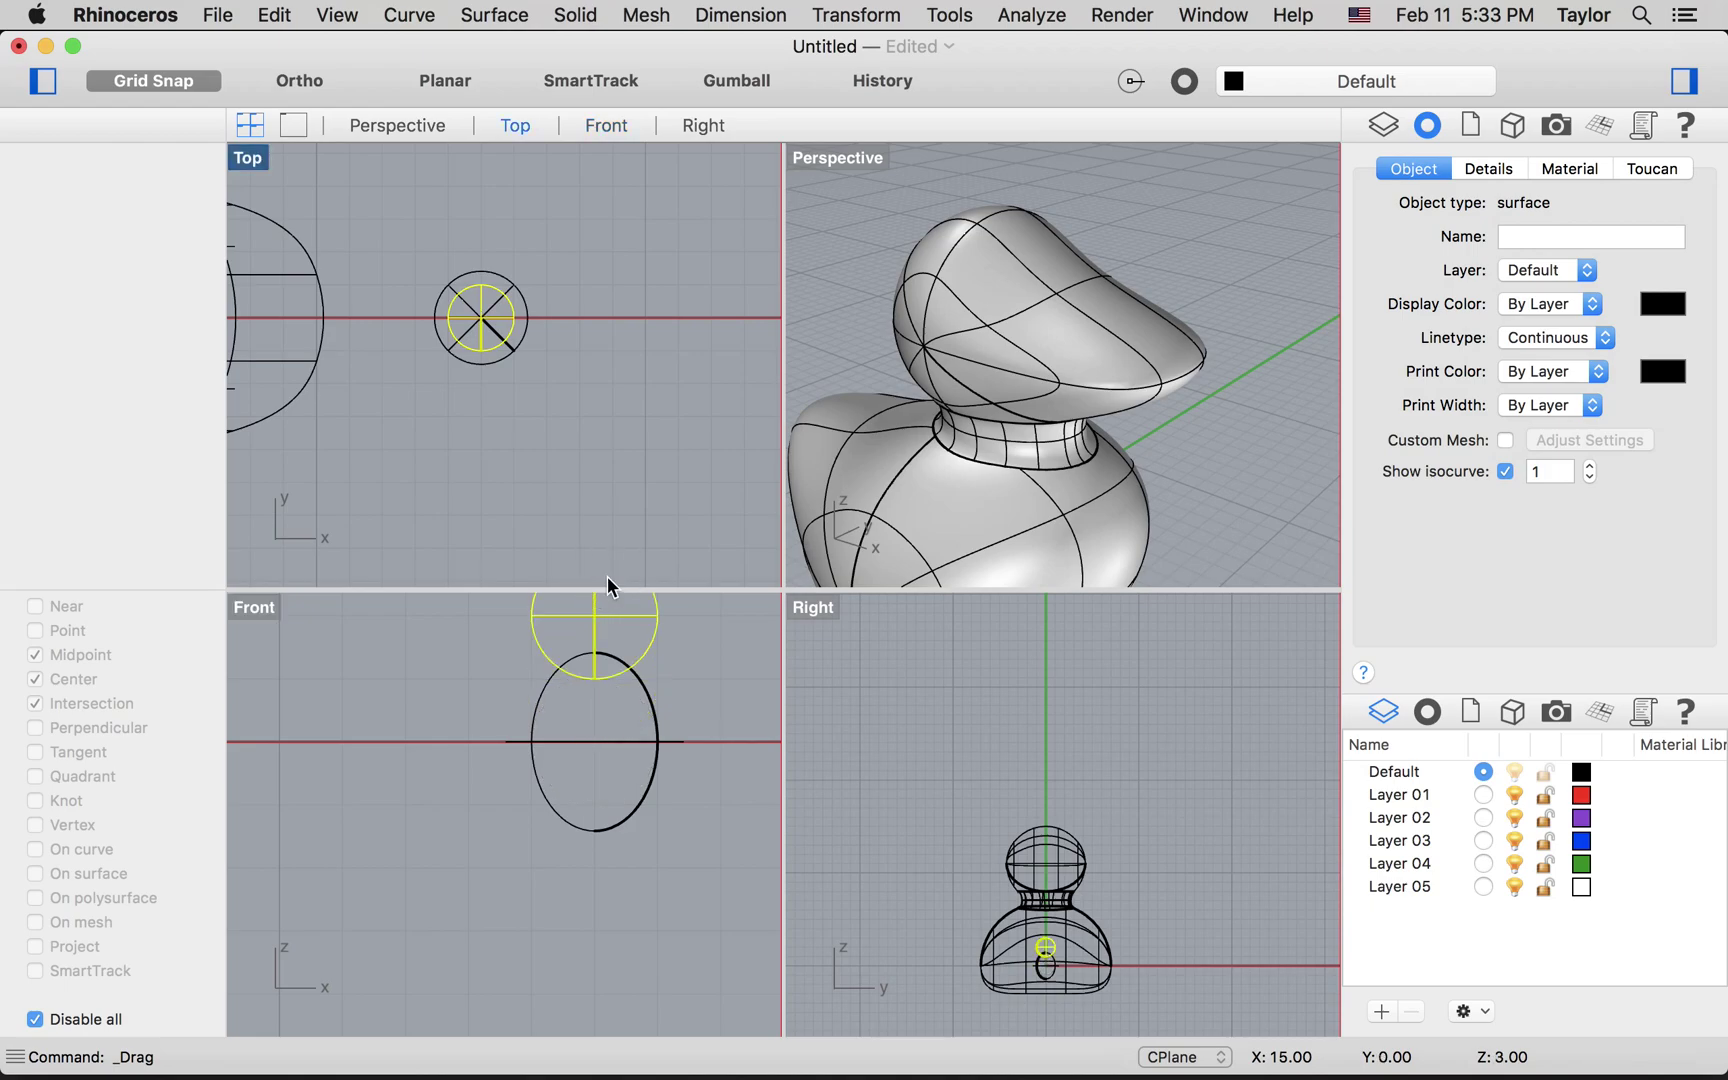
pyautogui.click(687, 702)
# Subtract the smaller upper sphere from the larger sphere in front of the duck with BooleanDifference, deleting the input
pyautogui.scroll(-5, 1068, 490)
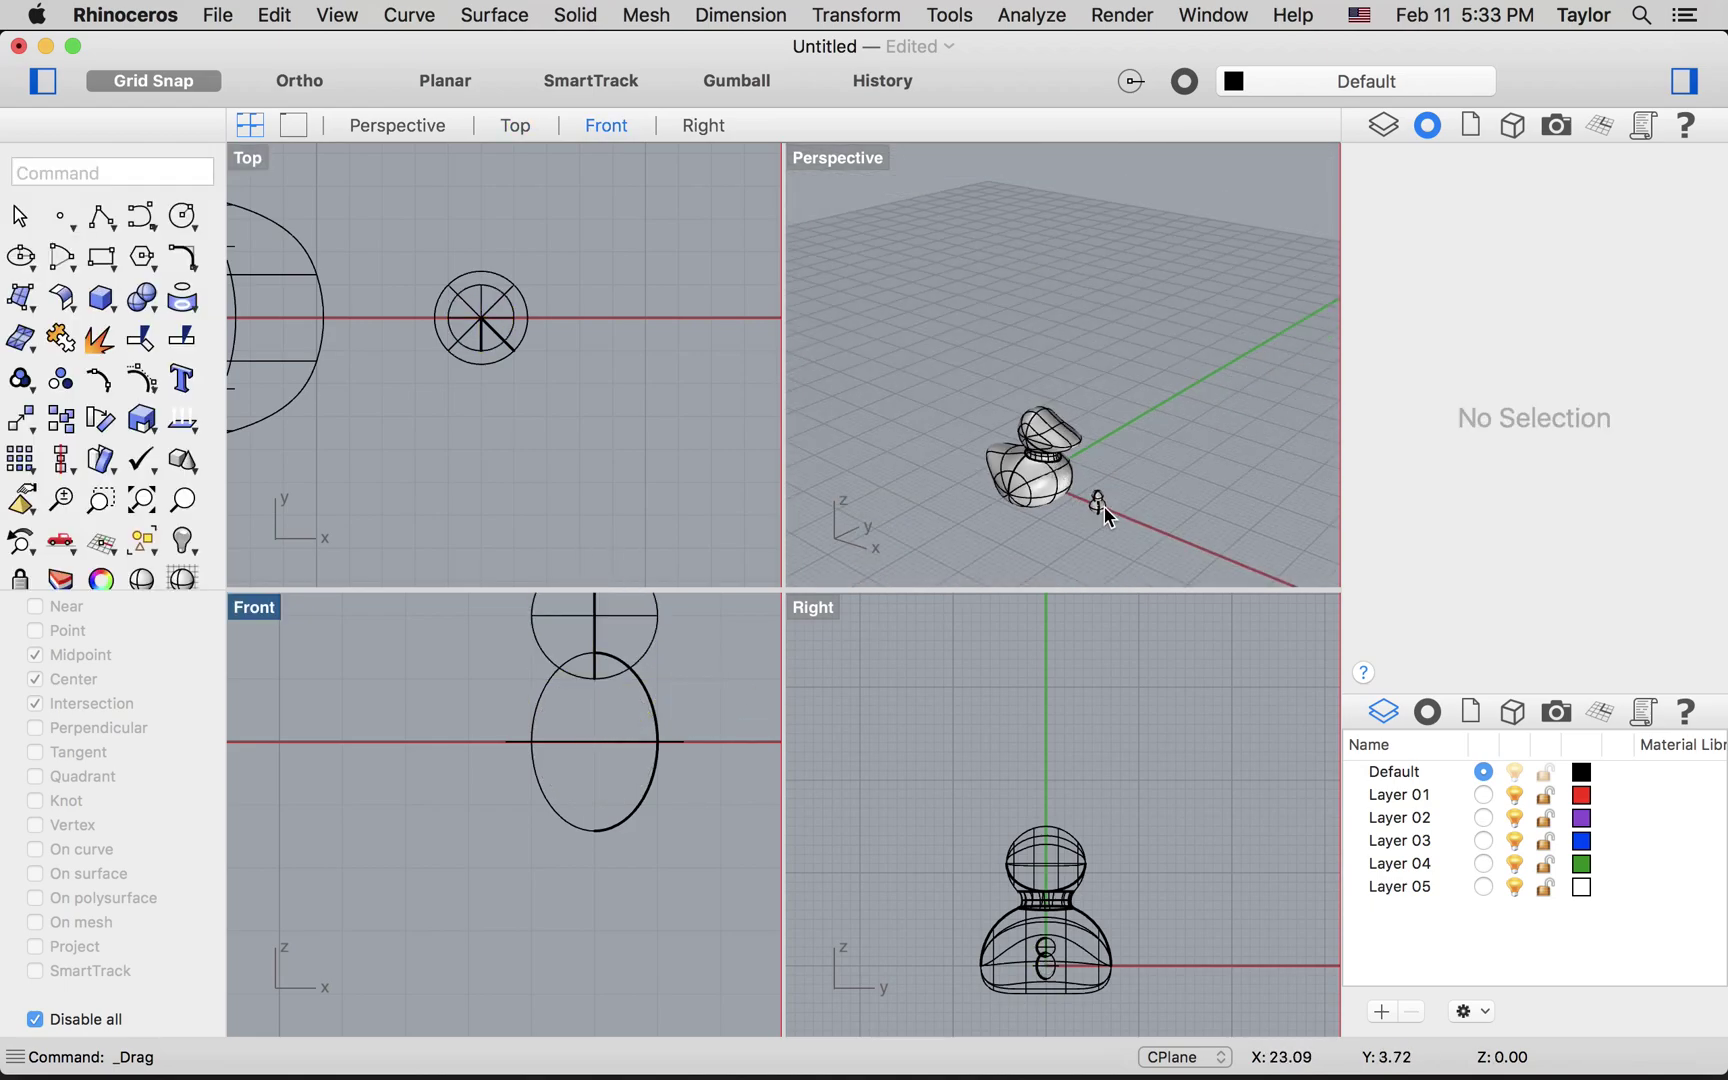
pyautogui.scroll(5, 1104, 506)
pyautogui.moveTo(1126, 524); pyautogui.dragTo(1186, 512, button='right')
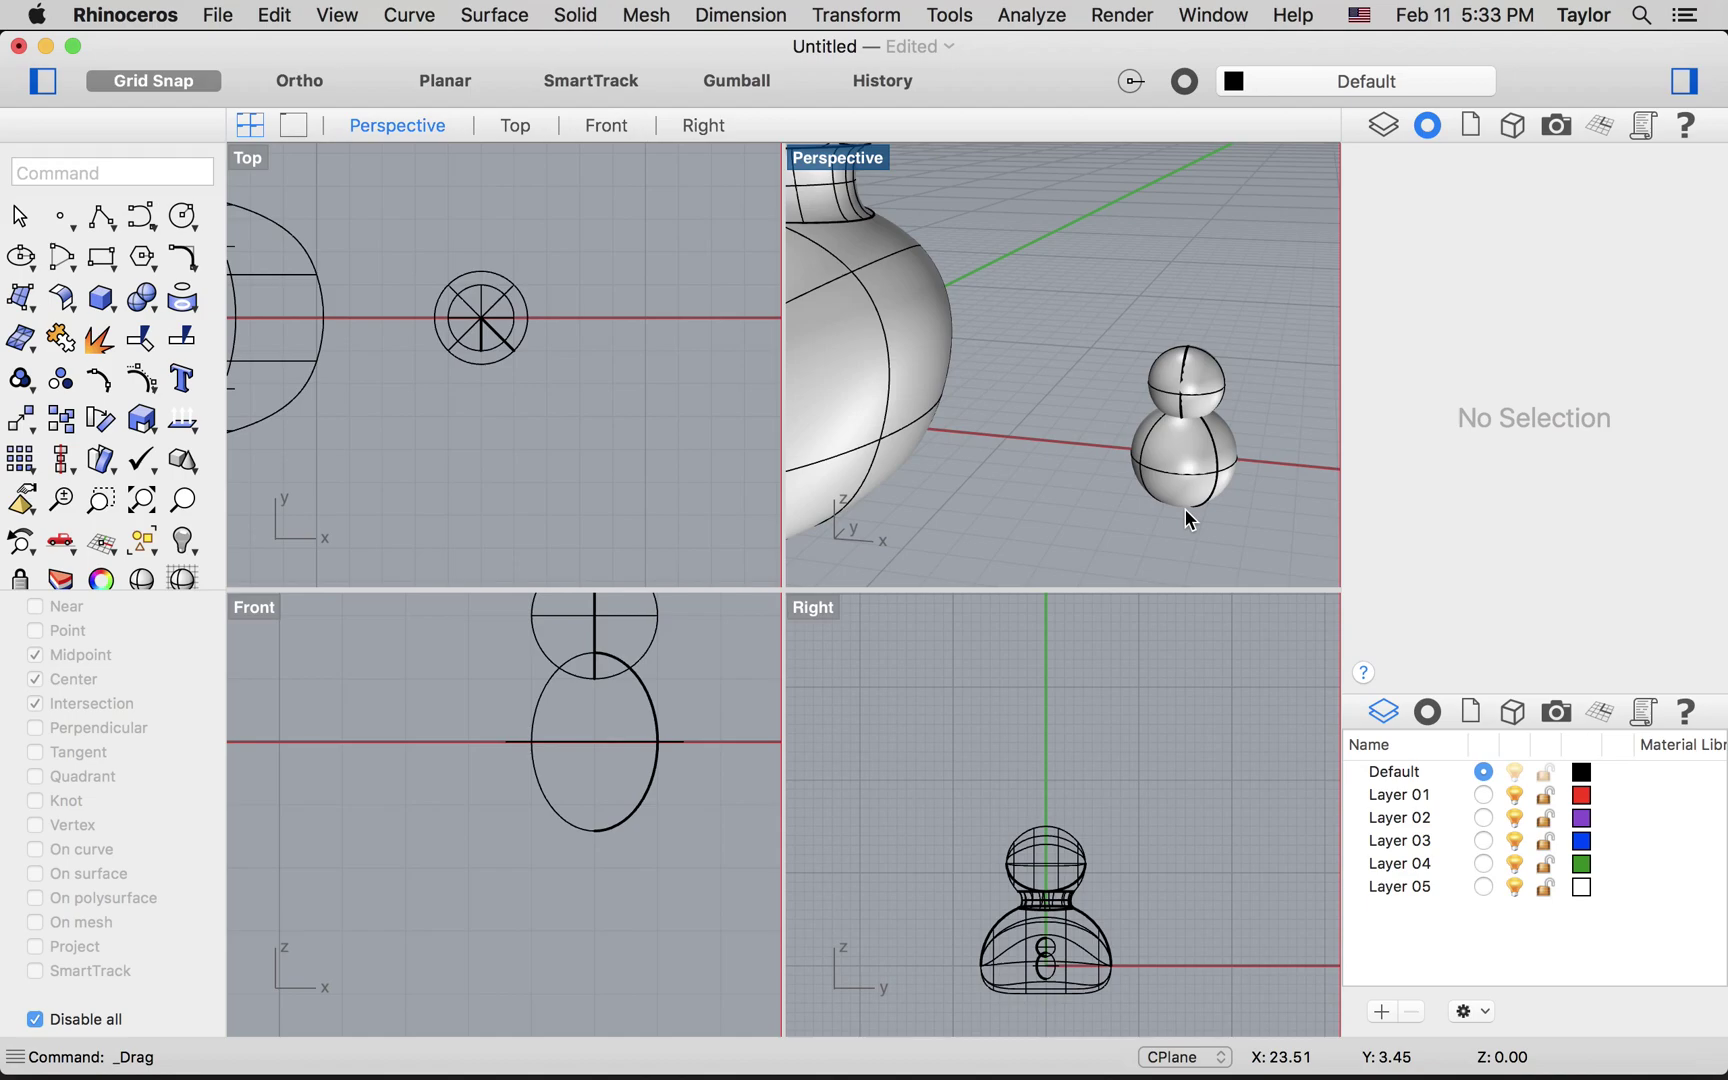
pyautogui.write('BooleanDifference')
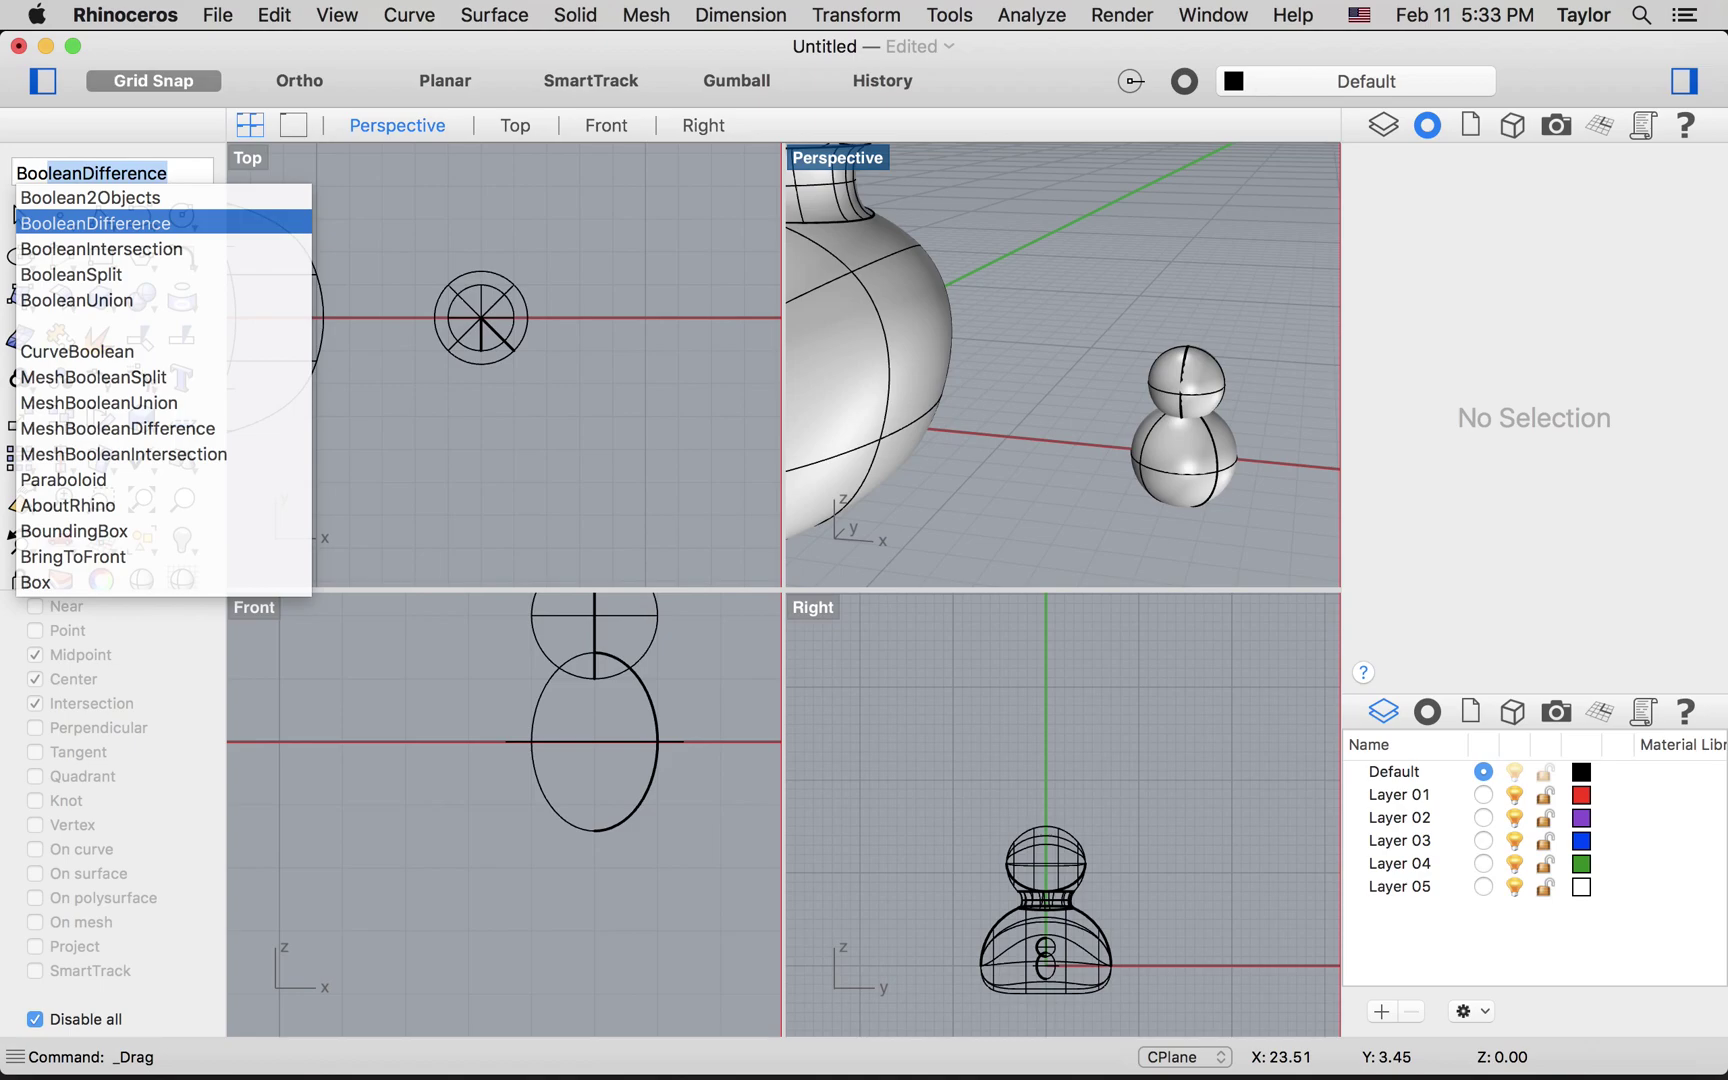
pyautogui.press('Down')
pyautogui.press('Down')
pyautogui.press('Down')
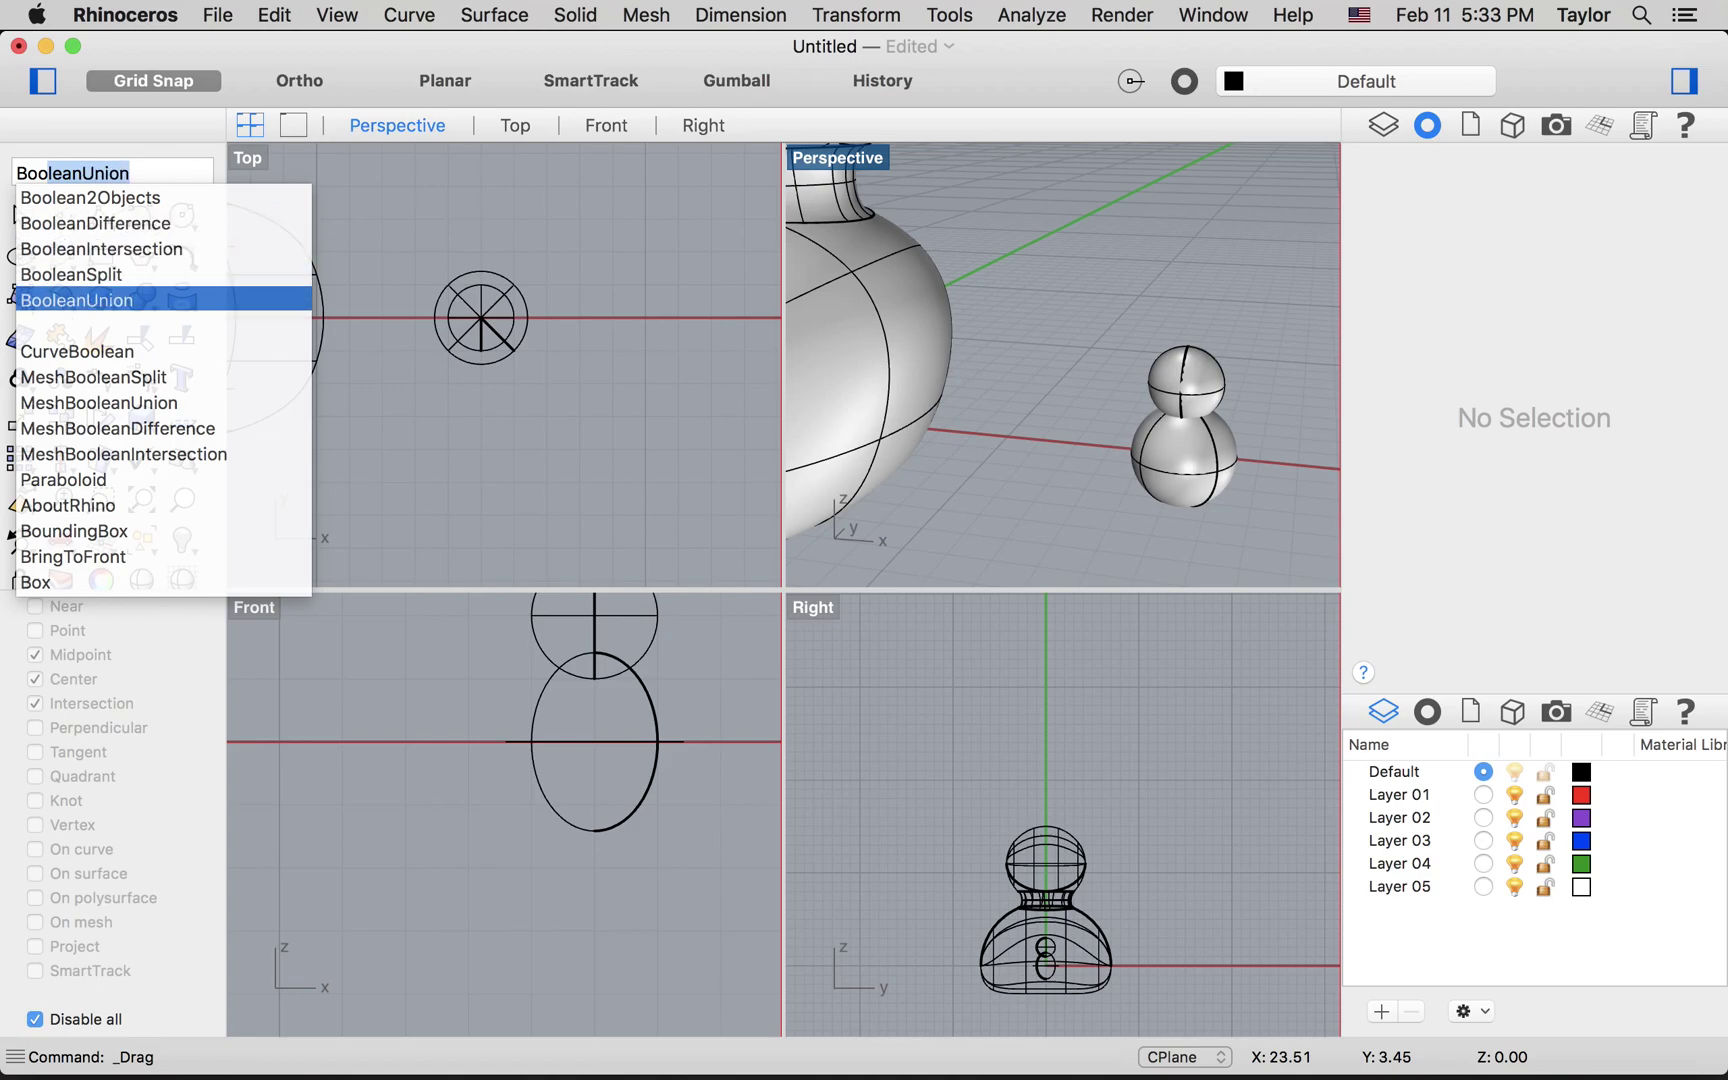
pyautogui.click(126, 224)
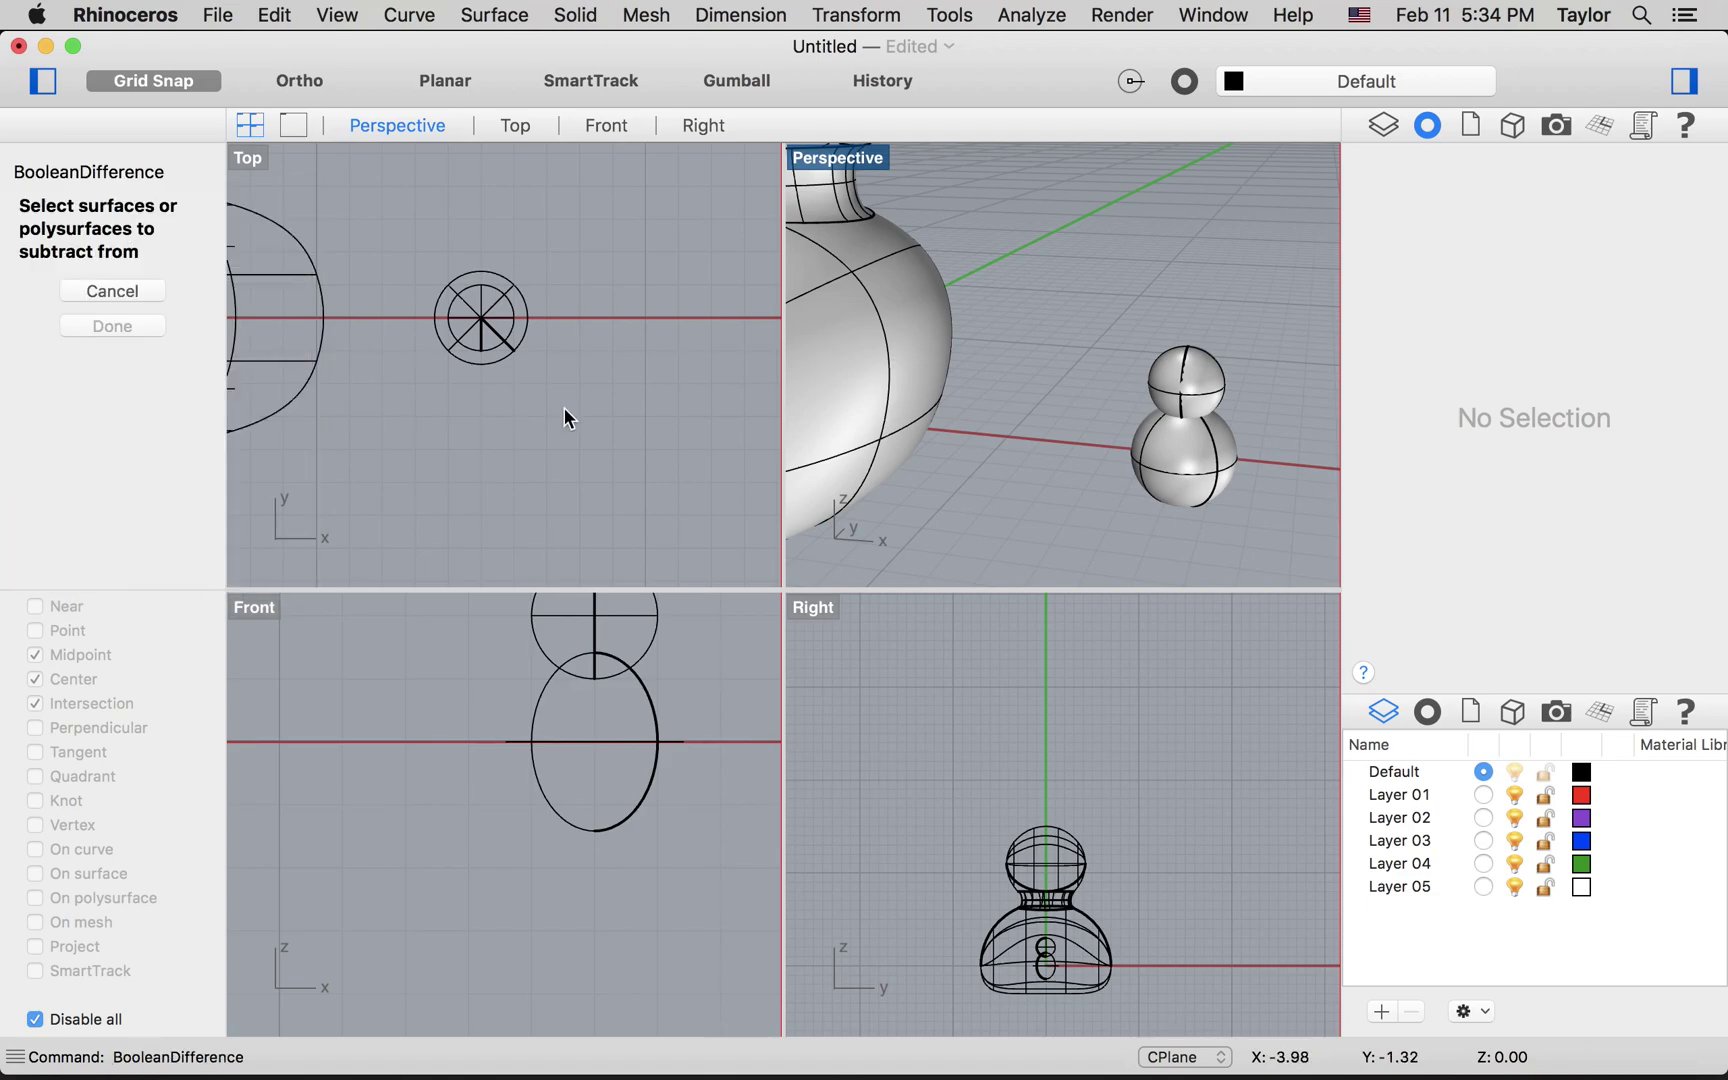
pyautogui.click(1191, 470)
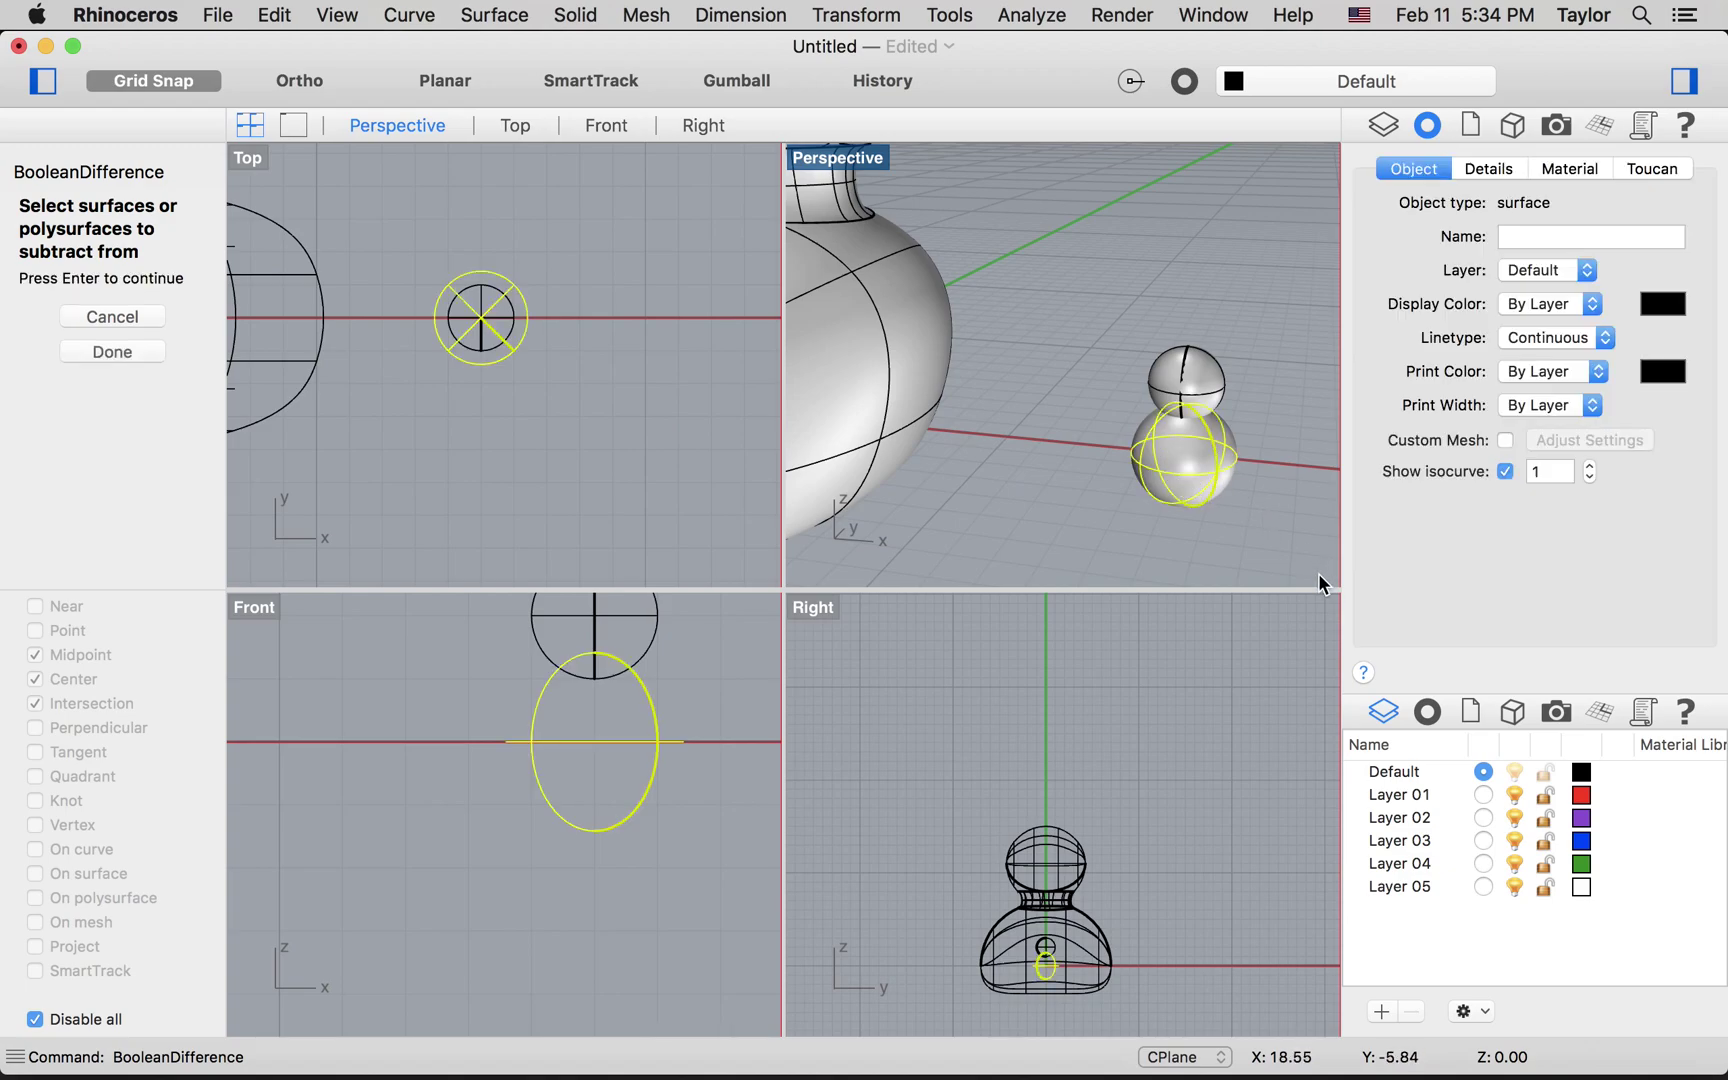
pyautogui.press('Return')
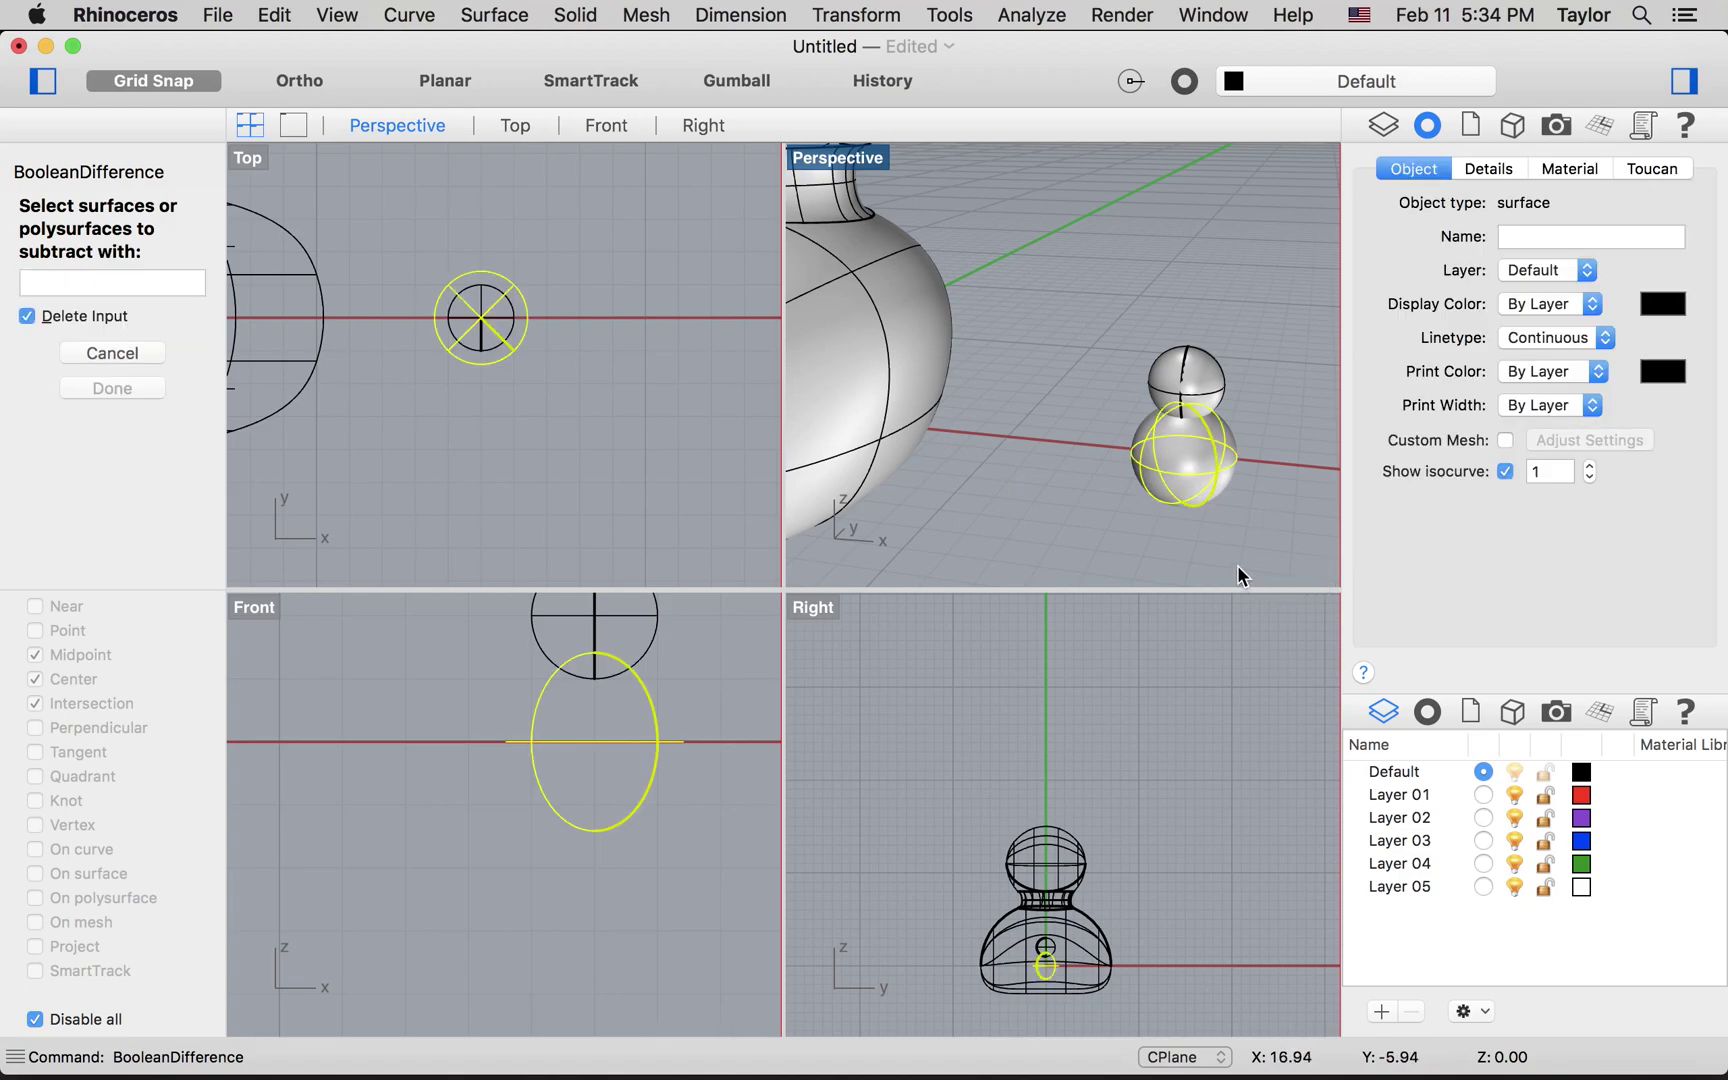
pyautogui.click(1188, 381)
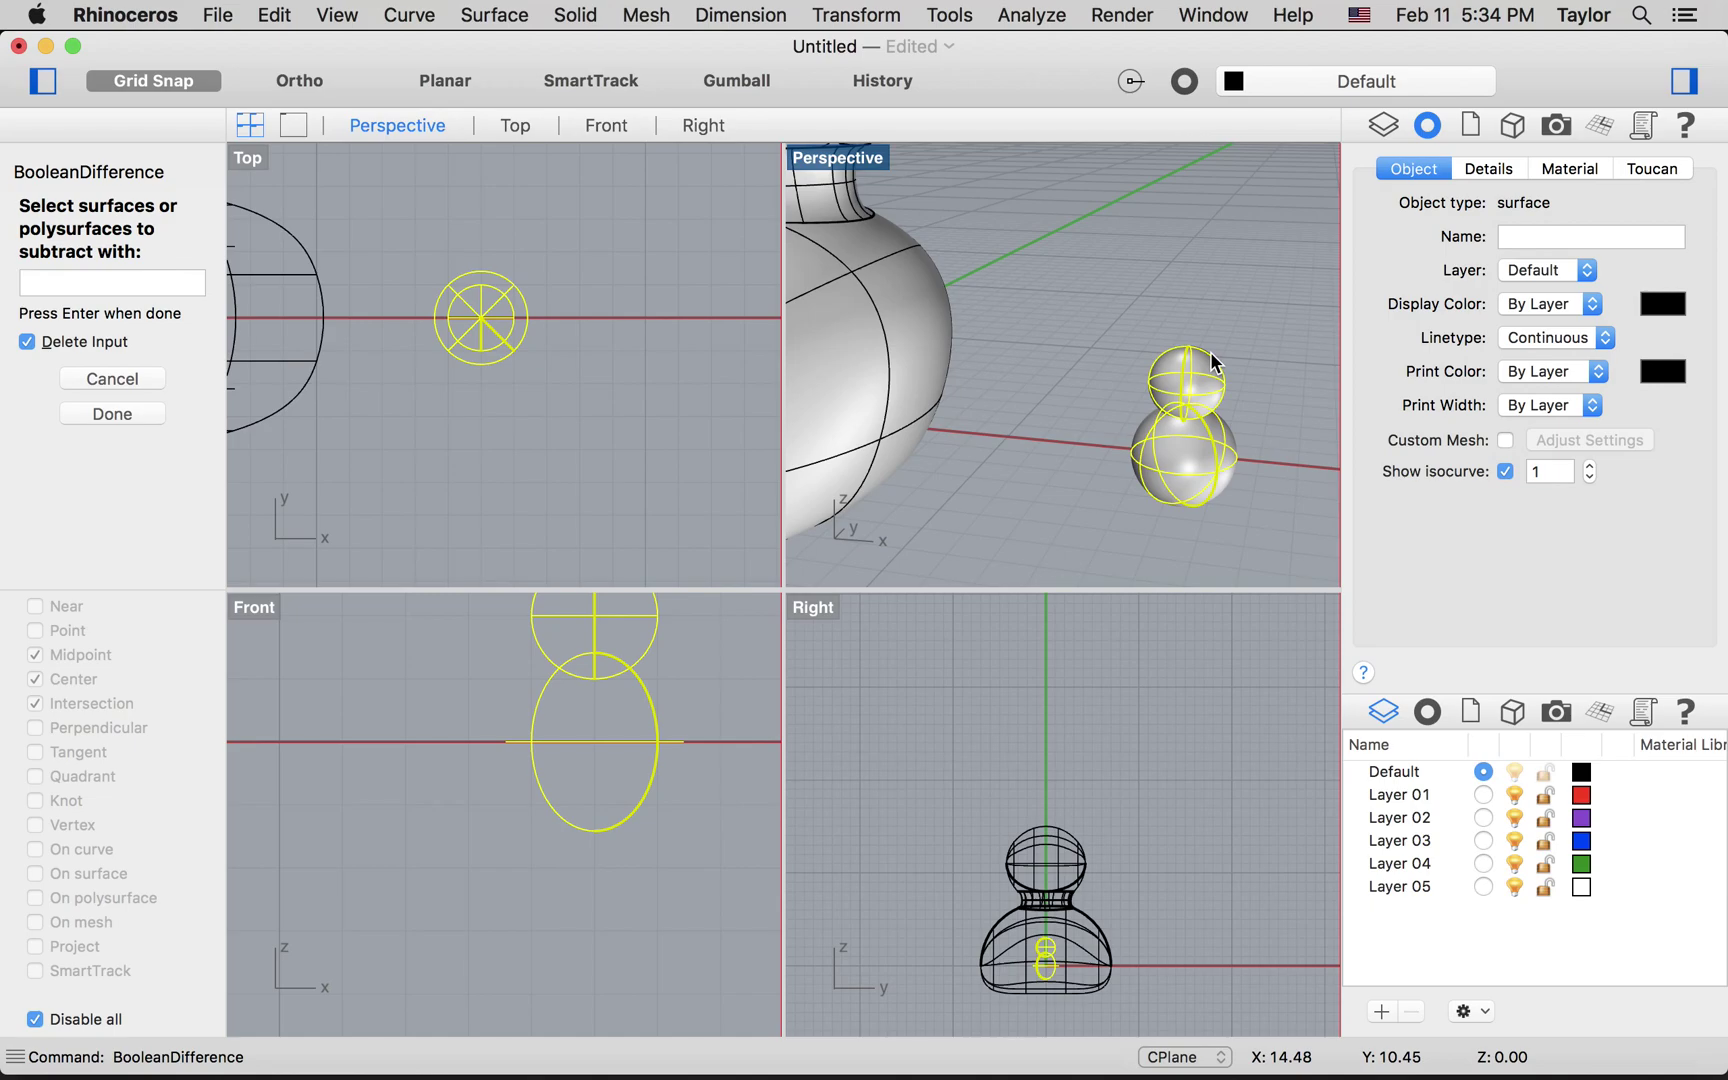
pyautogui.press('Return')
pyautogui.moveTo(1197, 369); pyautogui.dragTo(1168, 465, button='right')
pyautogui.scroll(-5, 1168, 432)
pyautogui.scroll(2, 1168, 466)
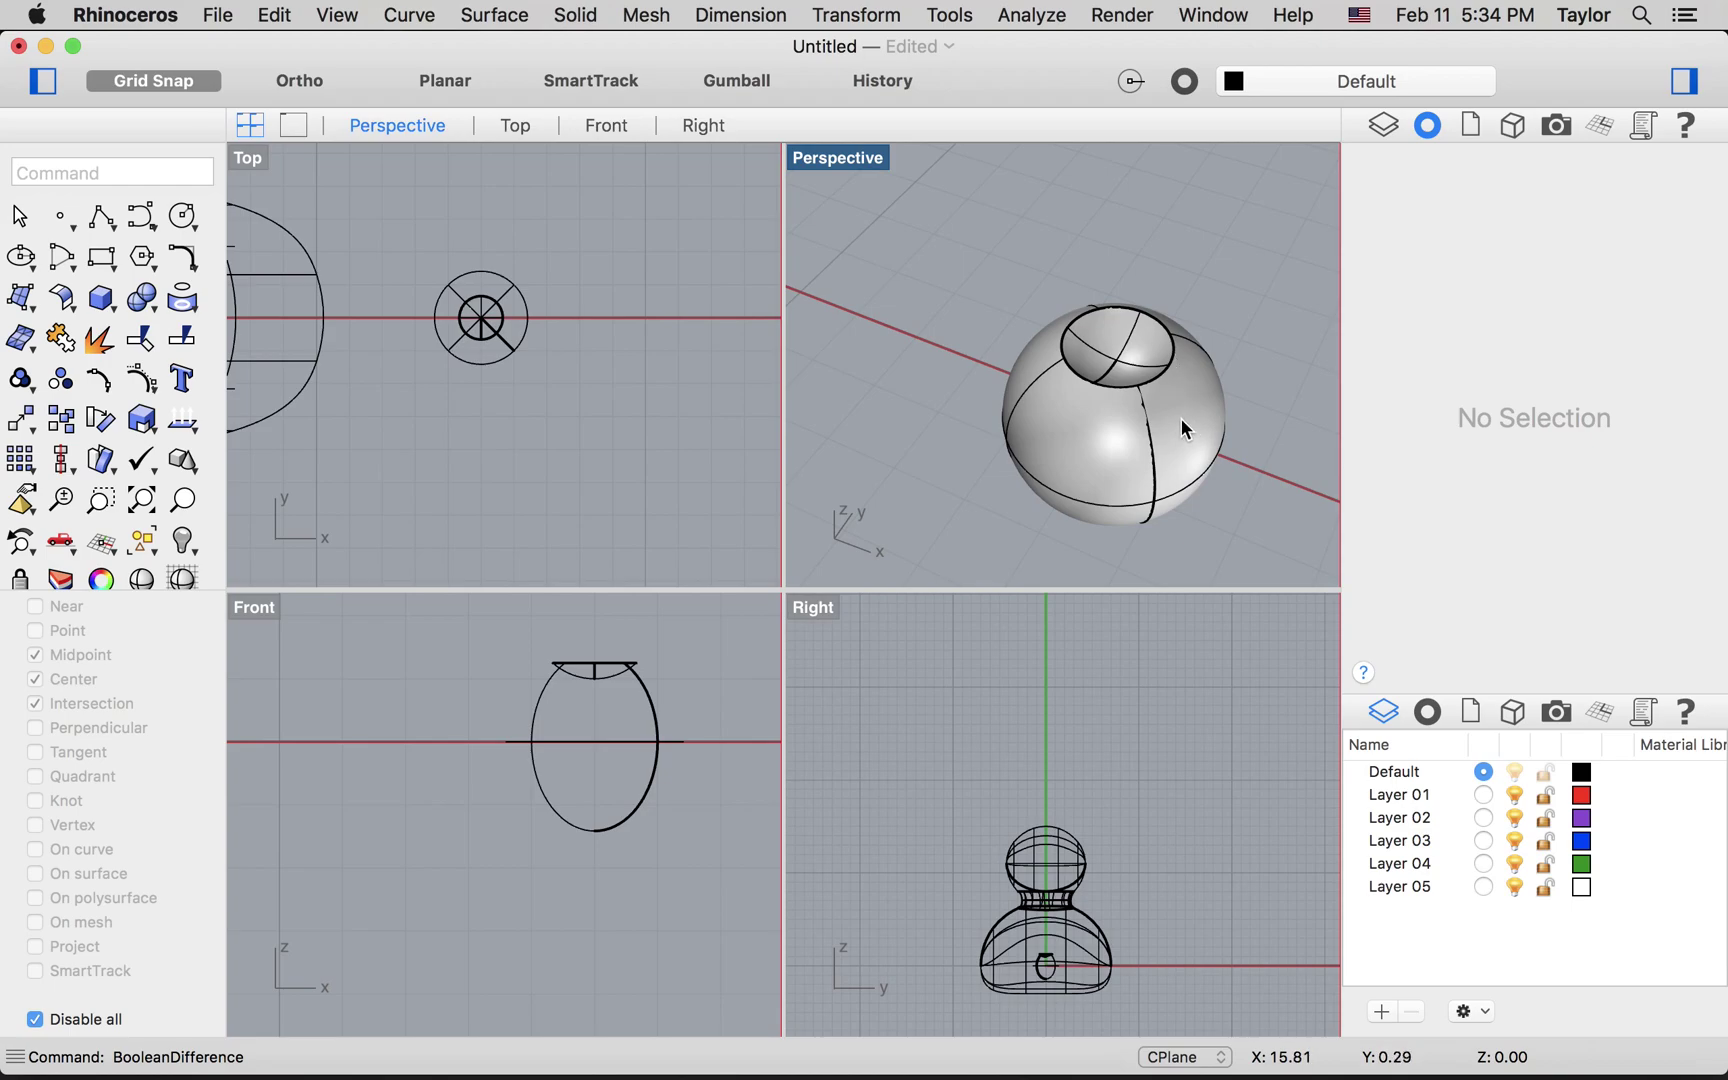
# Select the hollowed sphere in front of the duck as the eye
pyautogui.click(1118, 460)
pyautogui.click(967, 381)
pyautogui.click(515, 347)
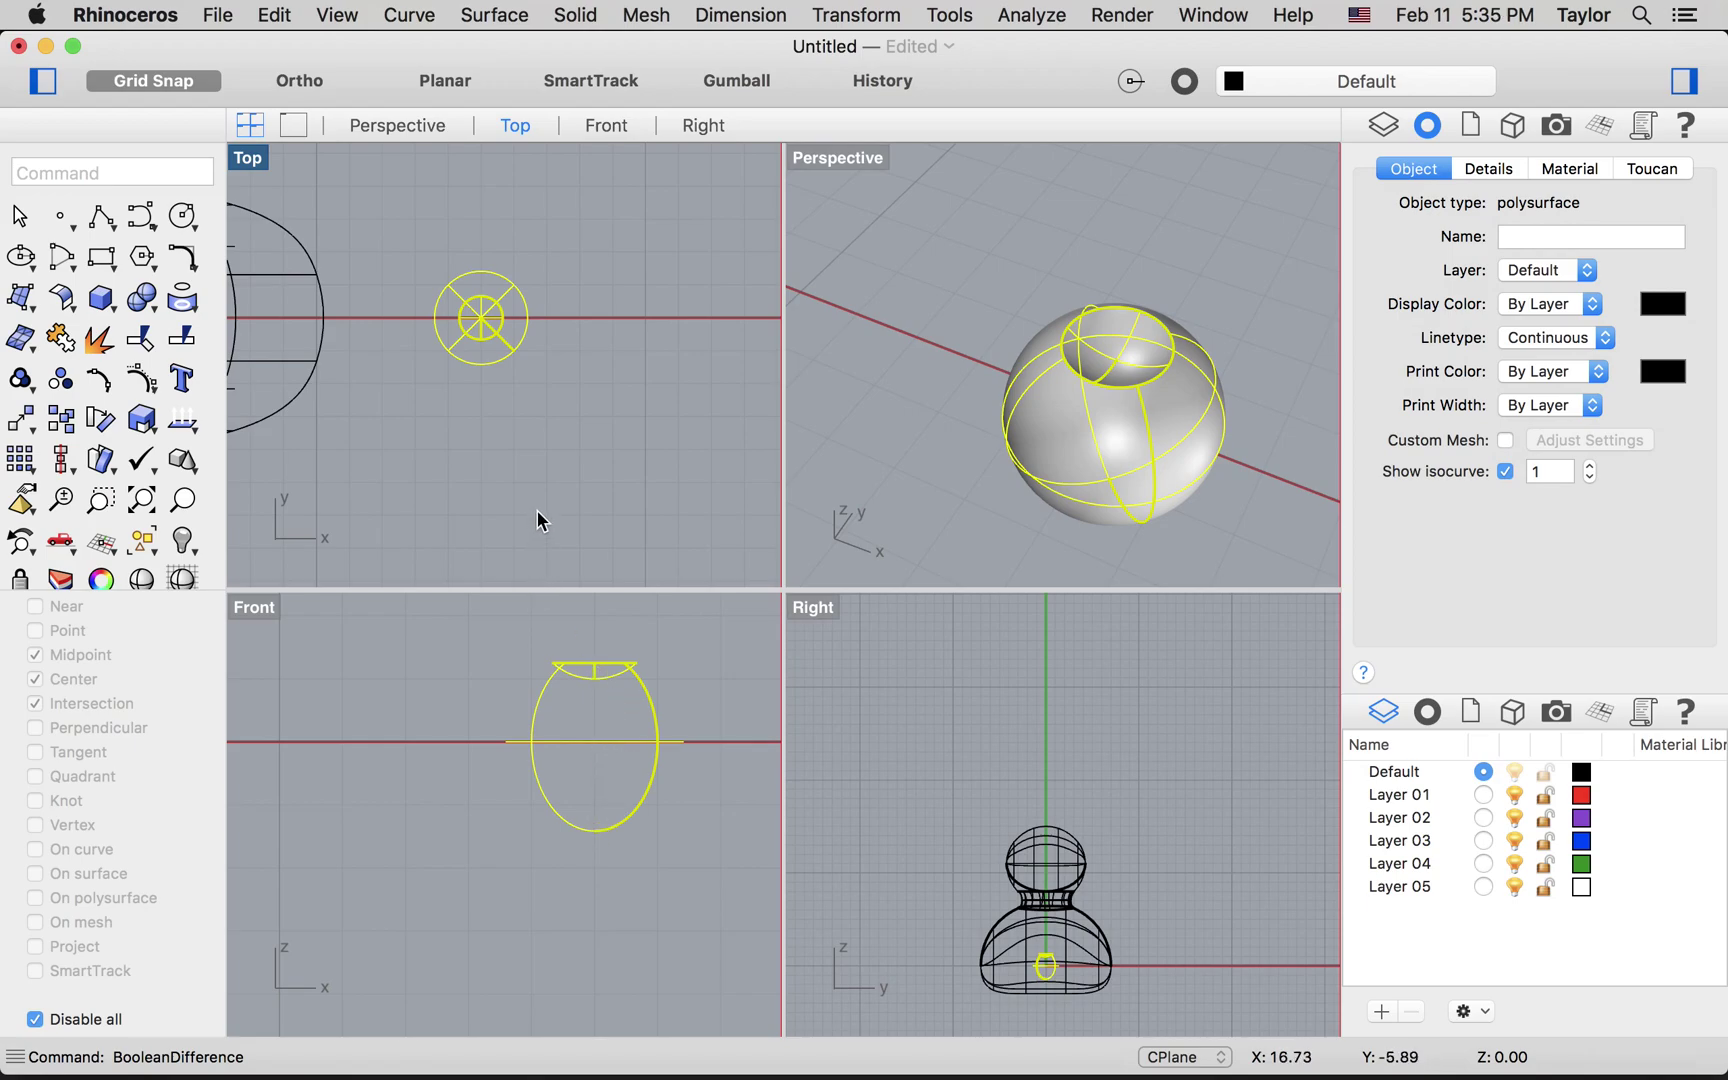
pyautogui.write('OrientOnSrf')
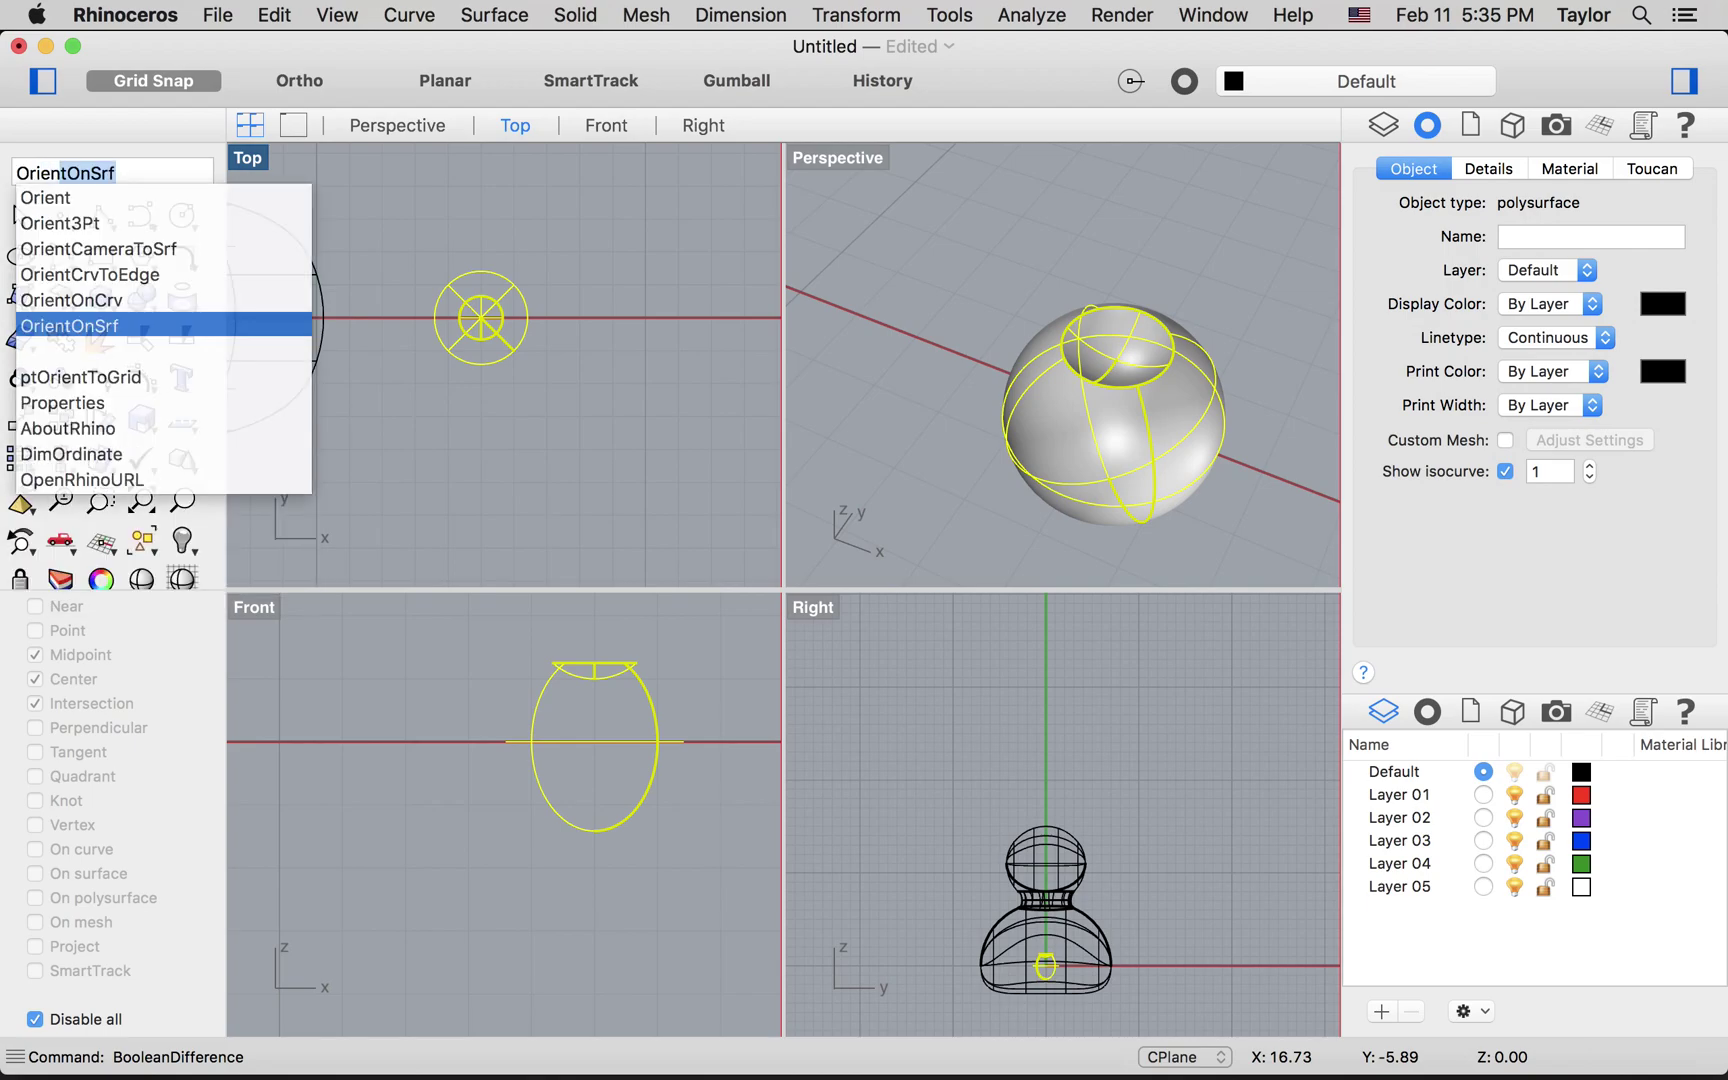
pyautogui.press('Return')
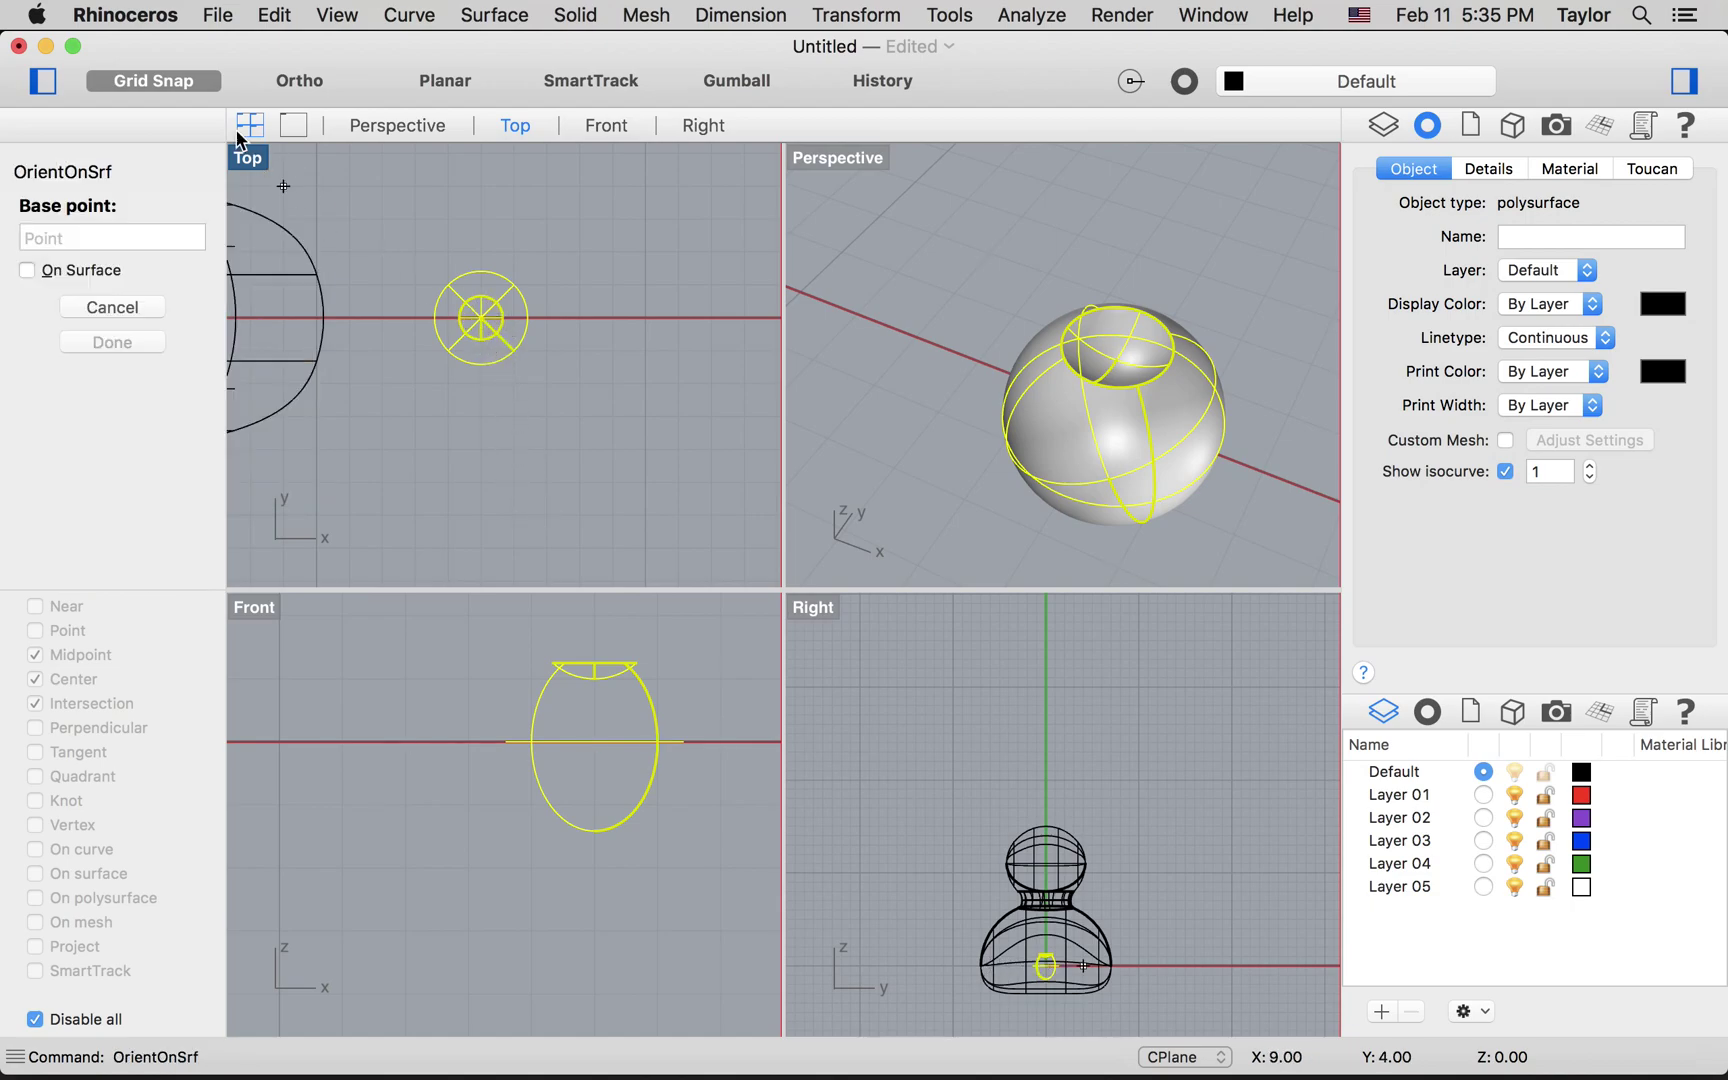
pyautogui.click(191, 90)
pyautogui.click(481, 318)
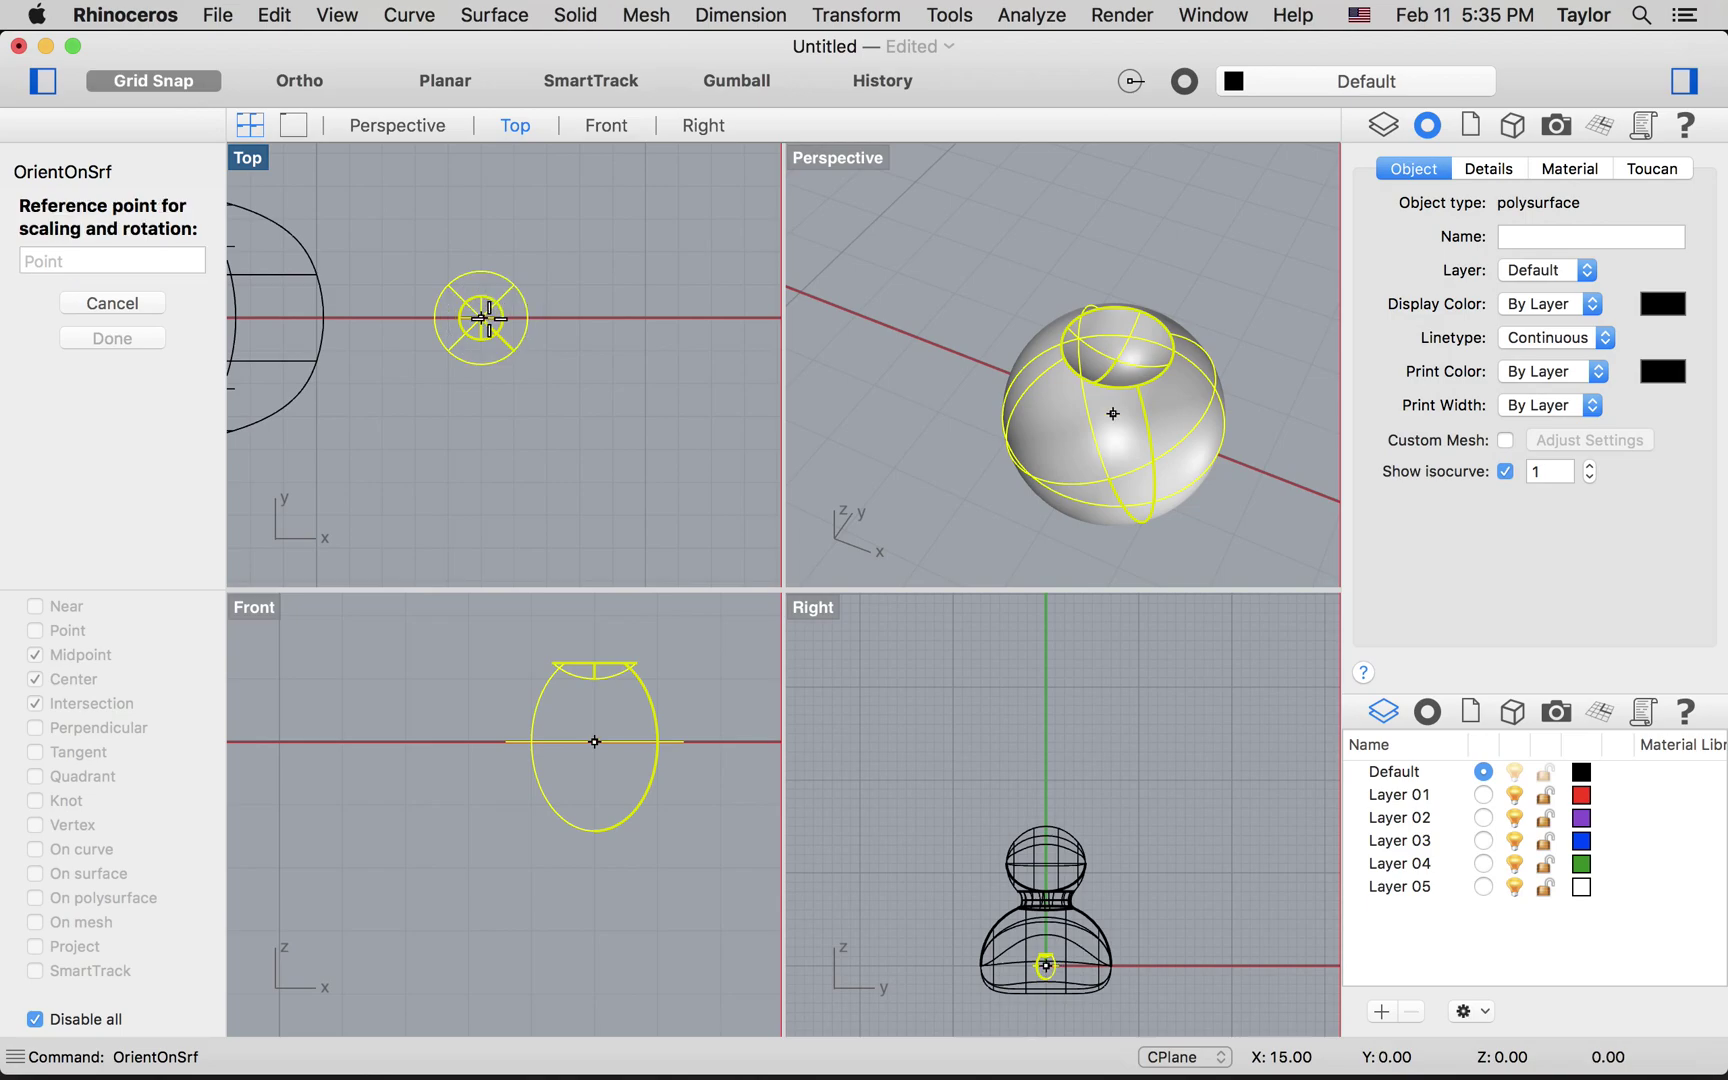
pyautogui.click(610, 317)
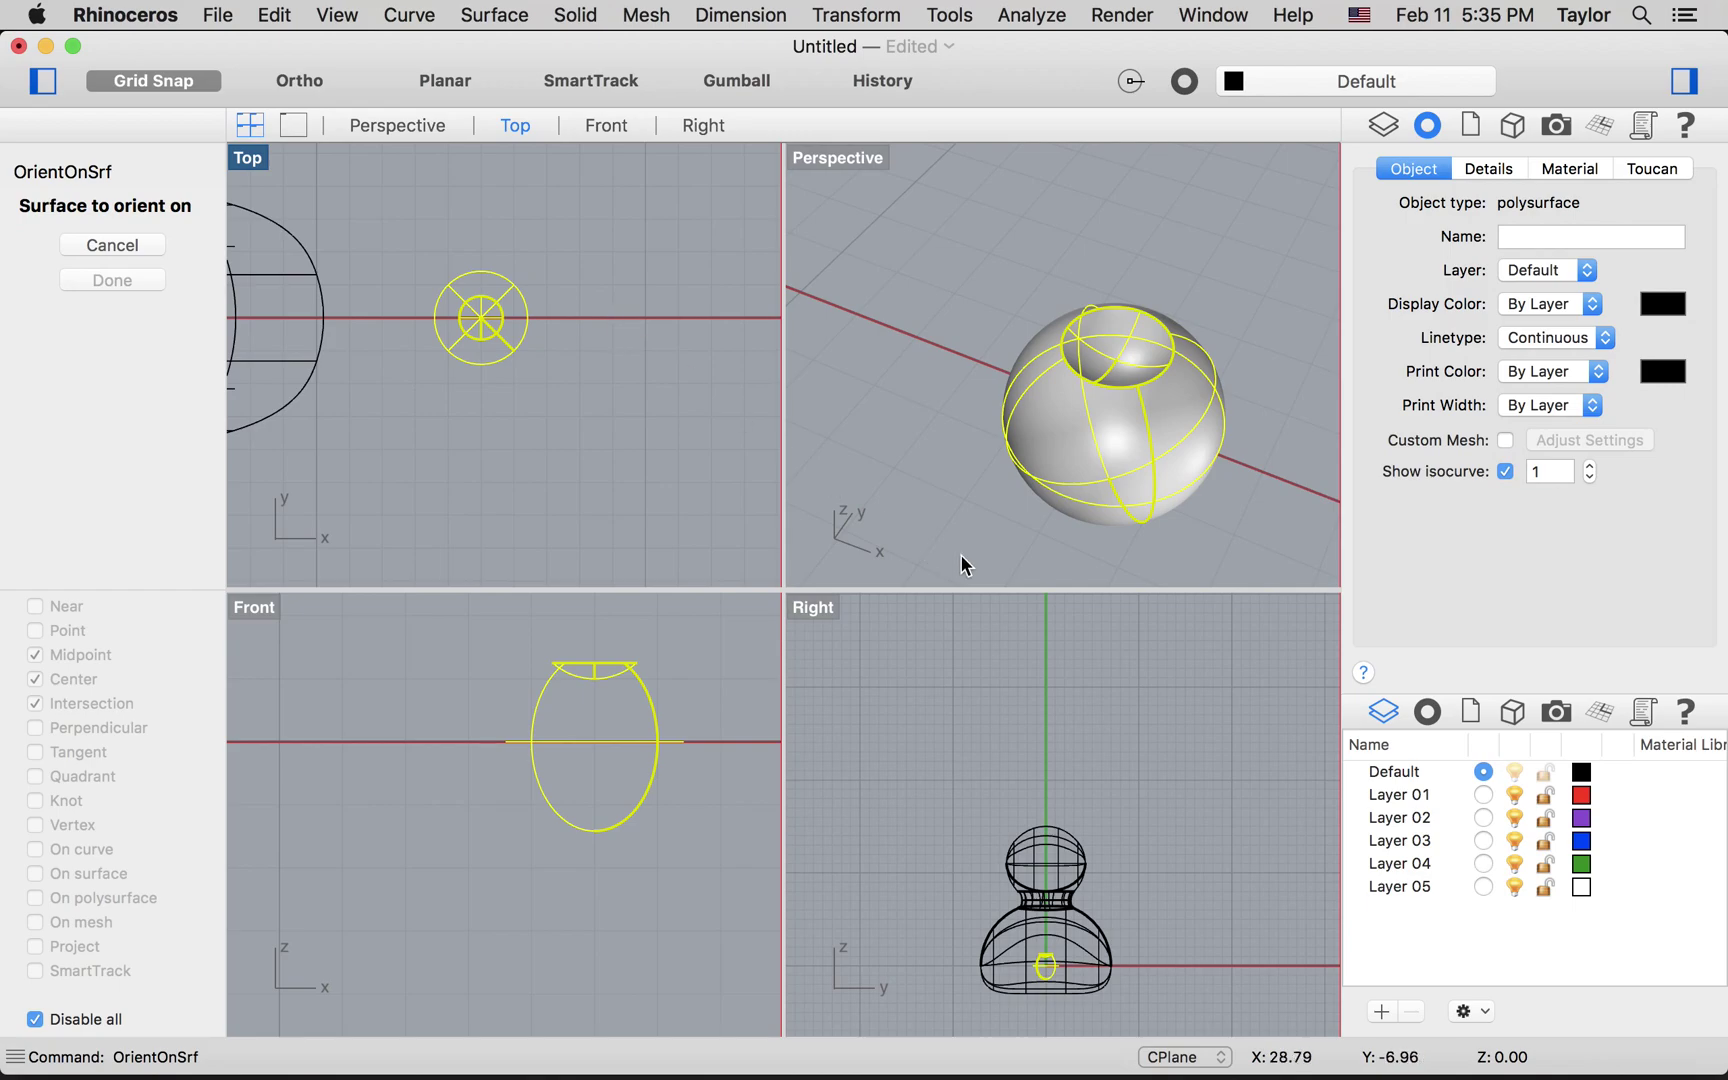
pyautogui.scroll(-5, 1112, 377)
pyautogui.scroll(5, 1096, 372)
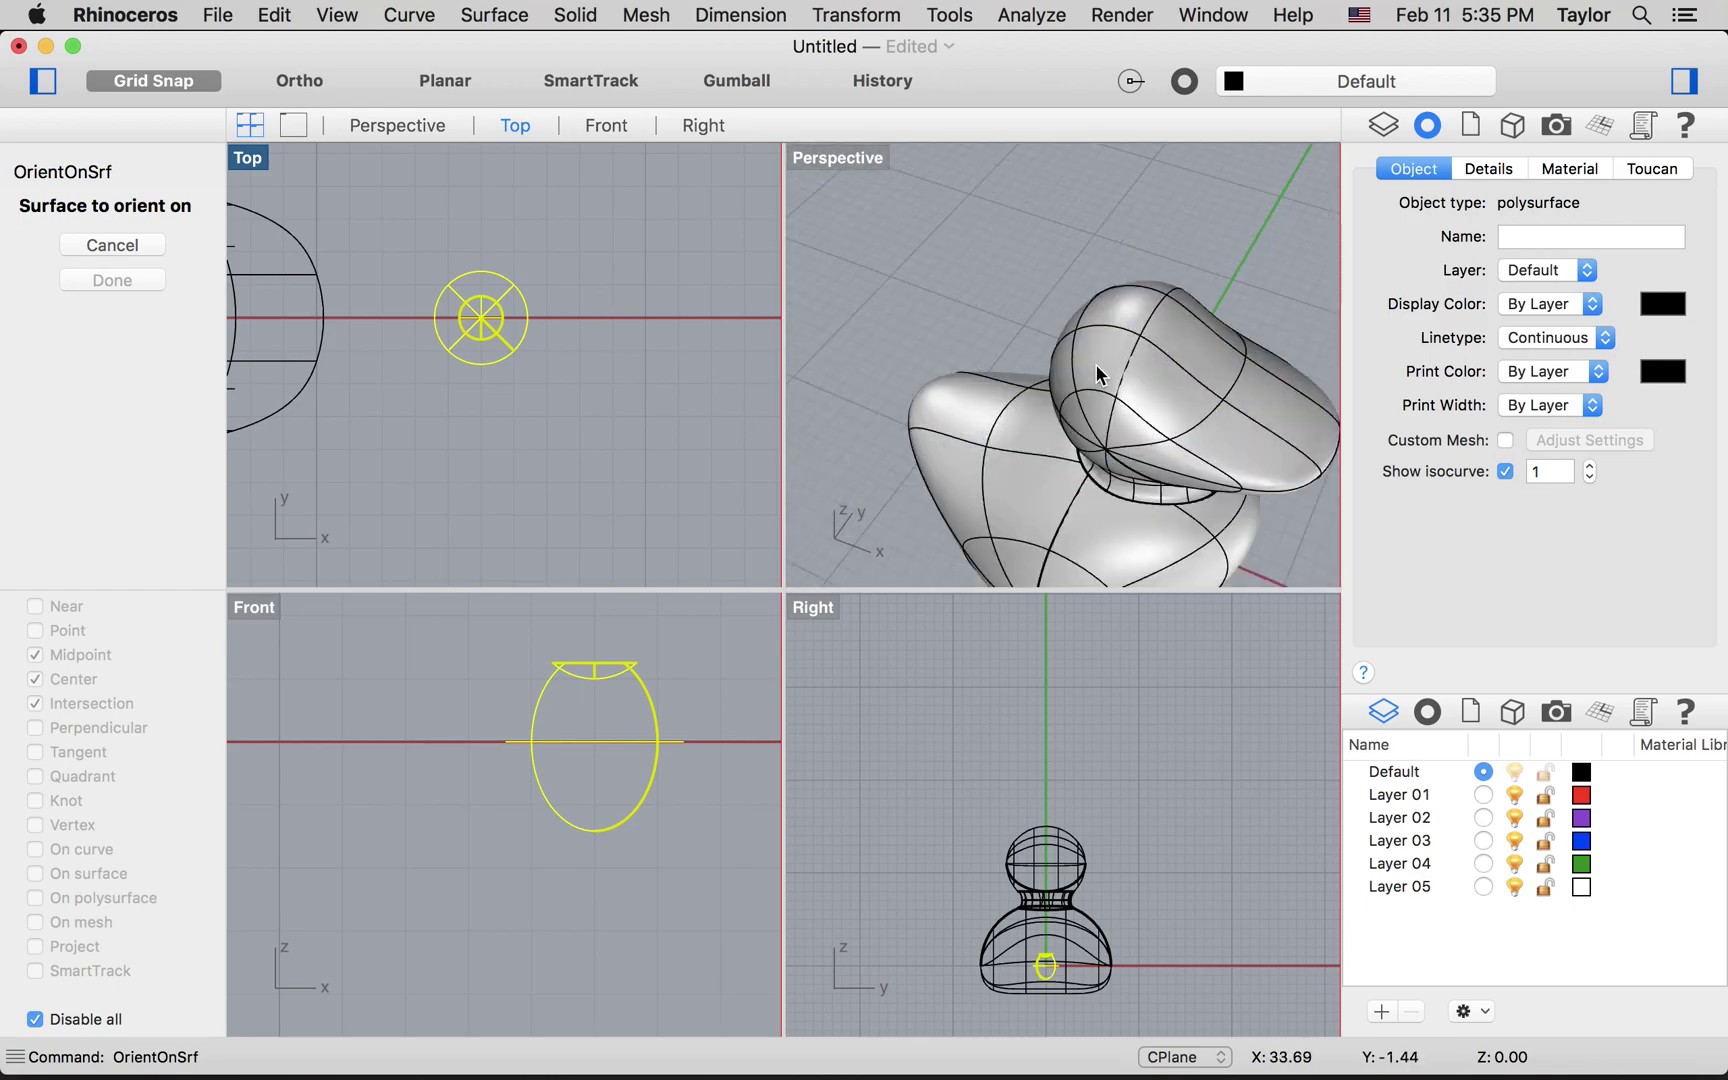
pyautogui.click(1096, 372)
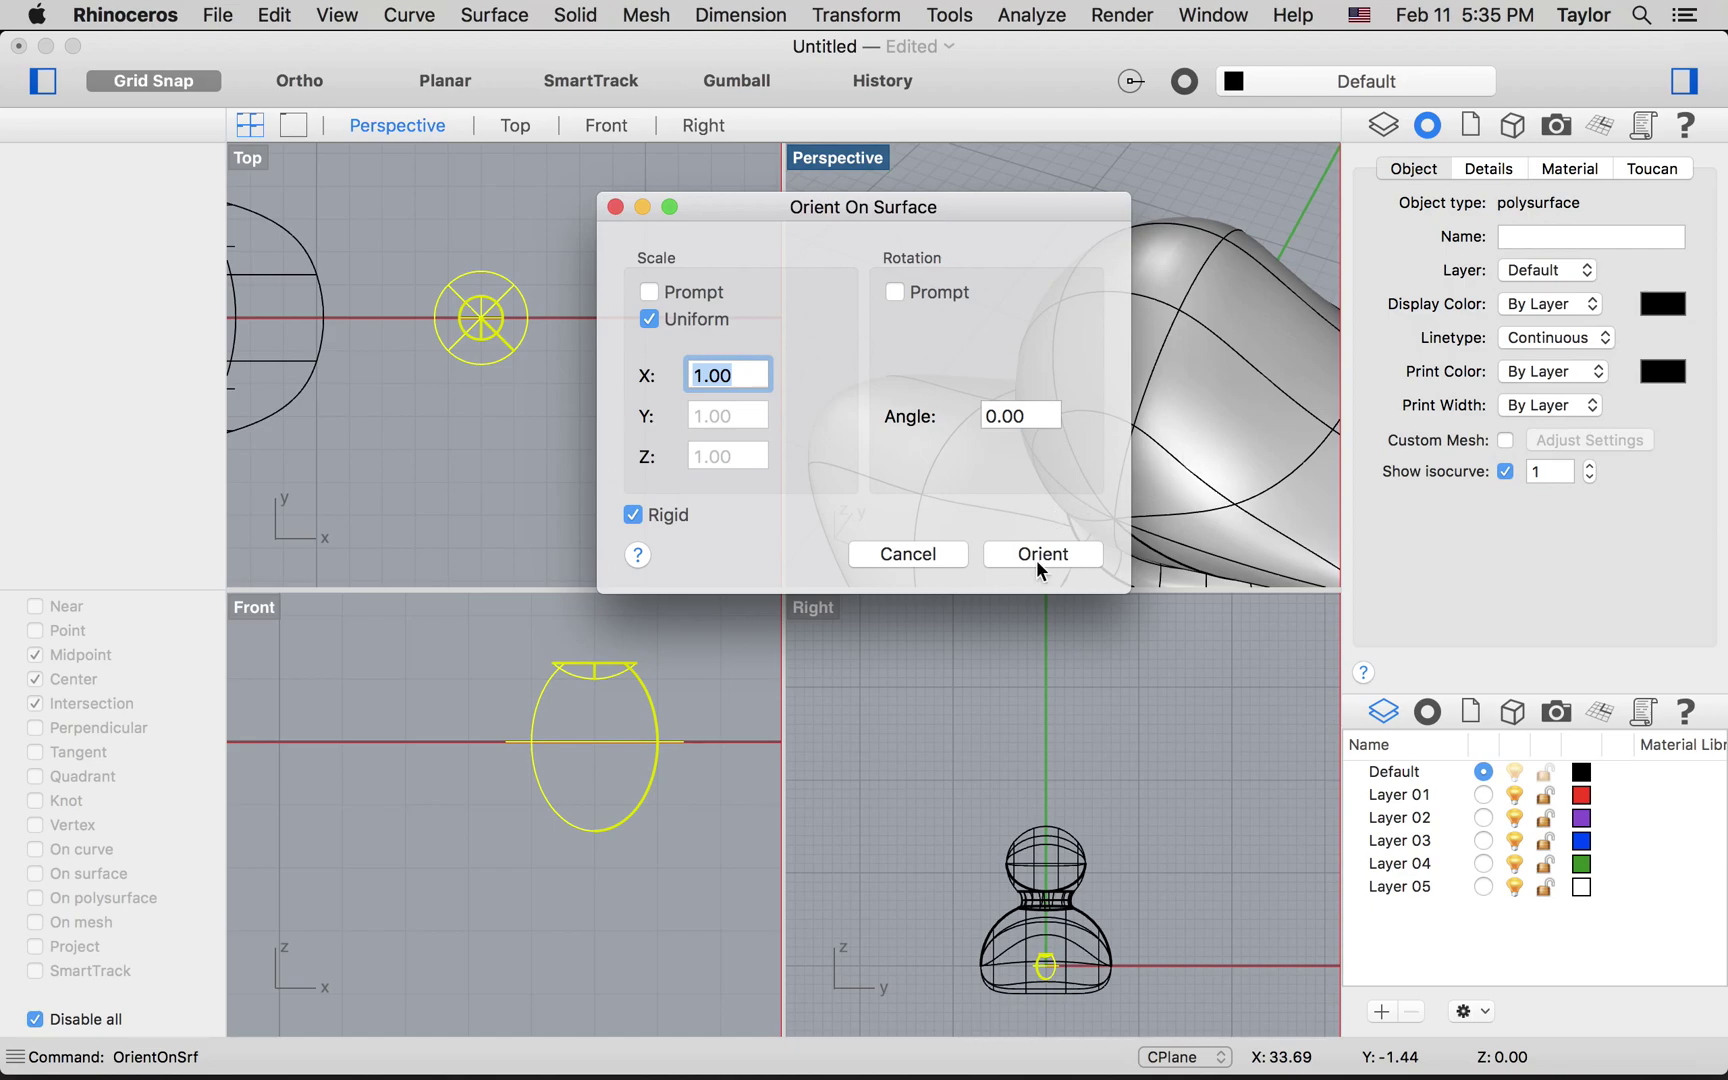
pyautogui.click(944, 551)
# Place the eye on the side of the duck's head with OrientOnSrf, using base point X 15, Y 0, scale 1.00, angle 0.00 and Rigid
pyautogui.scroll(4, 1120, 440)
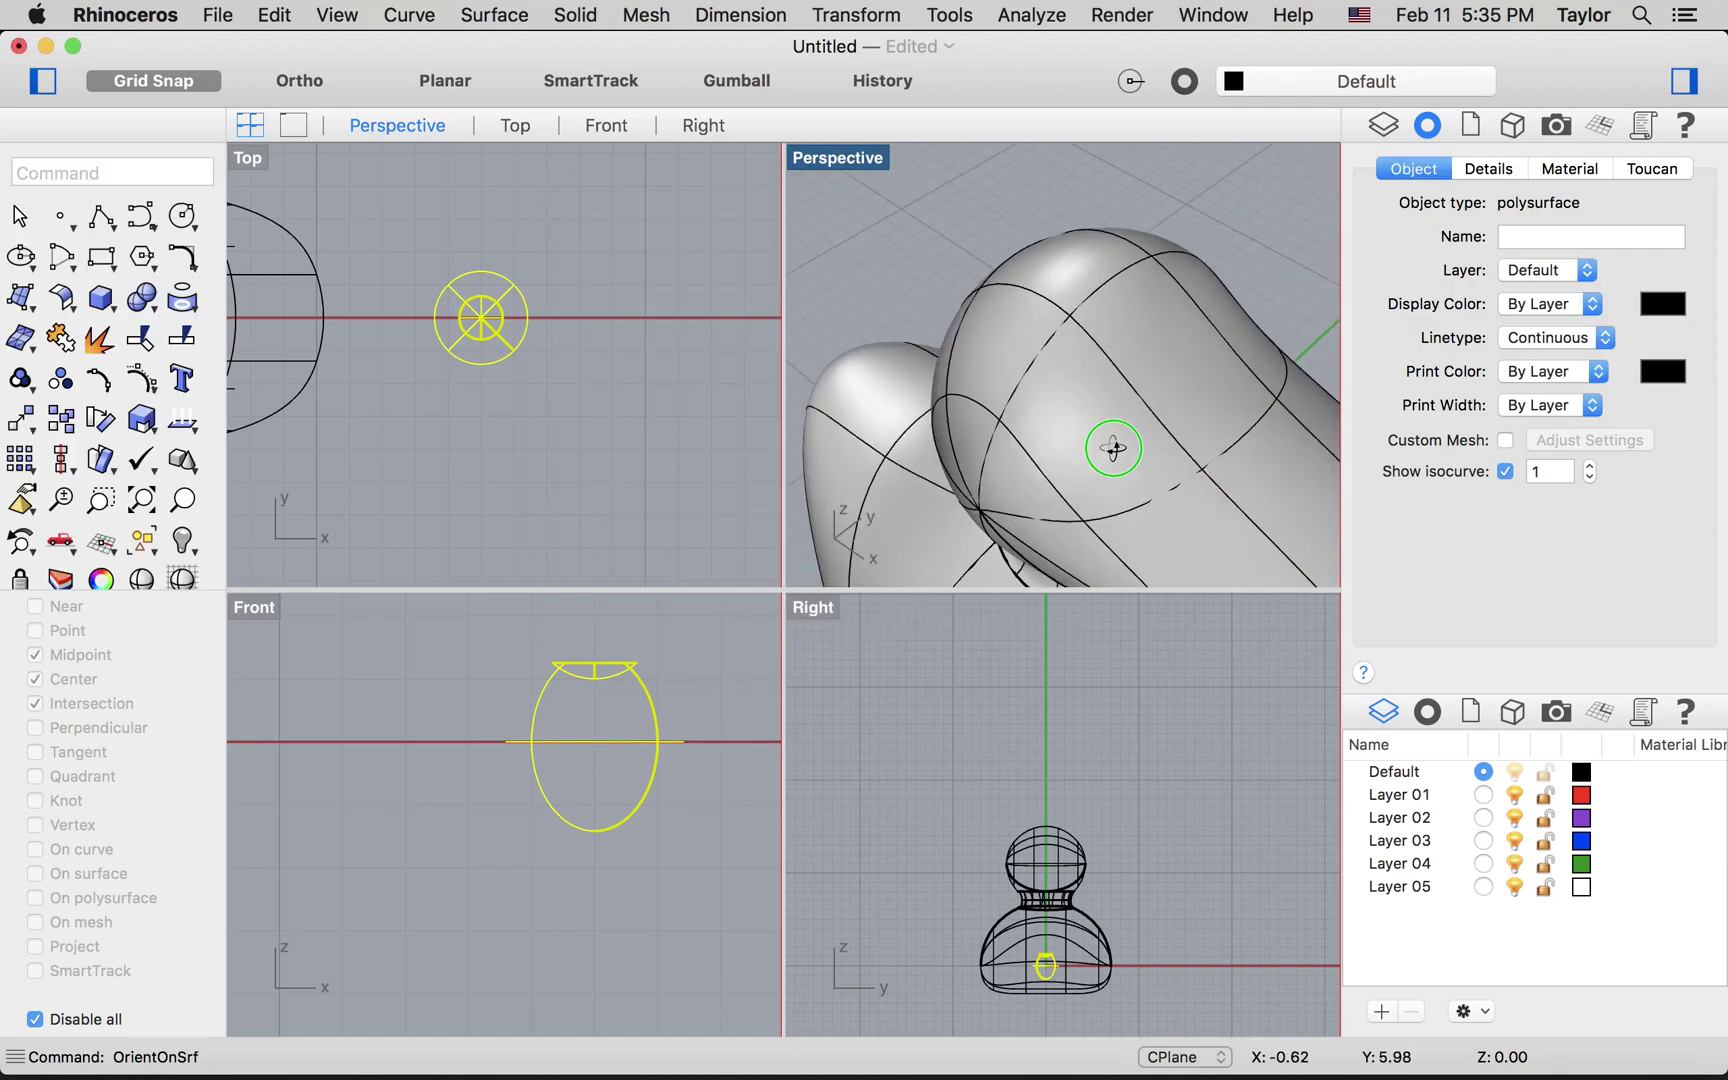
pyautogui.rightClick(587, 367)
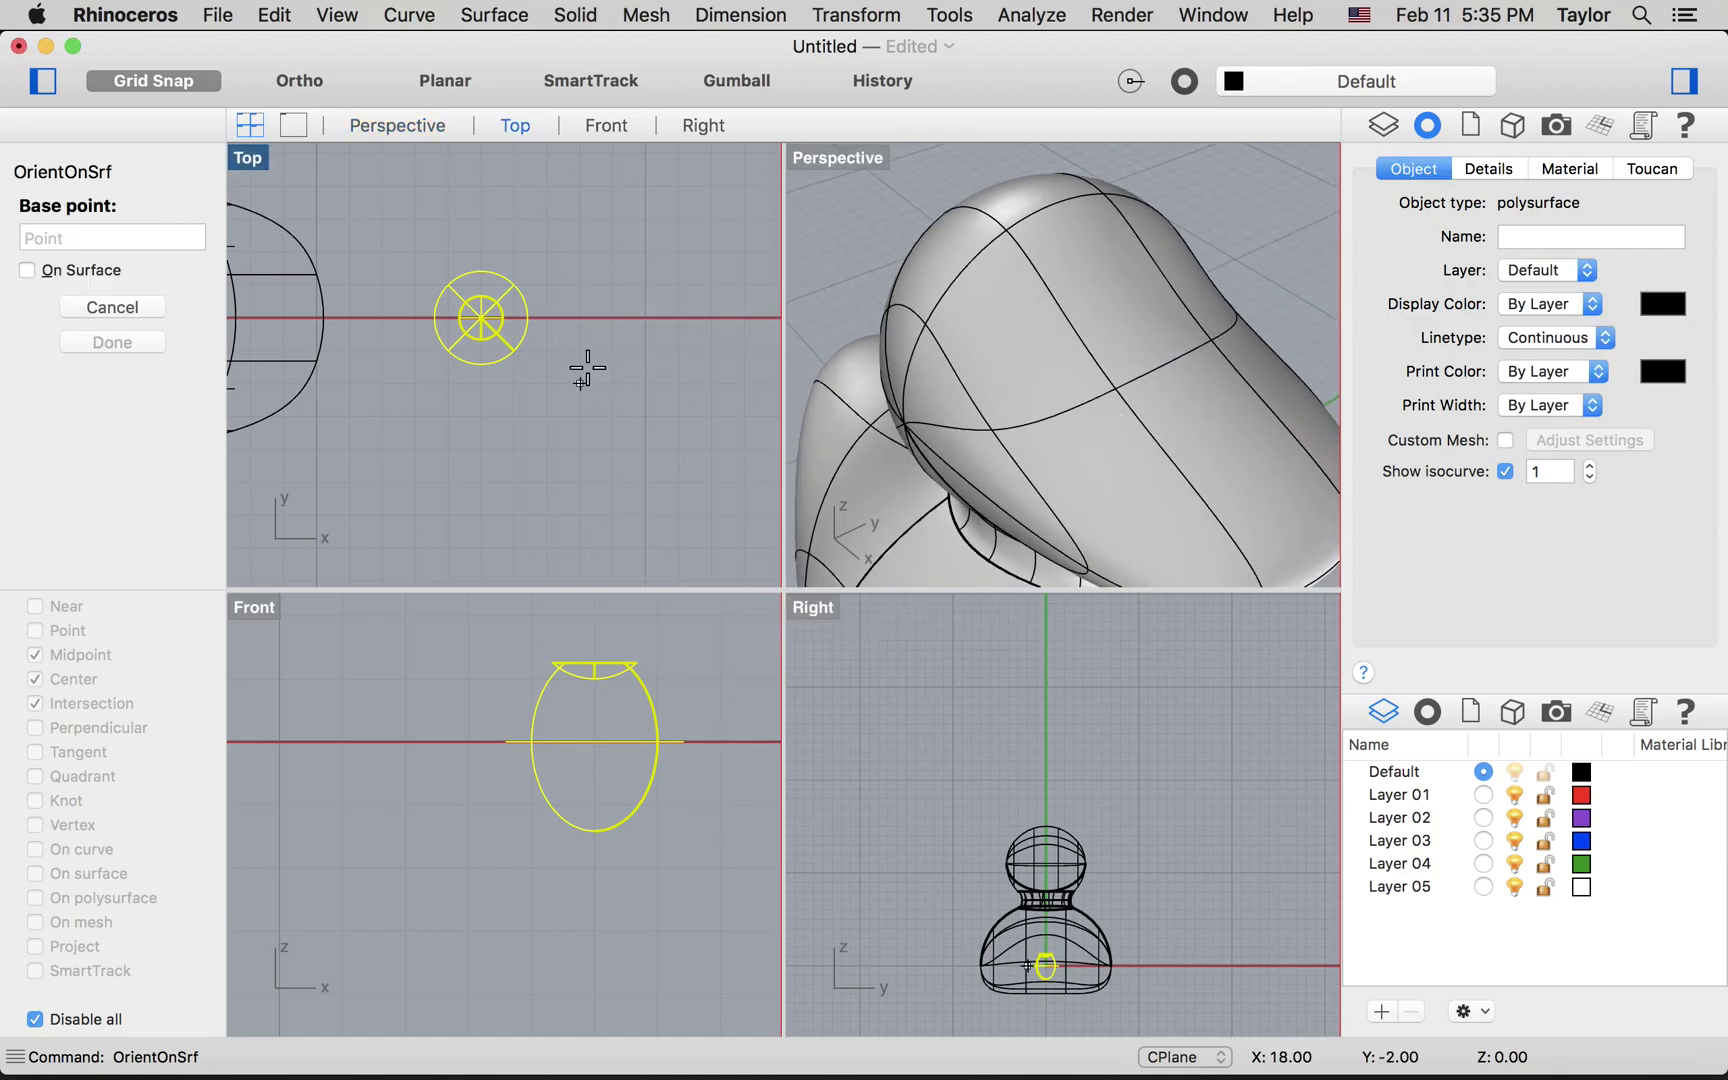
pyautogui.click(484, 318)
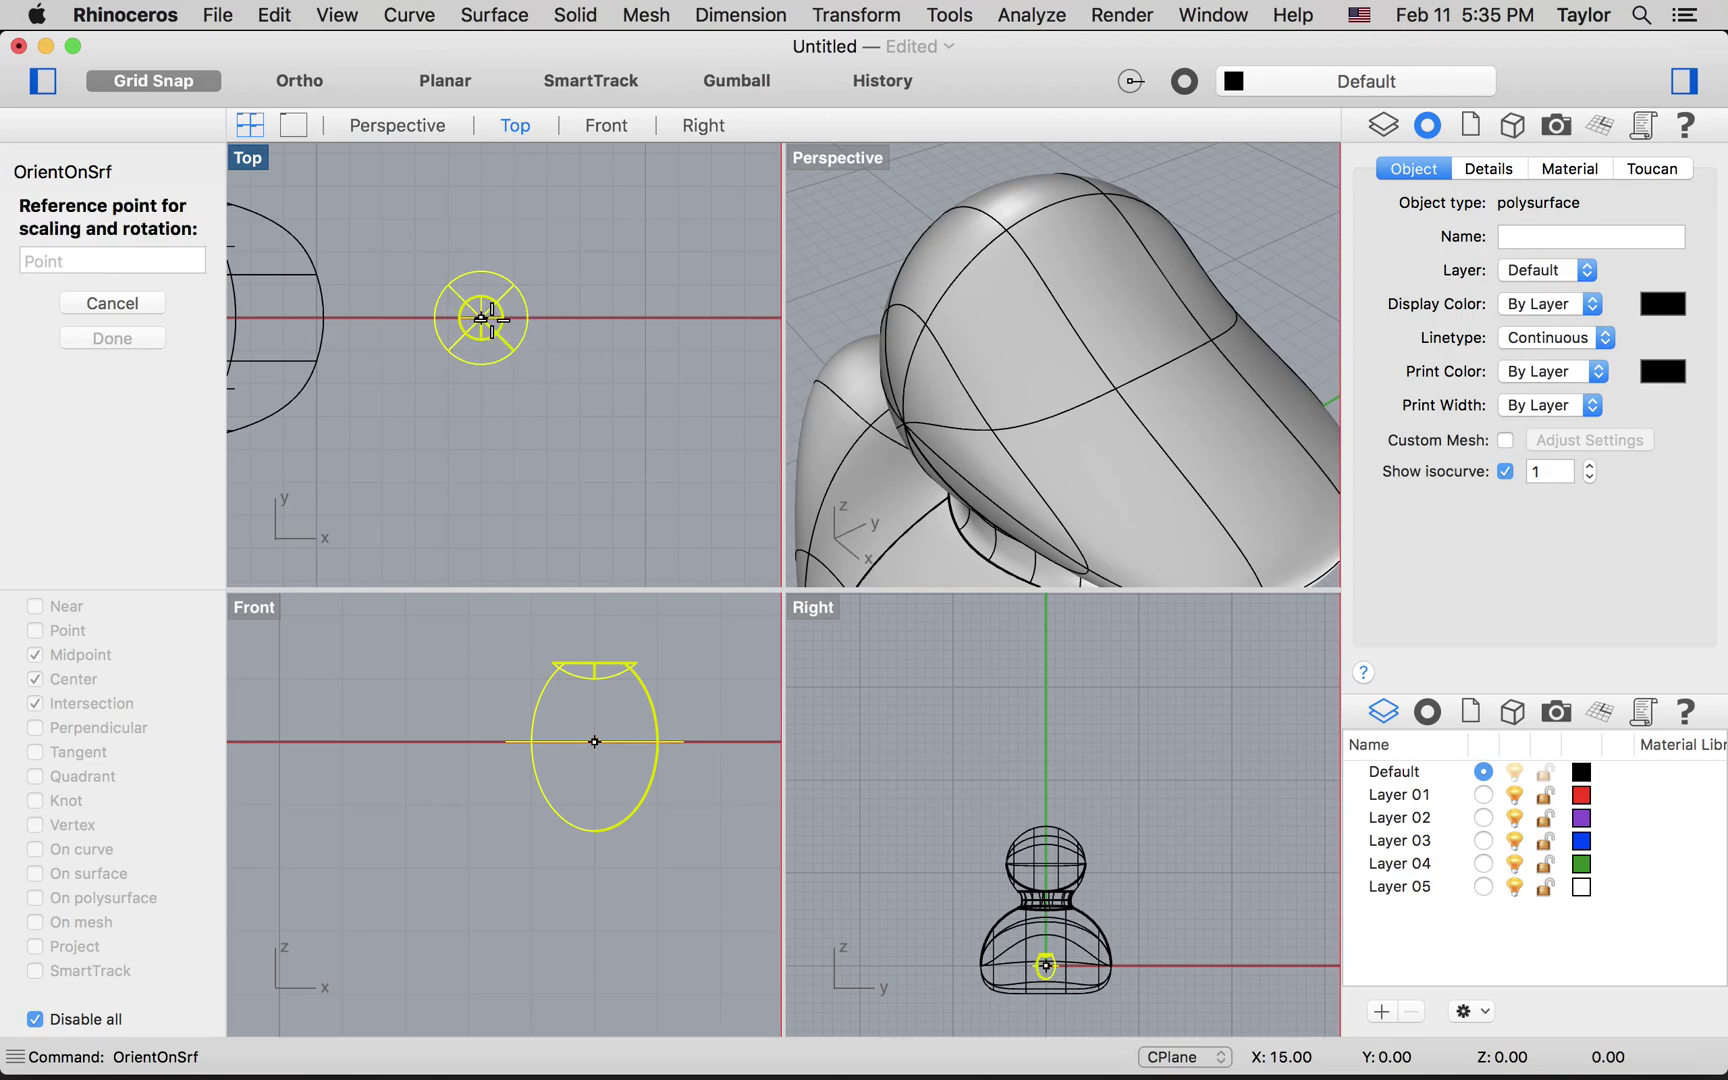
pyautogui.click(590, 326)
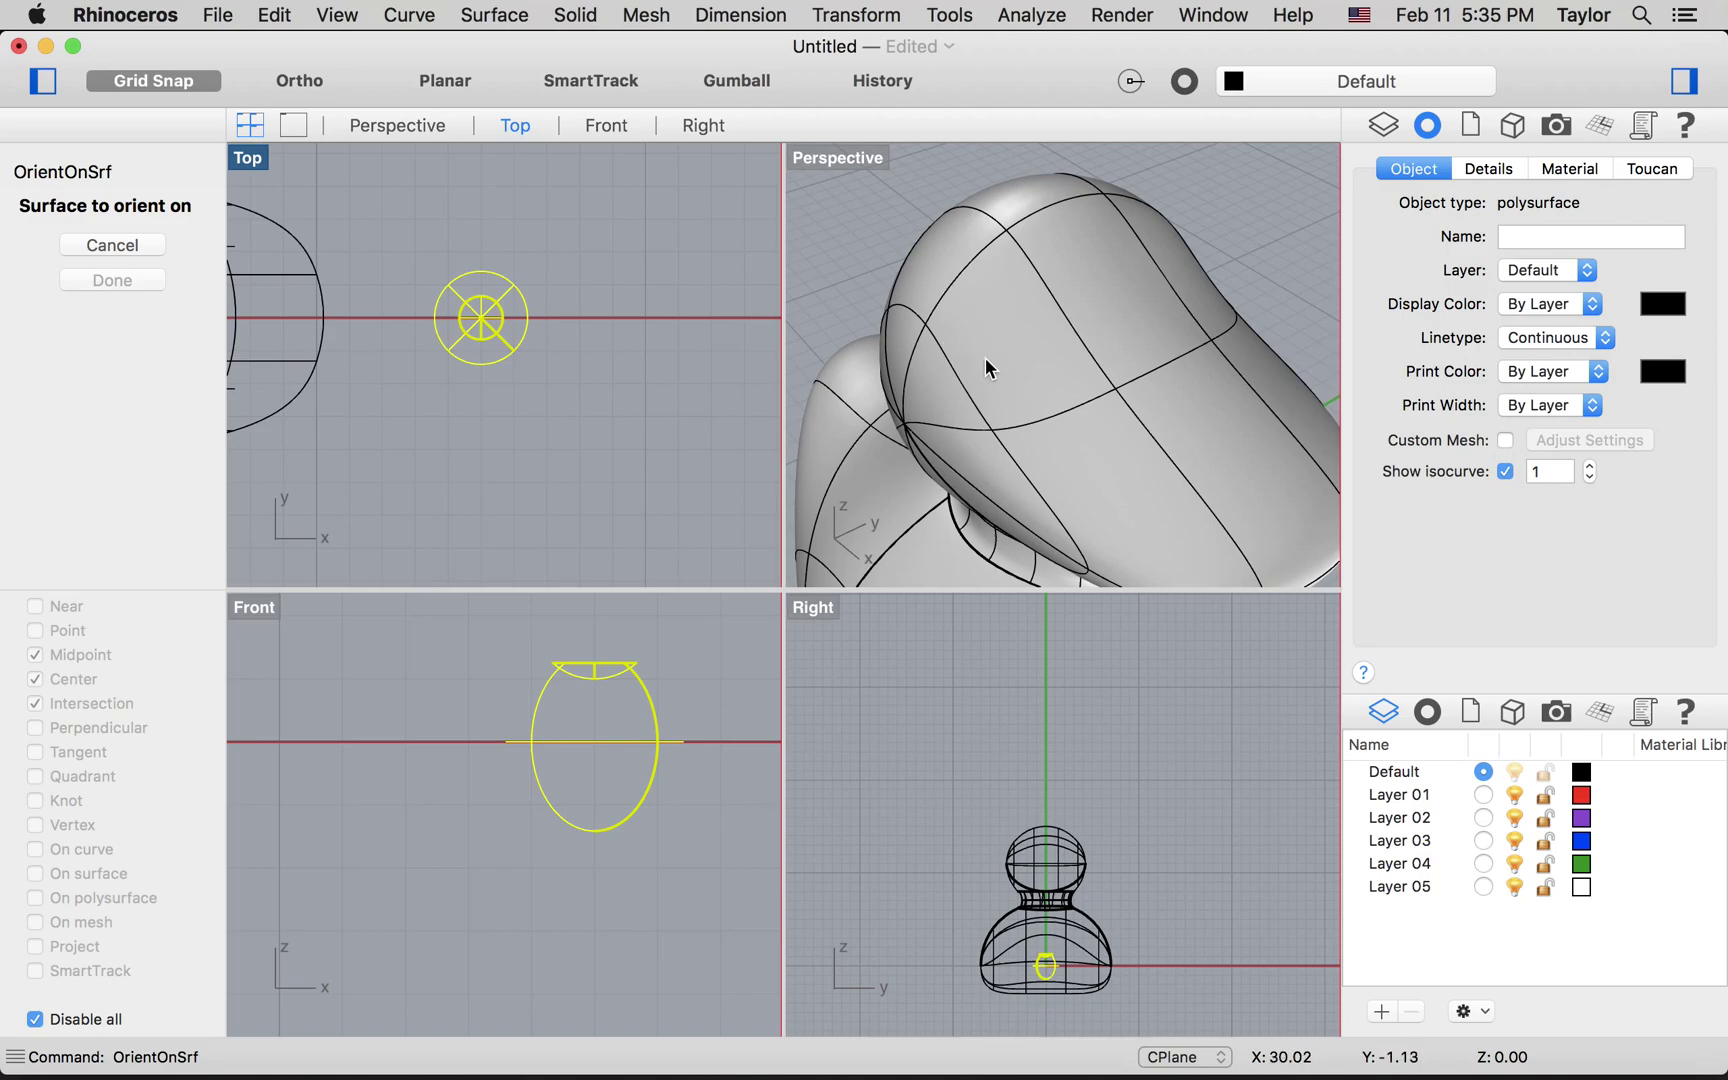
pyautogui.click(965, 382)
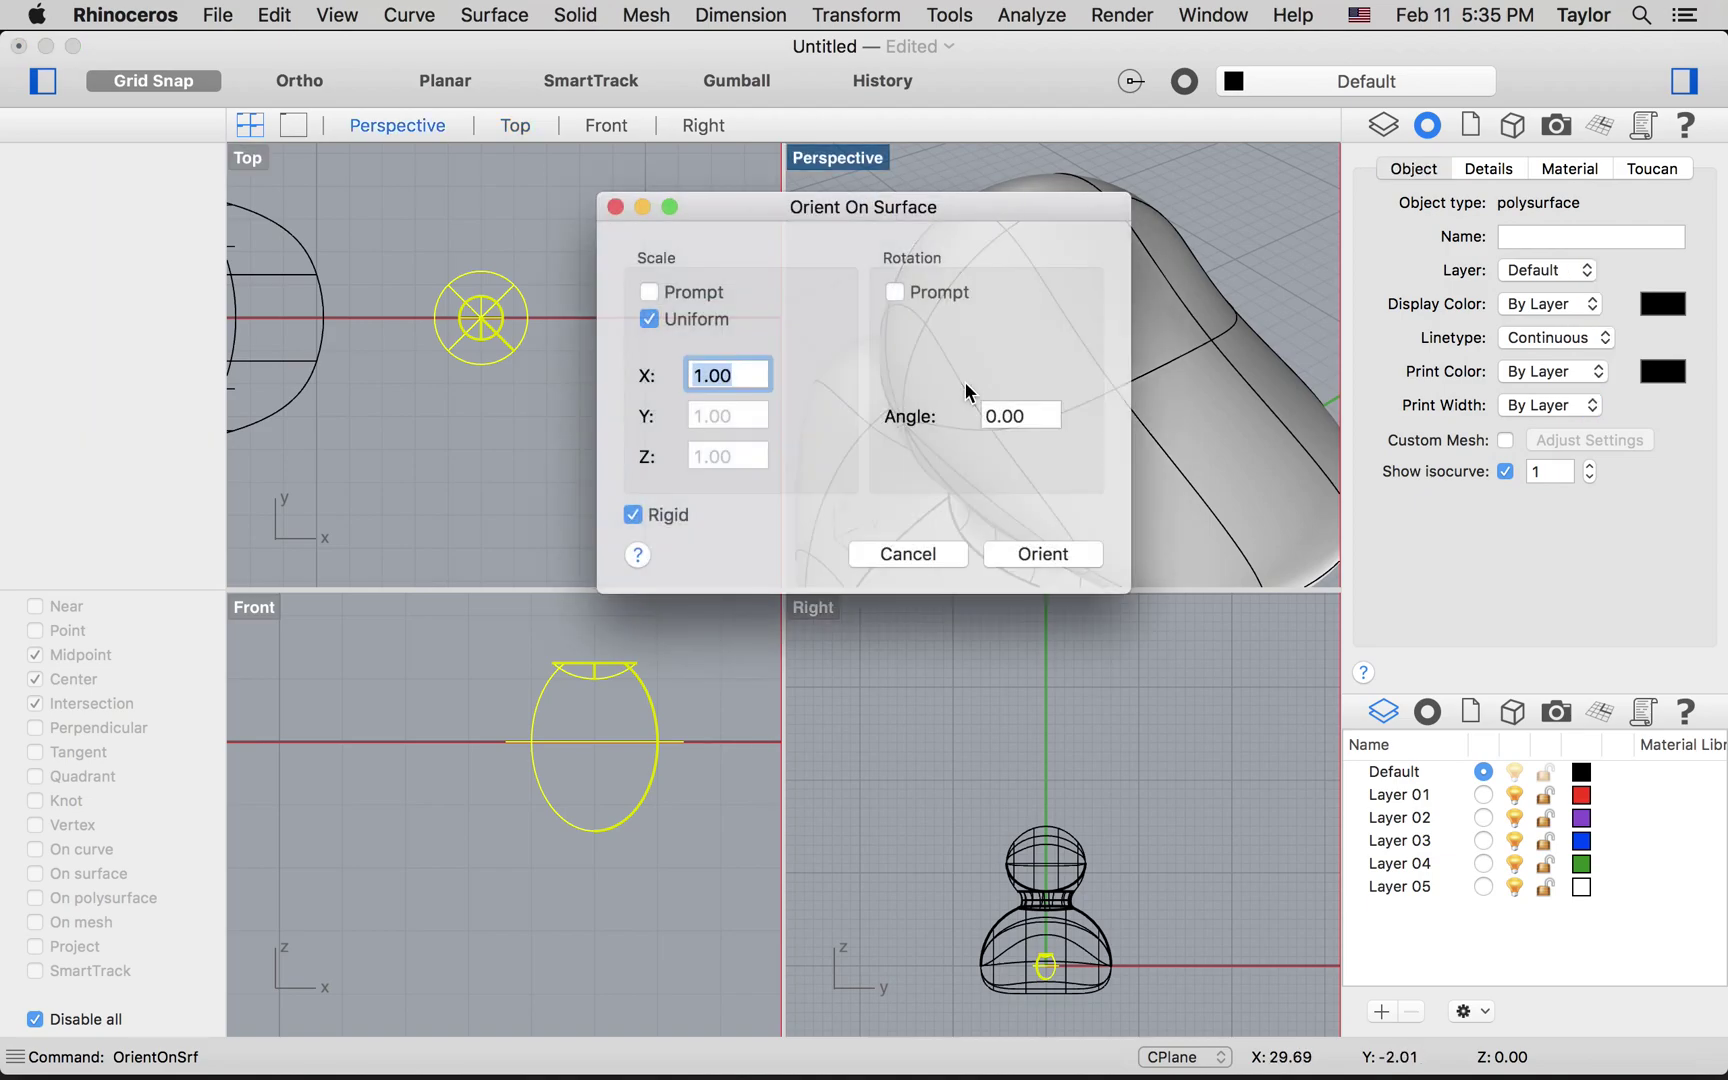
pyautogui.click(1066, 553)
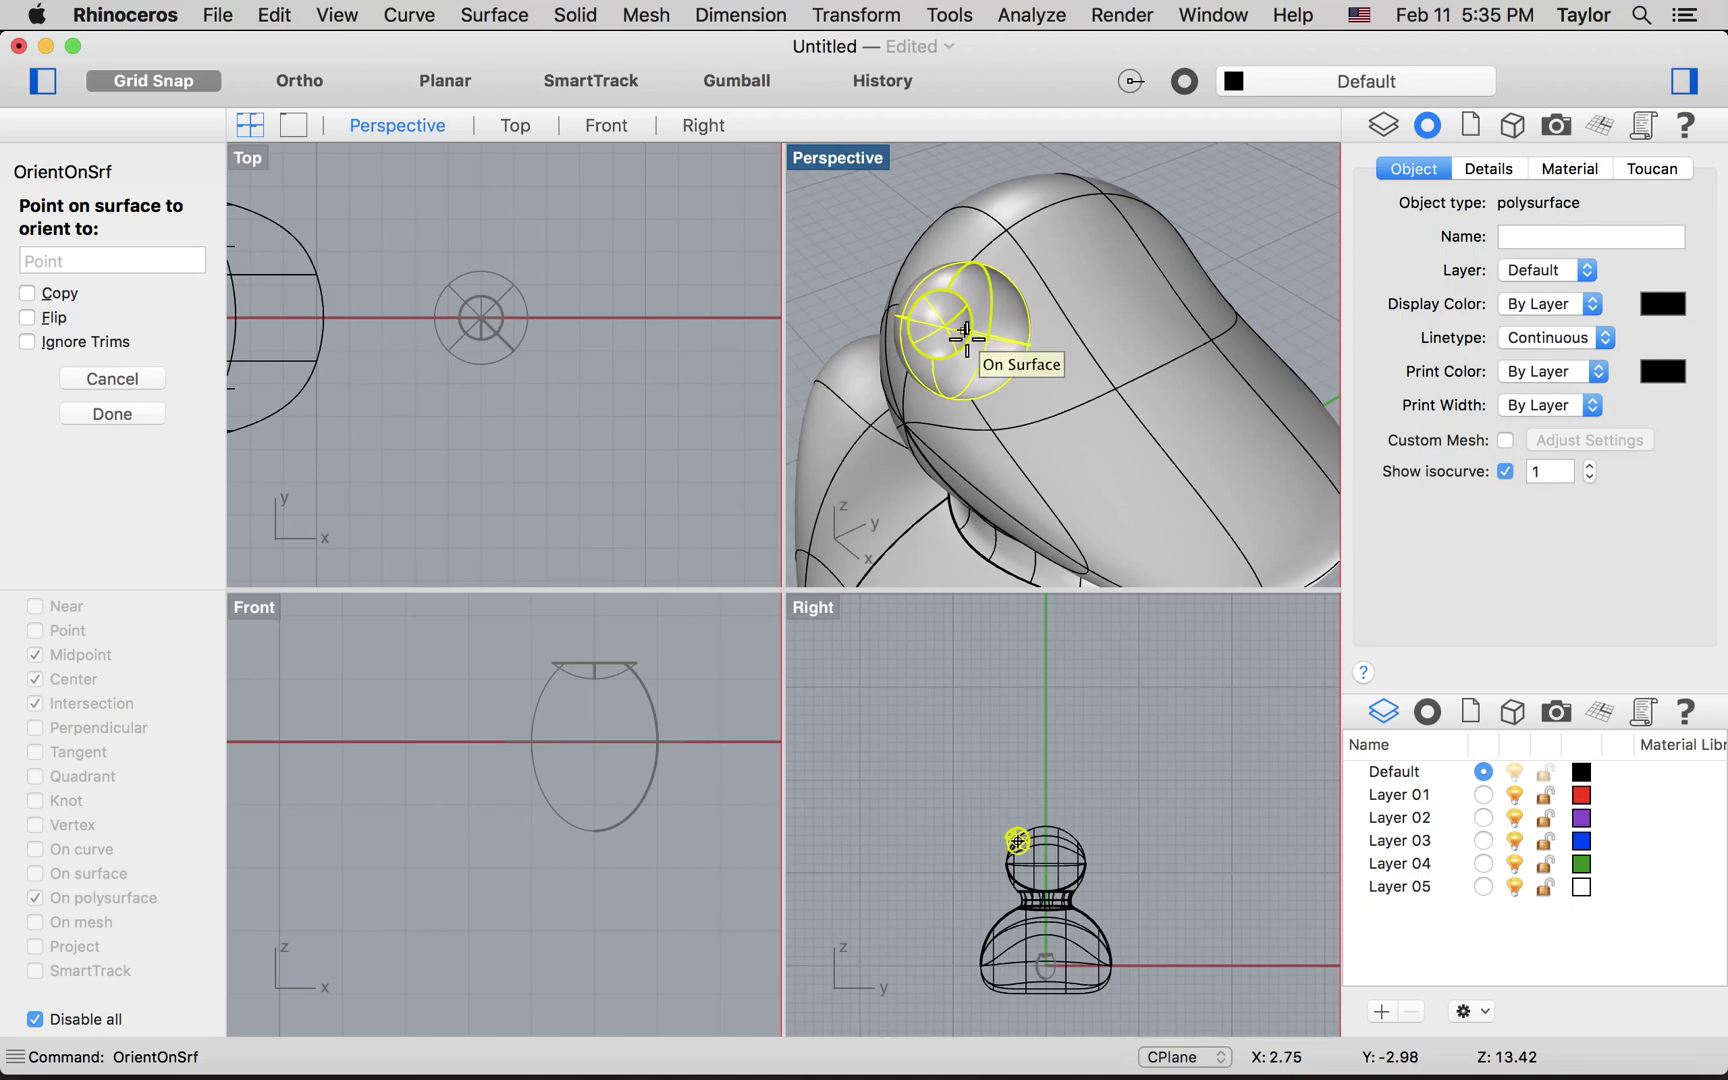
pyautogui.click(965, 333)
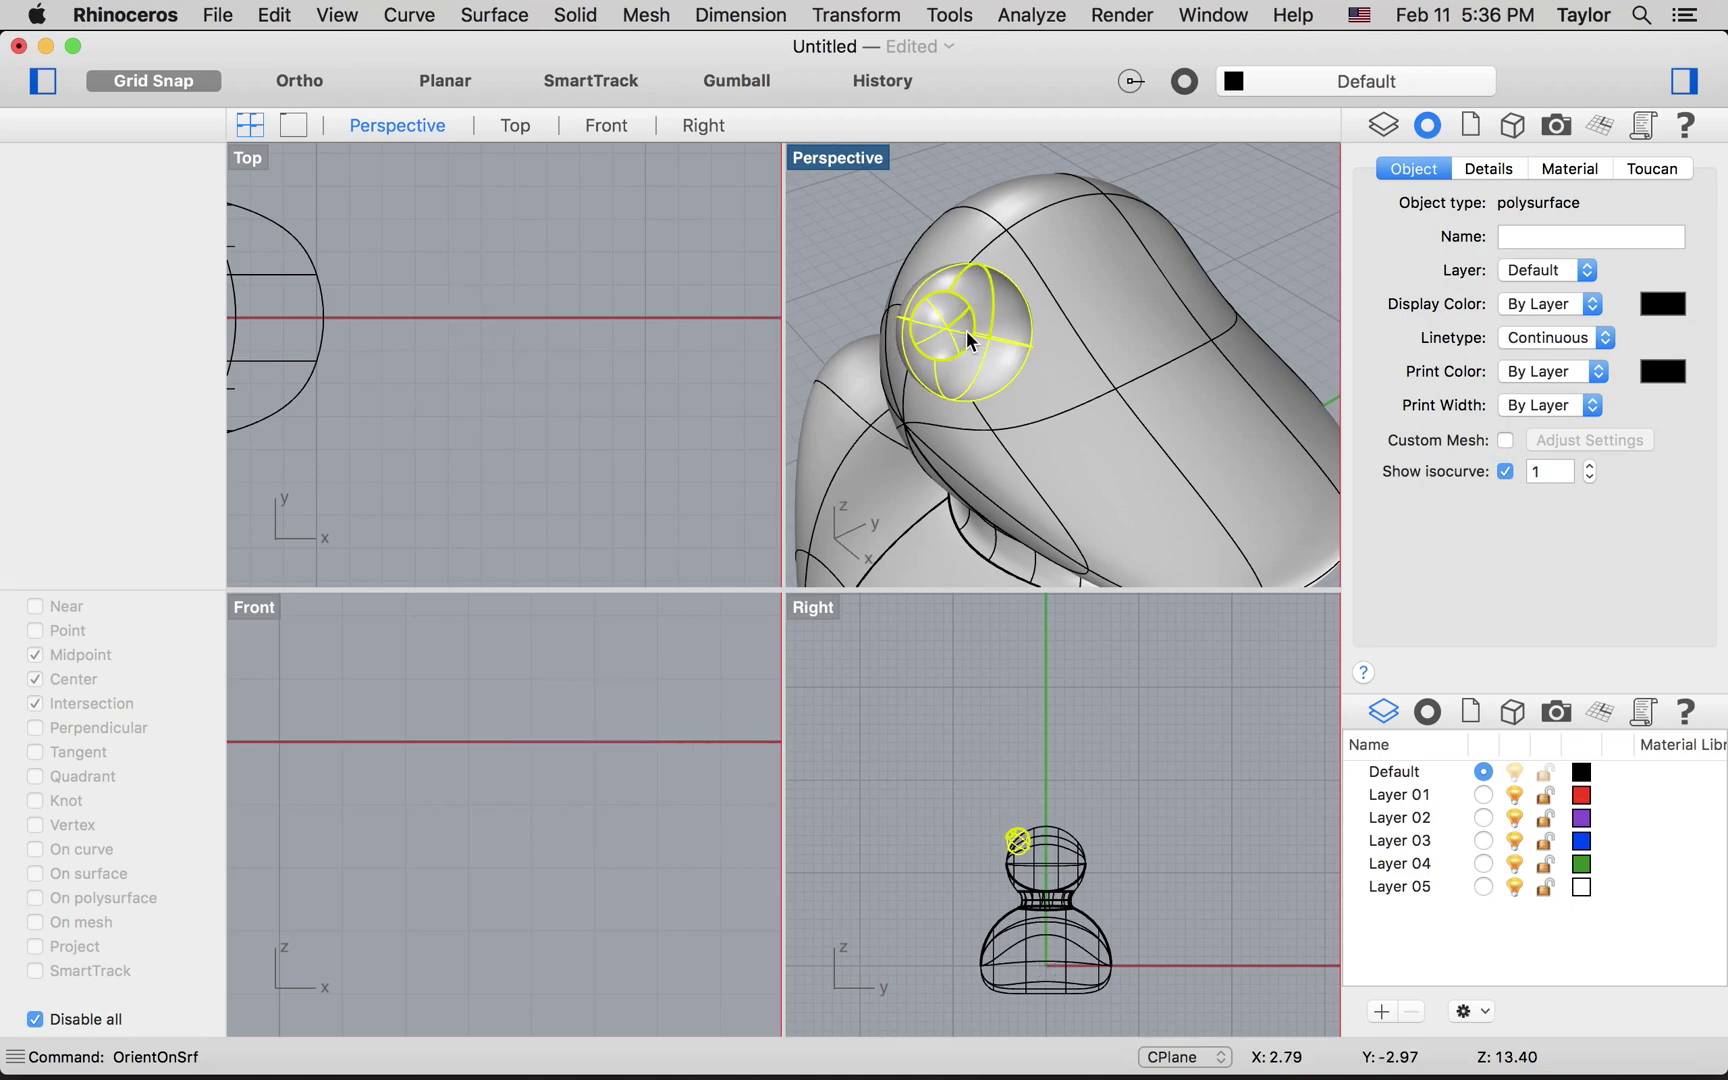
pyautogui.scroll(-5, 1100, 385)
pyautogui.scroll(-5, 1062, 365)
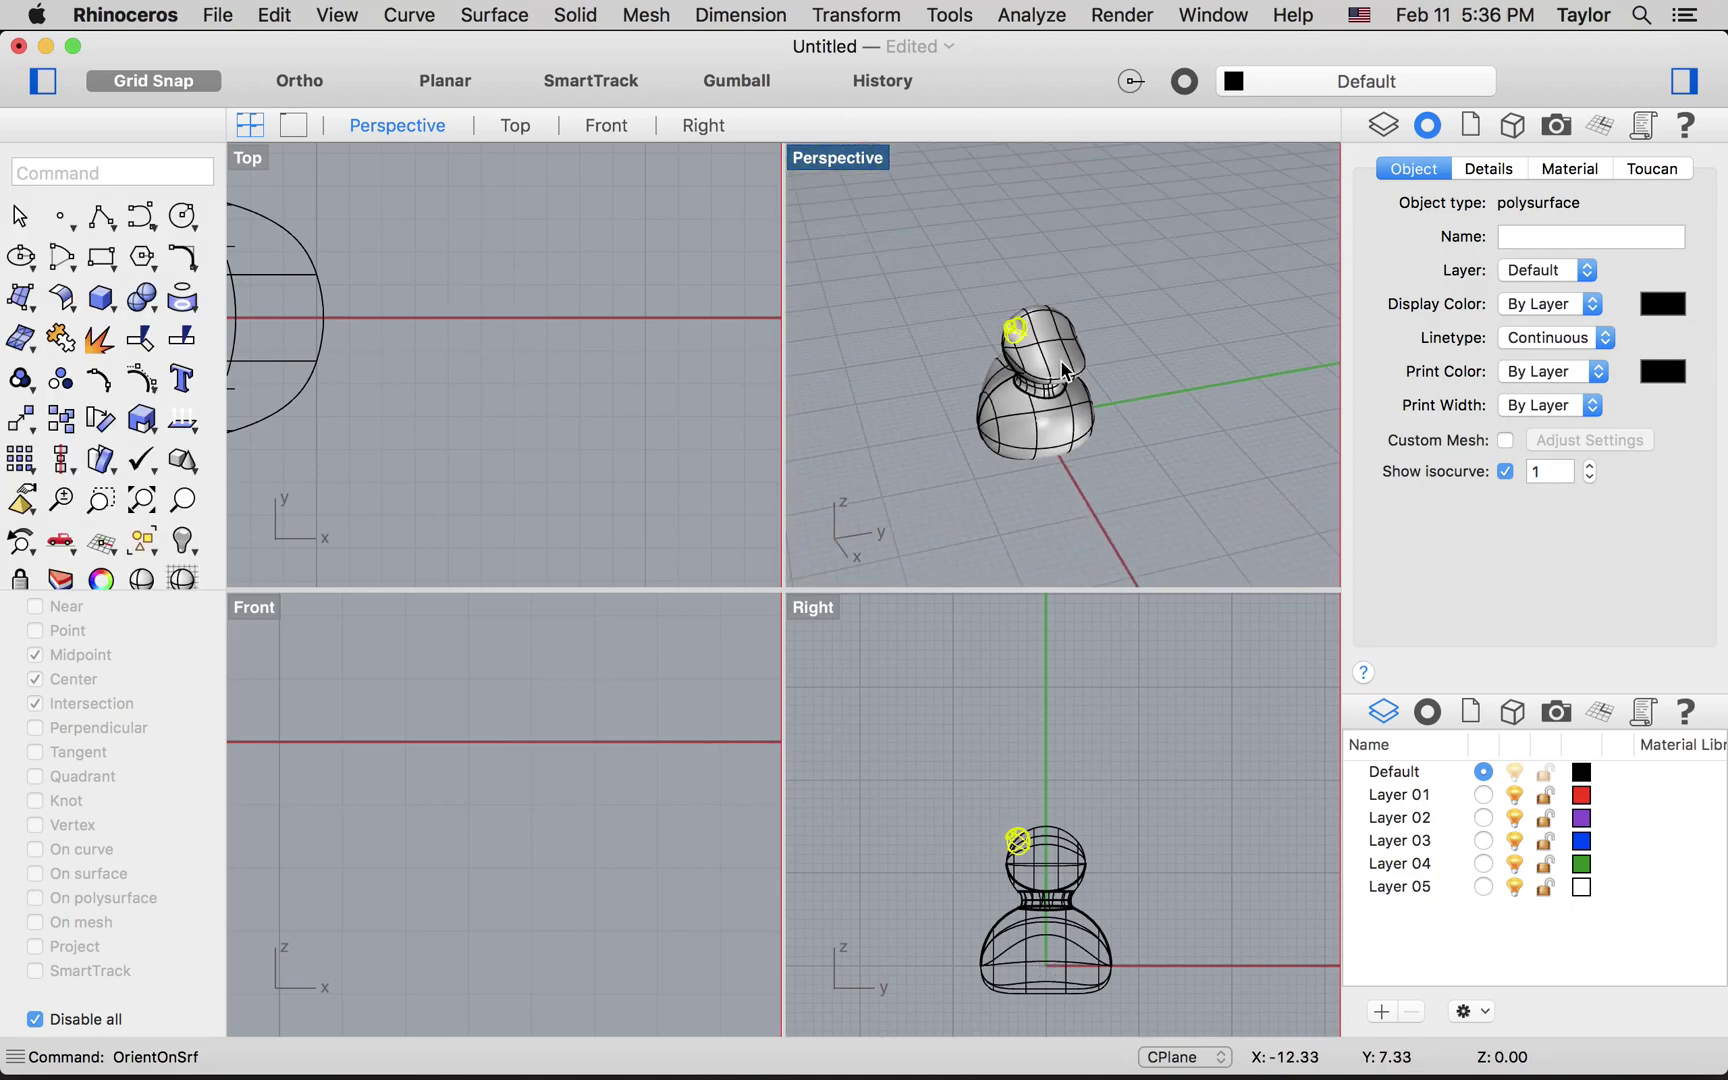
pyautogui.click(1058, 358)
pyautogui.click(1124, 348)
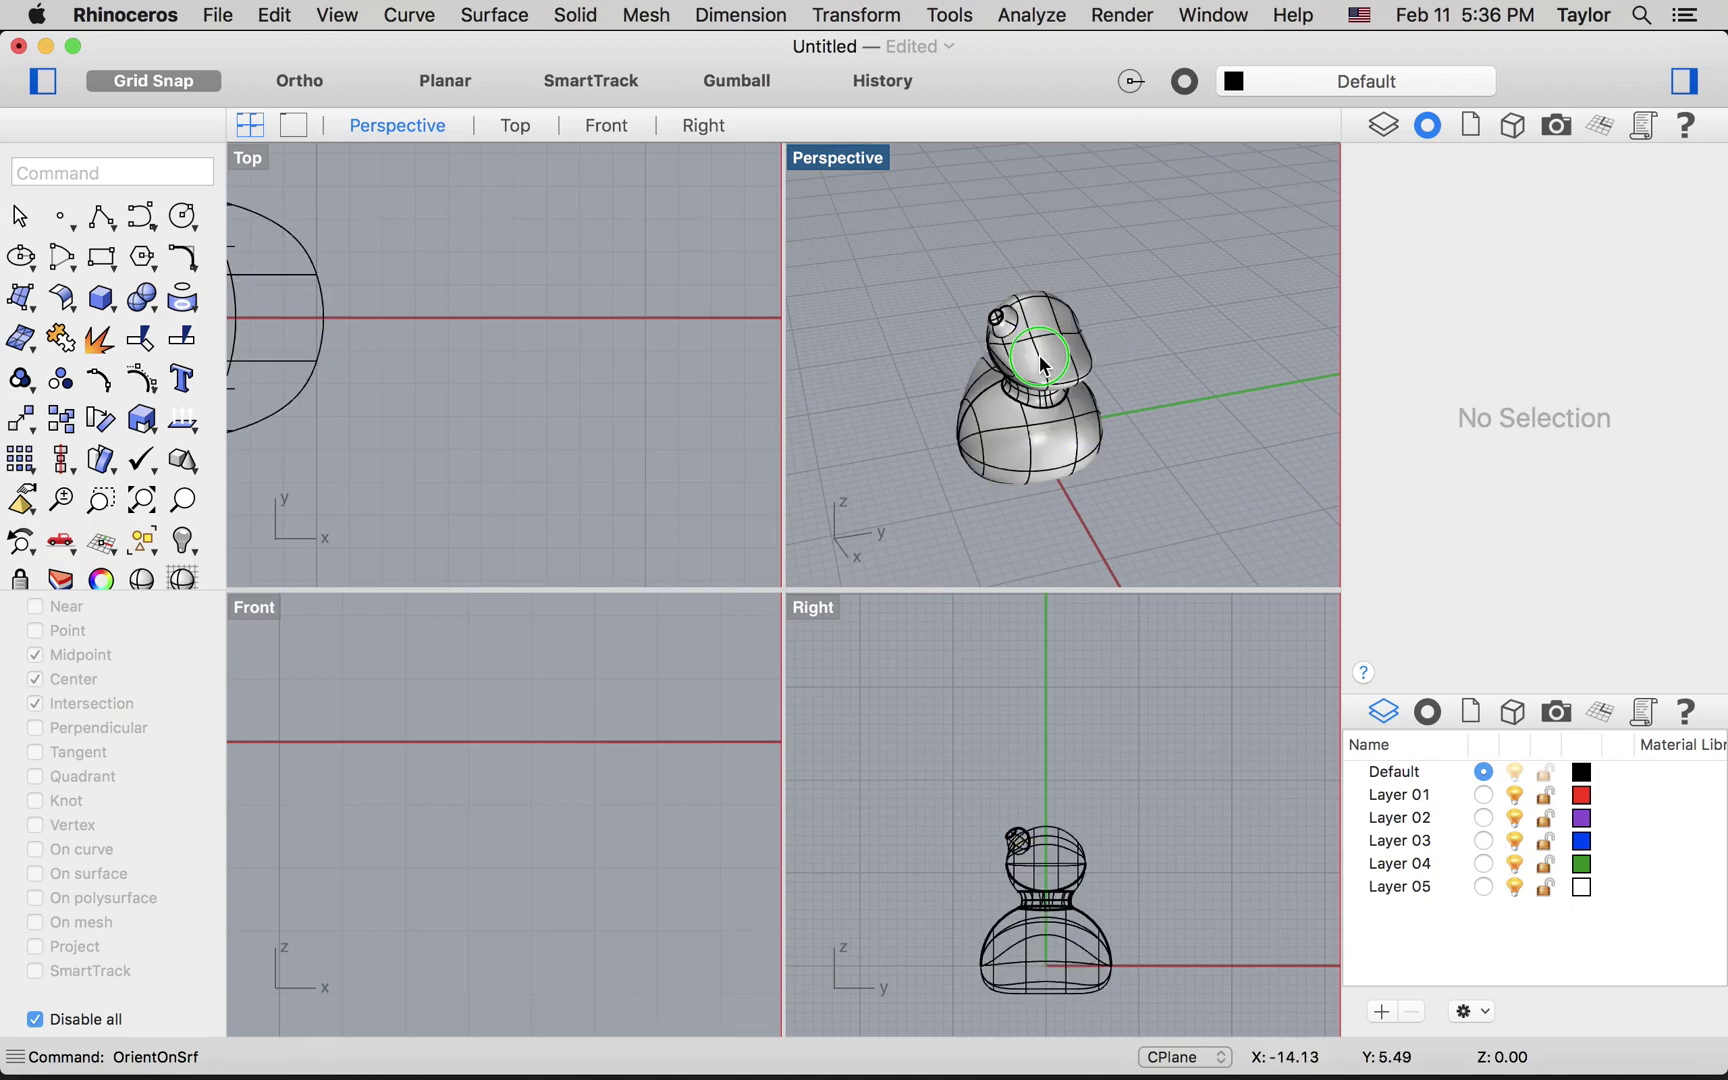
# Mirror a copy of the eye to the other side of the head across the X axis in the maximized top view, starting at X 12, Y 0
pyautogui.moveTo(1124, 348); pyautogui.dragTo(1064, 383, button='right')
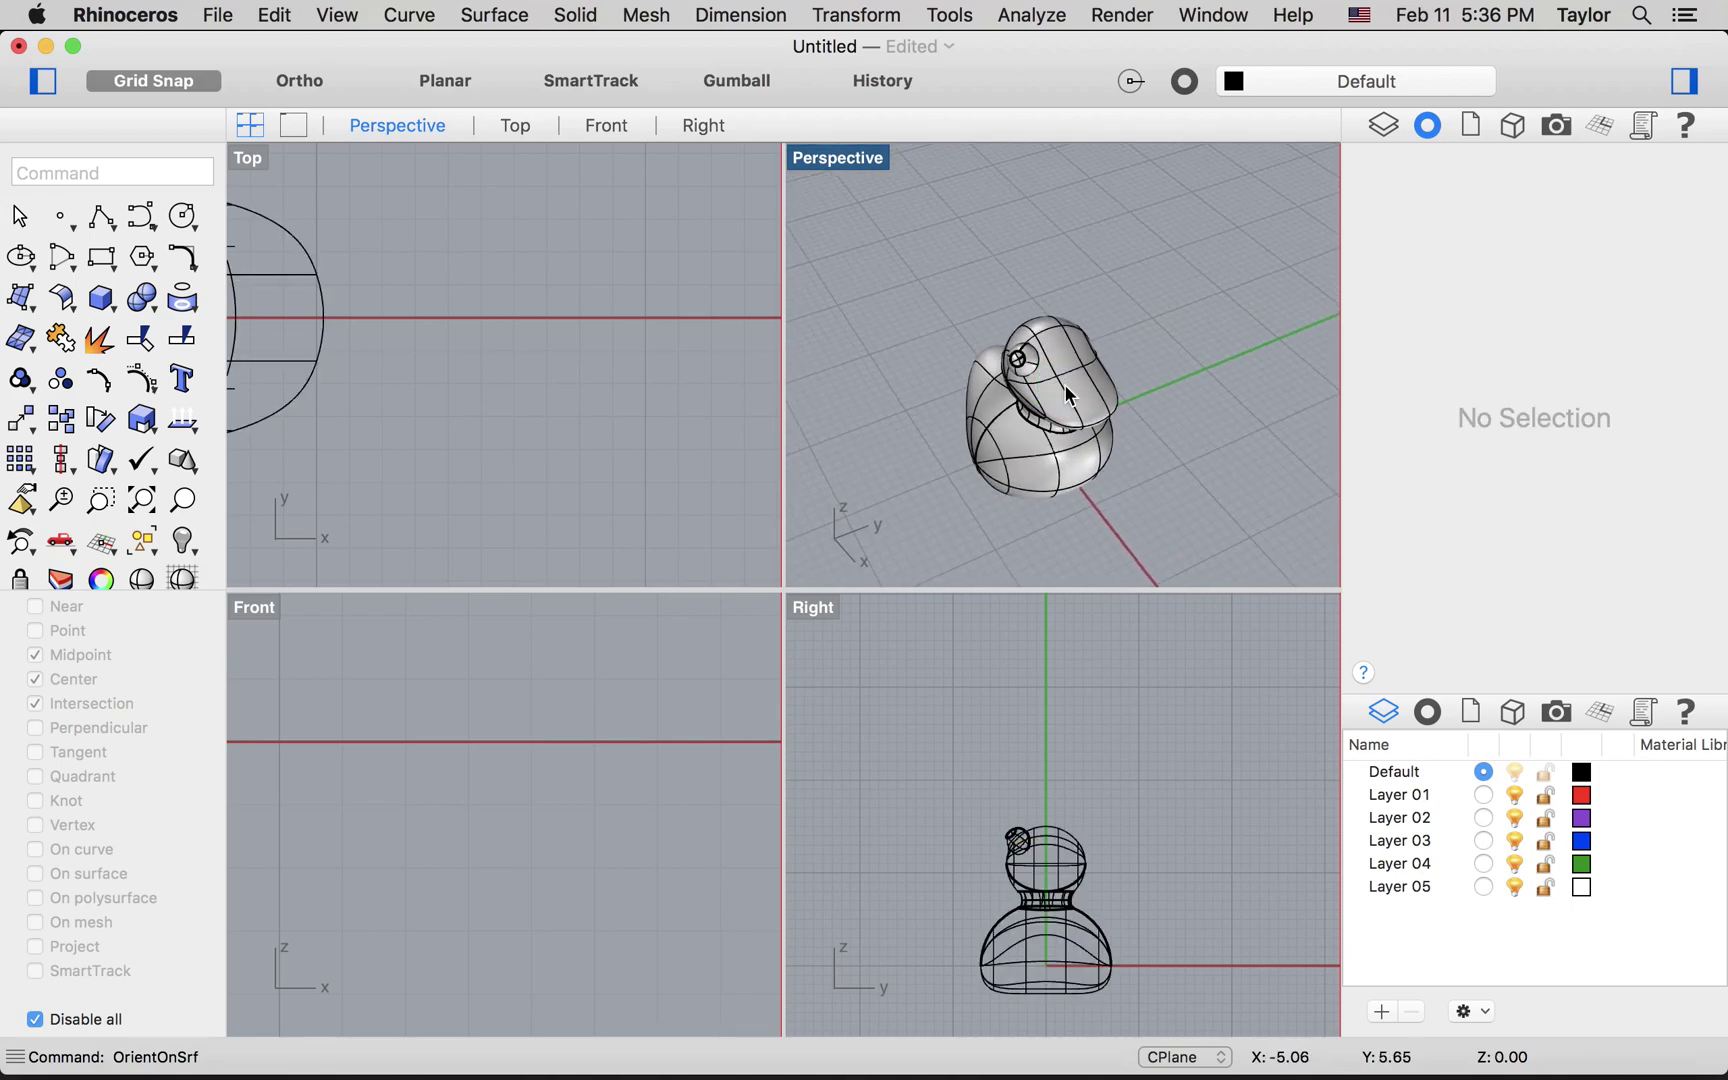
pyautogui.scroll(5, 1062, 342)
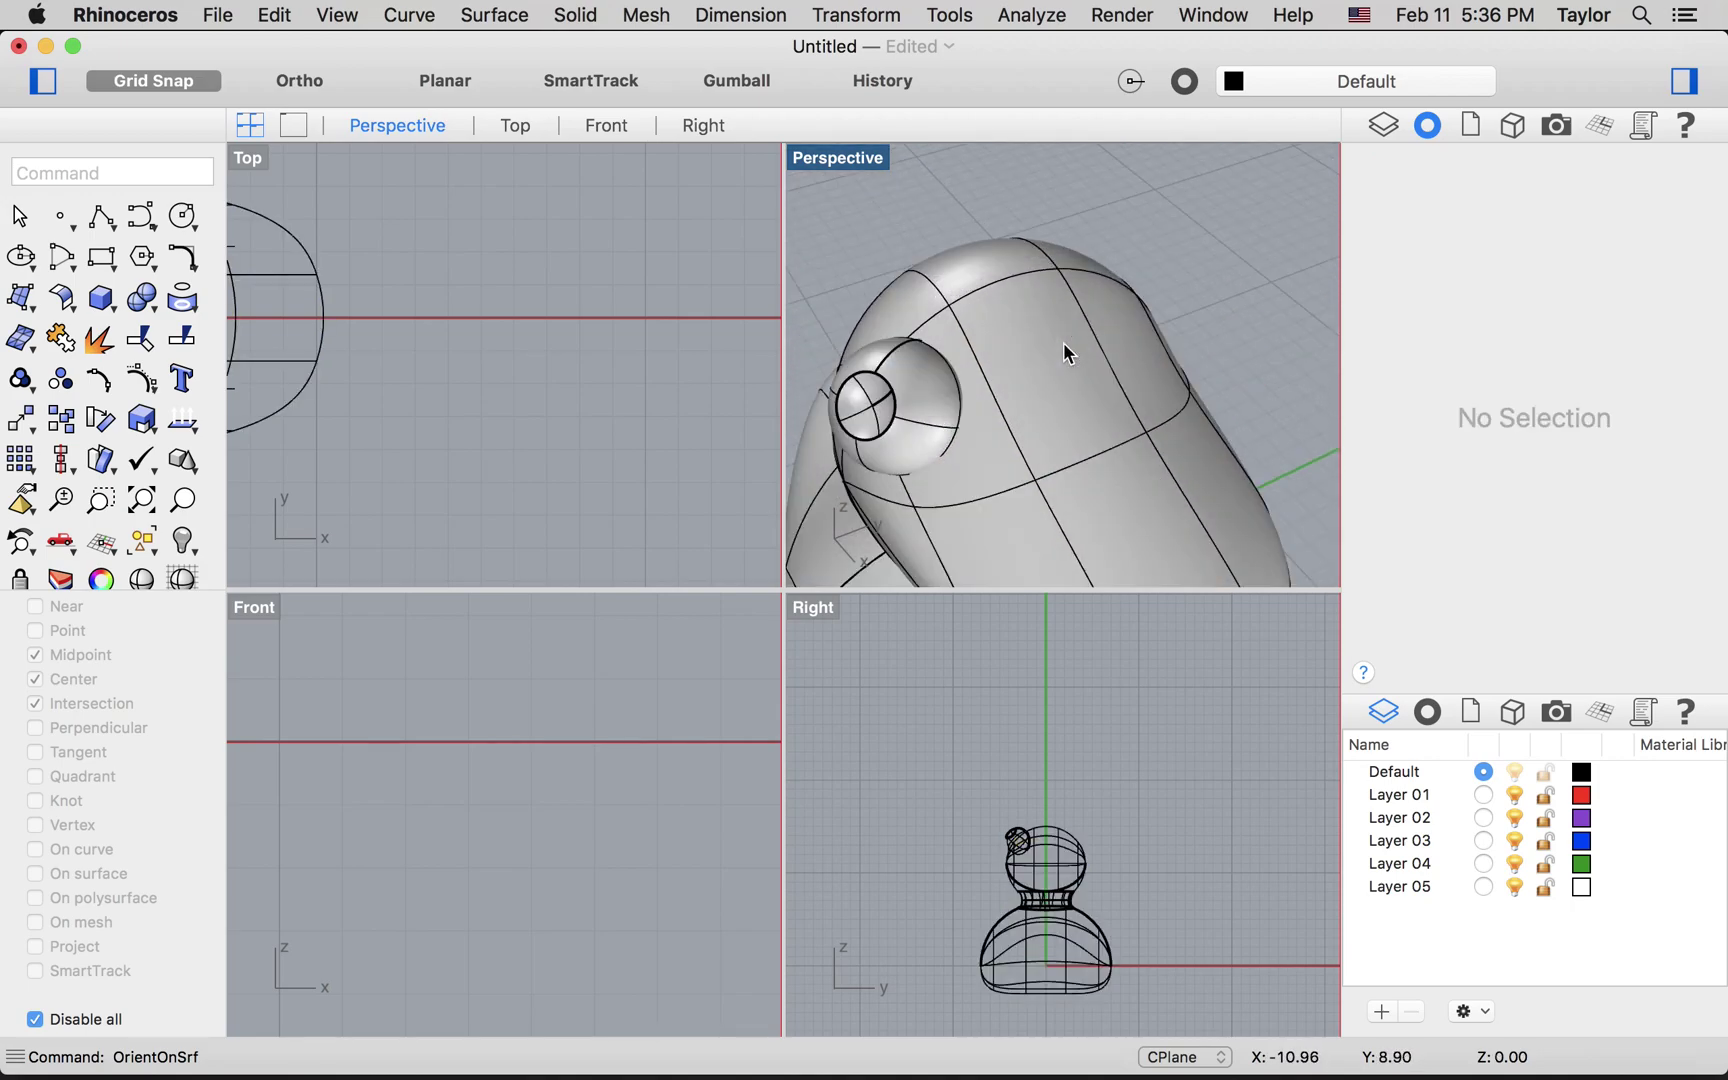
pyautogui.click(940, 393)
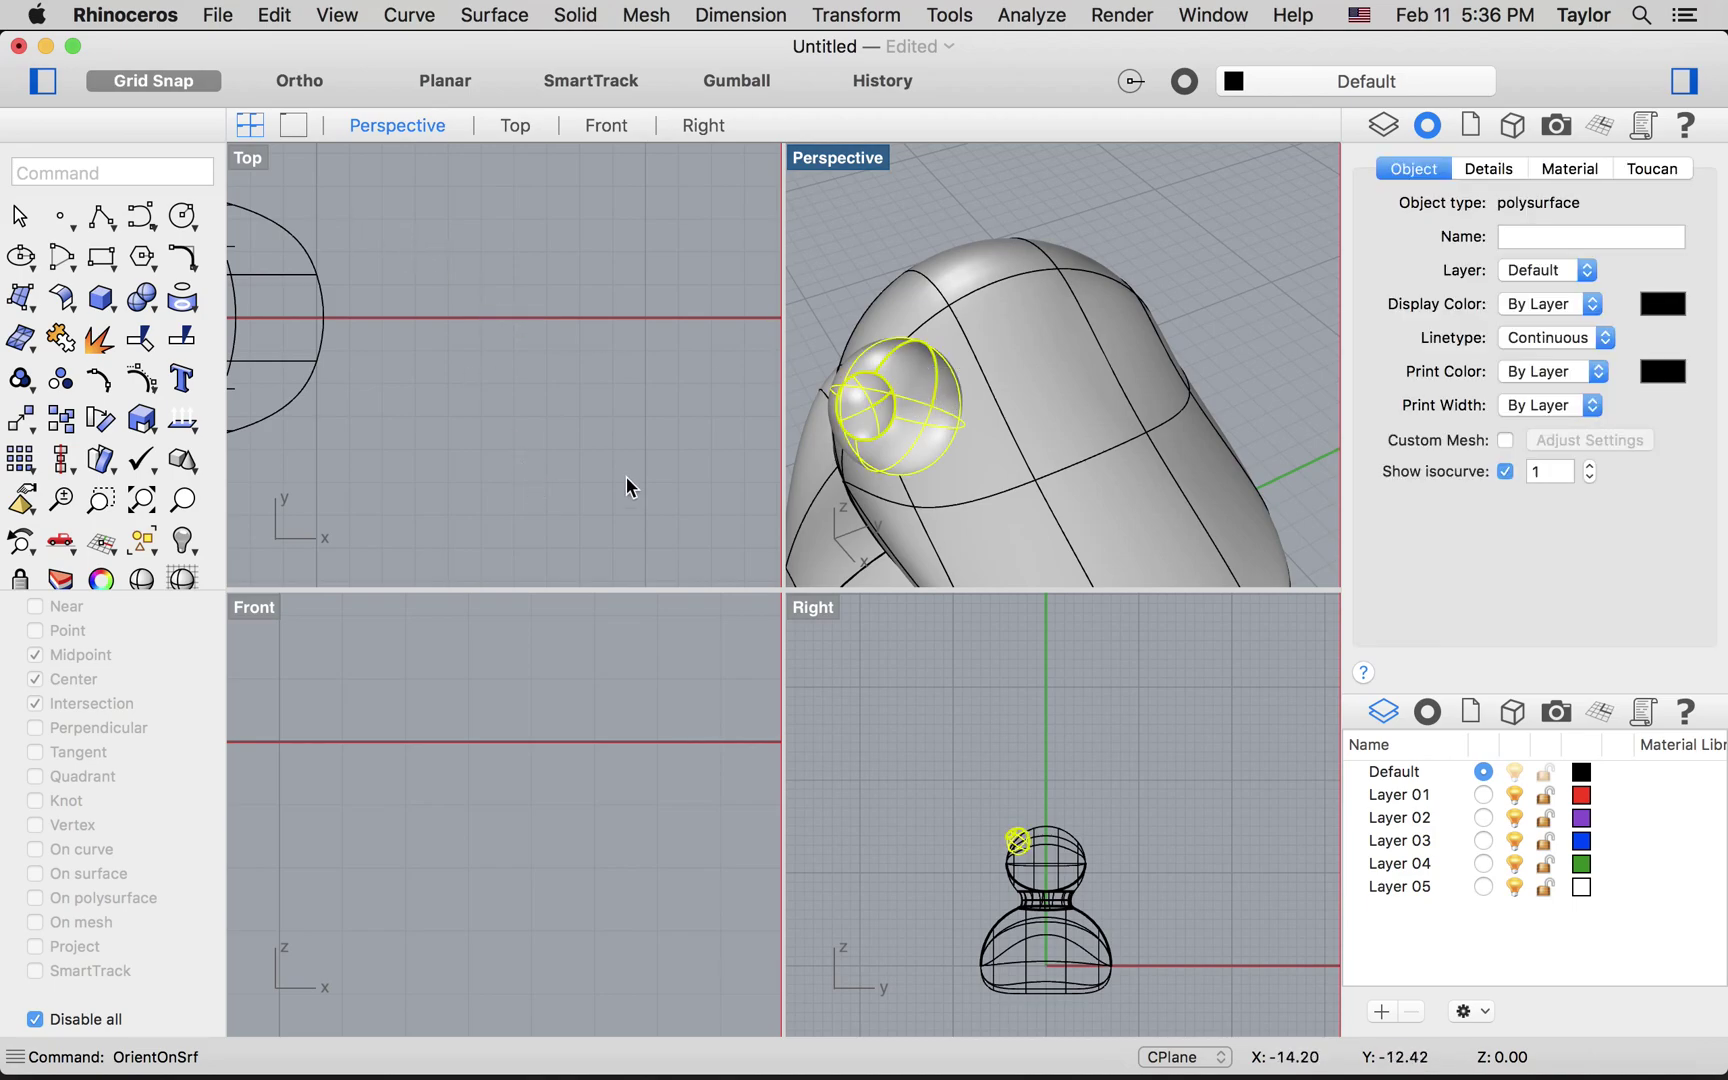
pyautogui.click(252, 158)
pyautogui.doubleClick(252, 158)
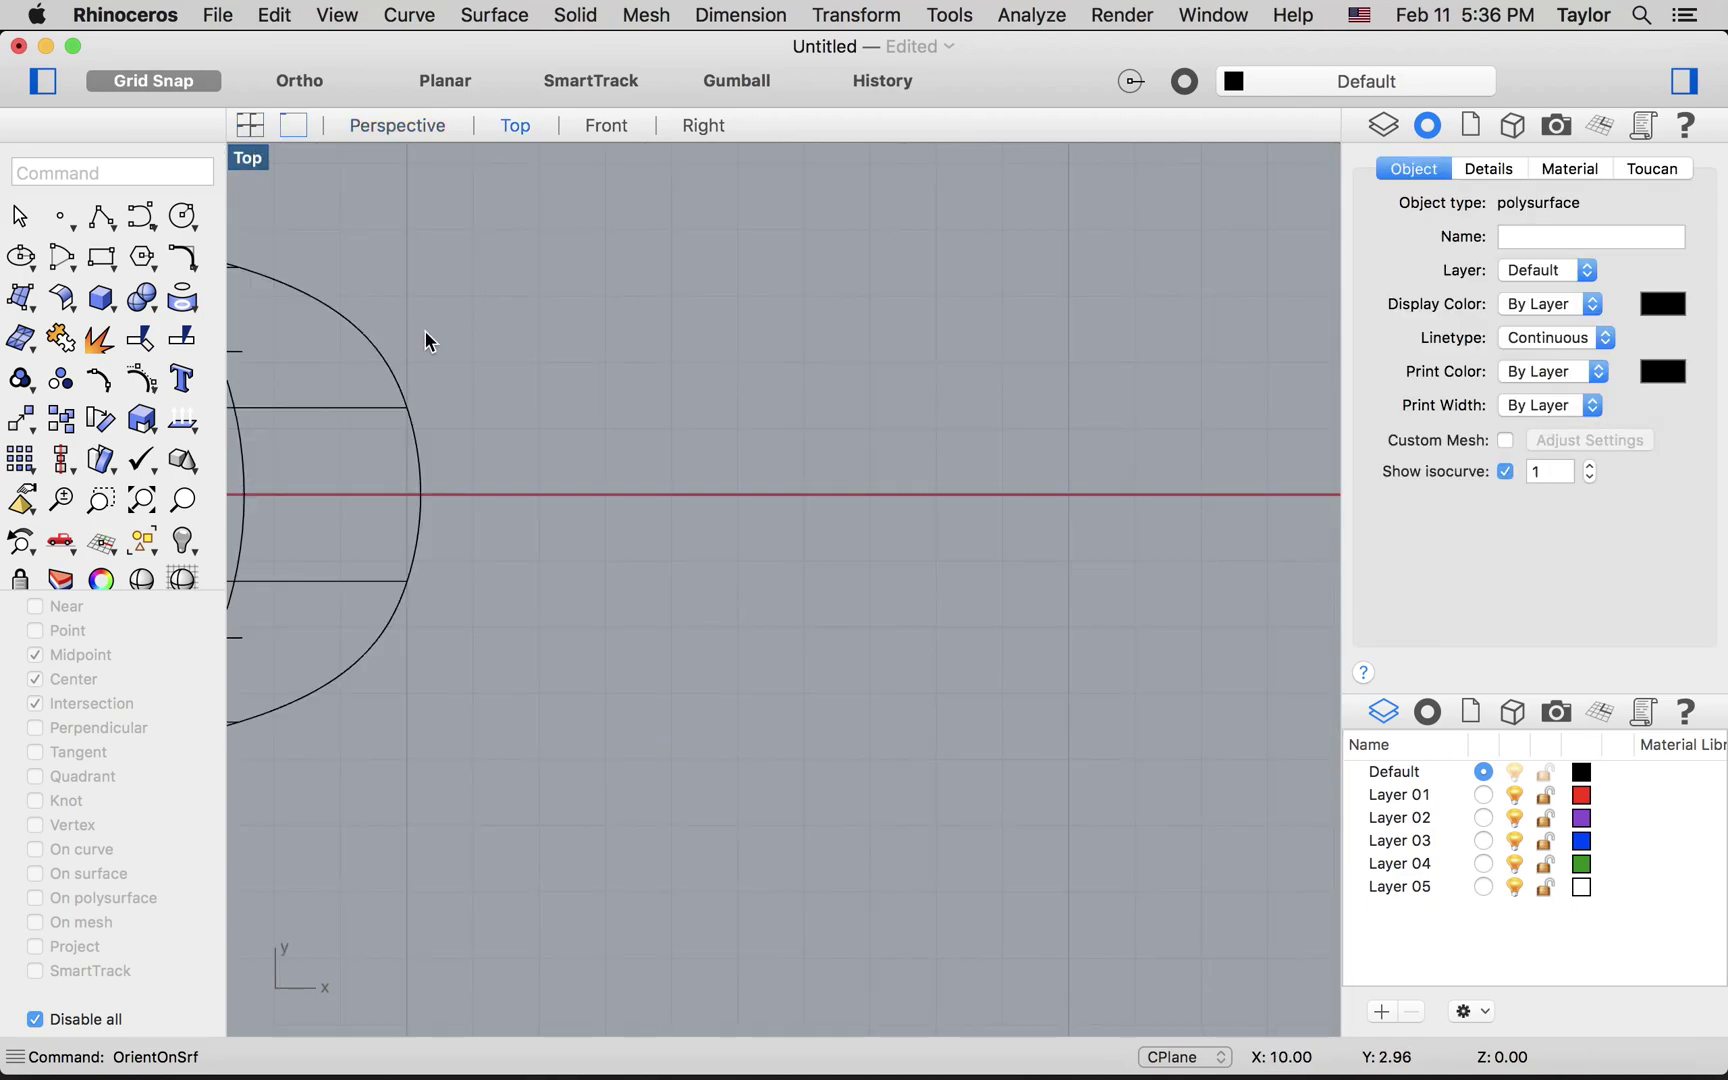
pyautogui.scroll(-3, 425, 340)
pyautogui.scroll(5, 386, 354)
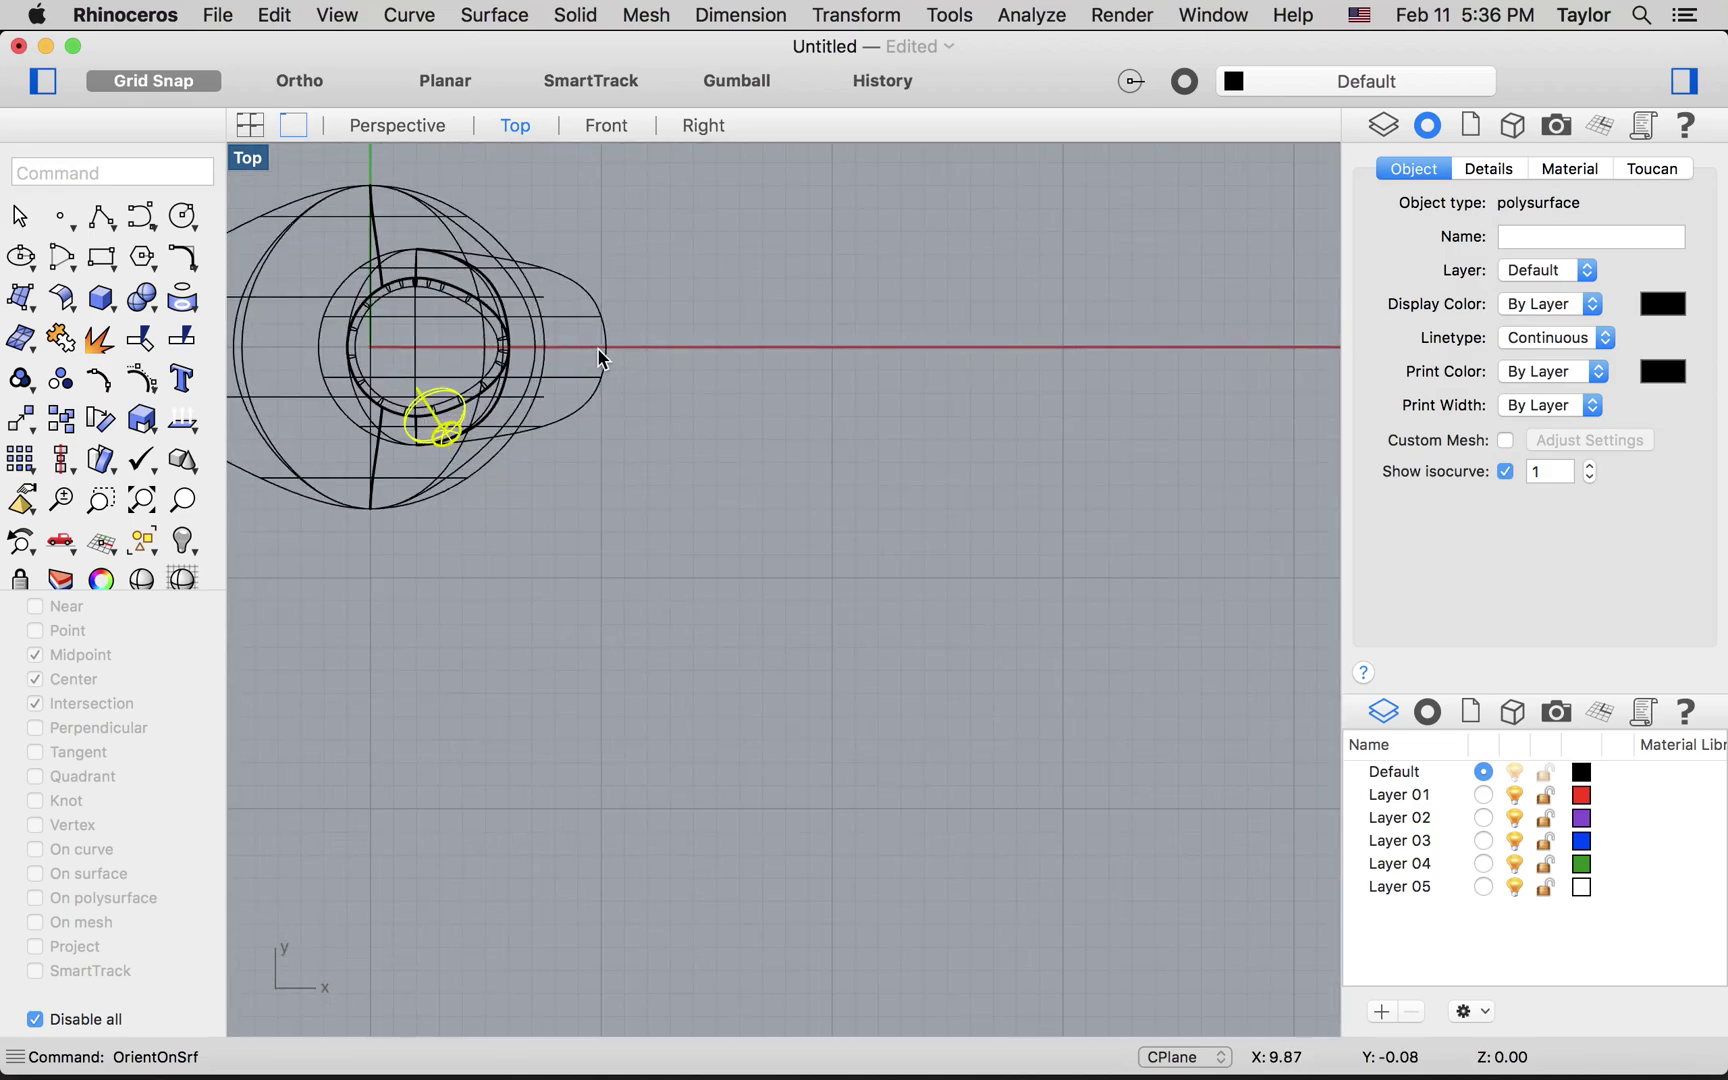
pyautogui.write('Mirror')
pyautogui.press('Return')
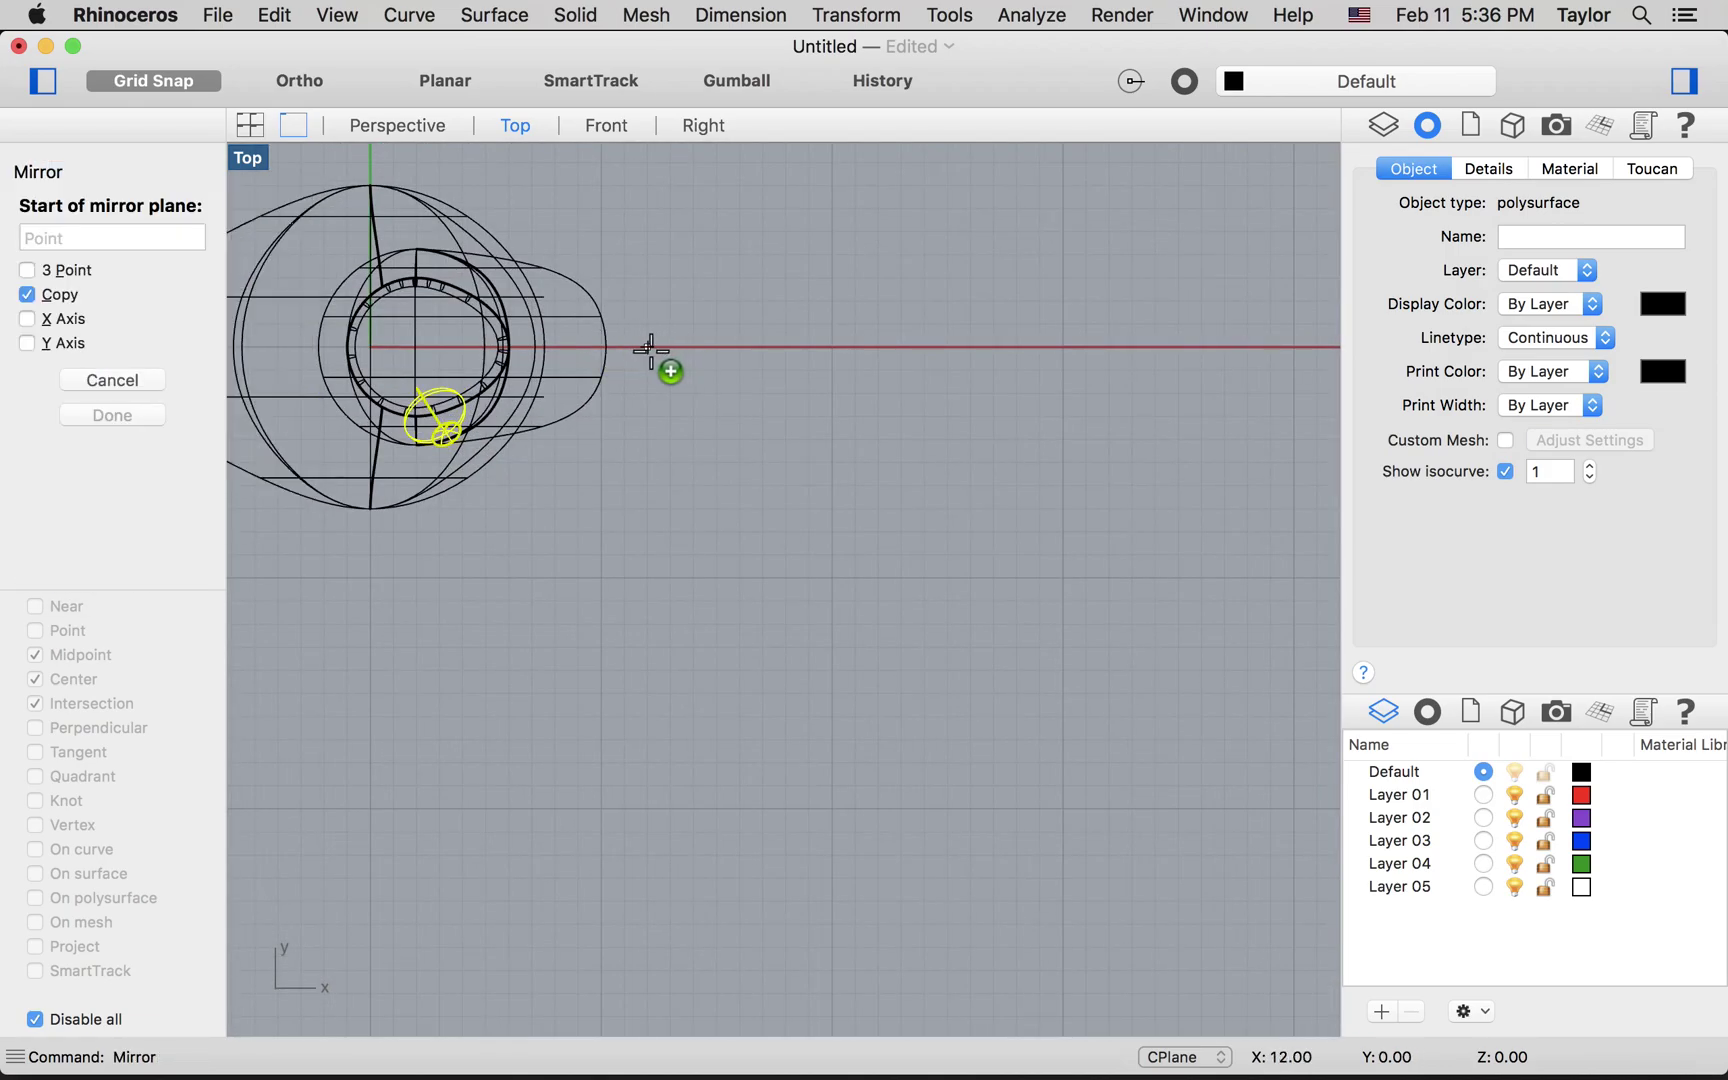
pyautogui.click(647, 347)
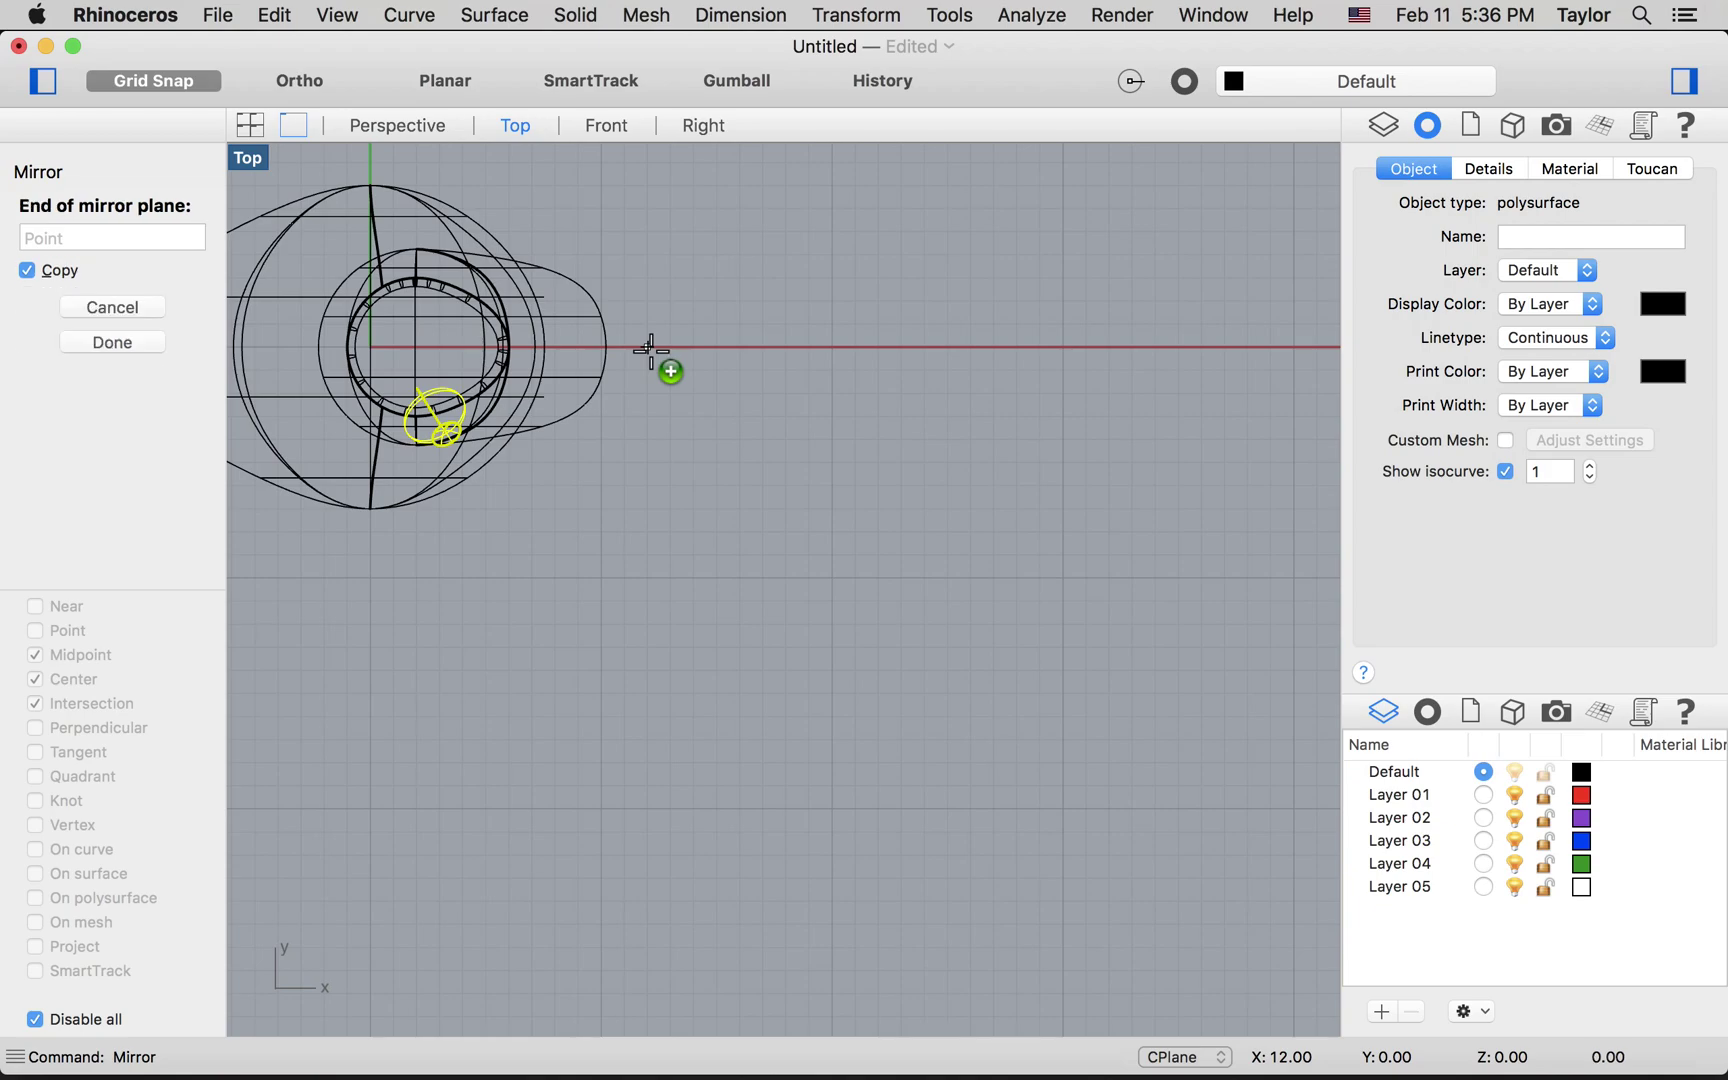
pyautogui.click(828, 346)
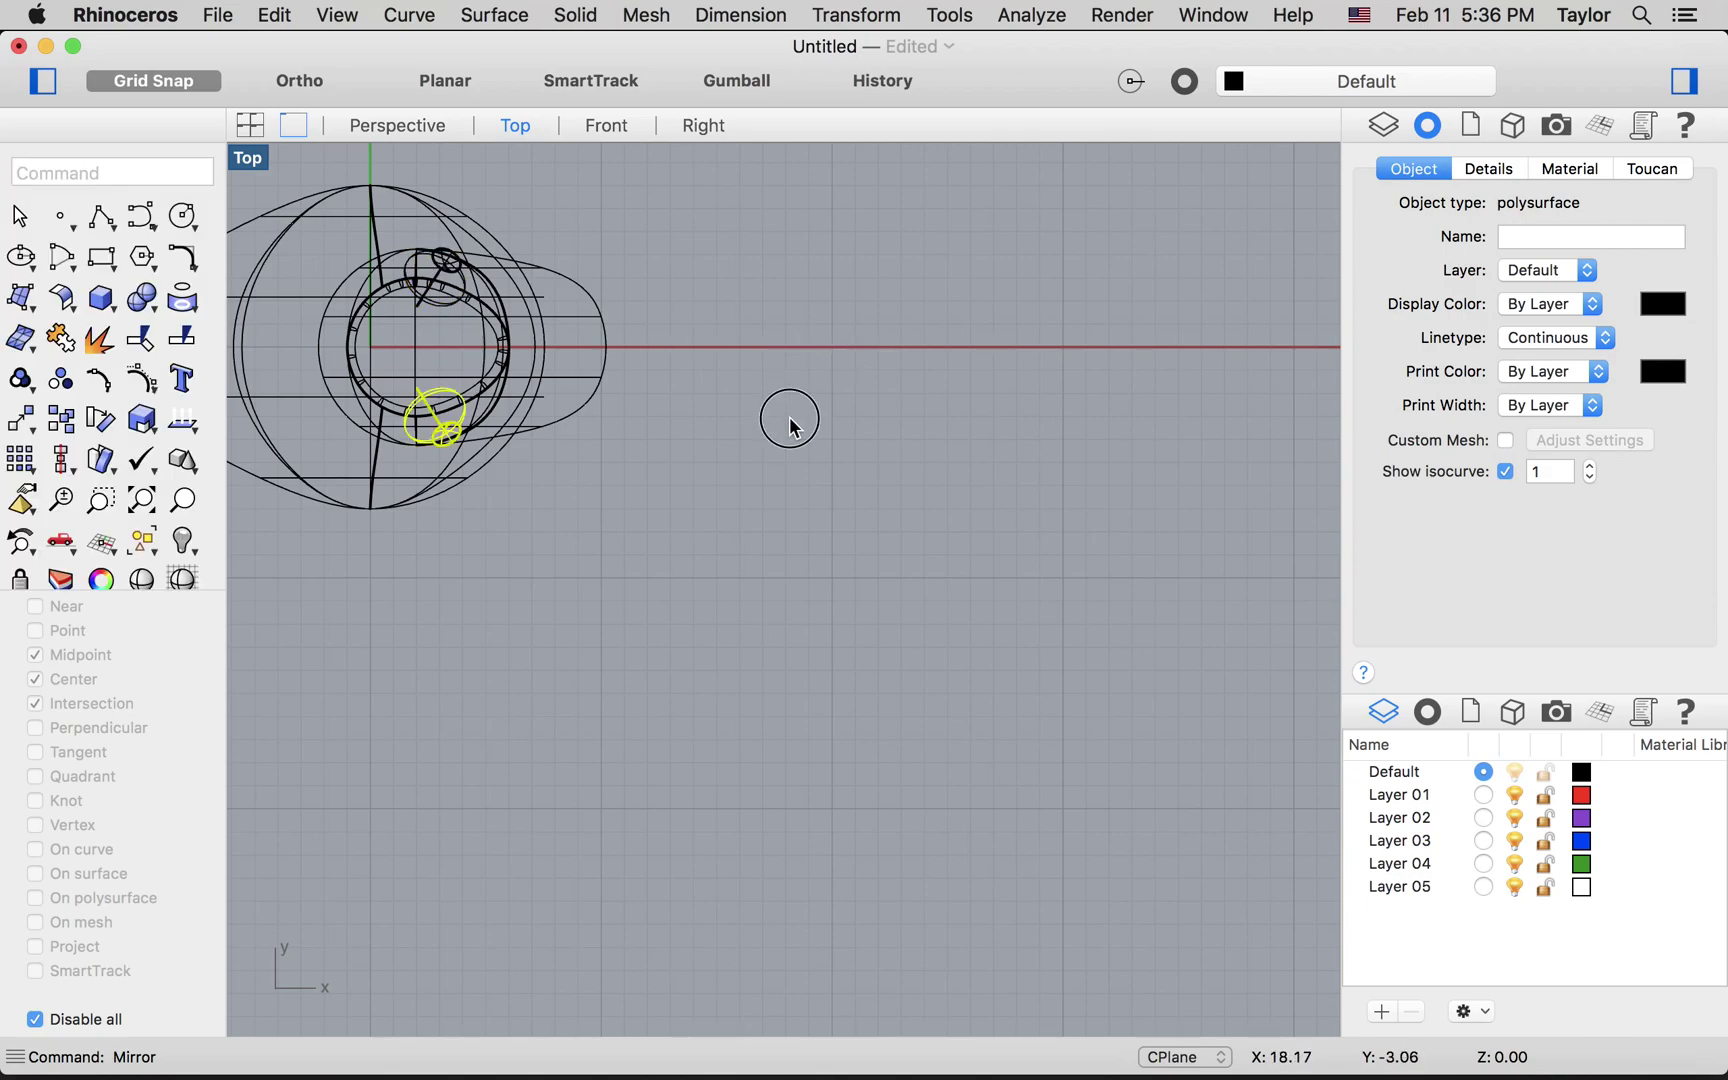
pyautogui.press('Escape')
# Show the duck in the maximized perspective view and examine both eyes on its head
pyautogui.click(415, 128)
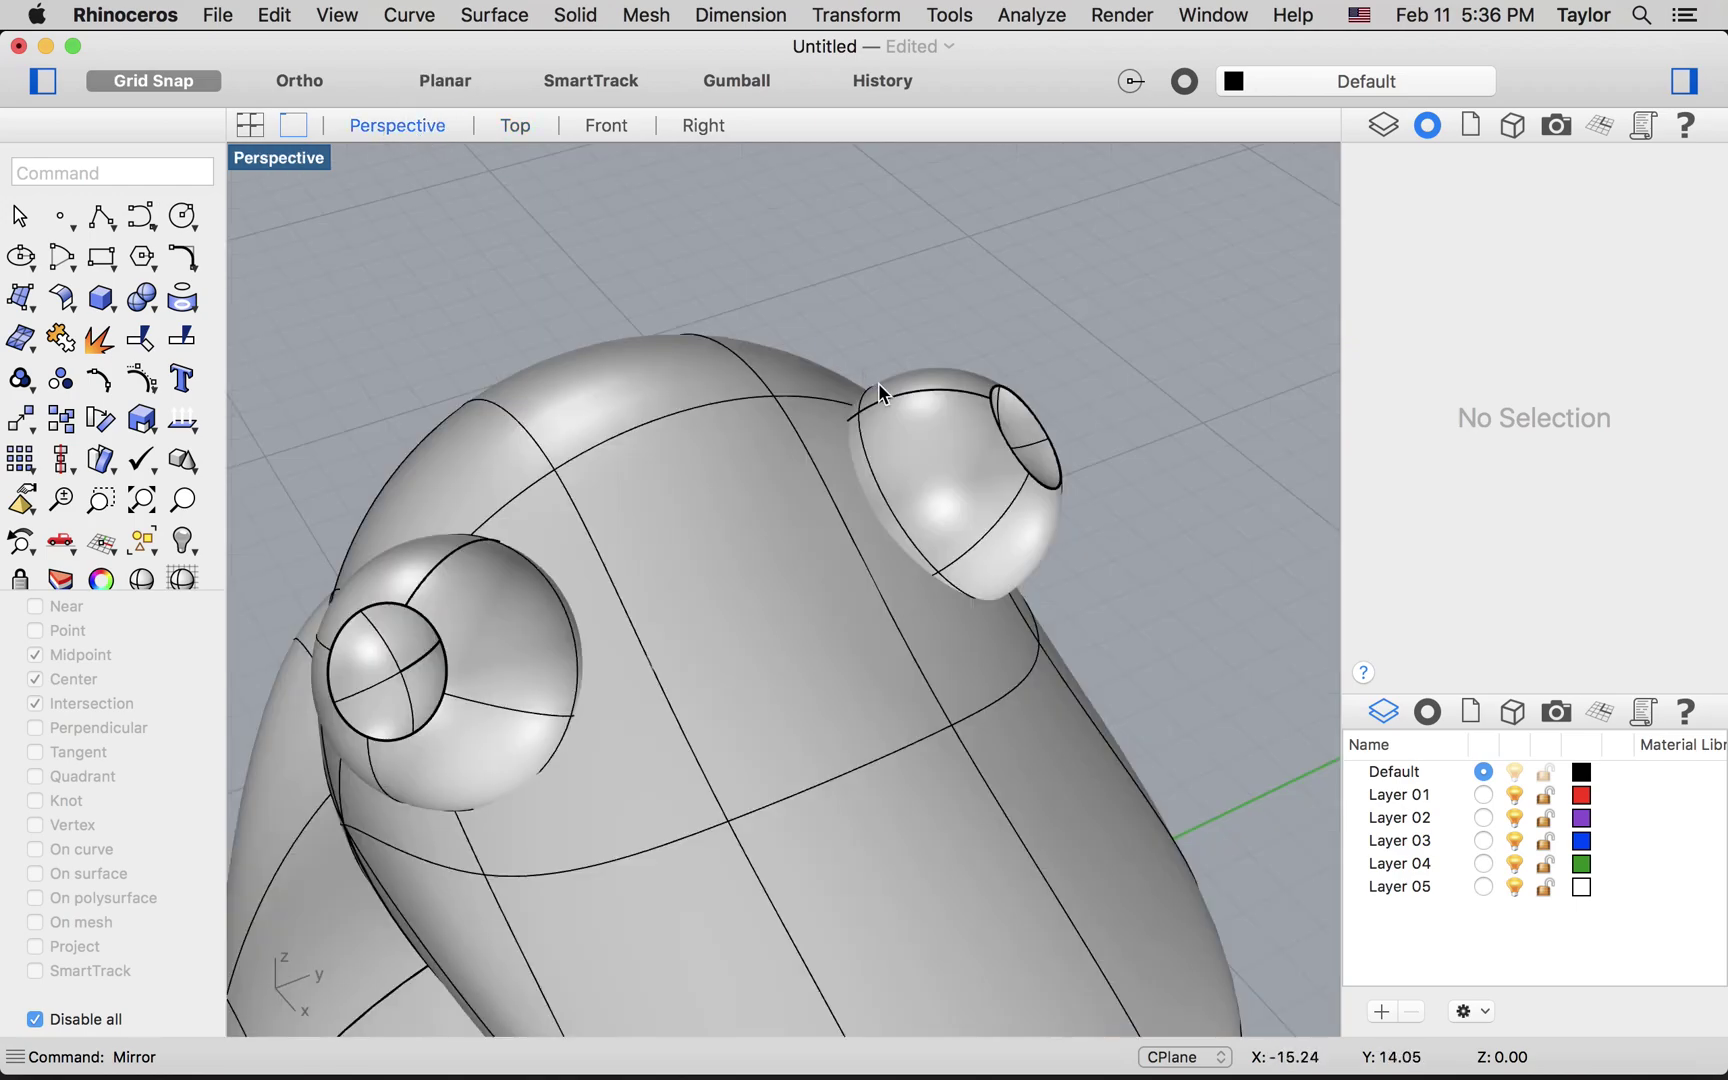
pyautogui.scroll(-5, 878, 382)
pyautogui.moveTo(920, 495); pyautogui.dragTo(996, 521, button='right')
pyautogui.moveTo(969, 535); pyautogui.dragTo(923, 522, button='right')
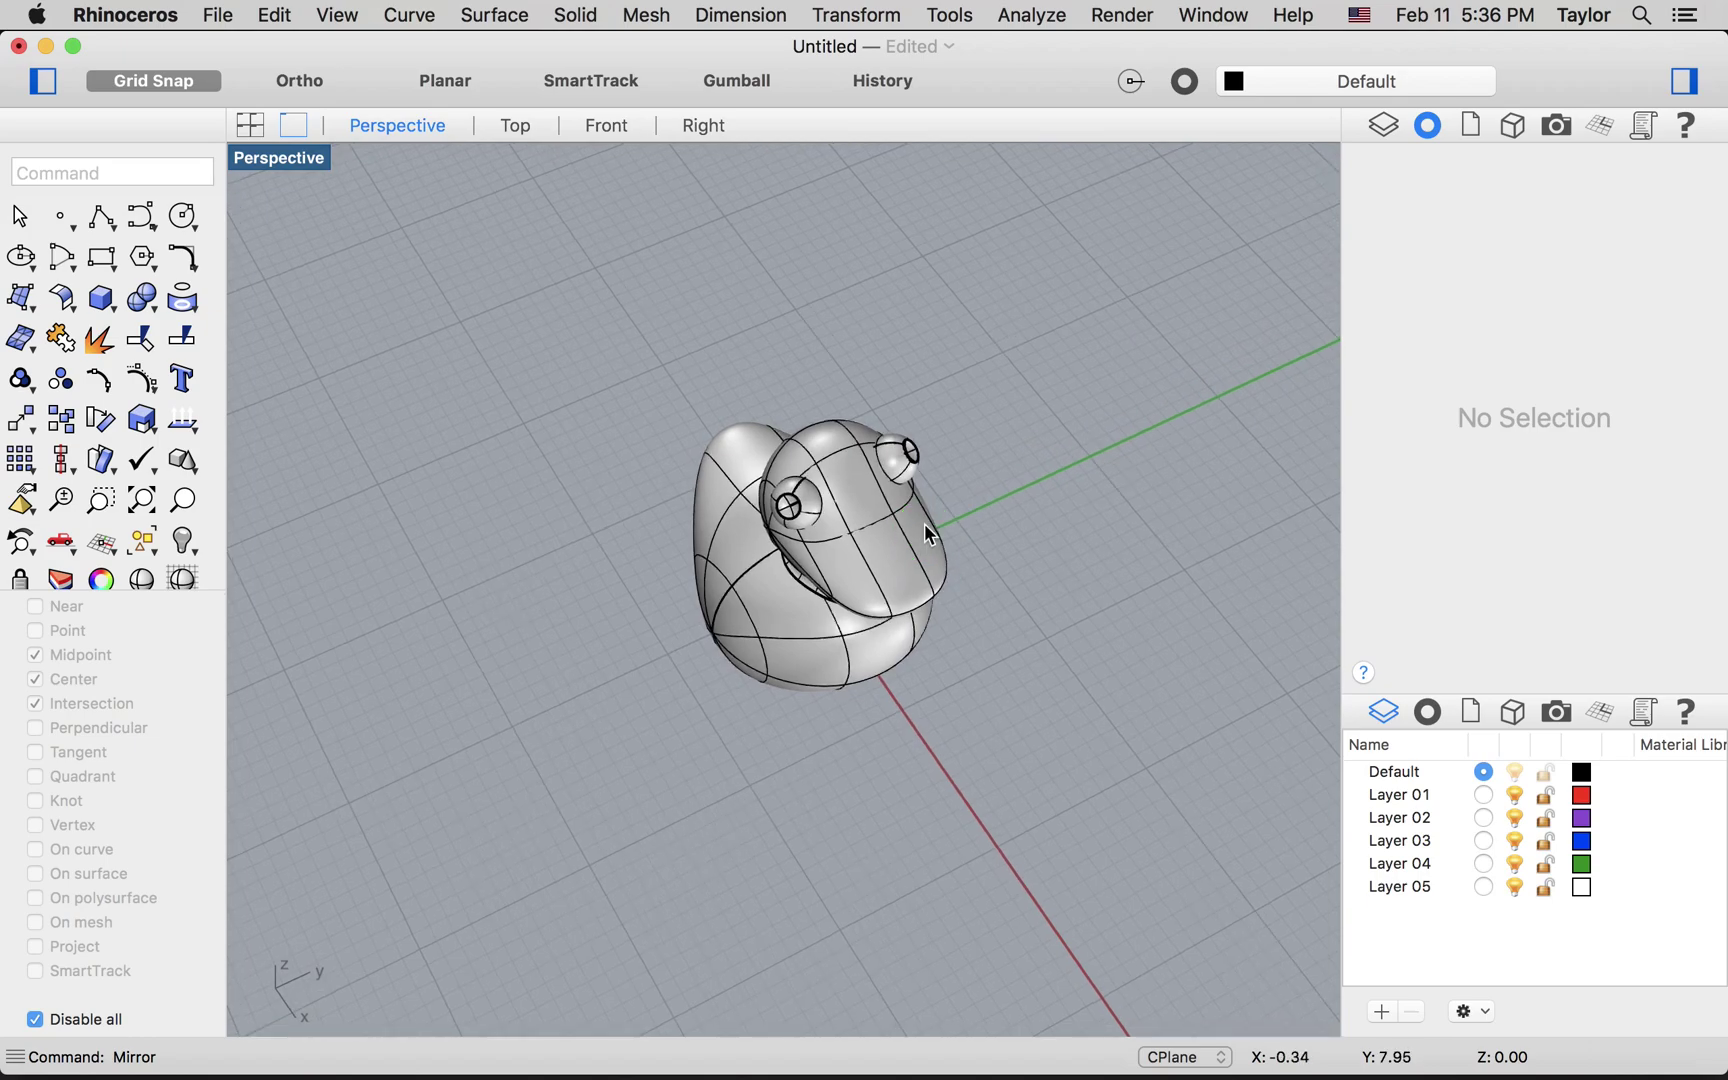
# Check the eyes as separate objects from the duck by selecting them individually, and clear the selection
pyautogui.click(922, 490)
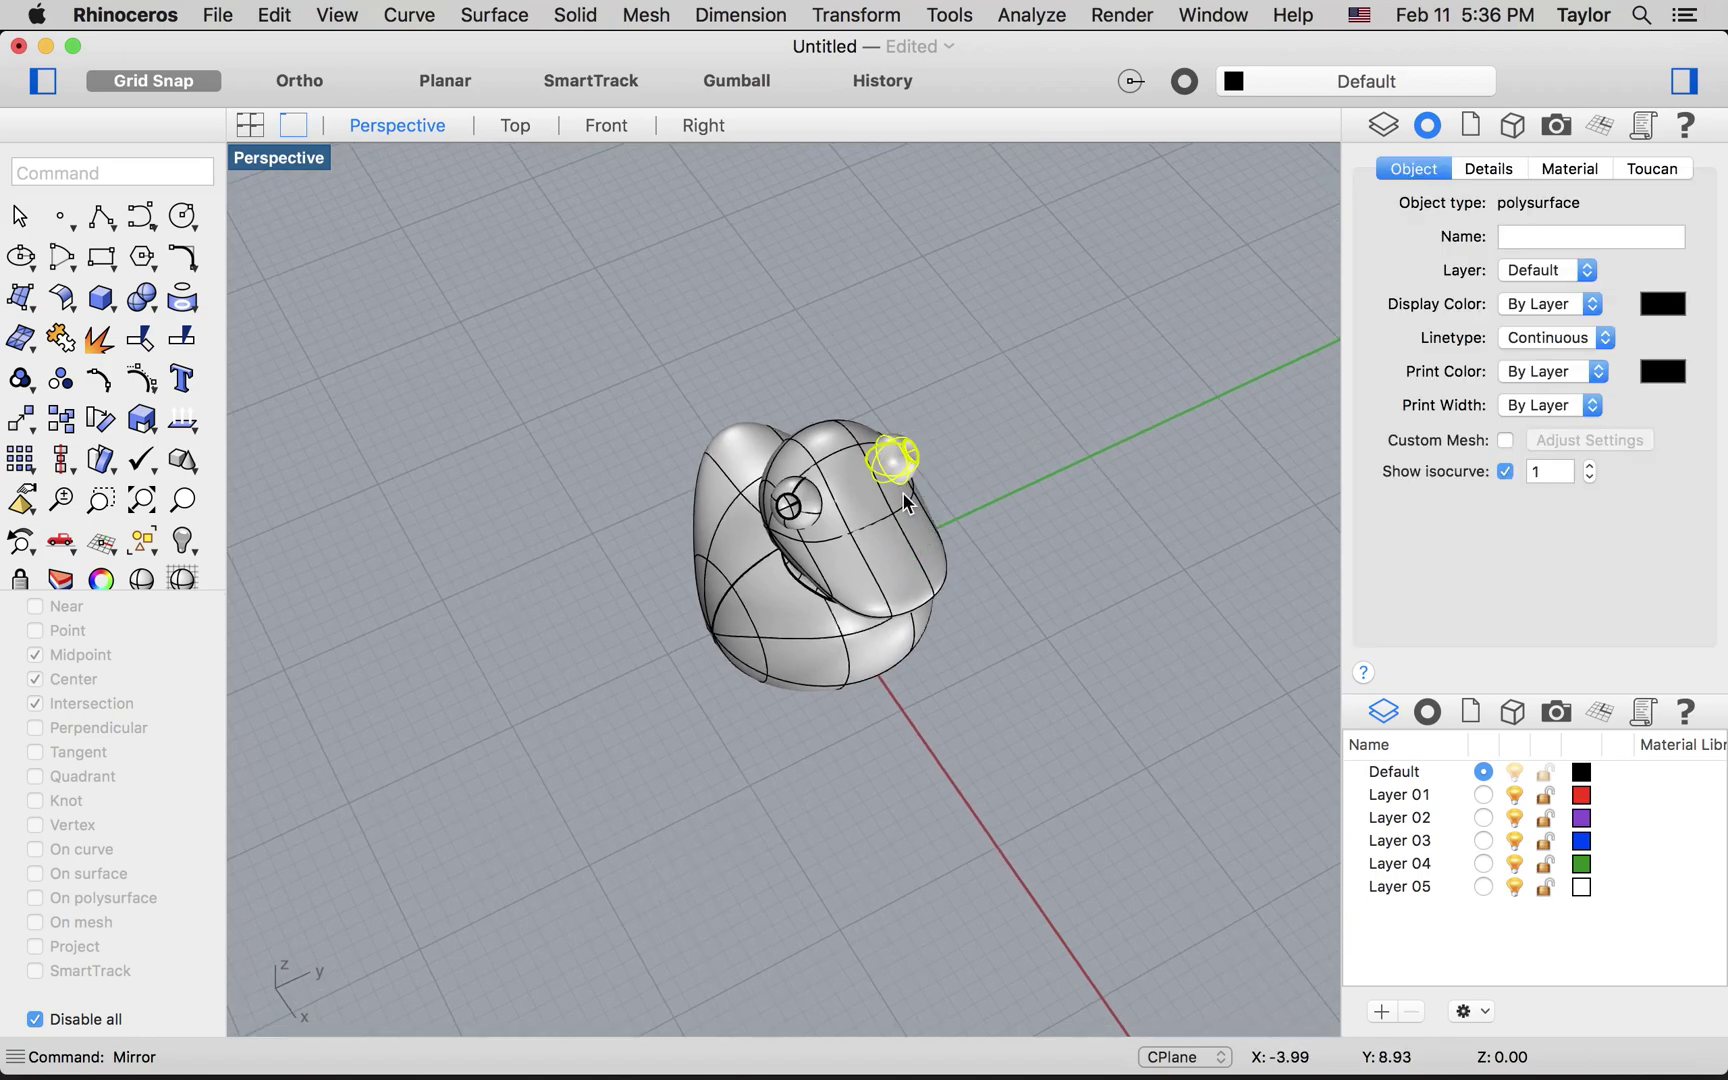
pyautogui.click(886, 522)
pyautogui.click(809, 500)
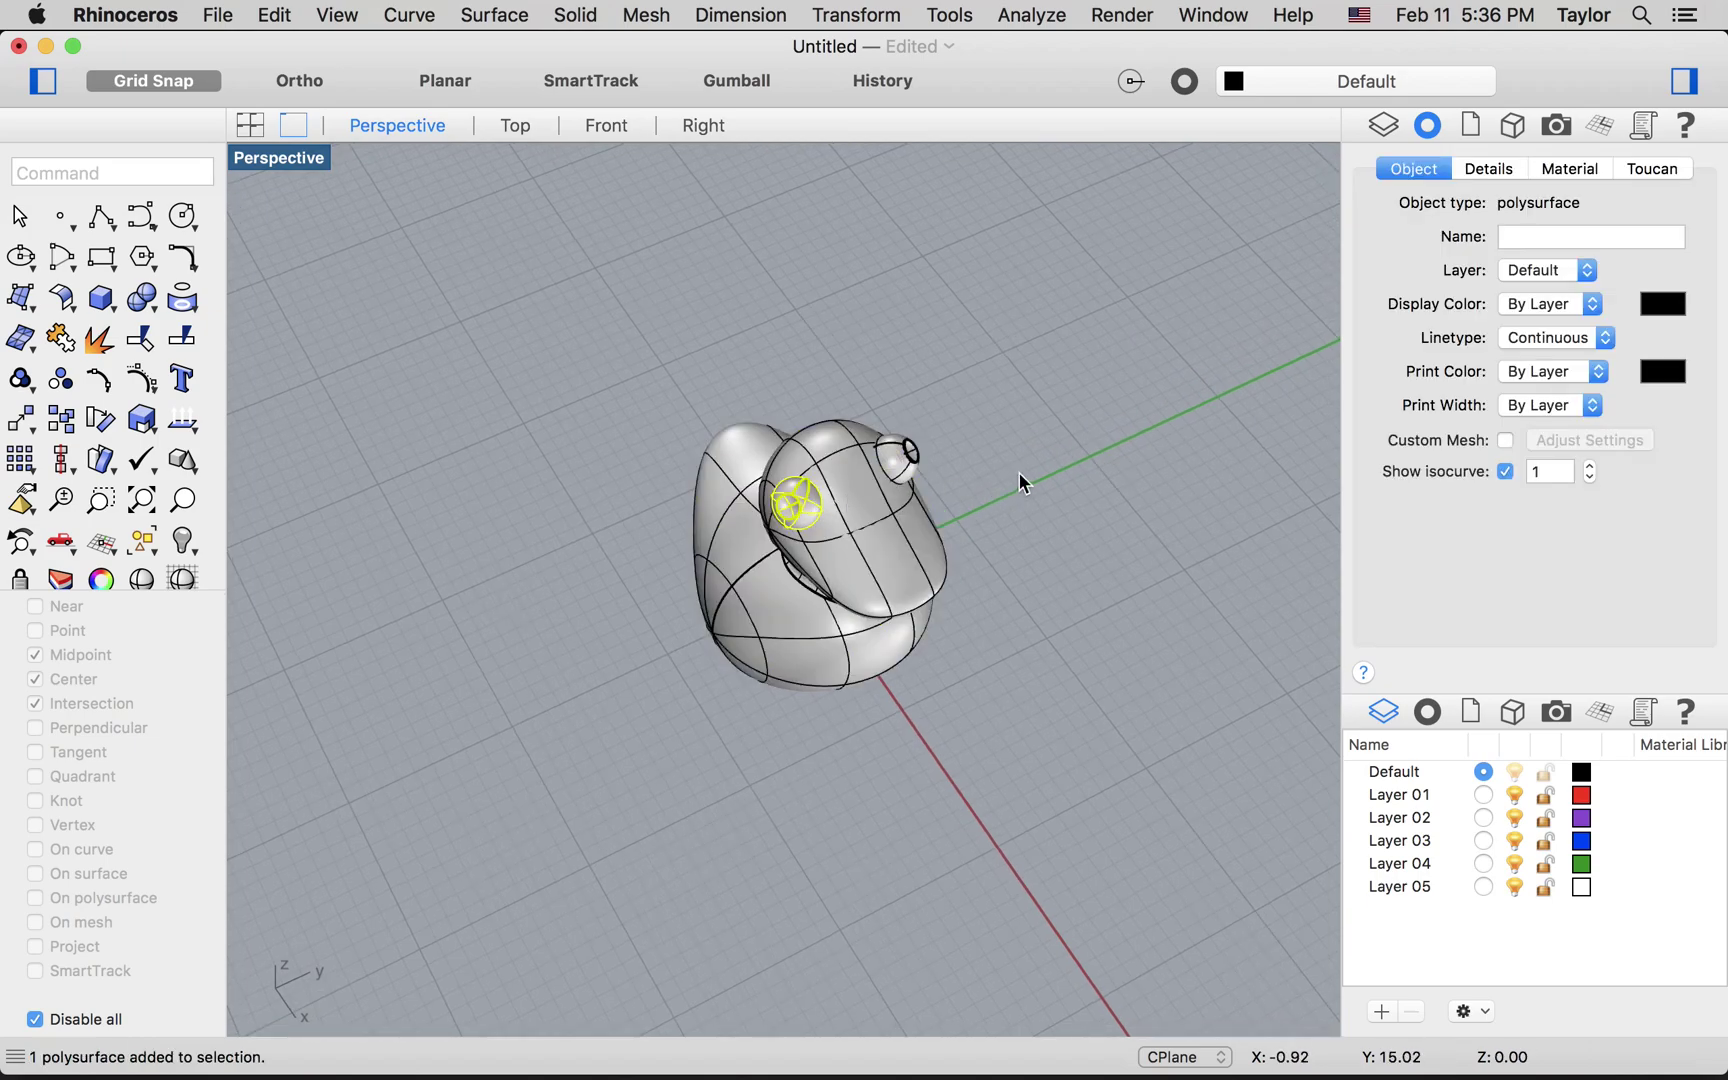
pyautogui.click(1018, 471)
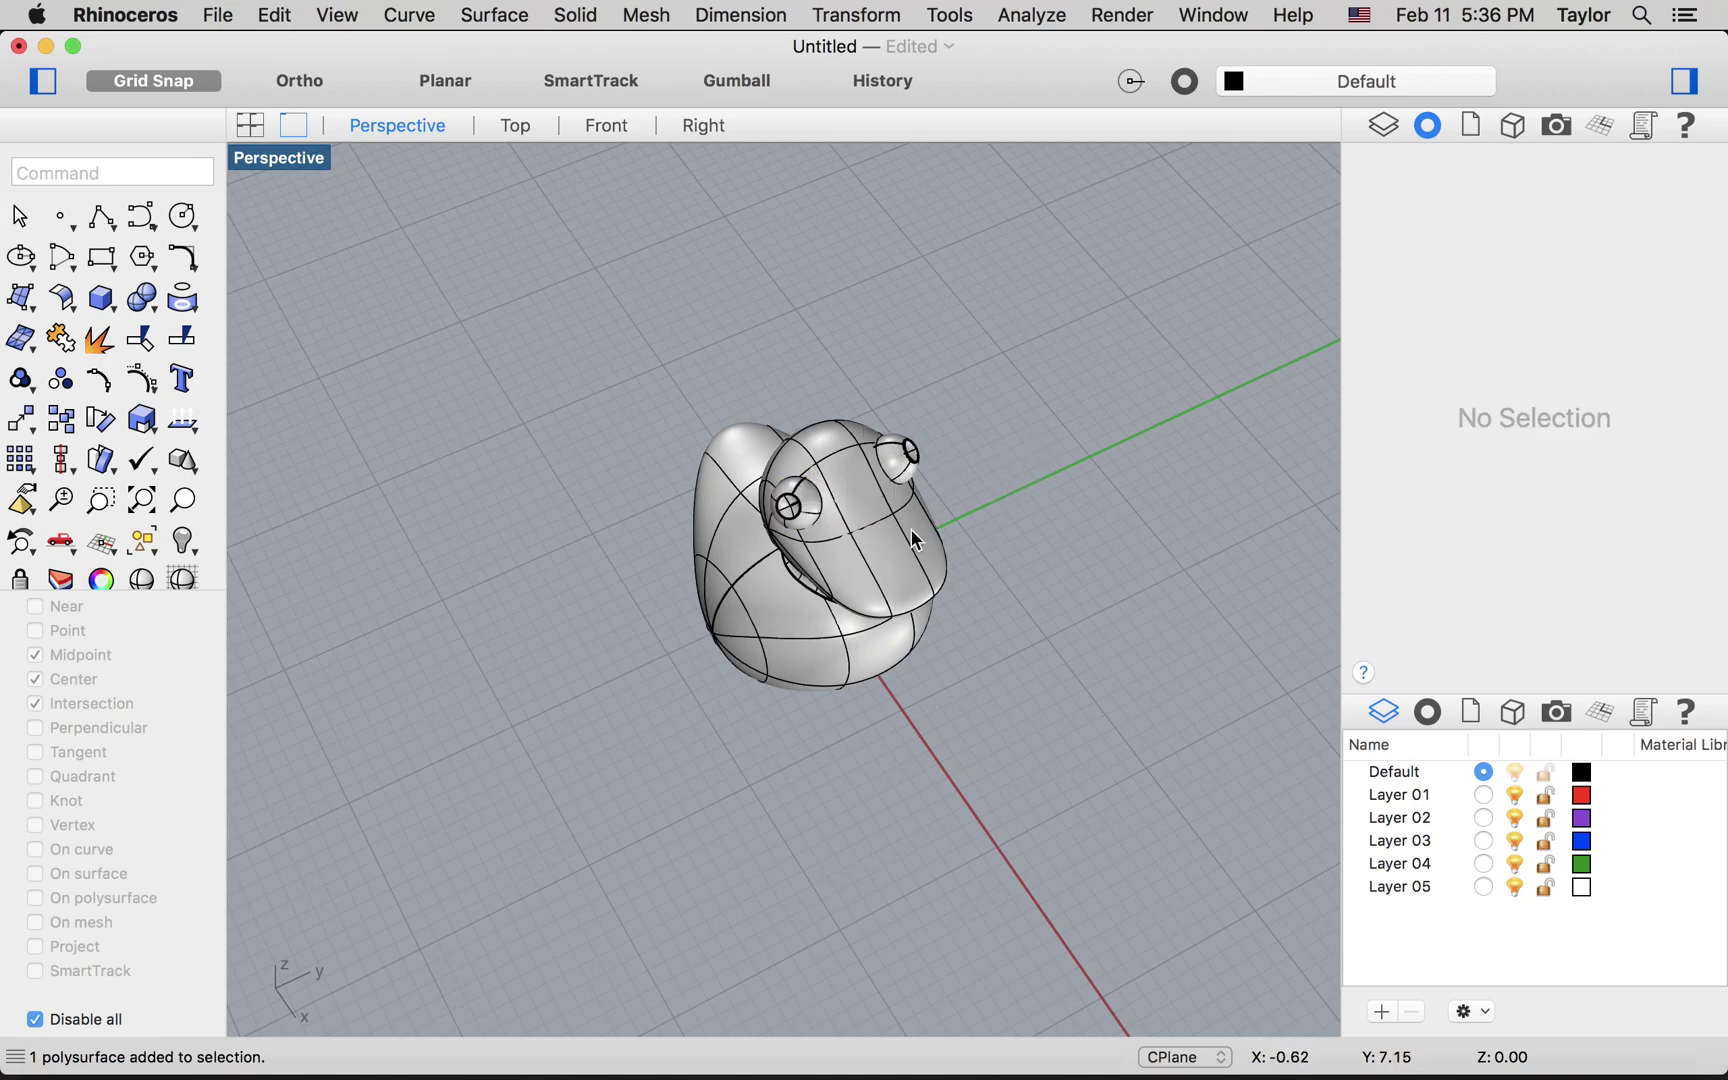
# Join the duck's body and both eyes into one solid with BooleanUnion
pyautogui.write('bo')
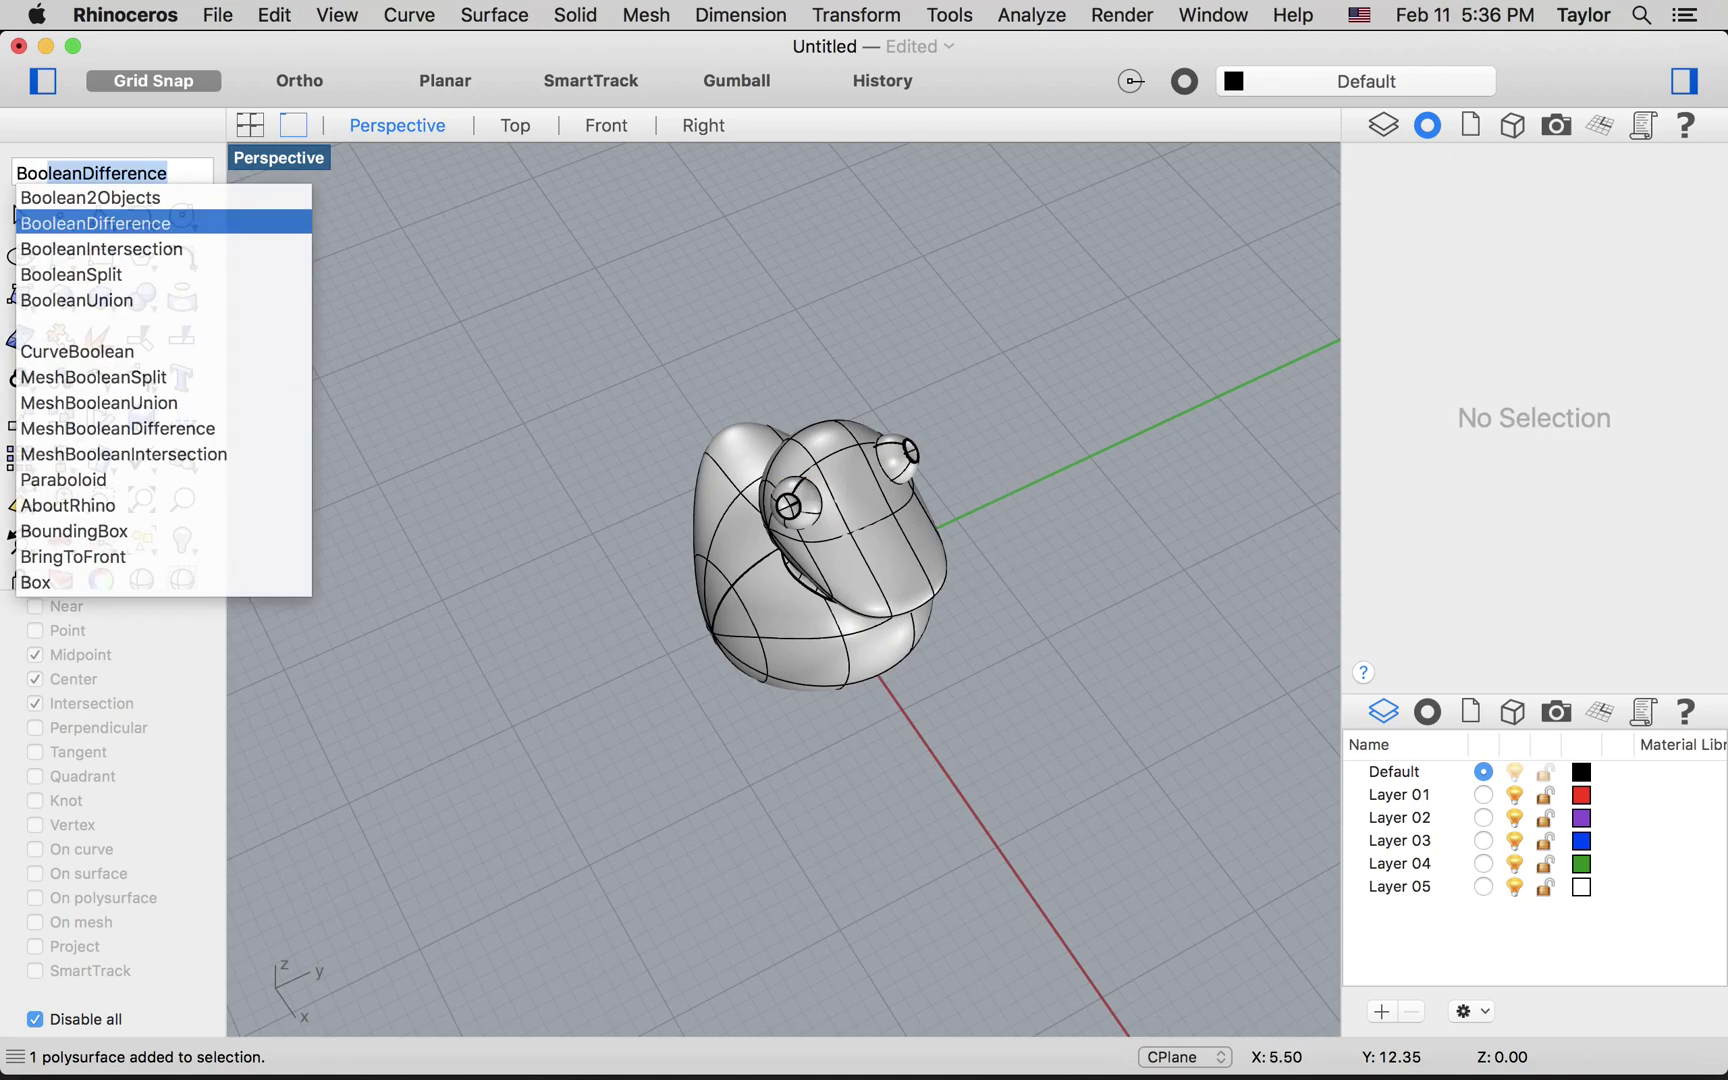
pyautogui.press('Down')
pyautogui.press('Down')
pyautogui.press('Down')
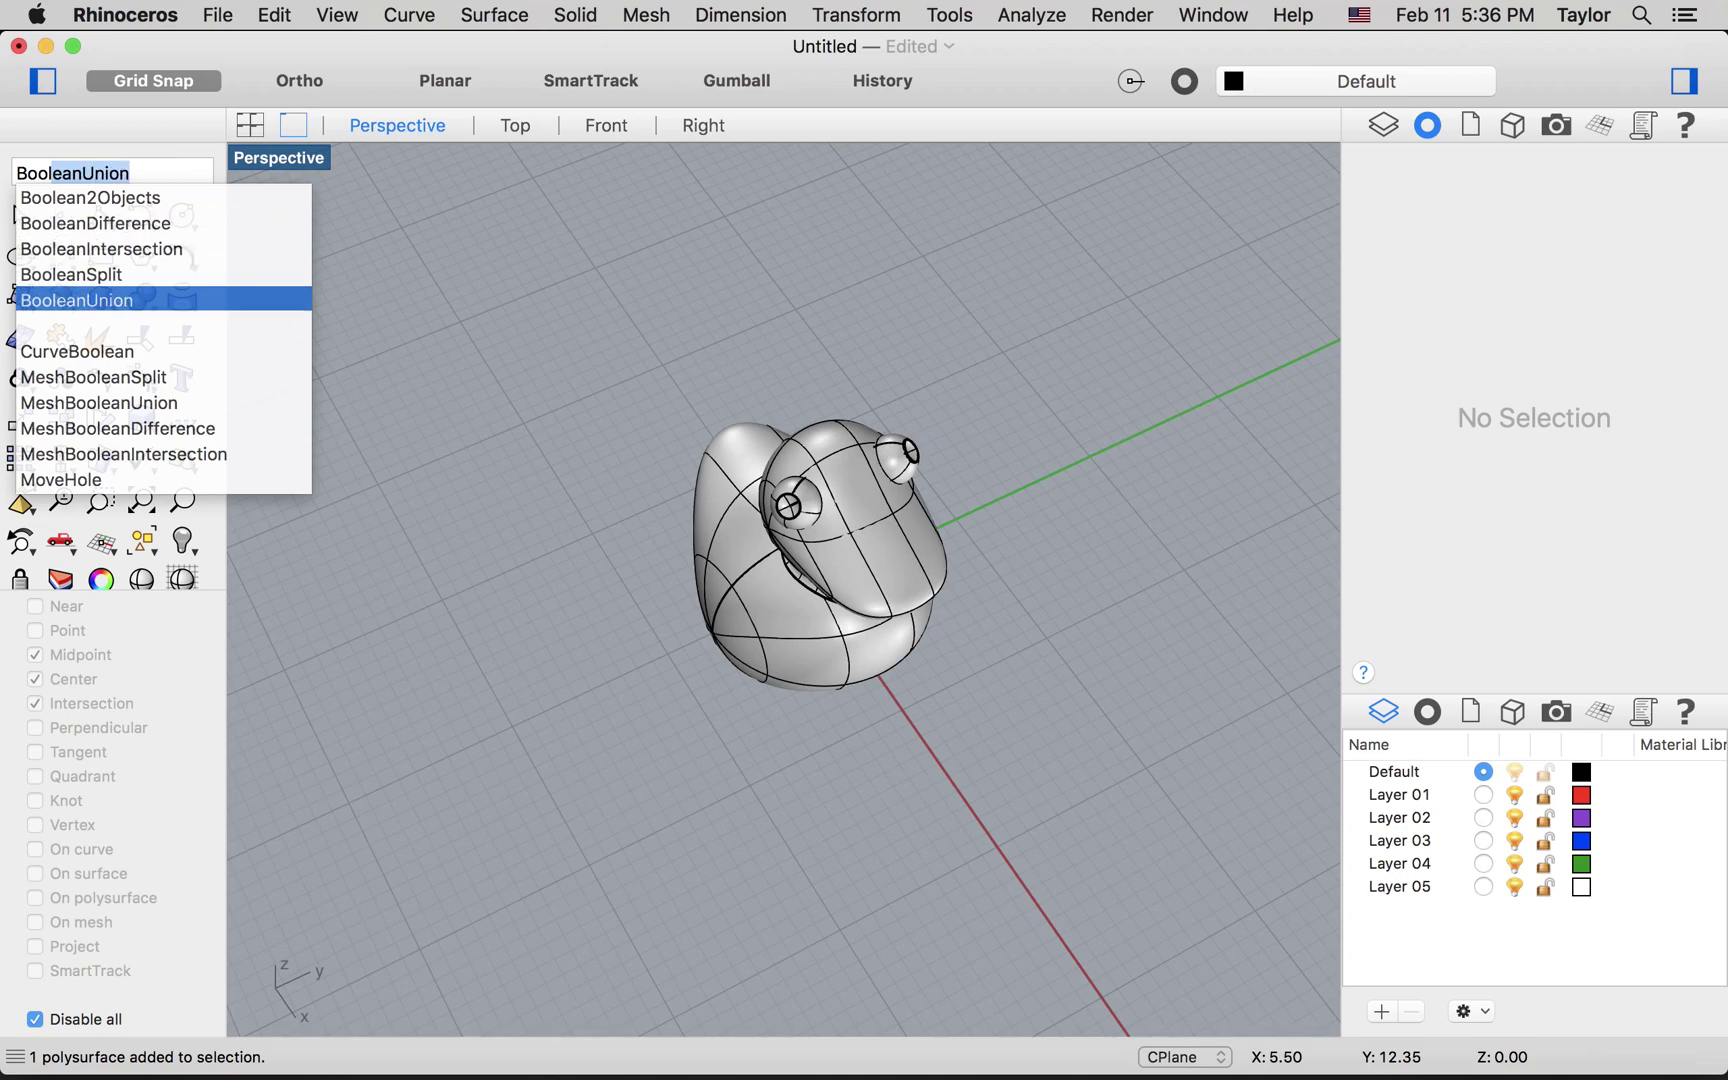
pyautogui.press('Return')
pyautogui.click(850, 524)
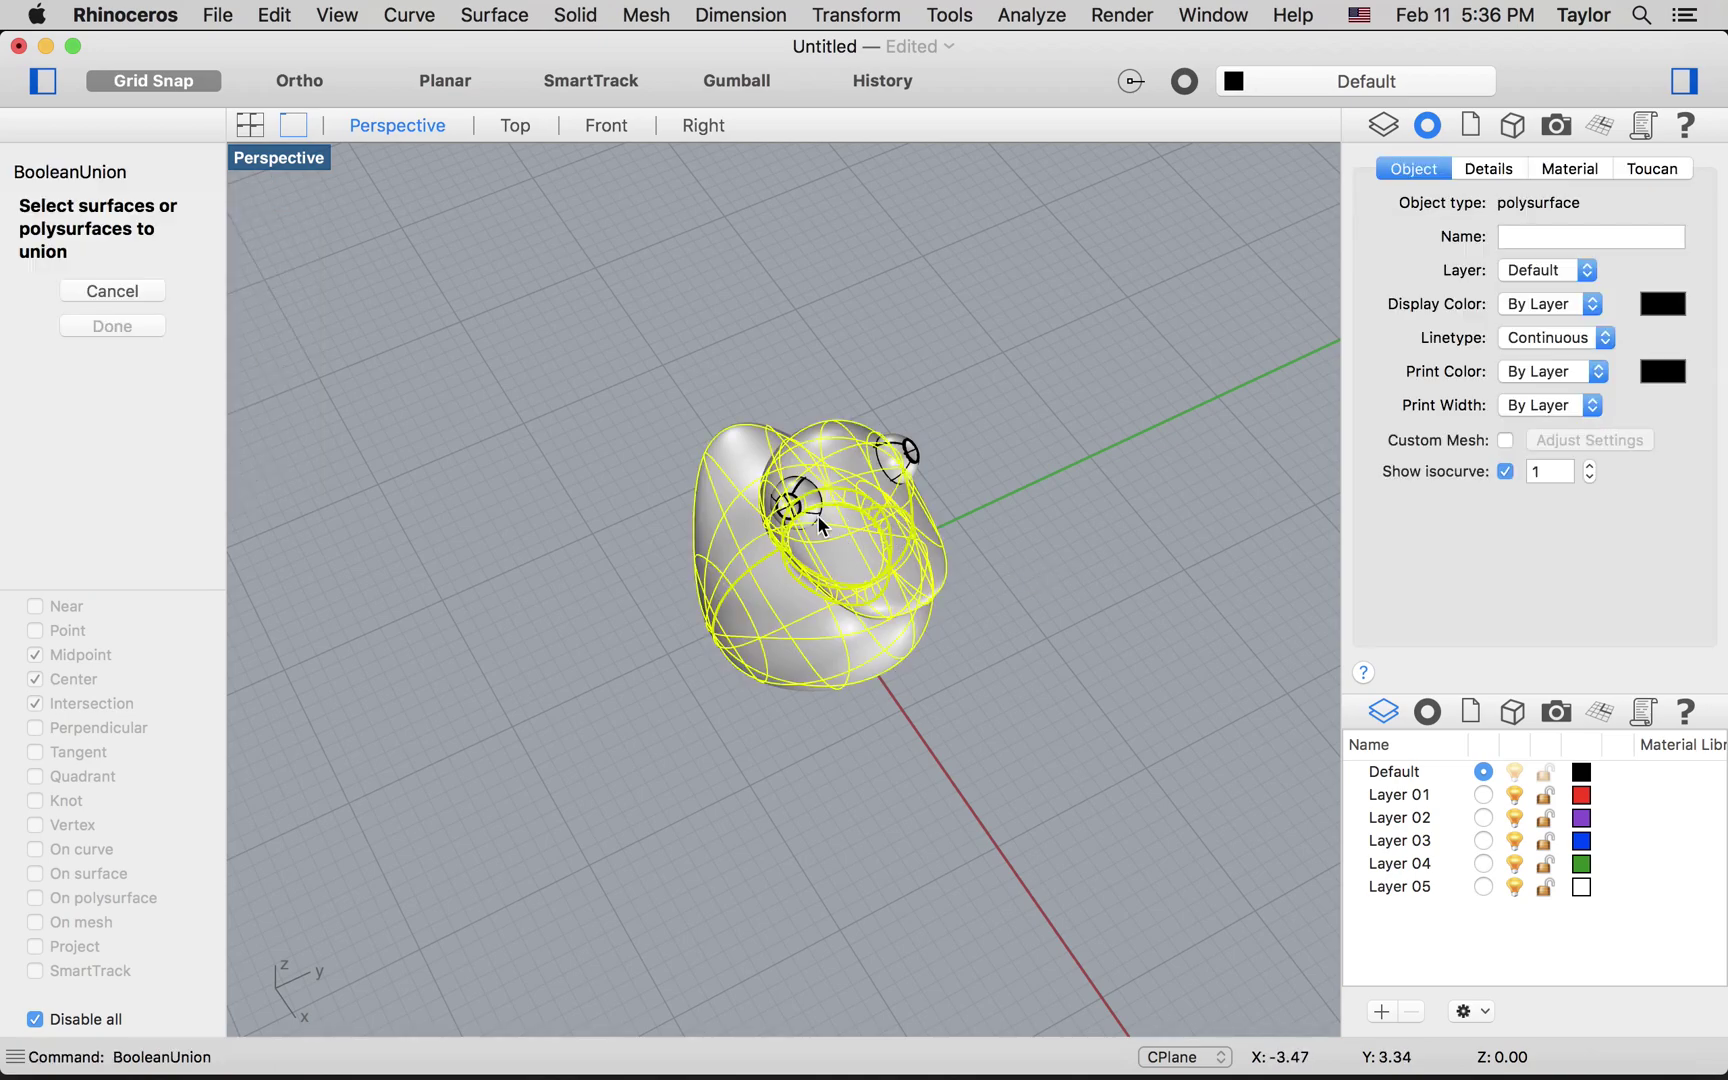
pyautogui.click(796, 504)
pyautogui.click(895, 448)
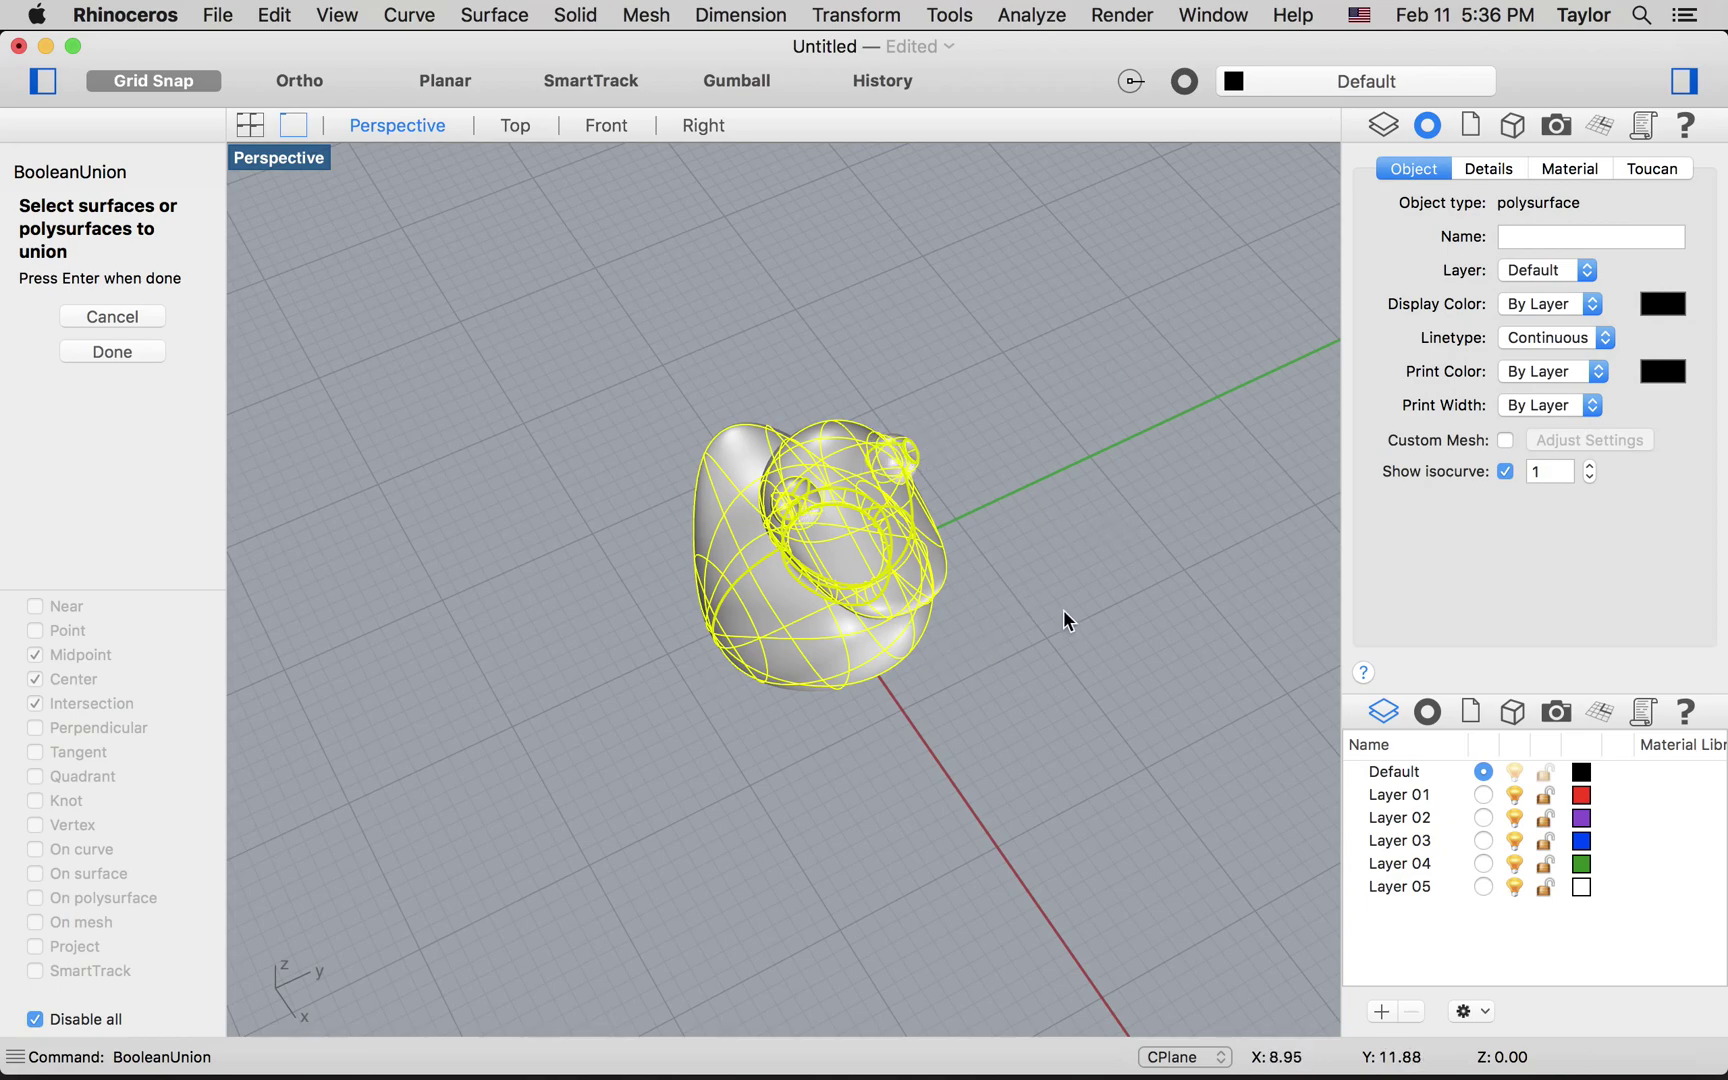
pyautogui.press('Return')
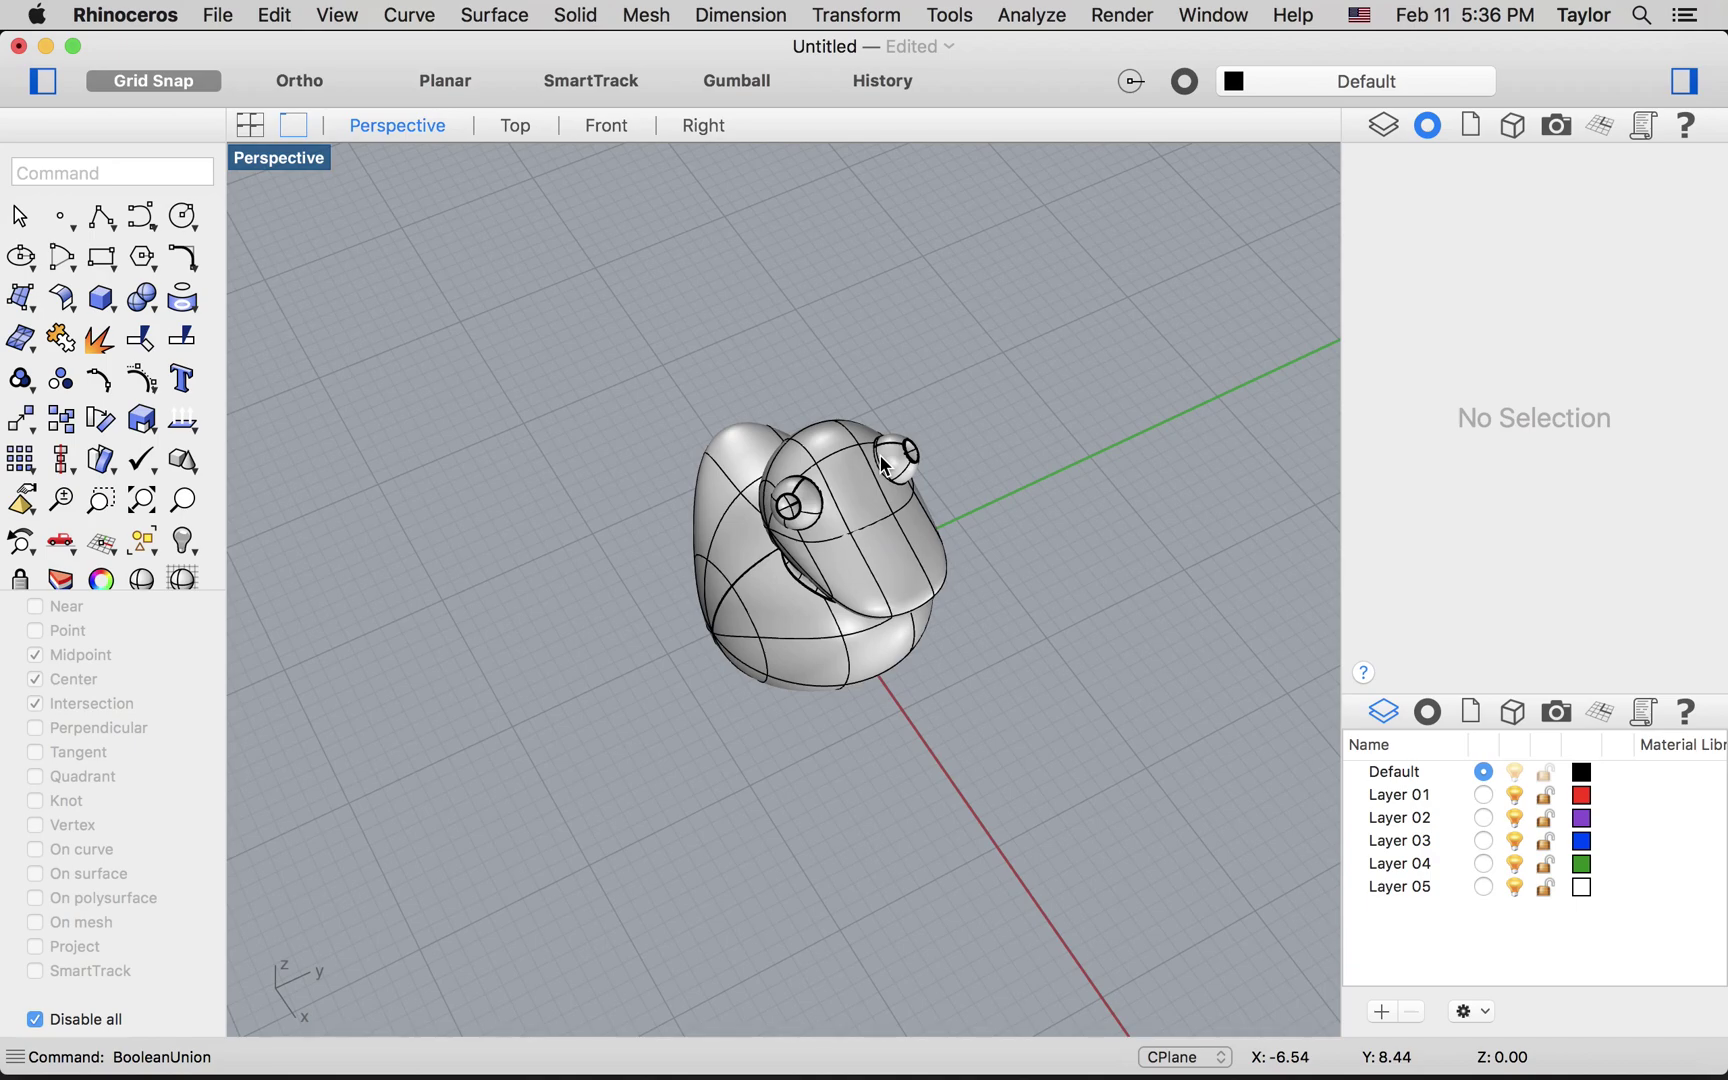
# Run the What command on the united duck, examine the solid type under Geometry in its object description, and close the description
pyautogui.scroll(5, 885, 465)
pyautogui.scroll(-3, 879, 454)
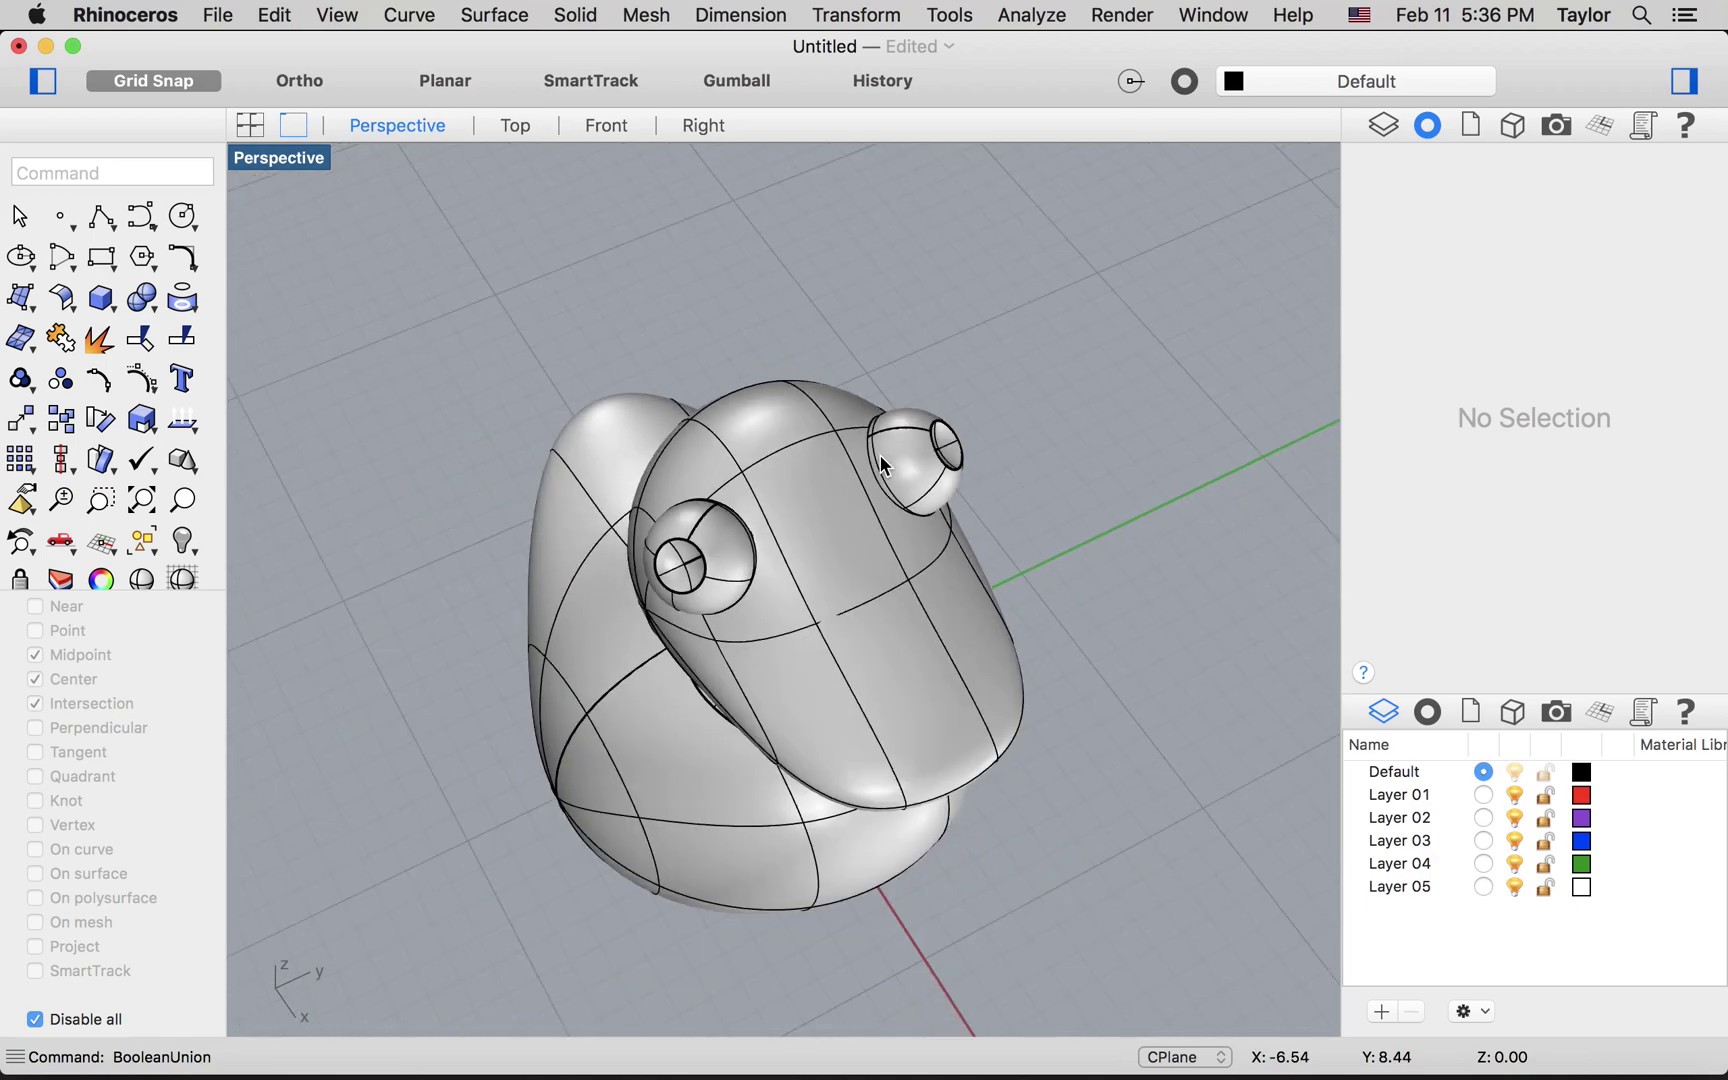
pyautogui.click(859, 537)
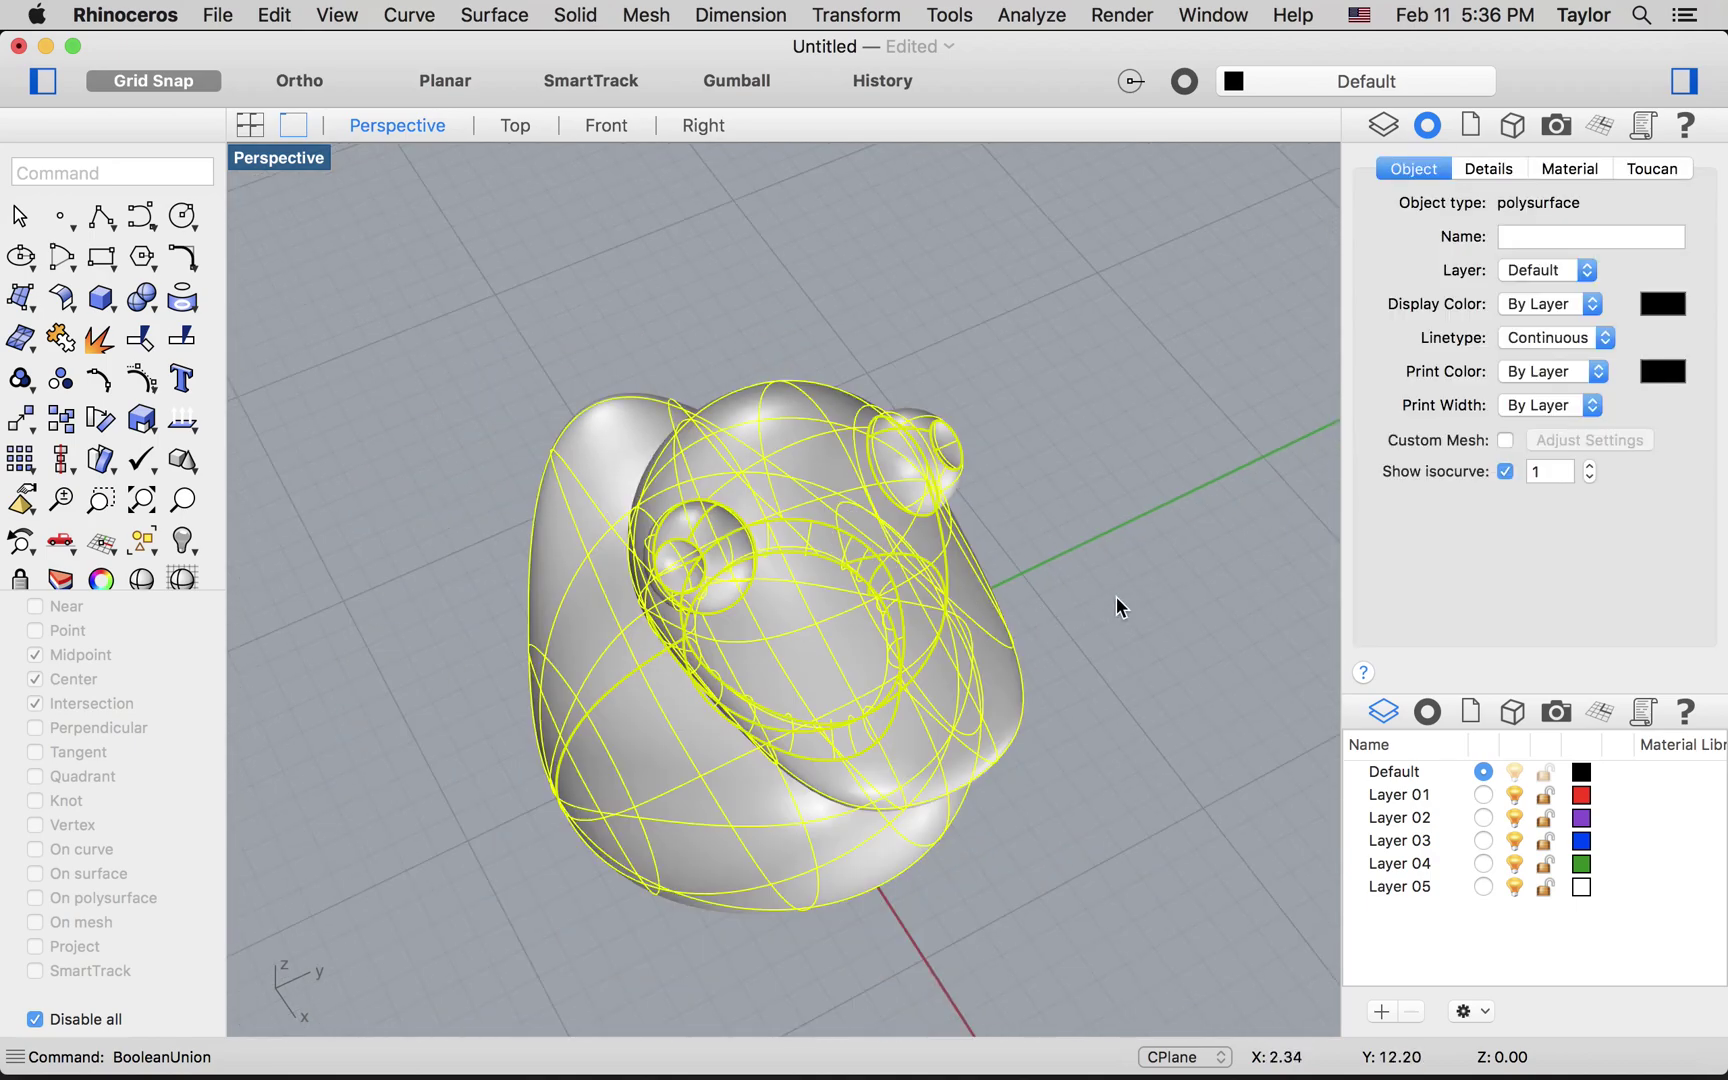
pyautogui.write('What')
pyautogui.press('Return')
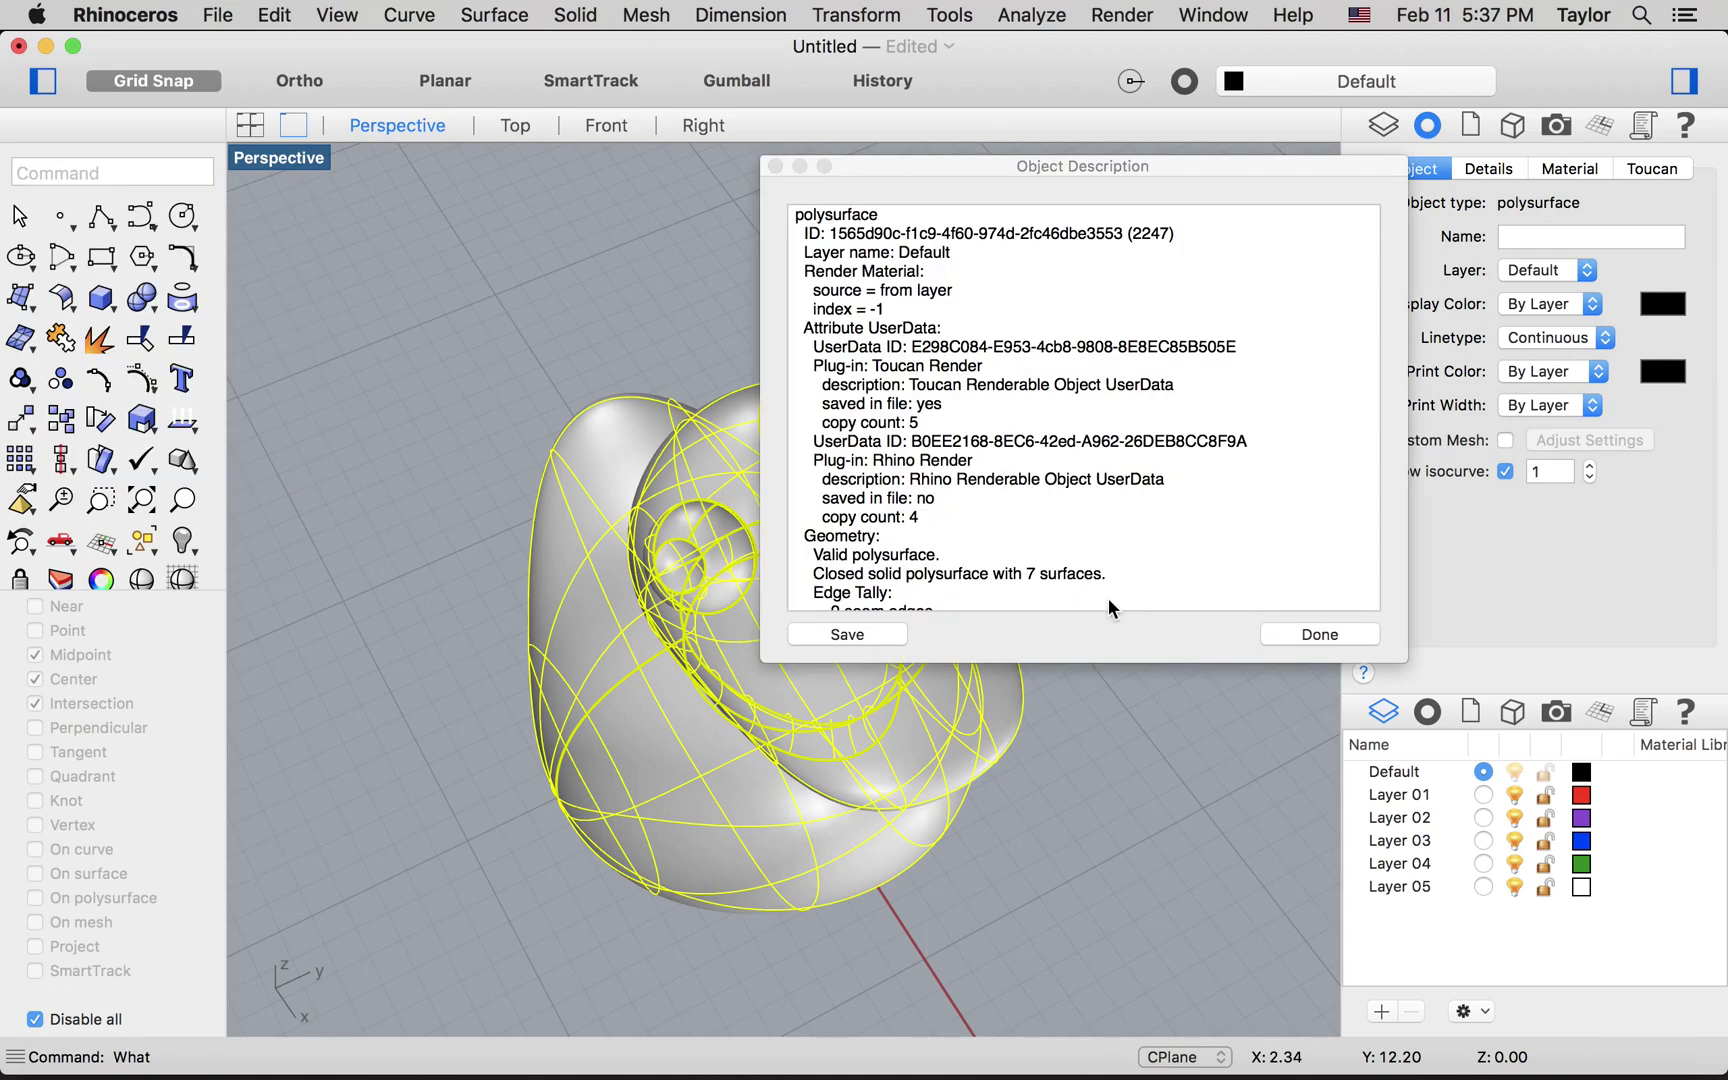
pyautogui.click(814, 570)
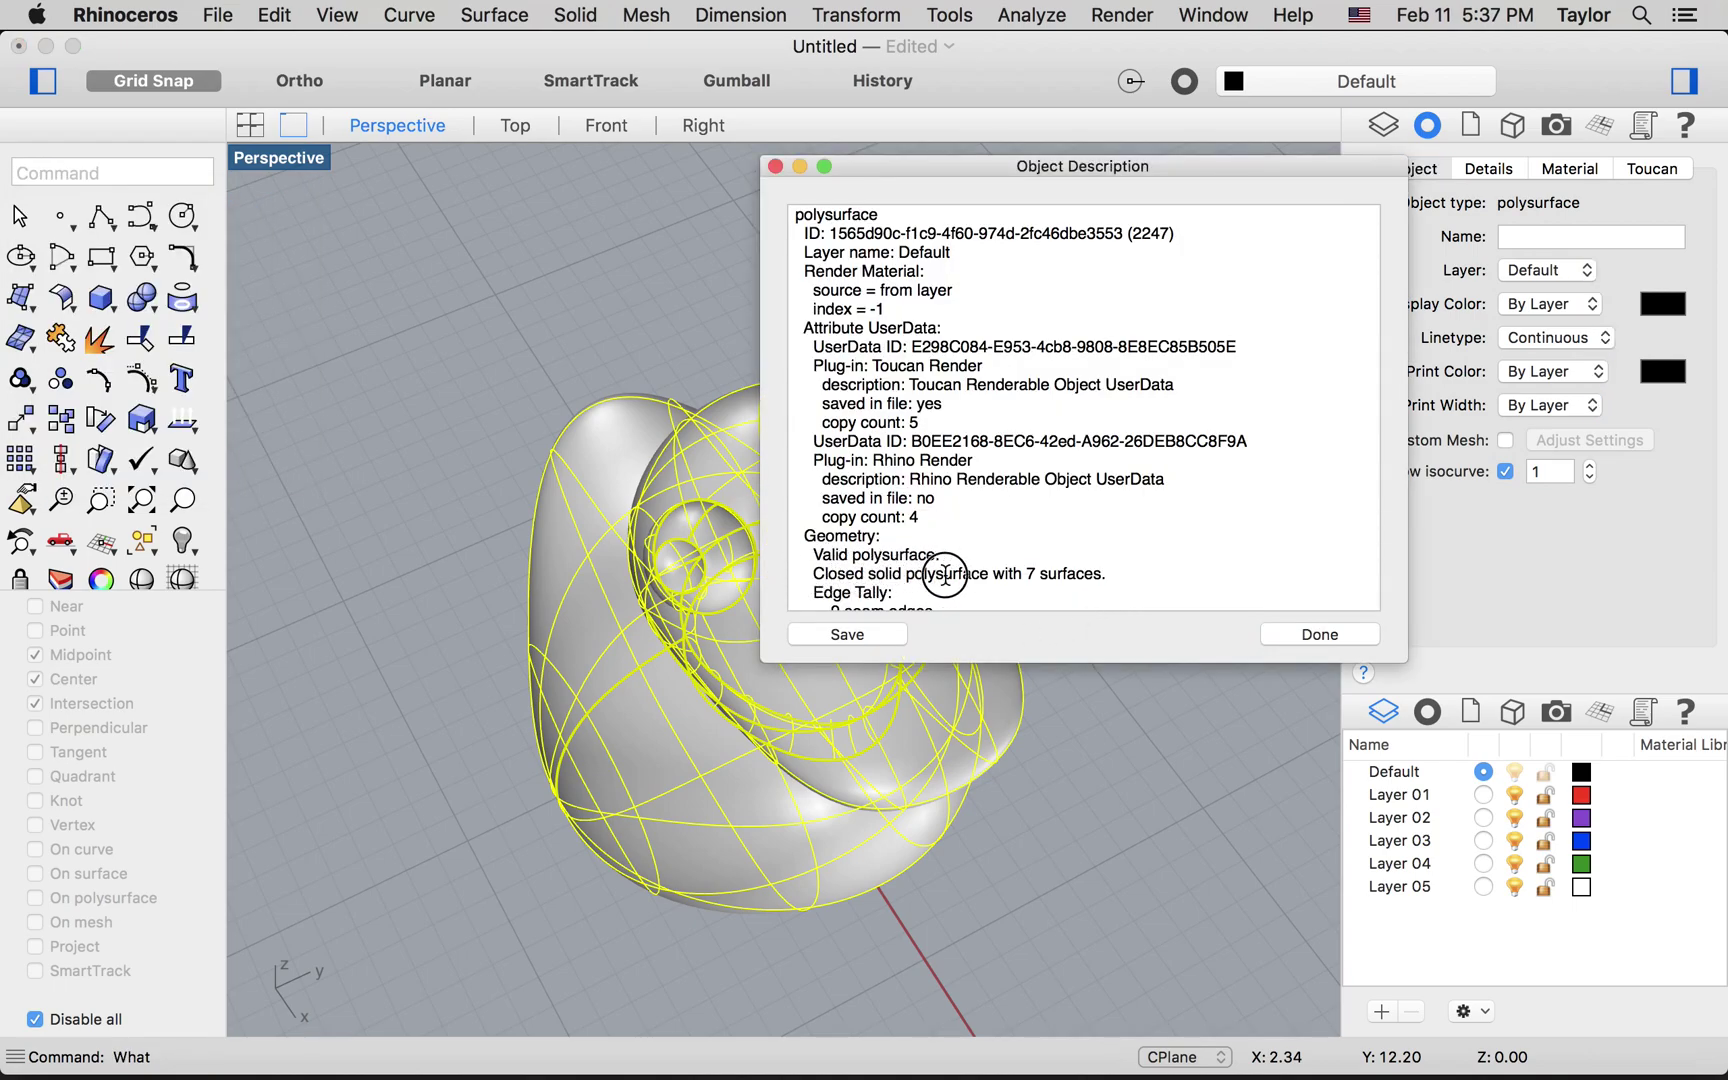
pyautogui.moveTo(813, 574); pyautogui.dragTo(1119, 567)
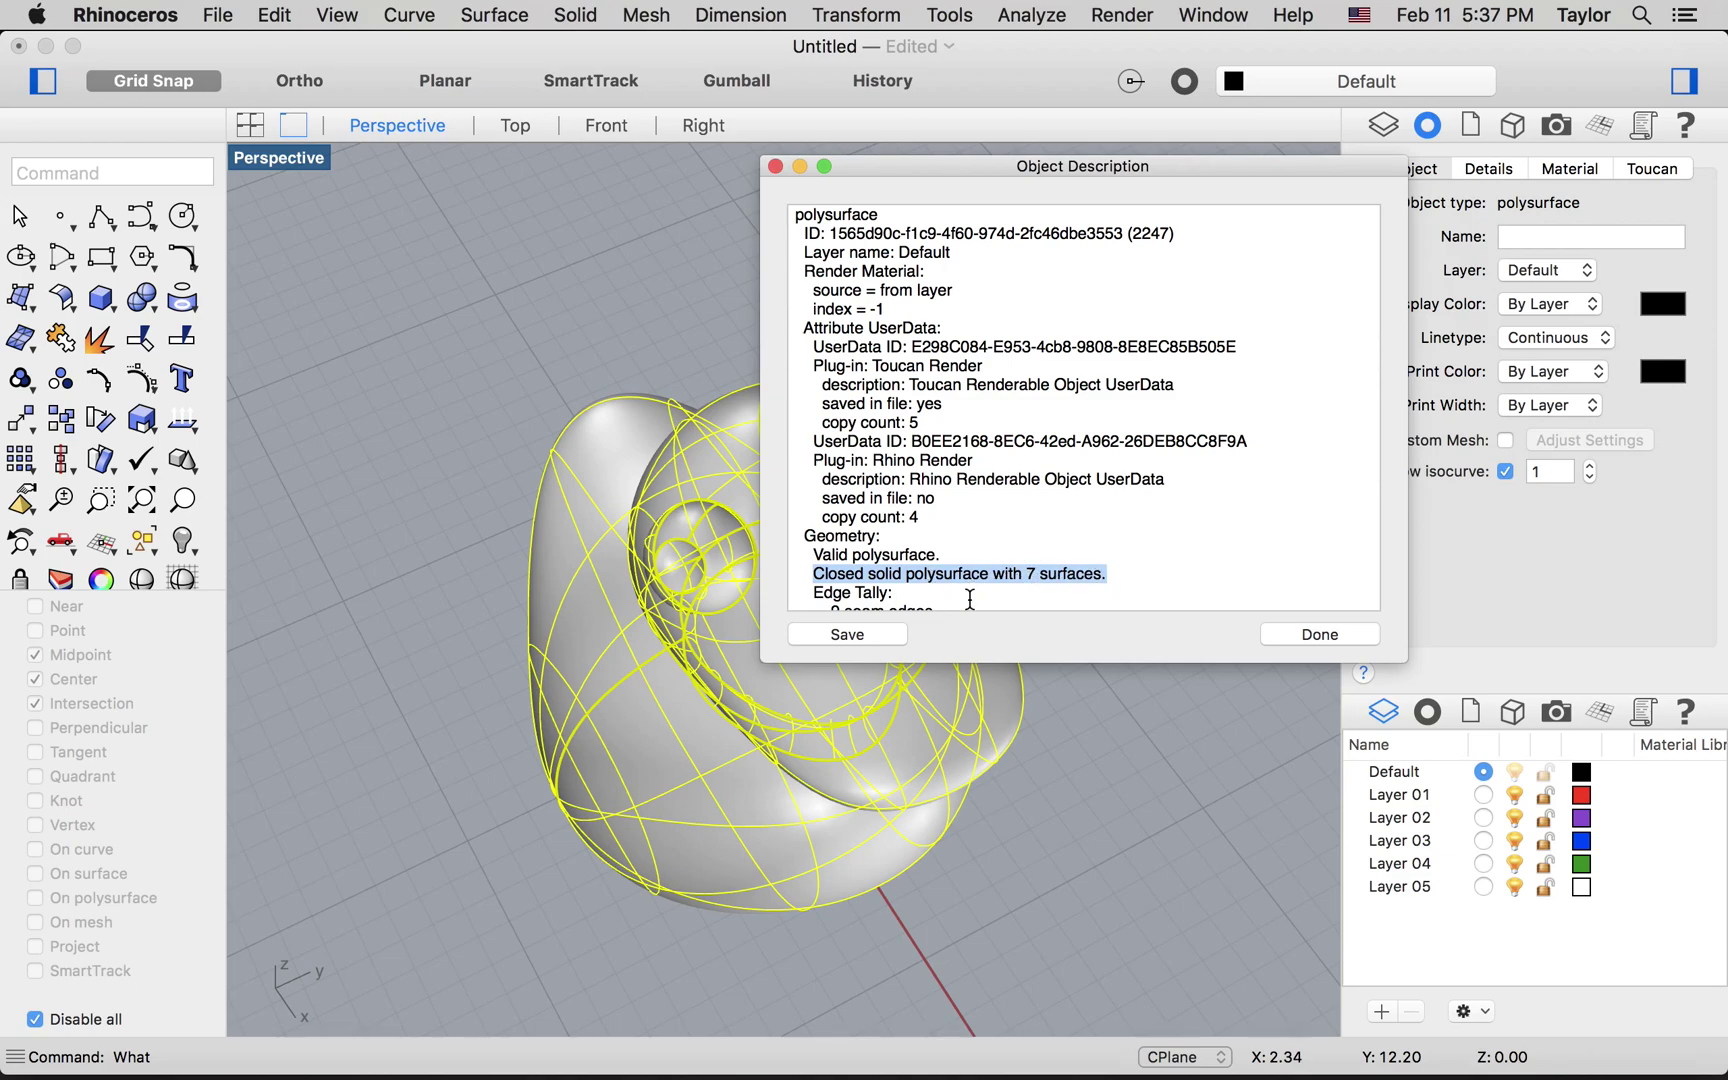
pyautogui.click(775, 167)
pyautogui.click(880, 281)
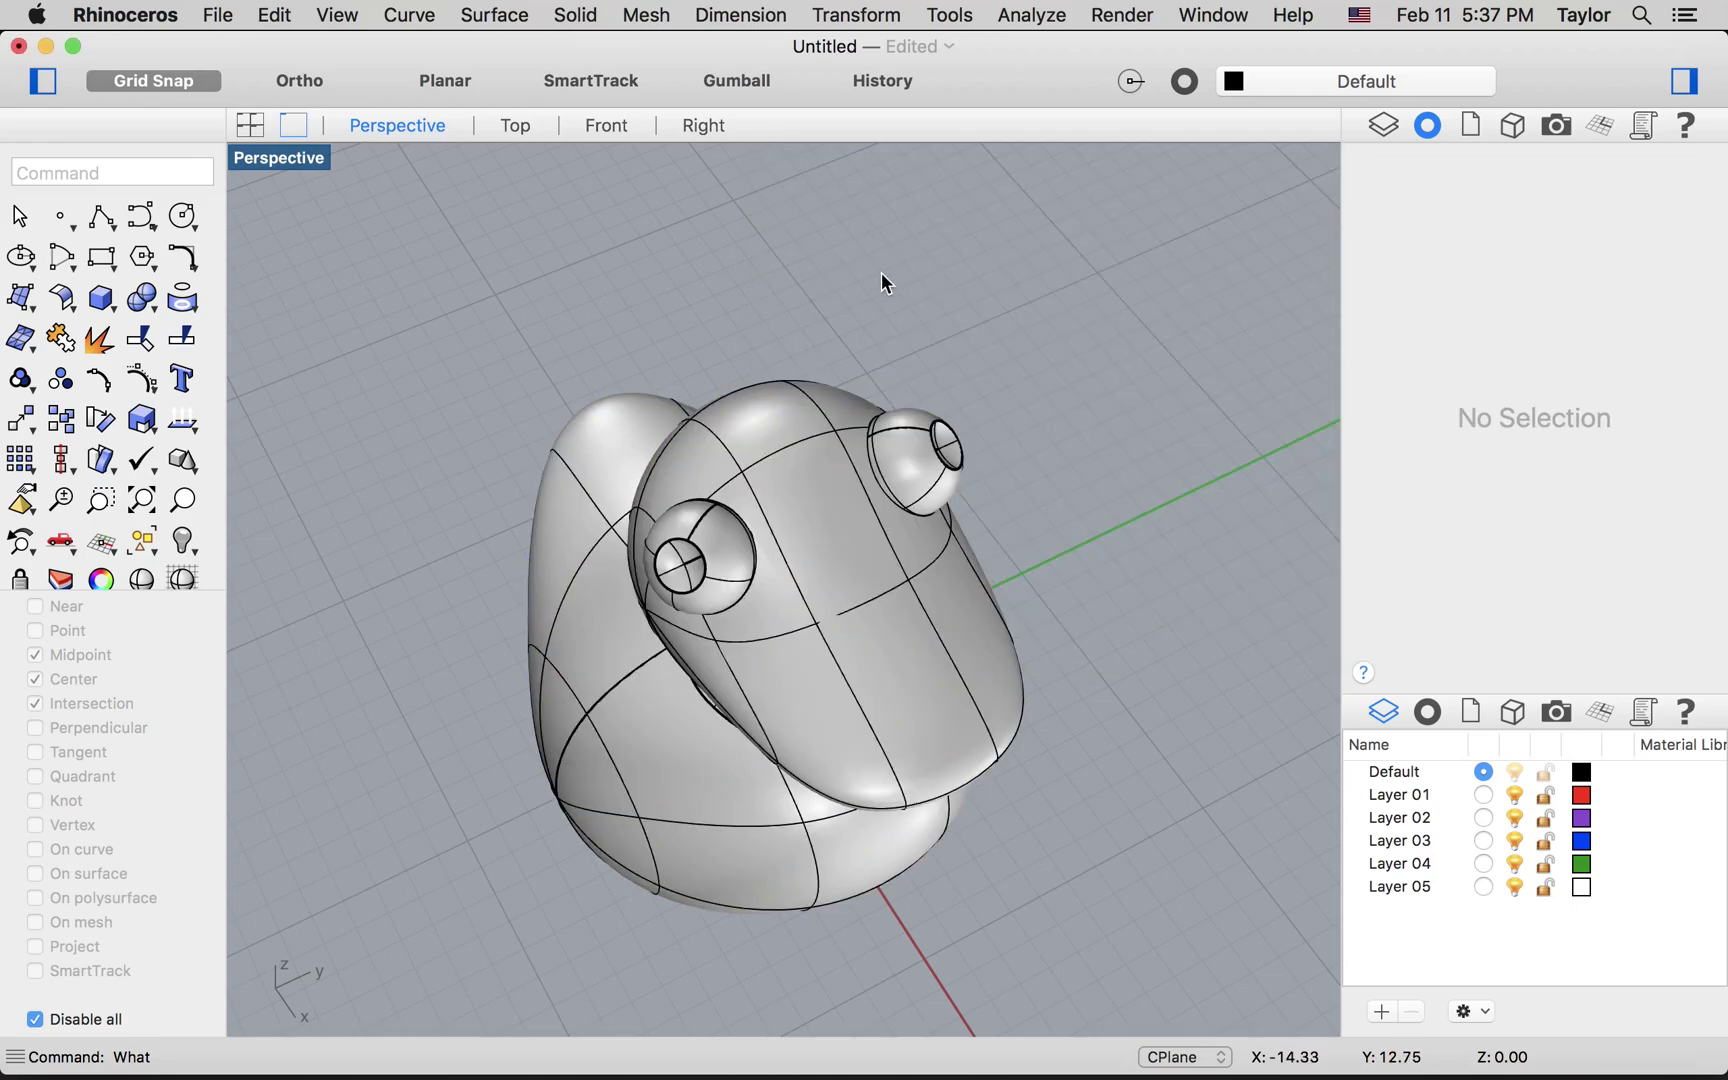
pyautogui.moveTo(1014, 428)
pyautogui.mouseDown(button='right')
pyautogui.moveTo(995, 459)
pyautogui.moveTo(995, 355)
pyautogui.moveTo(1044, 400)
pyautogui.moveTo(1008, 438)
pyautogui.mouseUp(button='right')
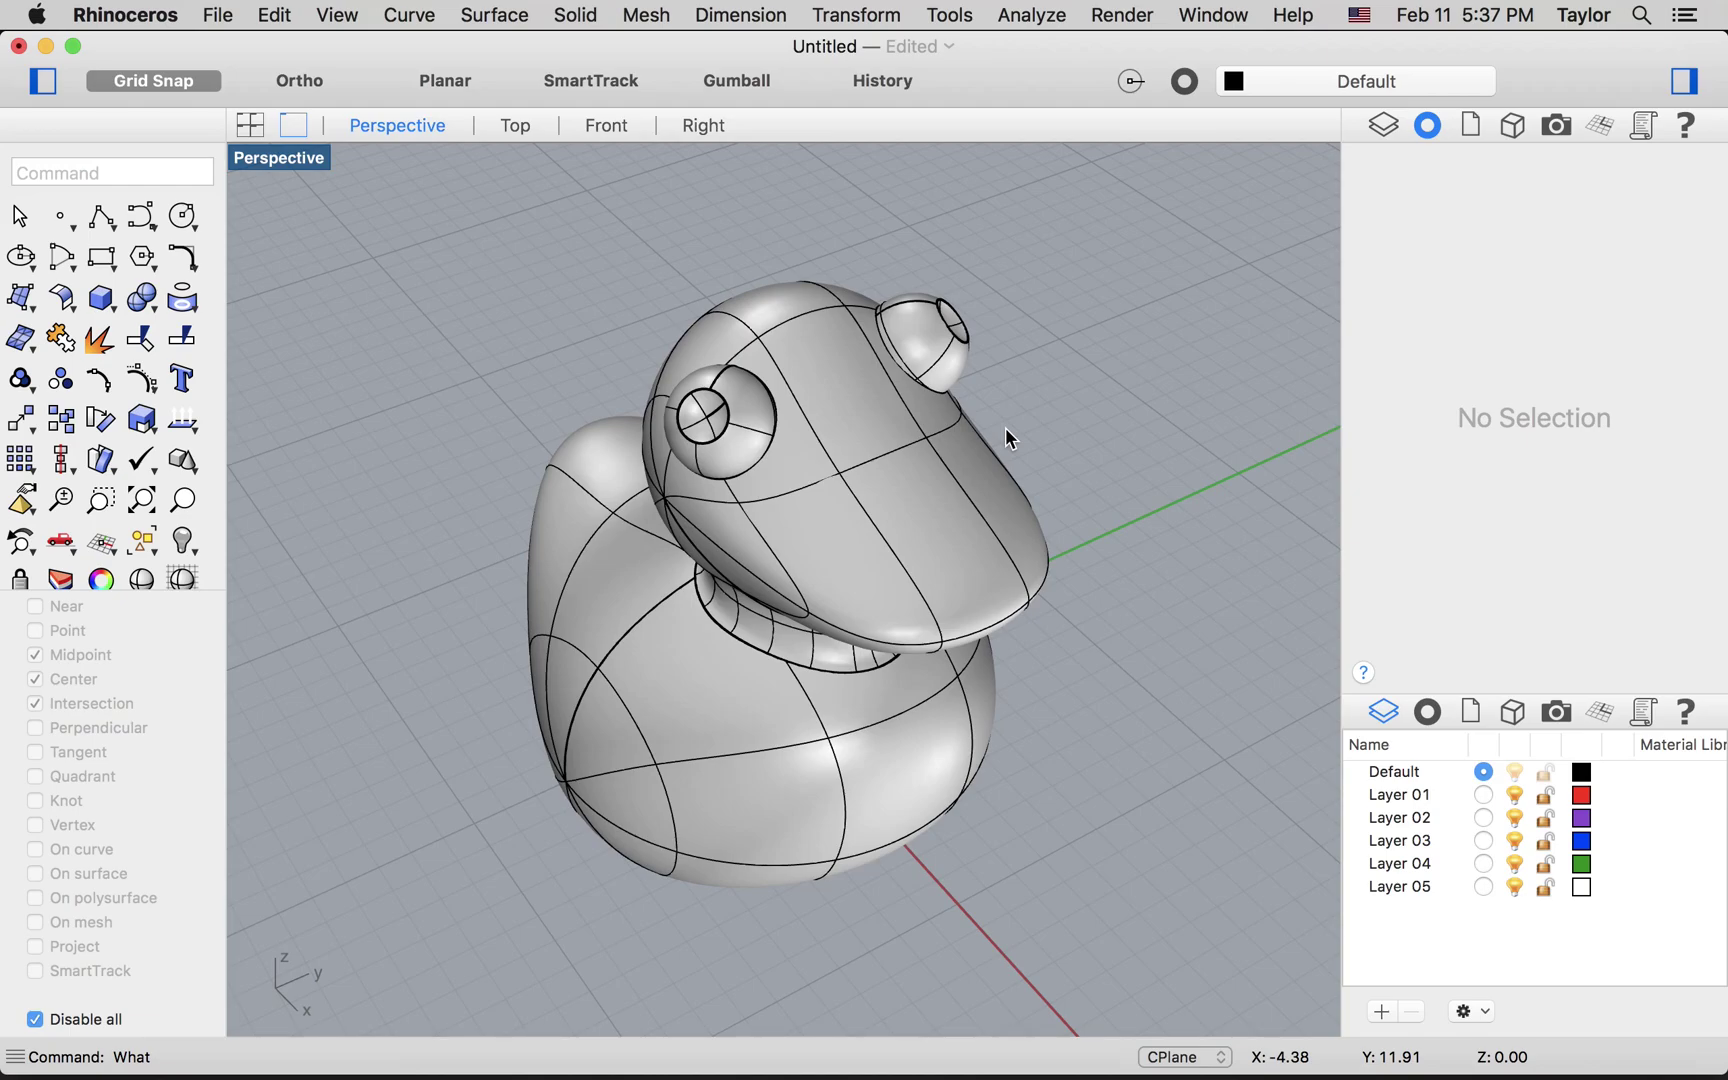
pyautogui.moveTo(1111, 494)
pyautogui.mouseDown(button='right')
pyautogui.moveTo(1043, 422)
pyautogui.moveTo(1141, 489)
pyautogui.mouseUp(button='right')
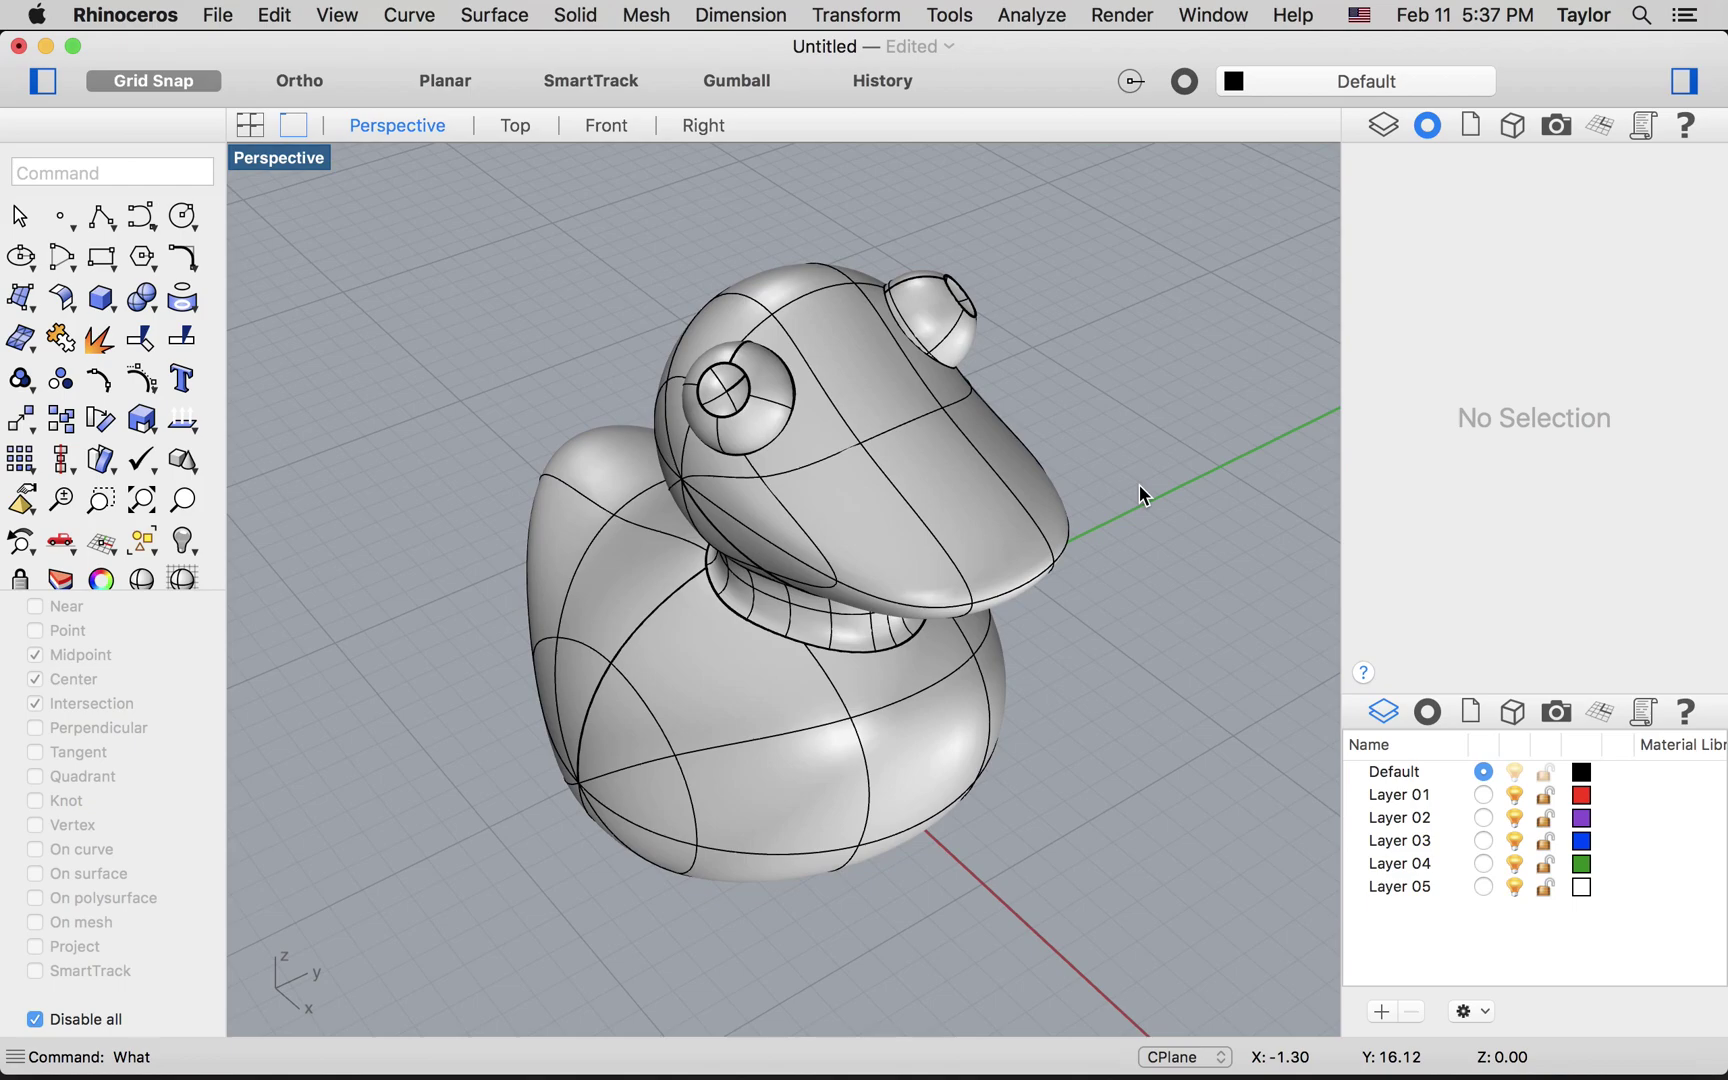